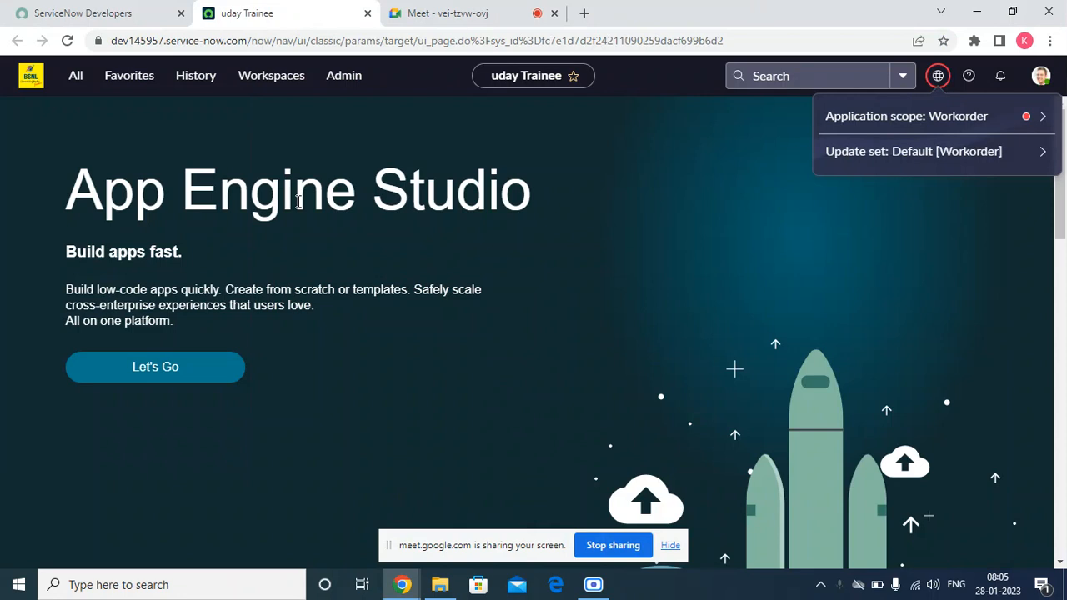
- Open the Wordorders list from the Work order favorites and start a new Wordorder record
click(111, 83)
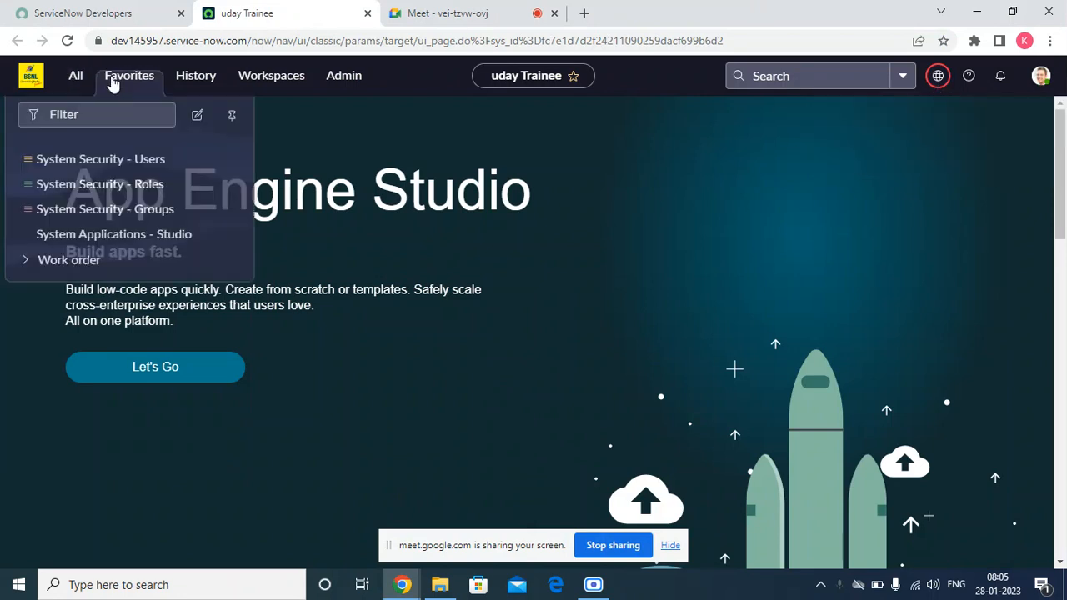
click(30, 260)
click(55, 293)
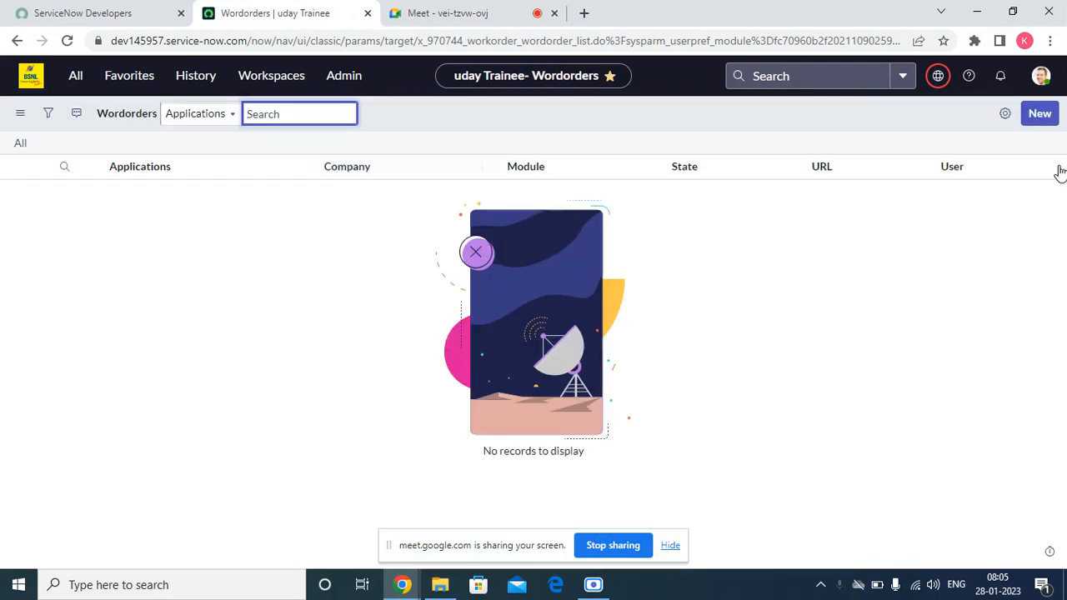
click(1038, 119)
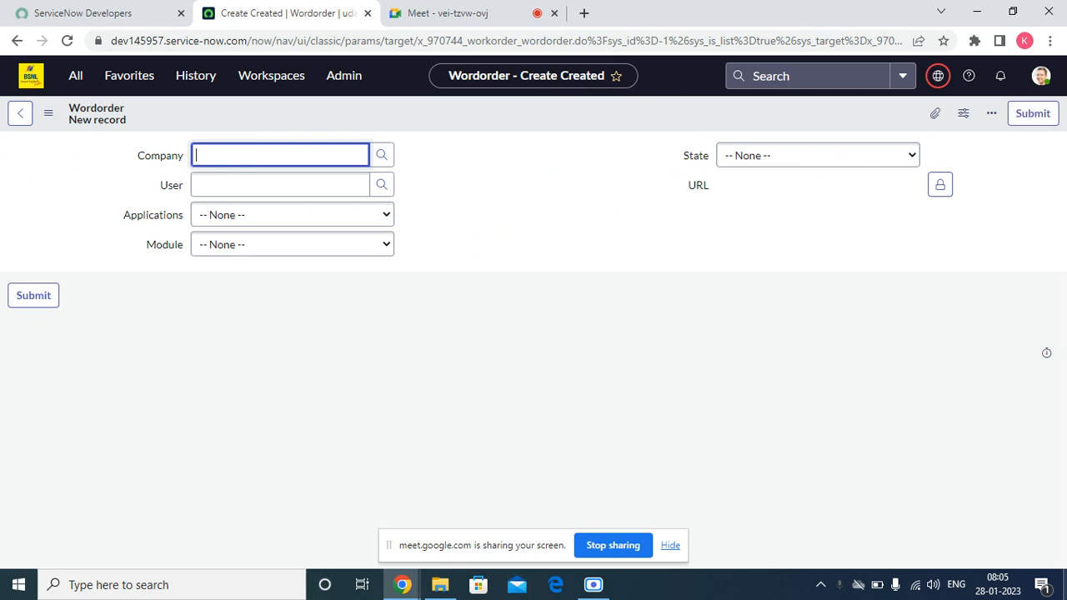
key(super+d)
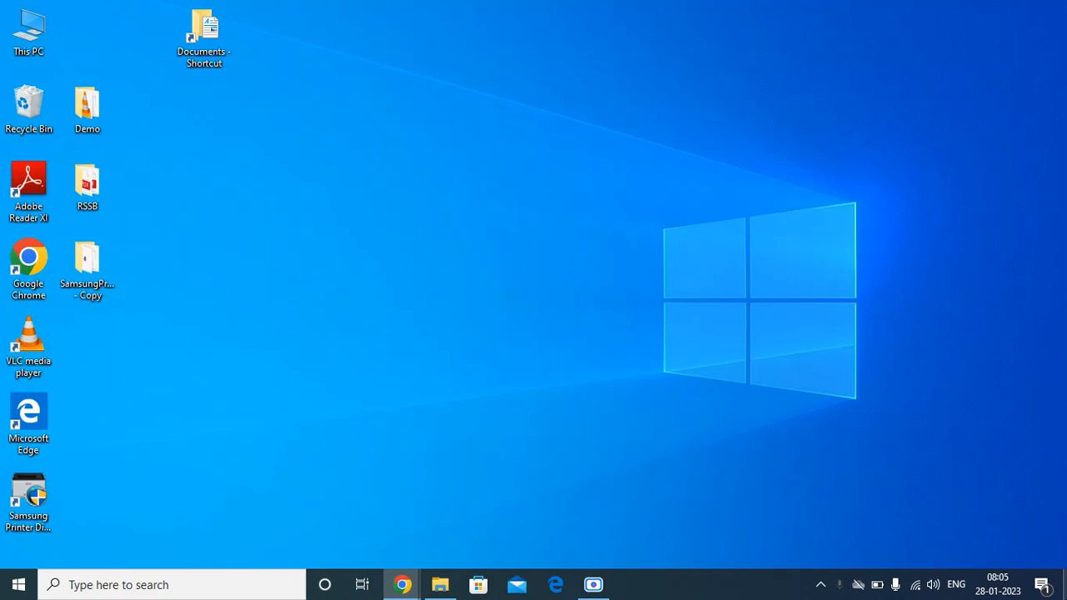
click(1065, 583)
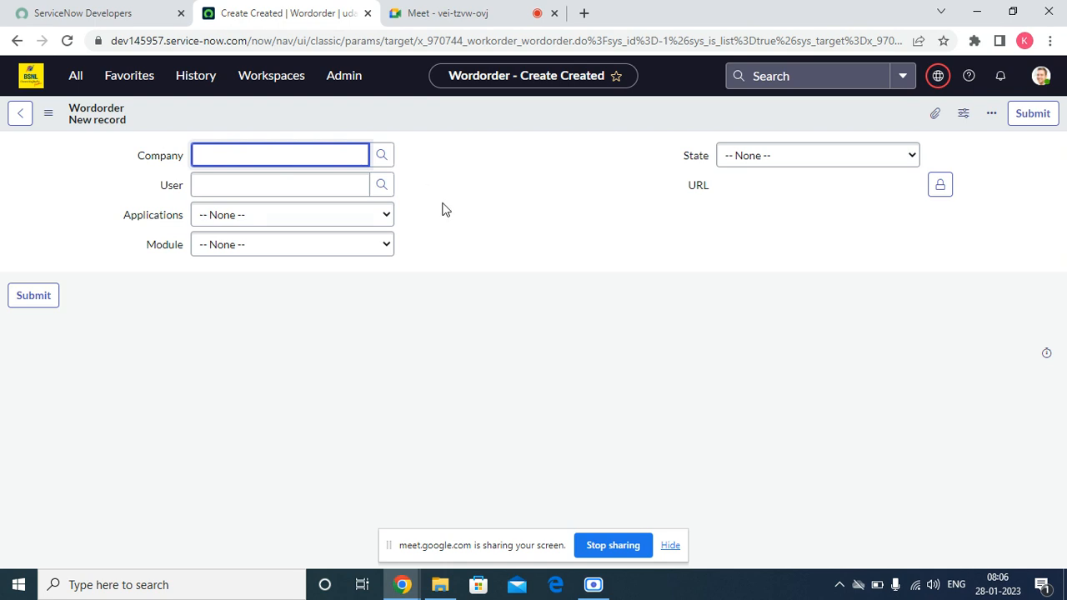
click(661, 552)
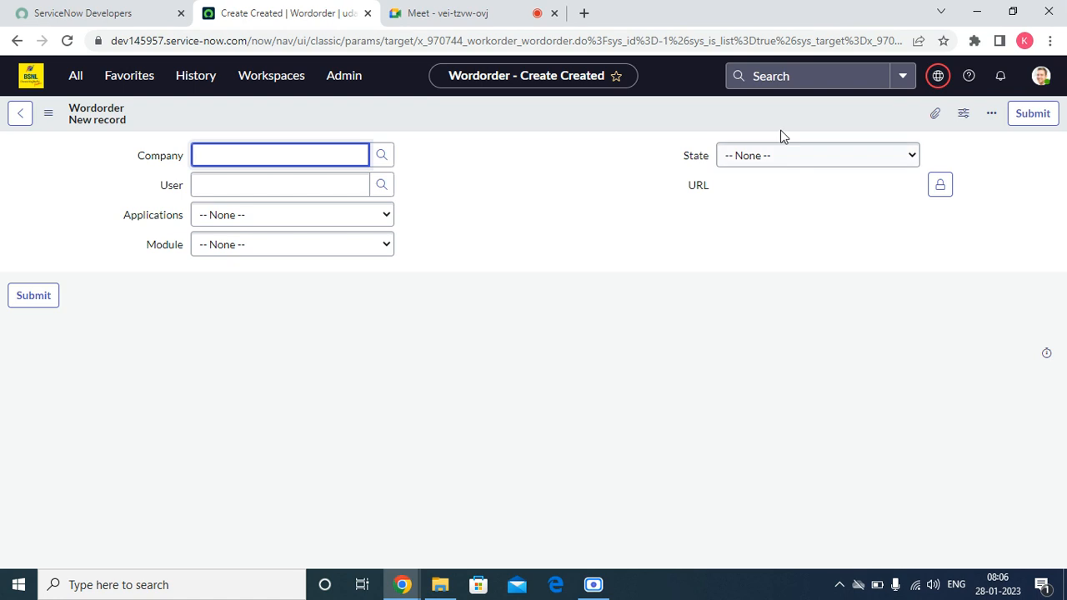
- Open the form layout configuration of the Wordorder form and start naming a new field
click(774, 158)
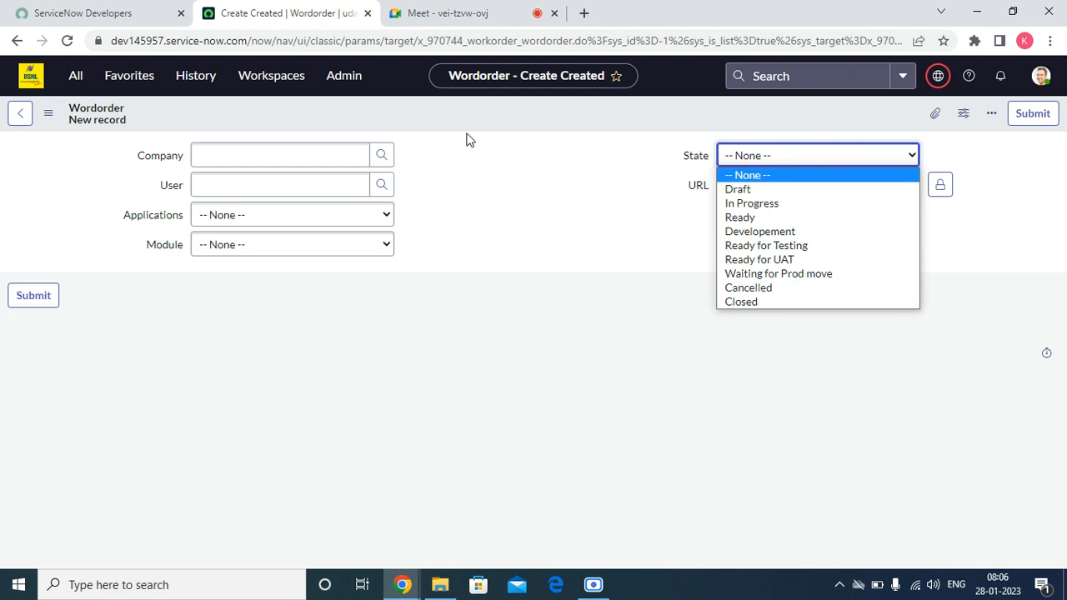
right_click(377, 107)
mouse_move(405, 142)
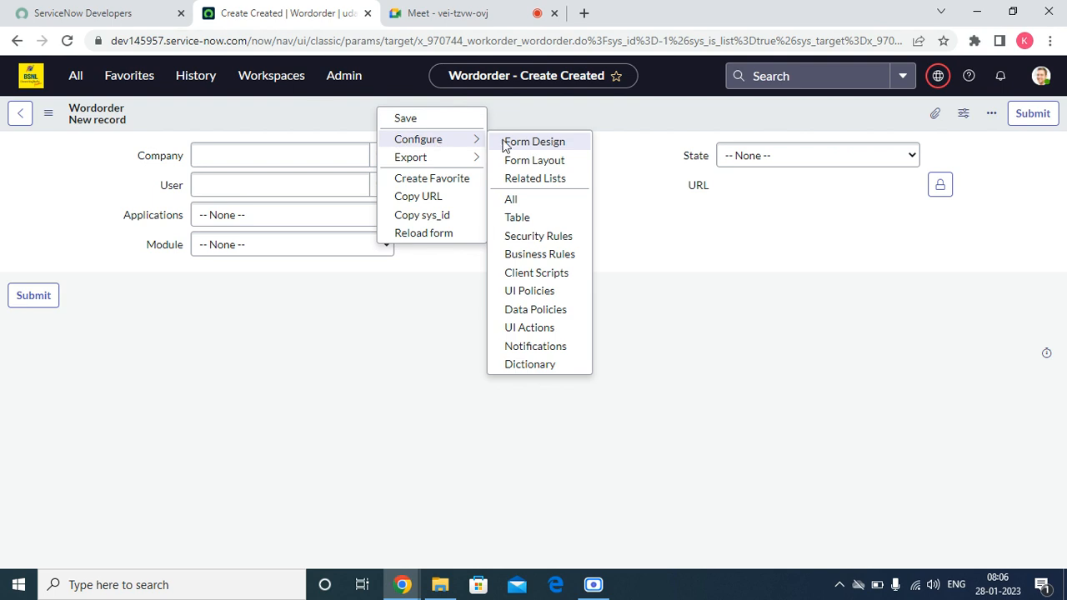
click(554, 162)
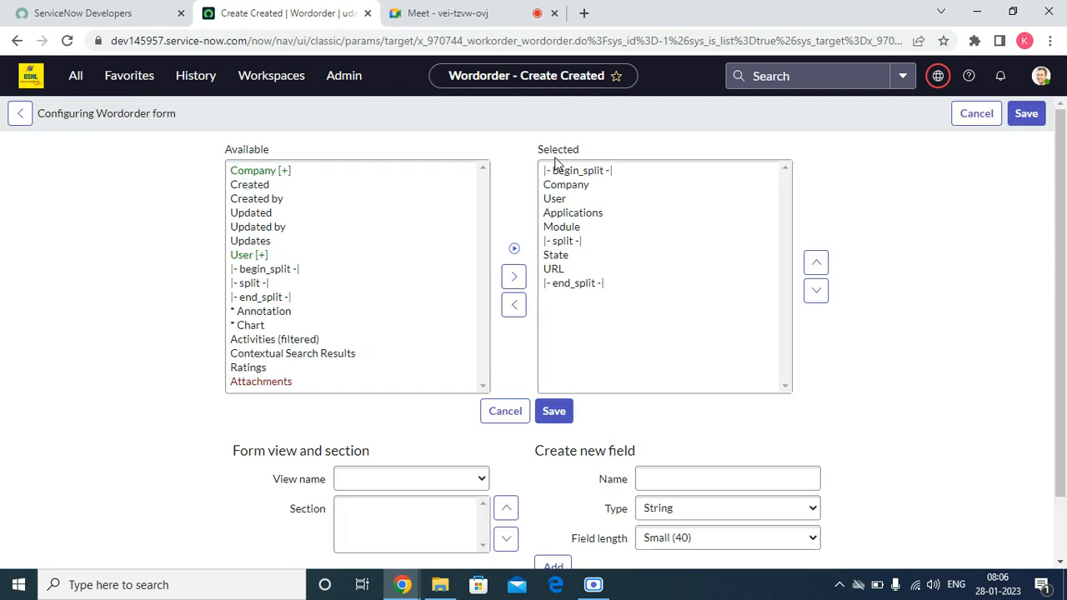
scroll(767, 381, down, 2)
click(667, 370)
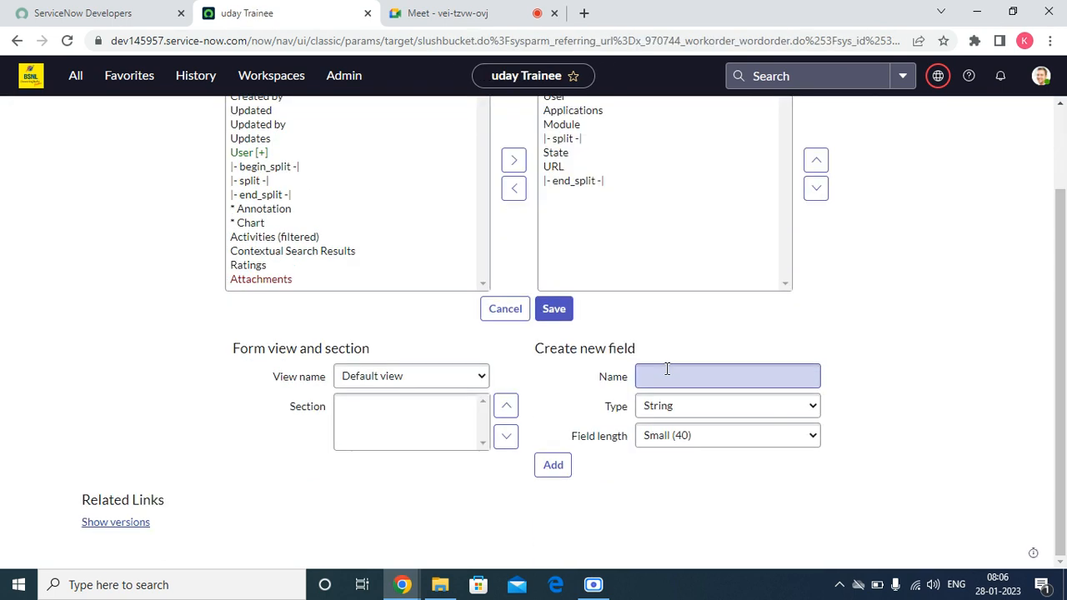
text(De)
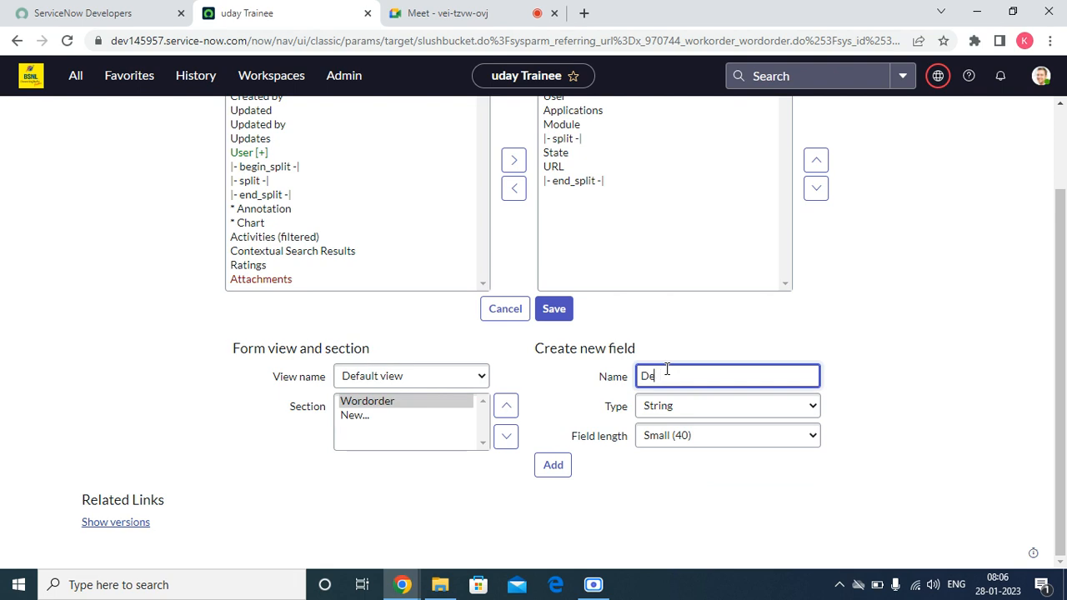
text(elop)
key(BackSpace)
key(BackSpace)
key(BackSpace)
text(elopent)
right_click(657, 376)
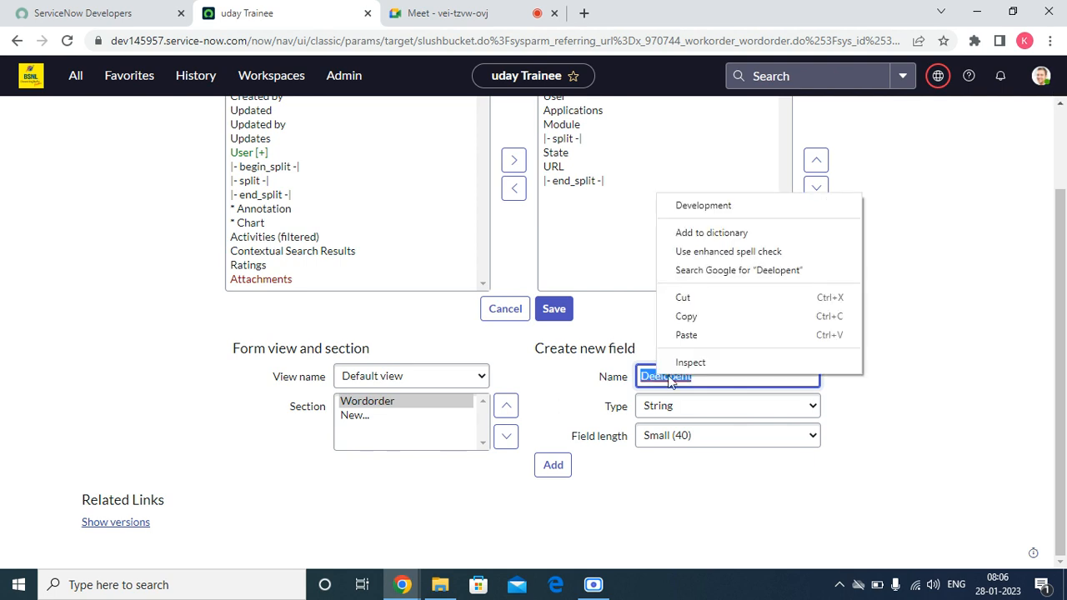
click(735, 207)
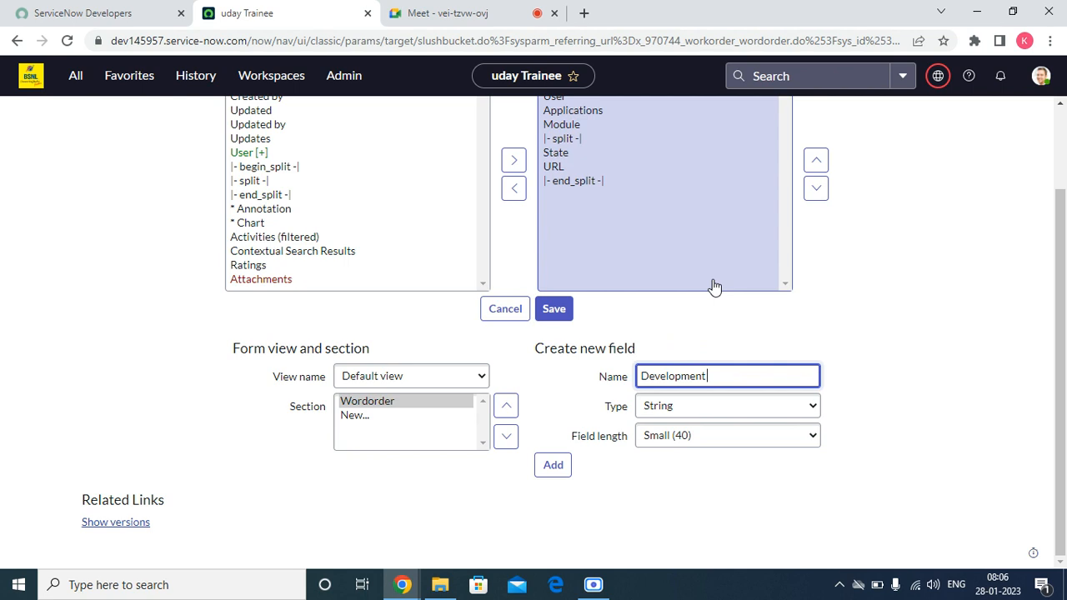
key(BackSpace)
key(BackSpace)
key(BackSpace)
key(BackSpace)
key(BackSpace)
key(BackSpace)
key(BackSpace)
key(BackSpace)
key(BackSpace)
key(BackSpace)
key(BackSpace)
- Add a new field named UAT Test date with the type Date to the Wordorder form
text(UAT Test date)
click(684, 414)
key(d)
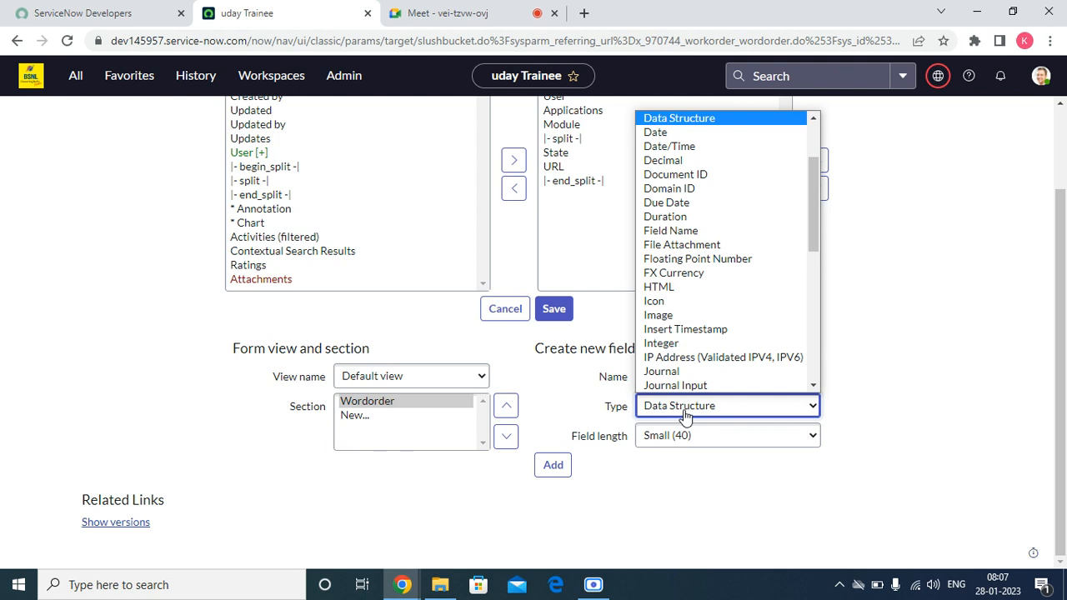
click(663, 133)
click(553, 457)
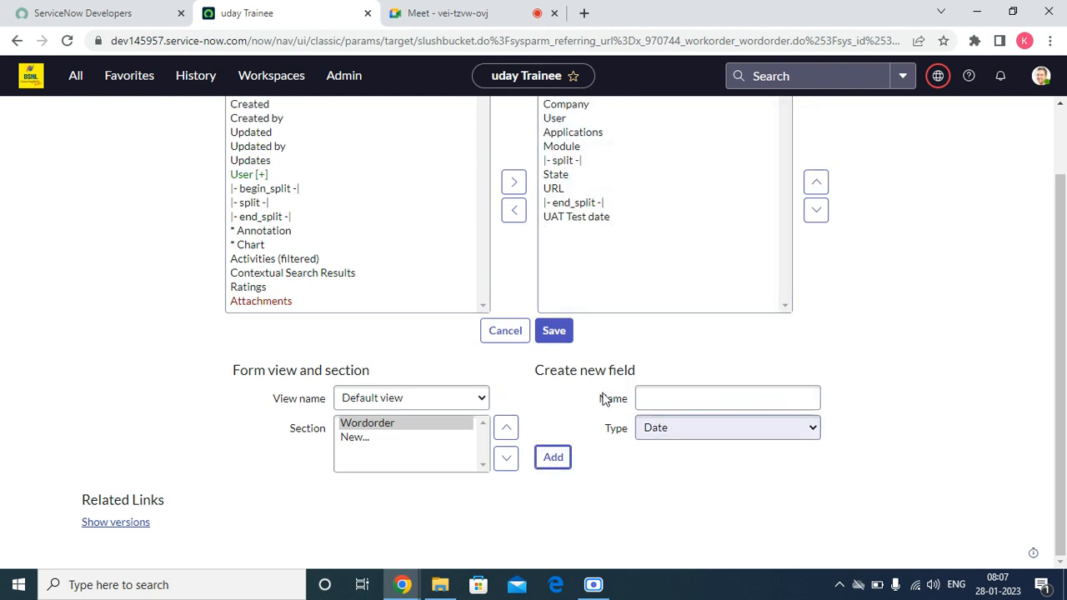
- Add a new field named Total Hours with the type Decimal to the Wordorder form
click(667, 396)
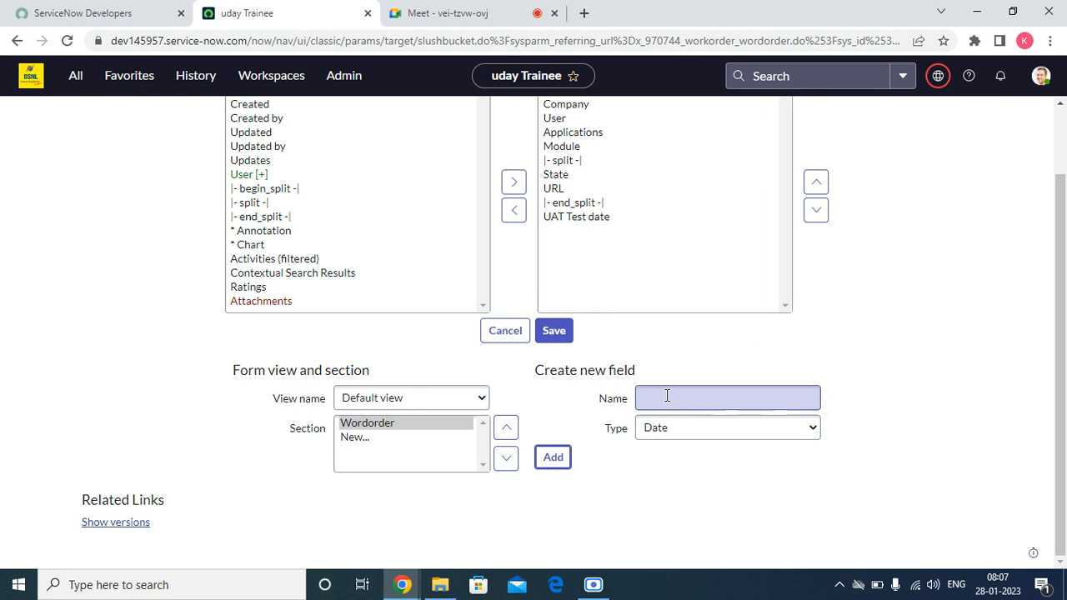
text(Tot)
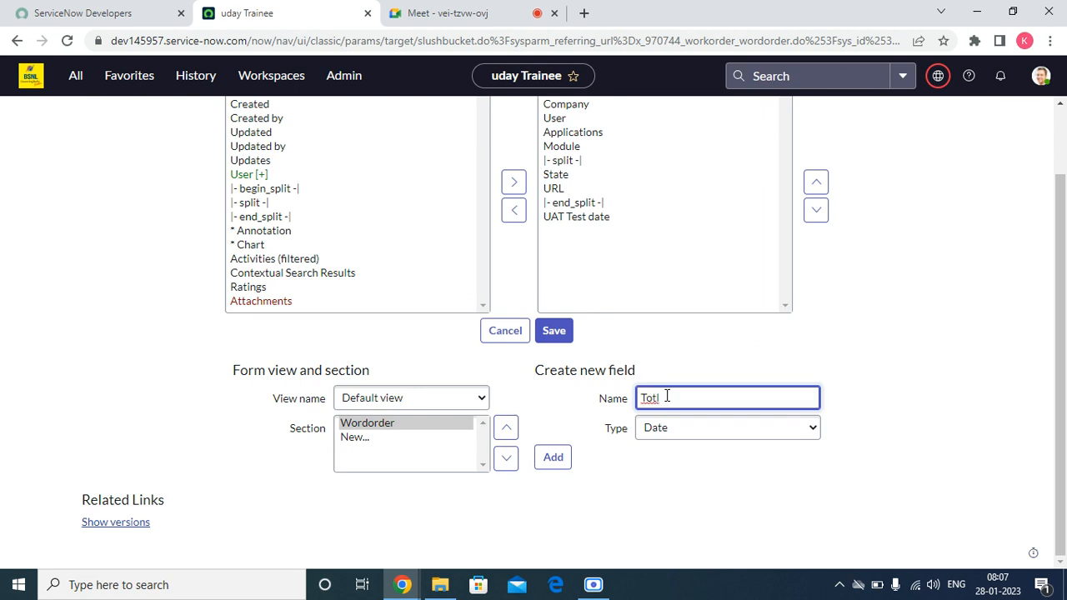
text(al Hours)
click(672, 435)
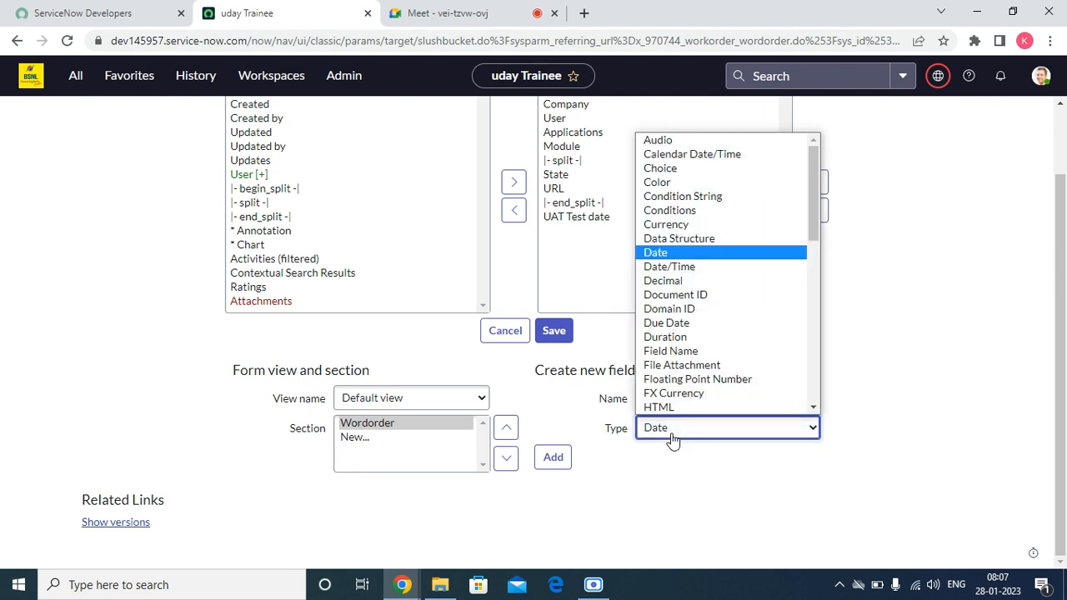
click(690, 281)
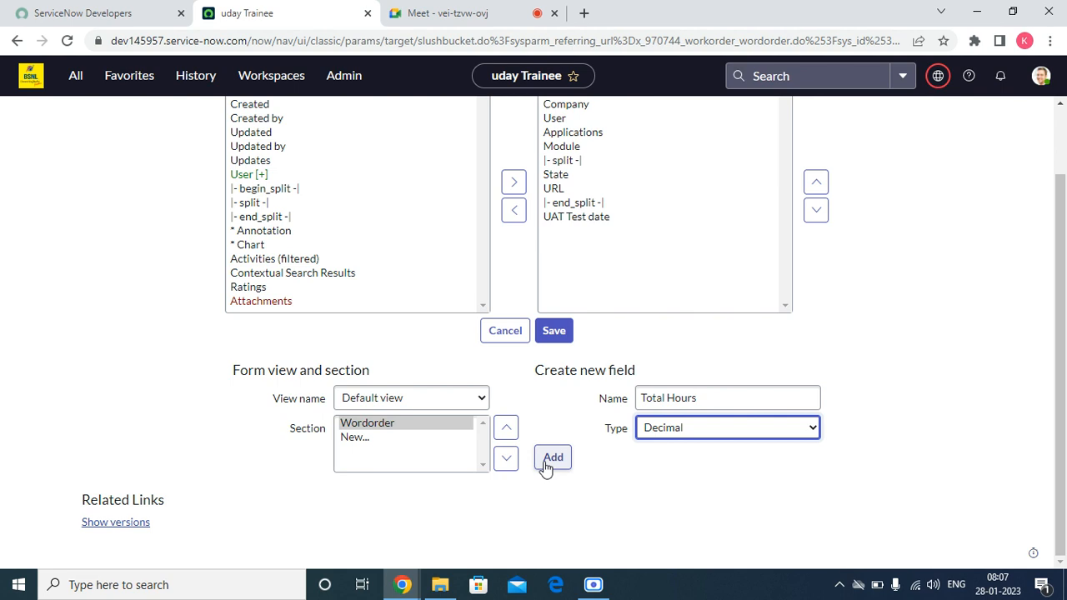
click(553, 456)
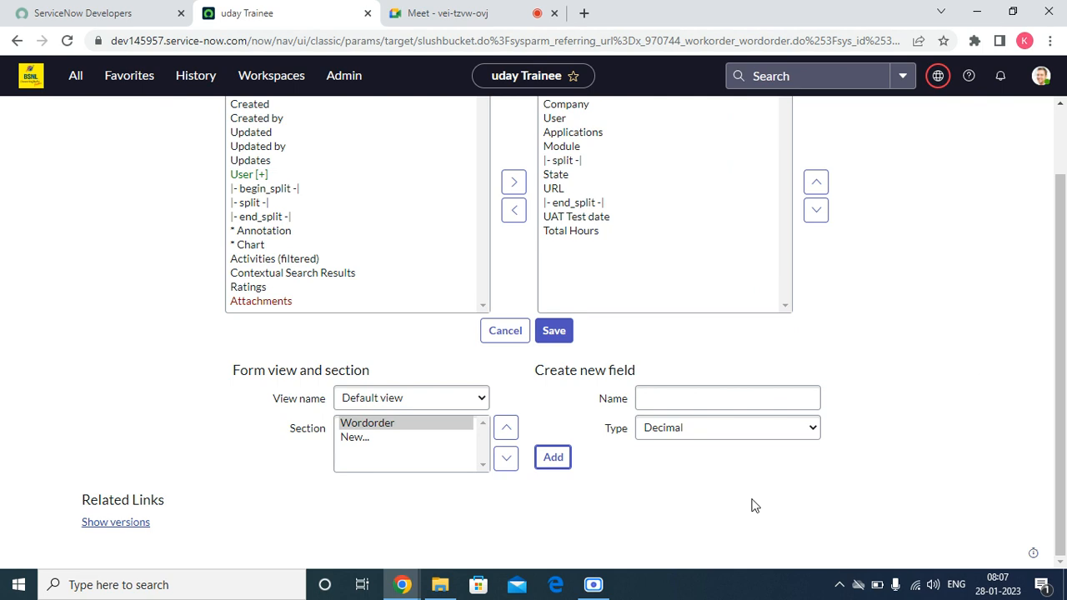
- Move UAT Test date and Total Hours together to just below URL, inside the split section, and save the form layout
click(601, 231)
shift+click(603, 232)
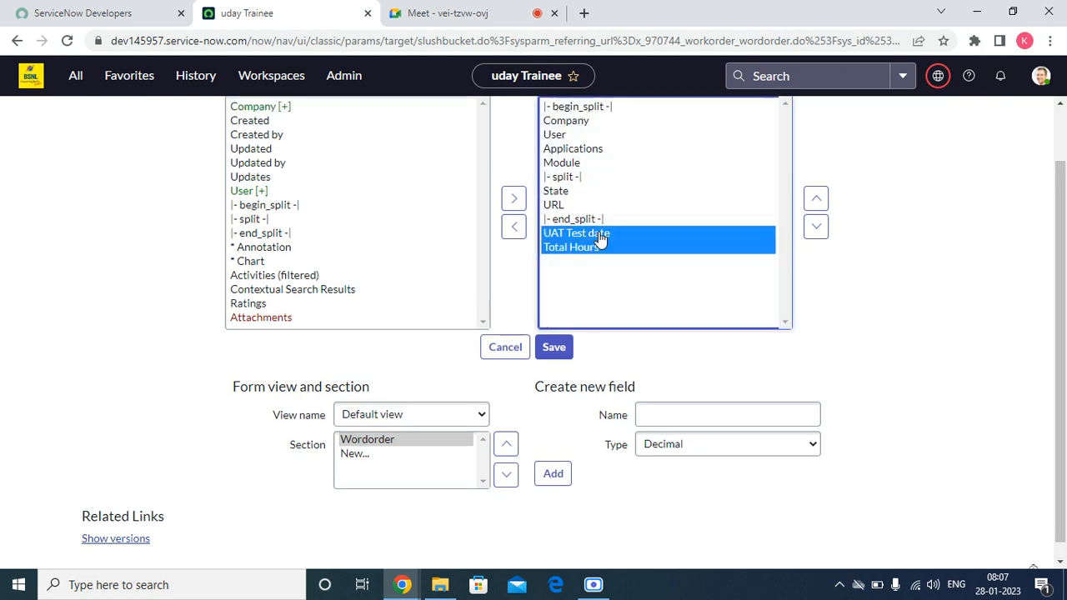
click(814, 200)
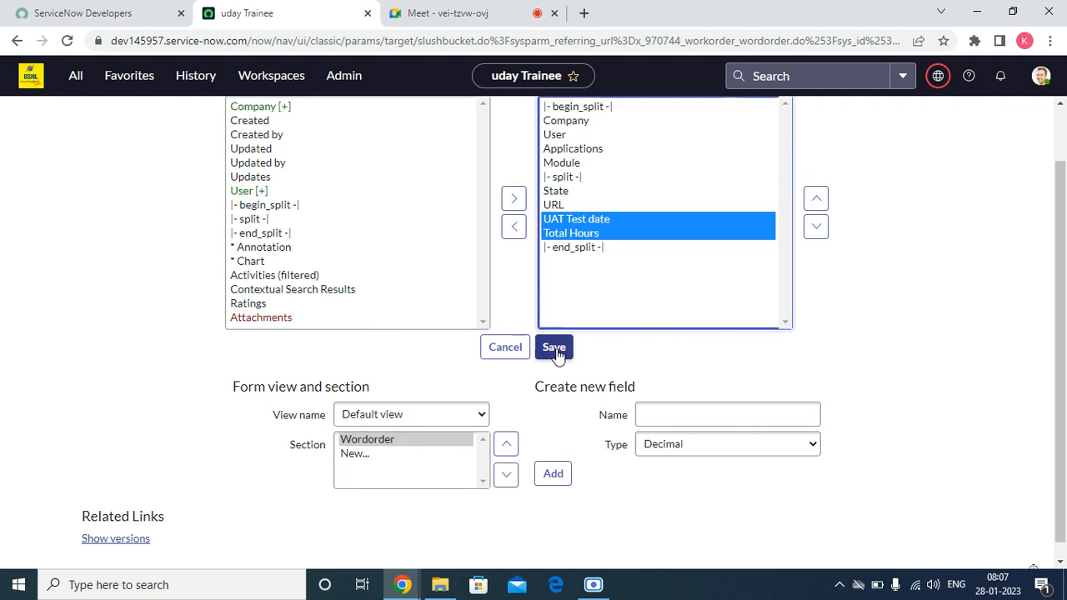
click(555, 349)
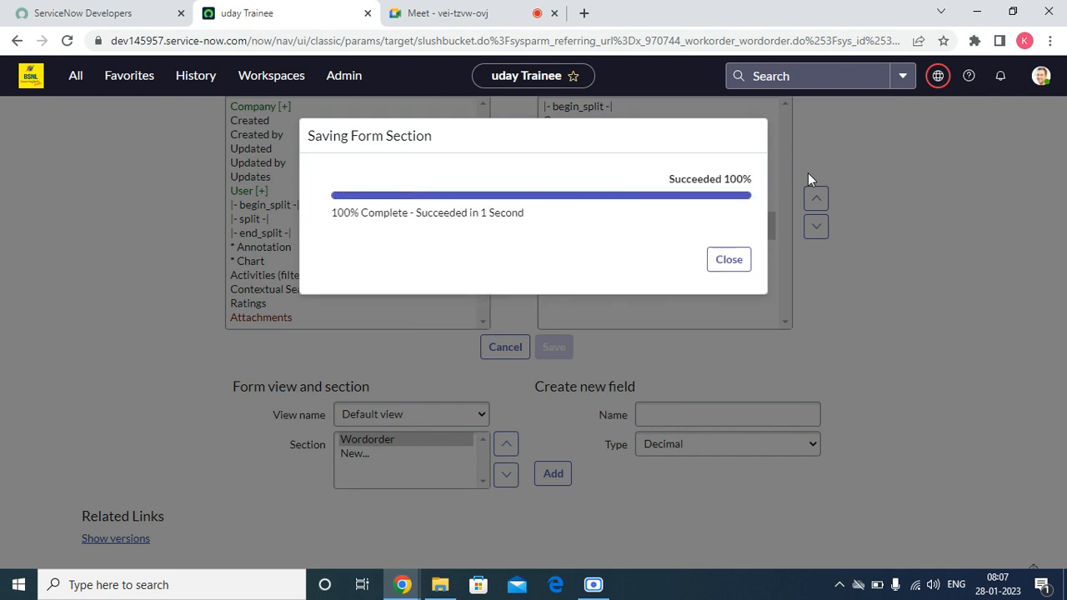
click(728, 260)
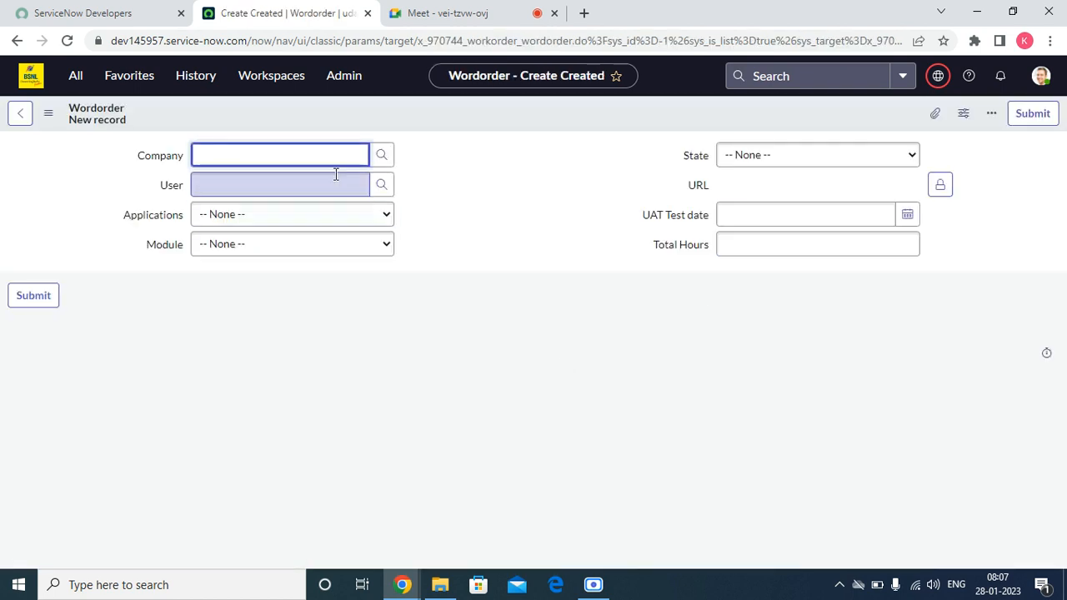
- Set the new Wordorder record's company to Acer and its application to CSM
click(380, 158)
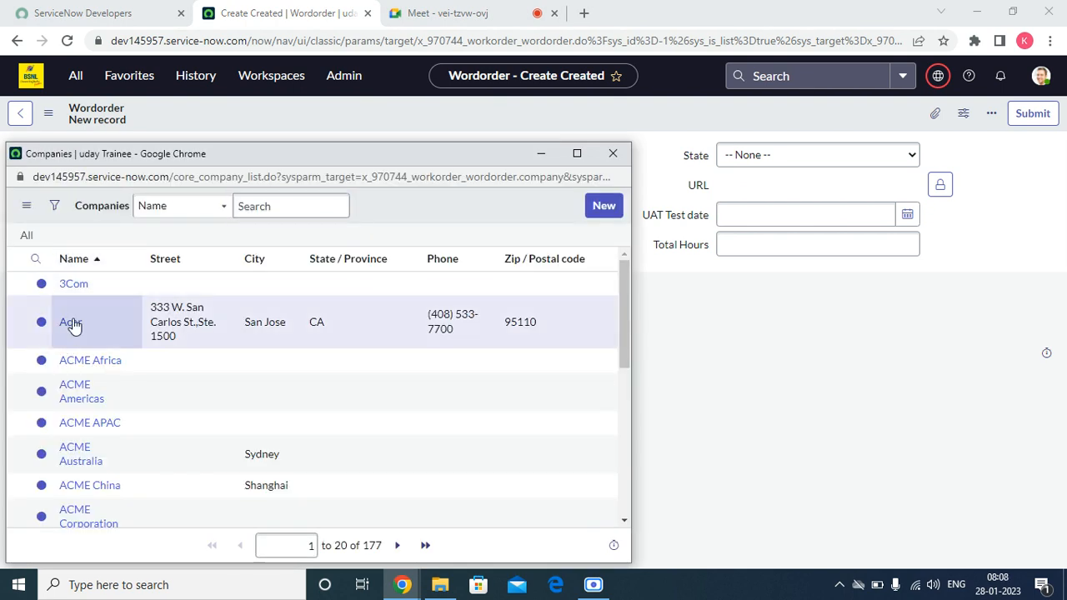
click(73, 326)
click(205, 220)
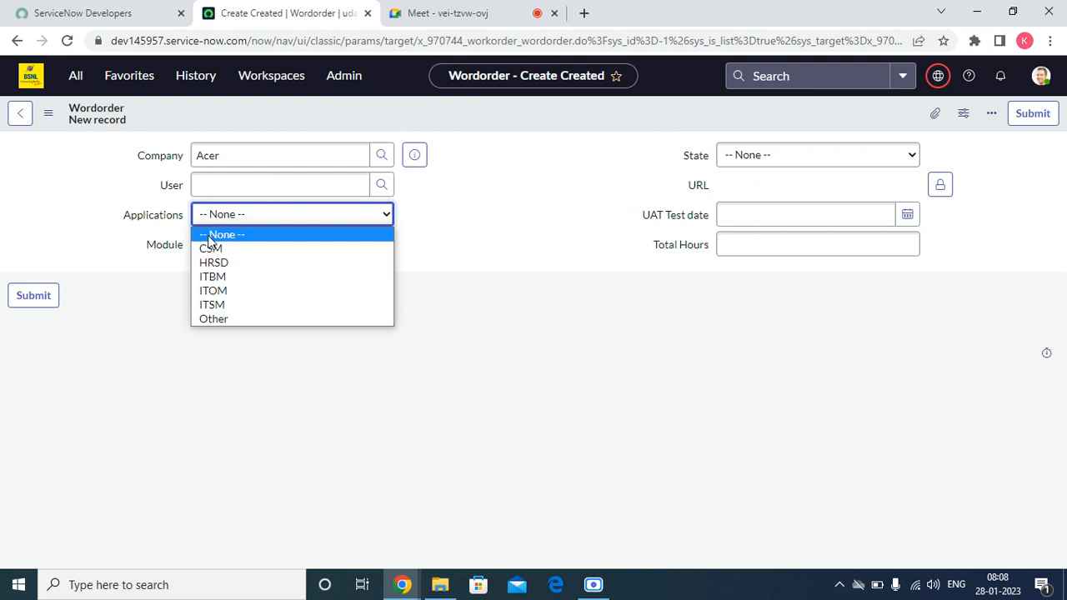
click(211, 248)
- Set the record's module to Incident and its state to In Progress
click(219, 247)
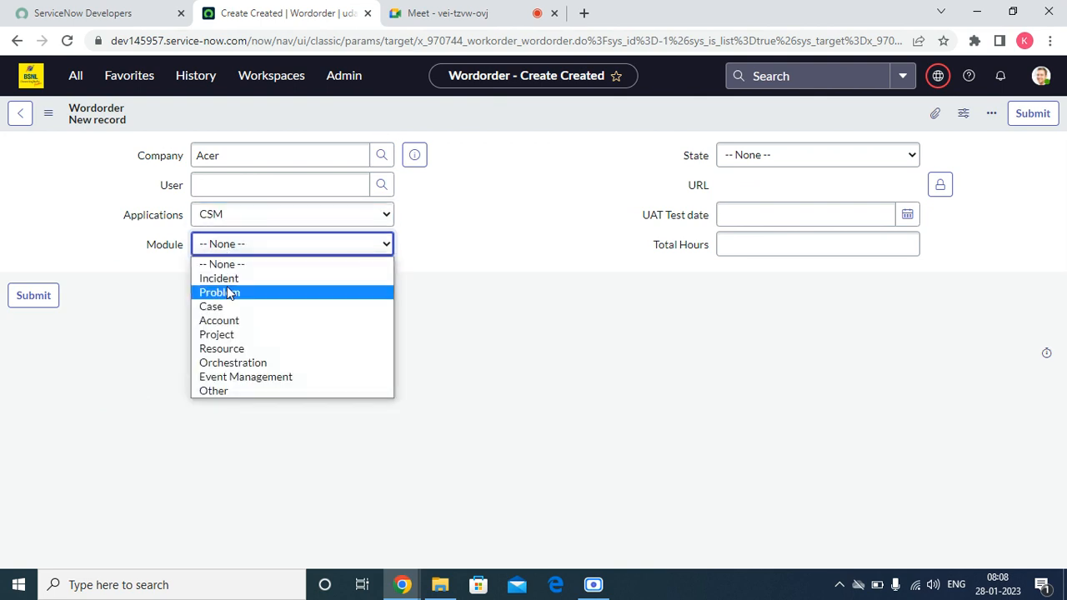
click(445, 302)
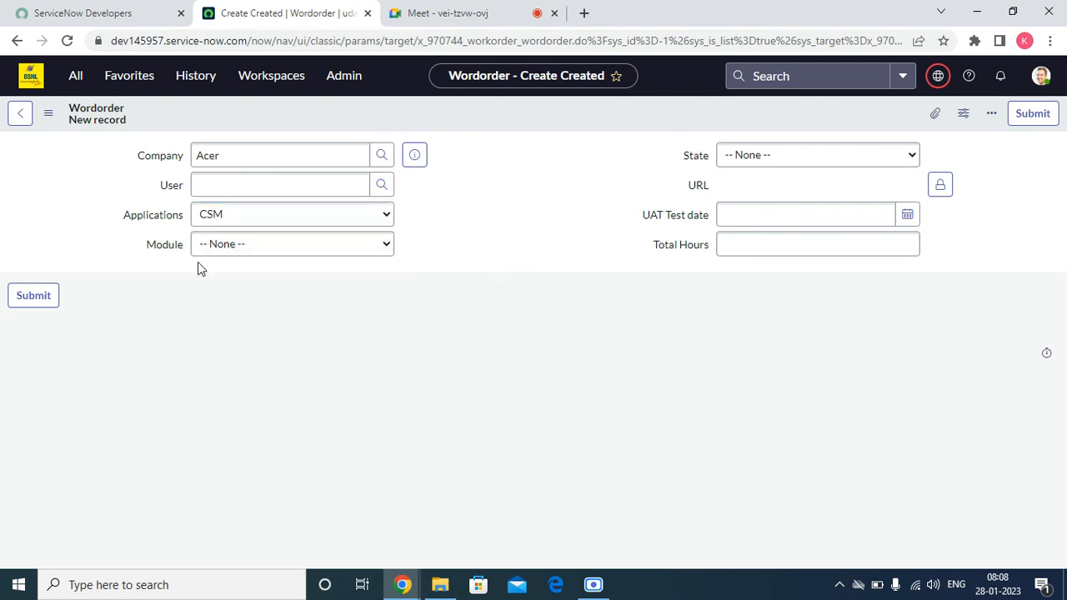
click(217, 247)
click(223, 276)
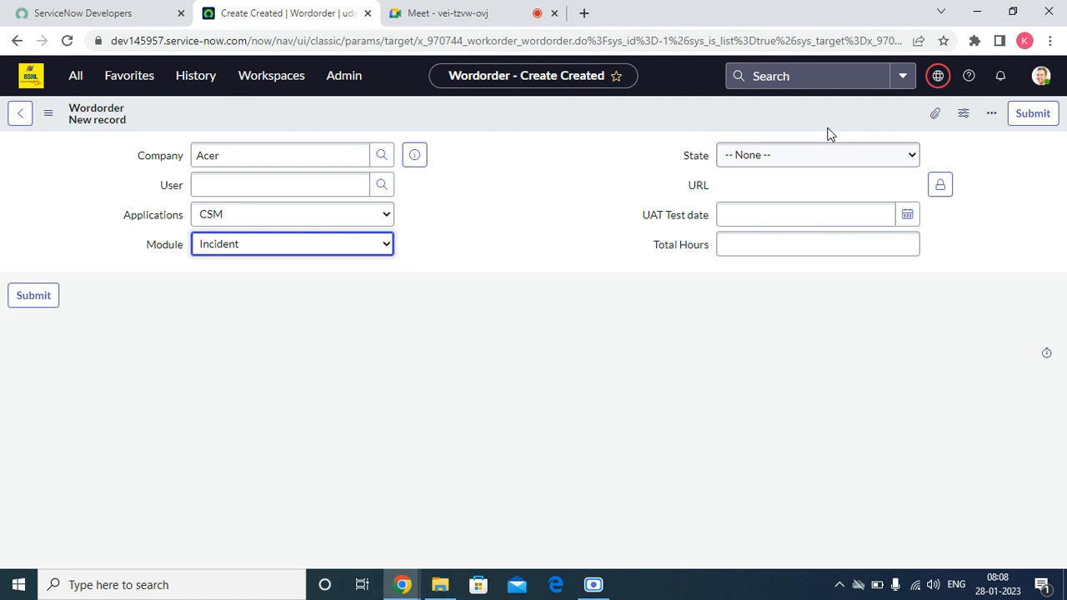
click(882, 156)
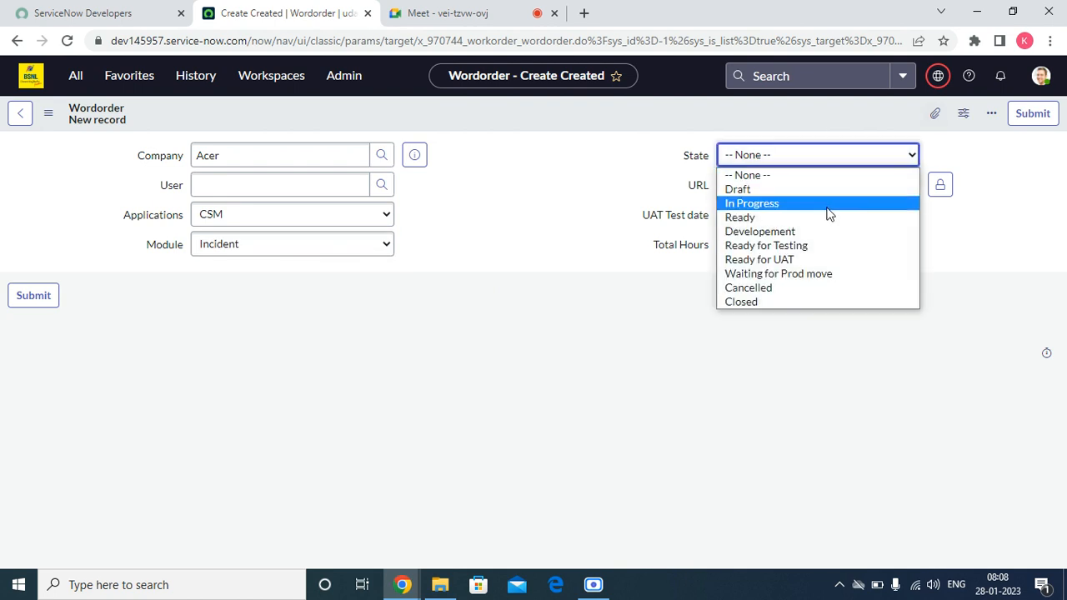
click(828, 208)
- Set the record's UAT Test date to 01-31-2023 and its Total Hours to 5.50
click(830, 211)
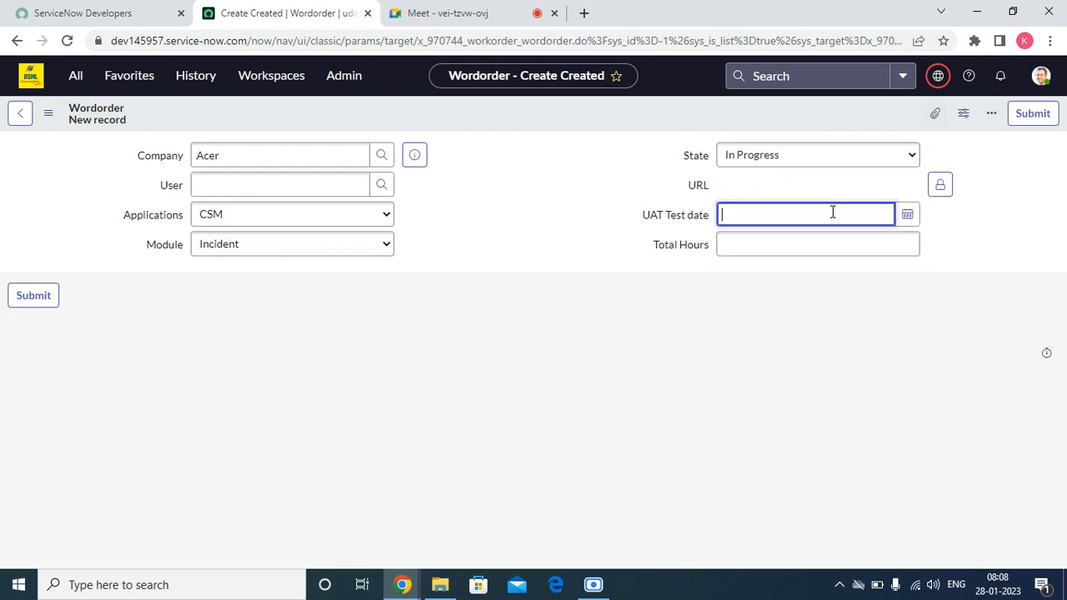
click(907, 215)
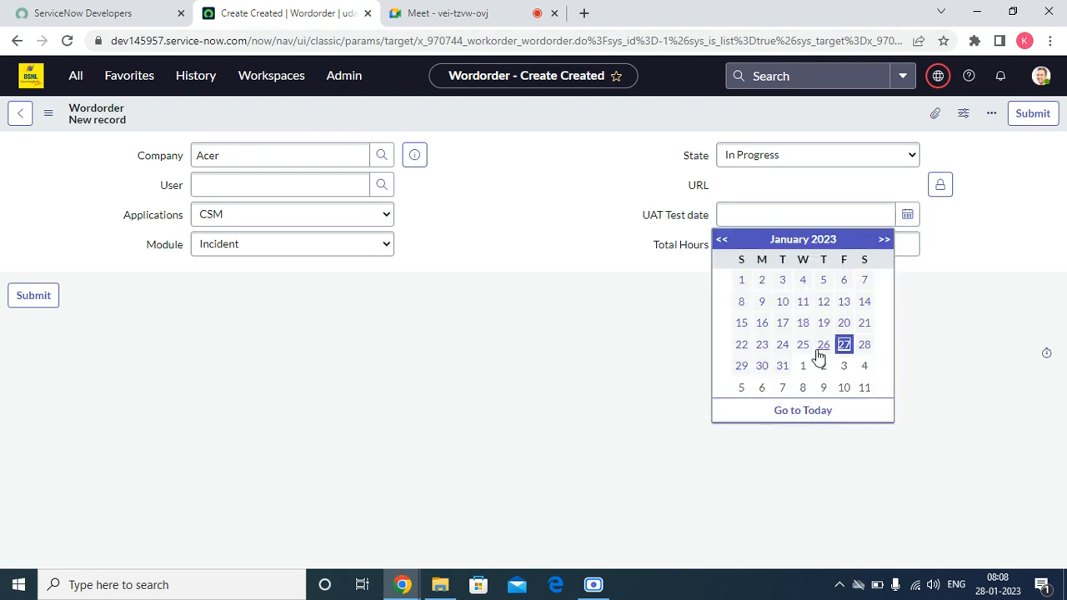
click(783, 368)
click(751, 254)
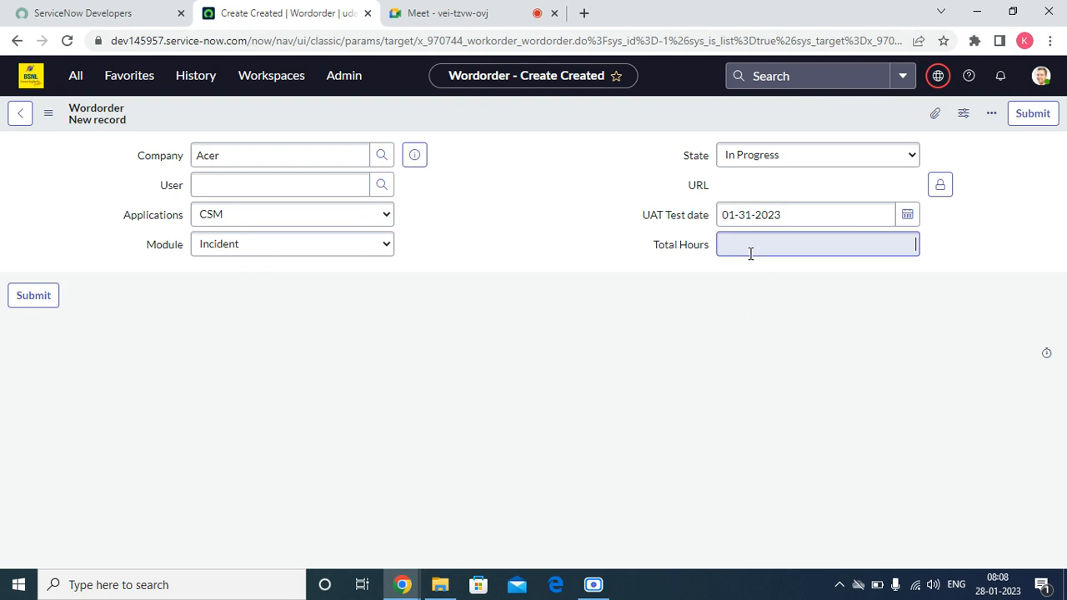
text(55)
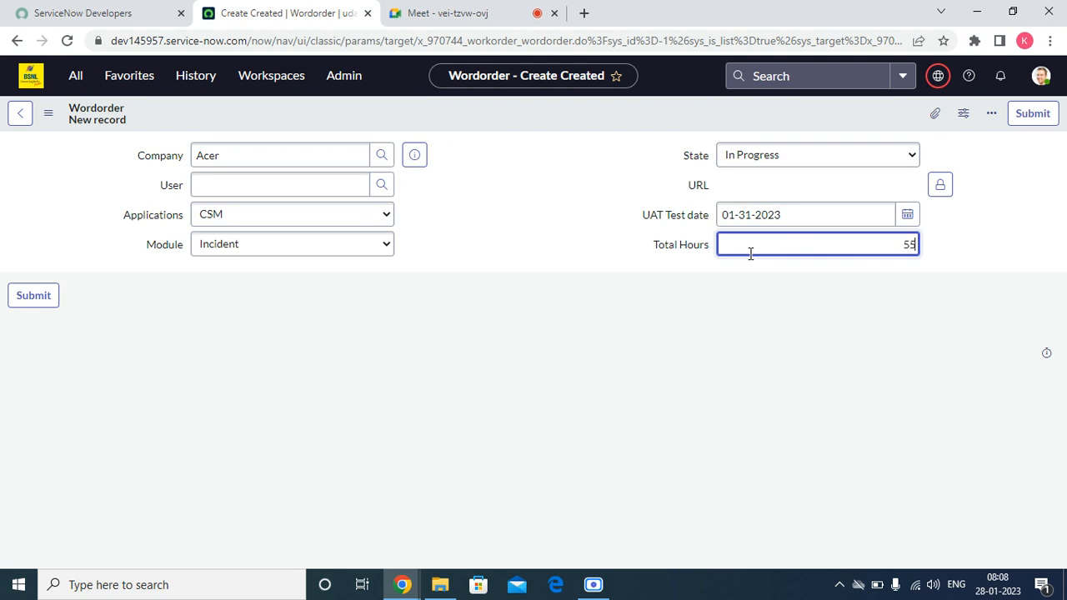
key(BackSpace)
text(.50)
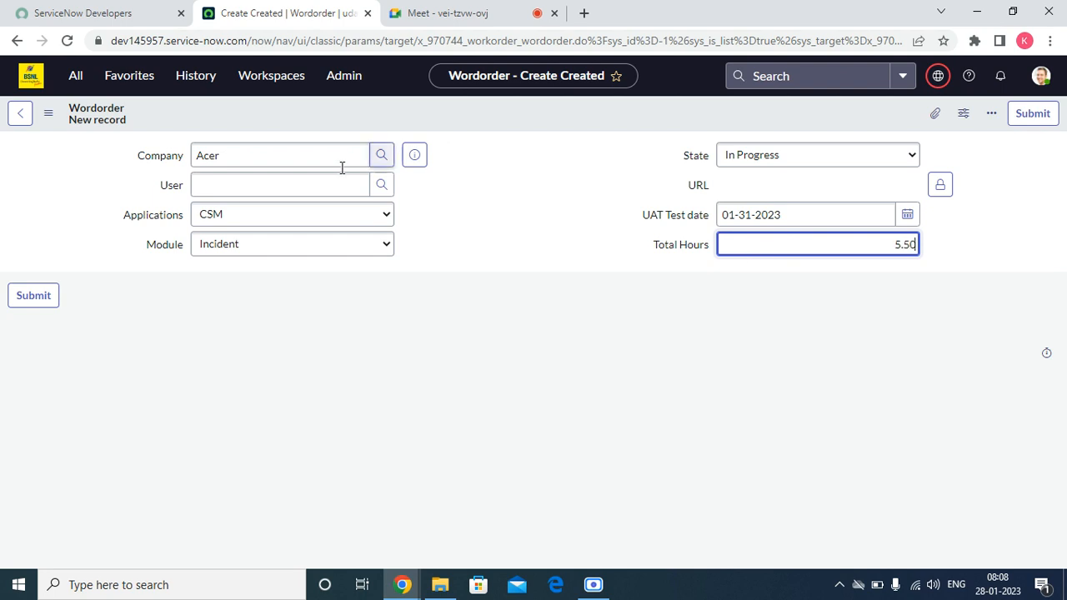
- Save the new Wordorder record and examine the module choices offered with CSM as the application
right_click(388, 122)
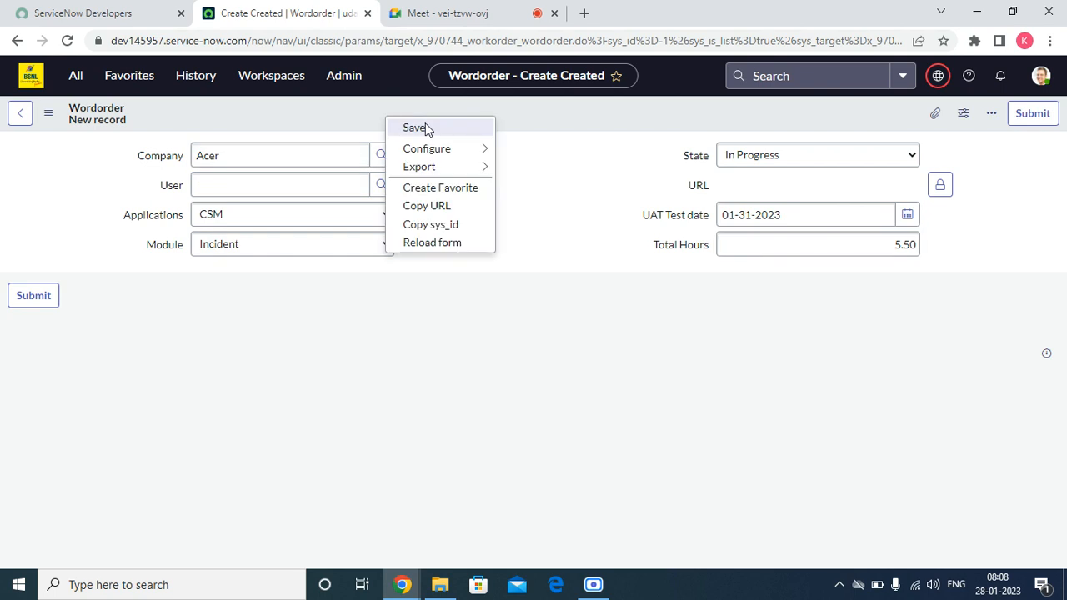
click(423, 128)
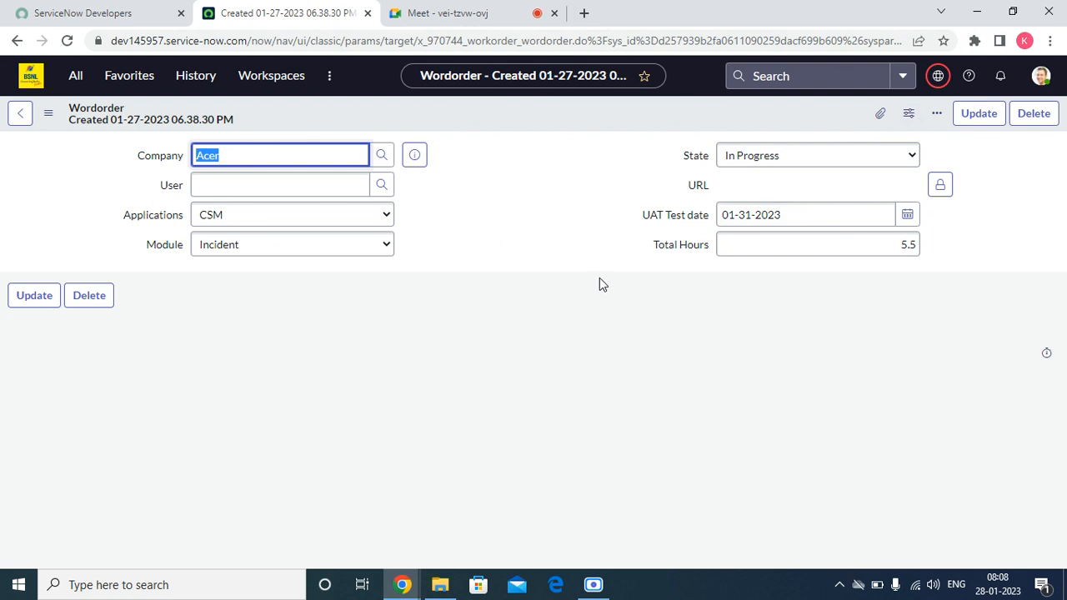
click(297, 221)
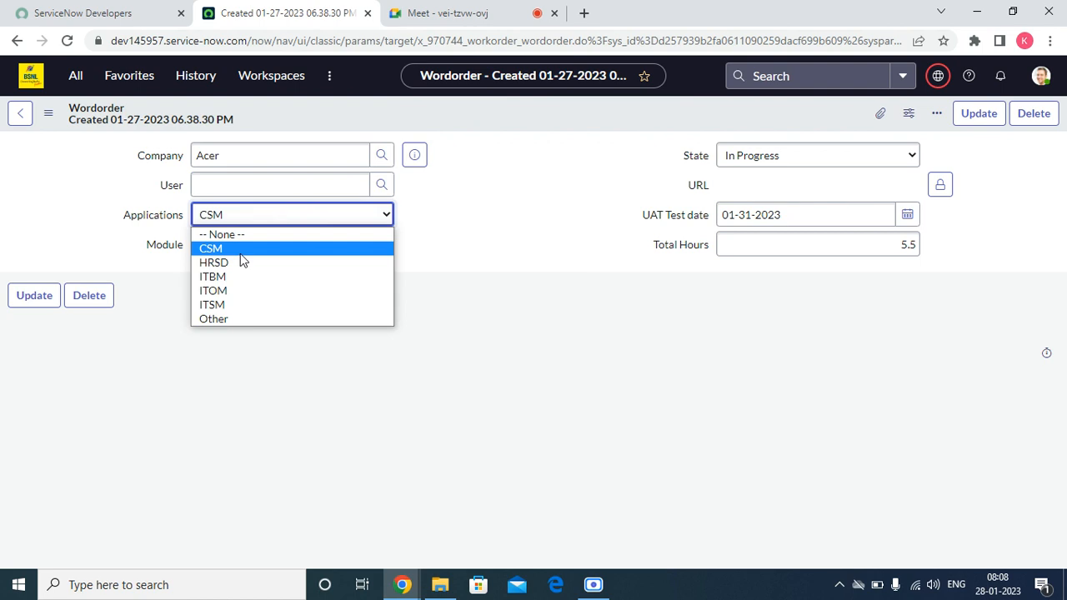
click(246, 251)
click(249, 247)
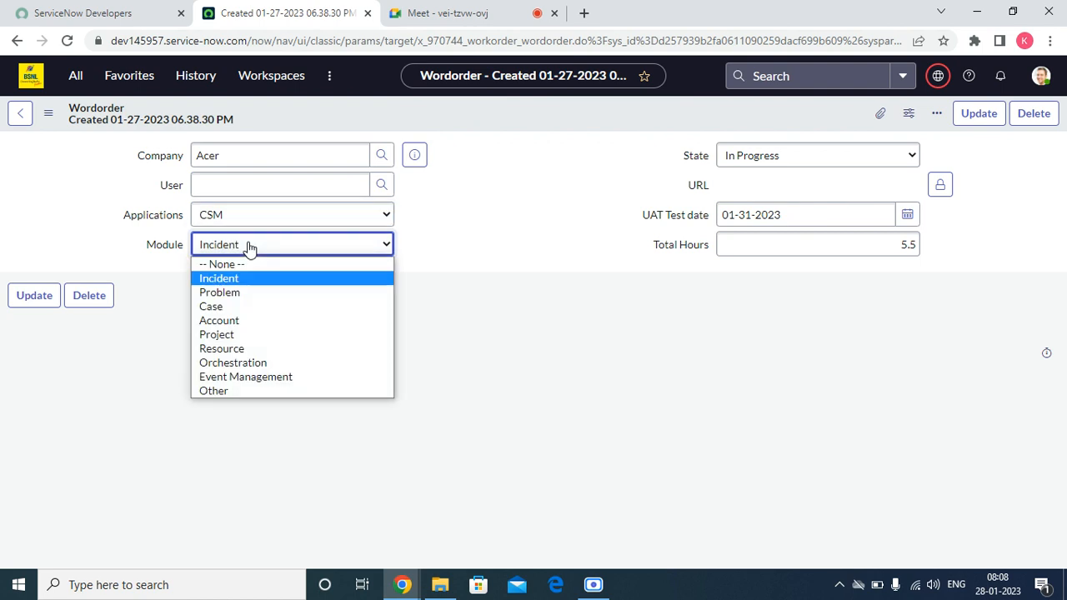
click(248, 248)
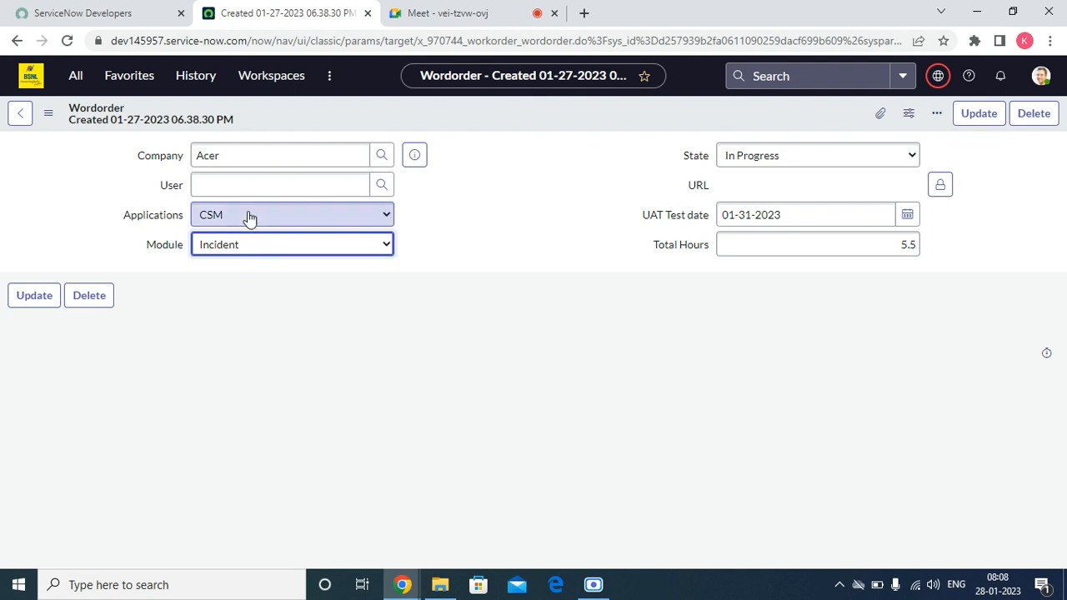
- Set the record's application to HRSD and examine the module choices offered with it
click(250, 214)
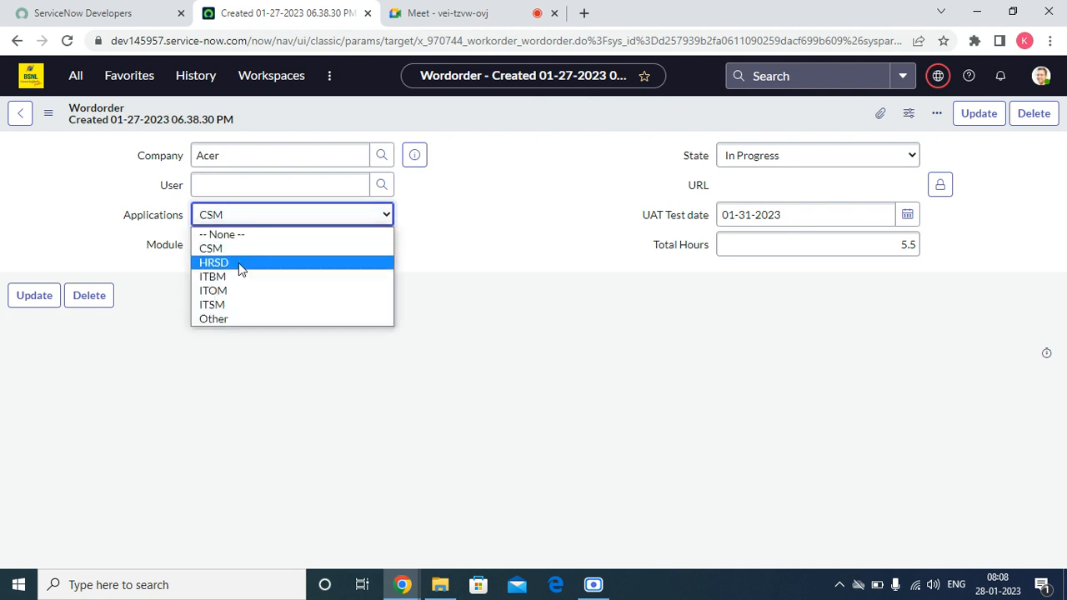
click(239, 262)
click(243, 250)
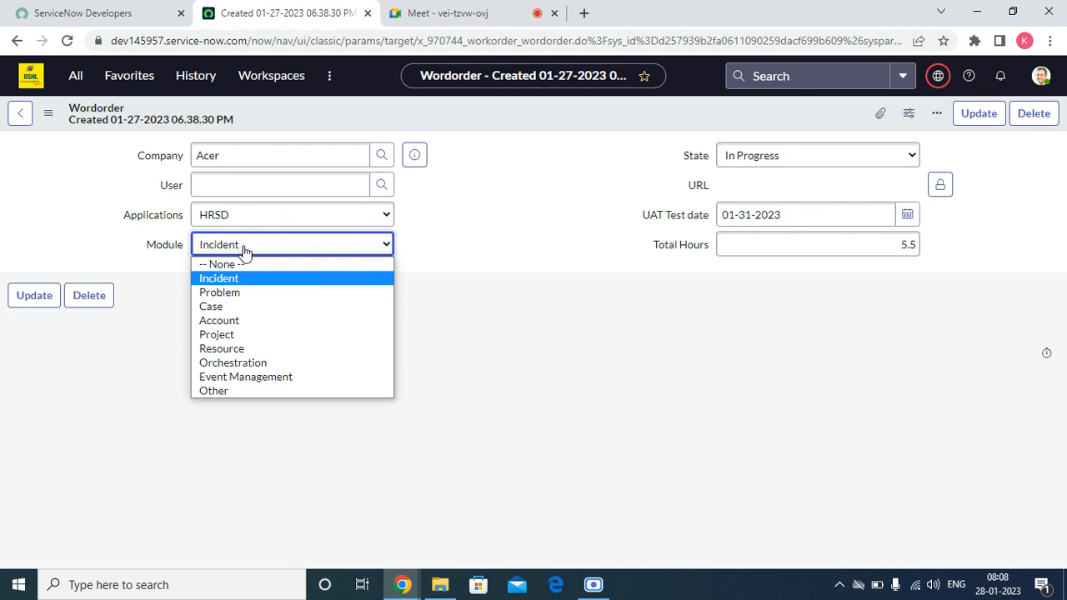
click(547, 312)
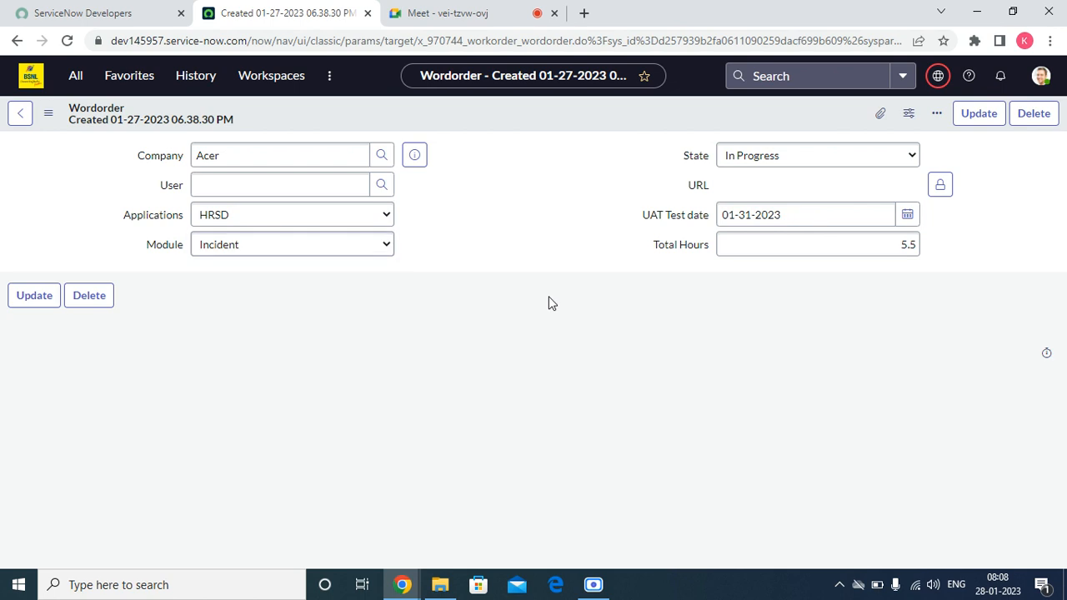
click(245, 222)
click(120, 333)
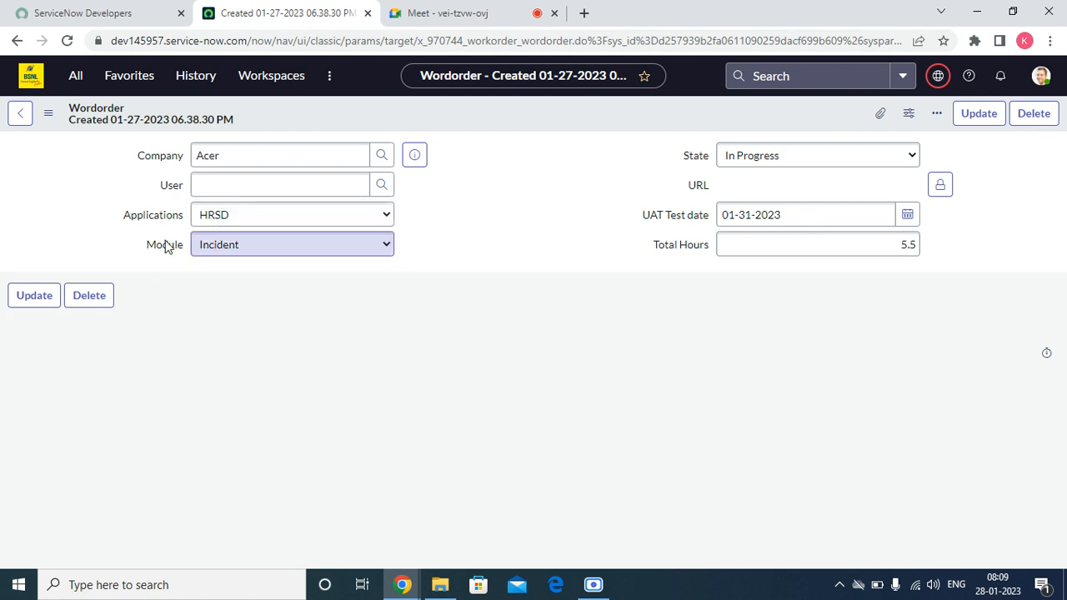
click(205, 248)
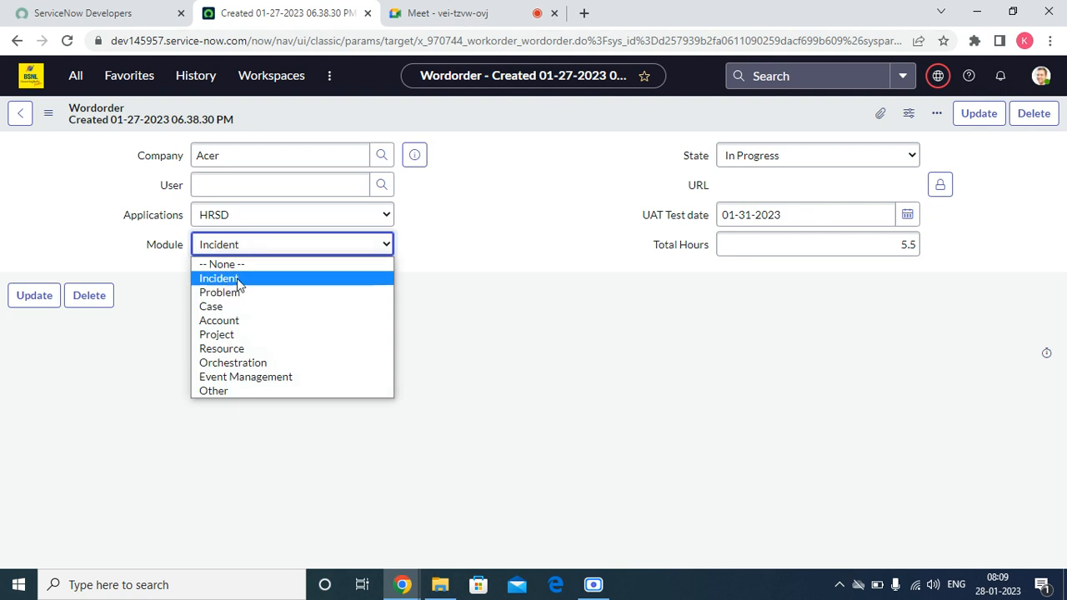
- Set the record's application first to ITBM and then to ITOM, examining the module choices for each
click(284, 214)
click(240, 275)
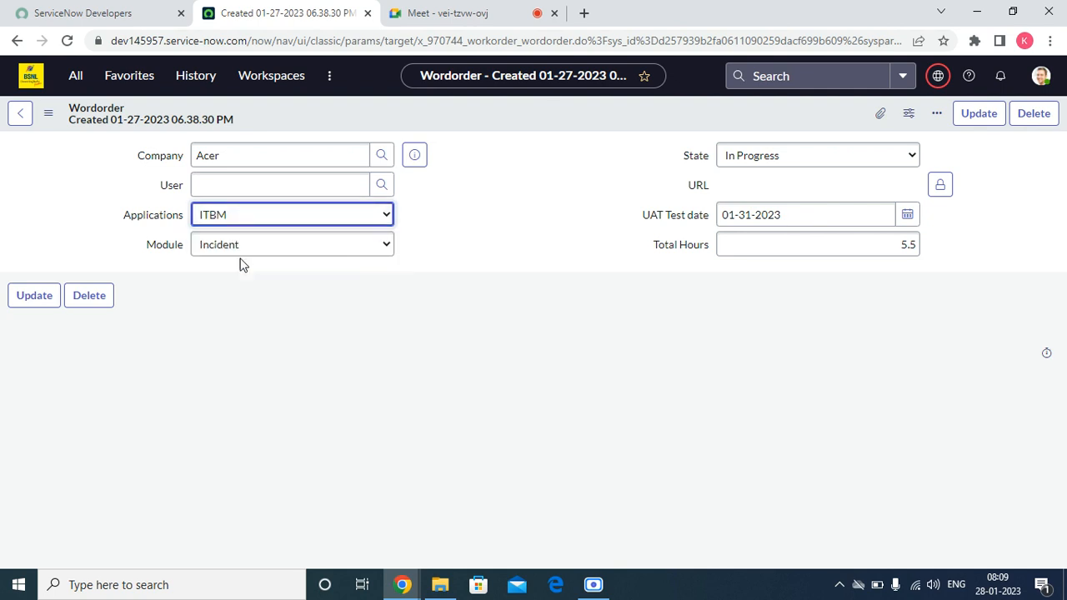
click(242, 252)
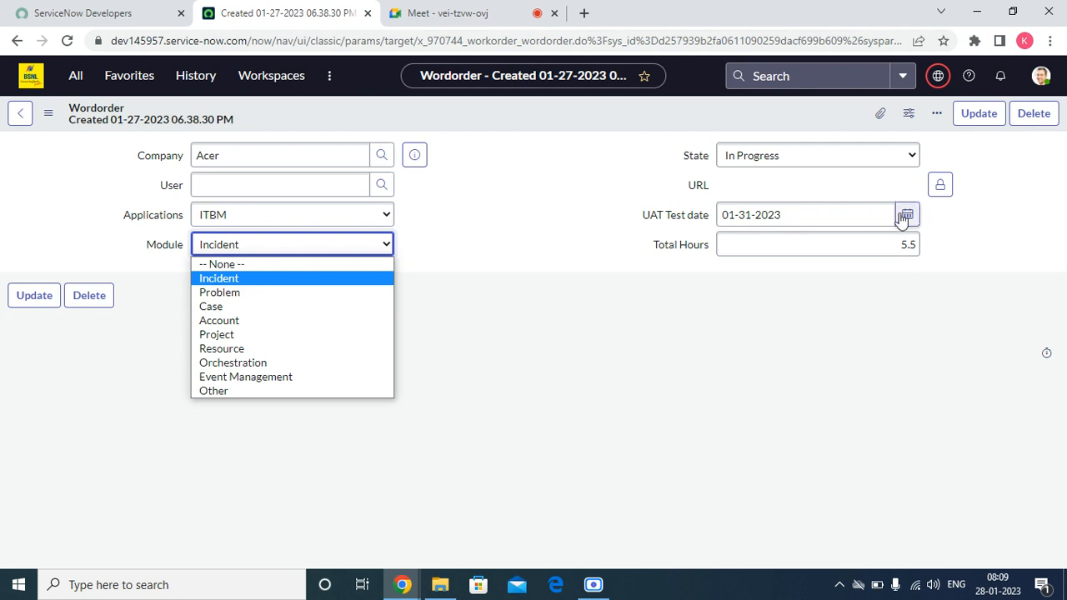
click(271, 217)
click(267, 221)
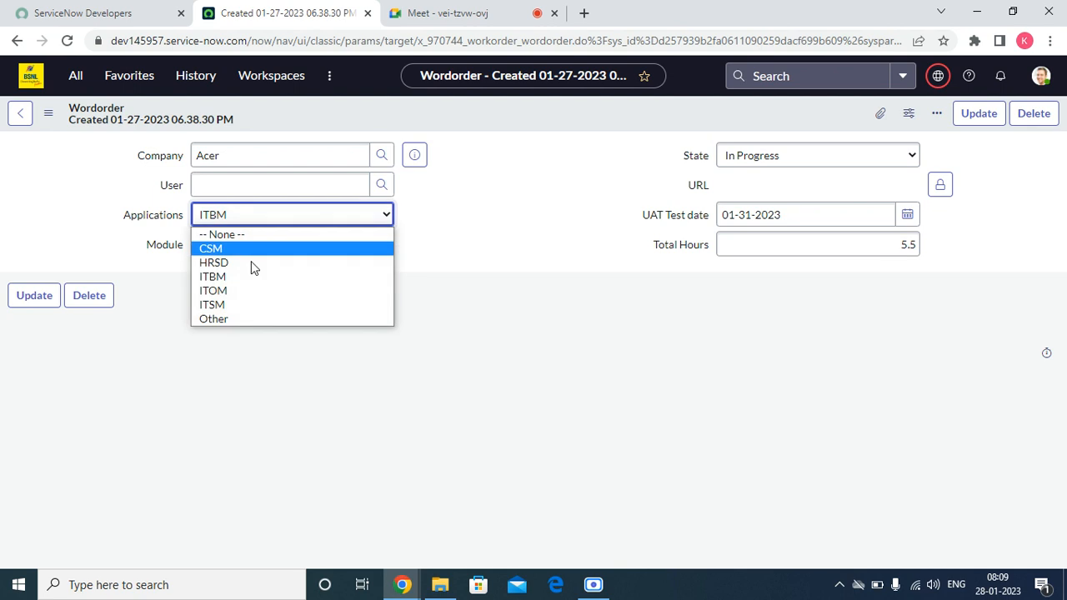
click(244, 288)
click(257, 251)
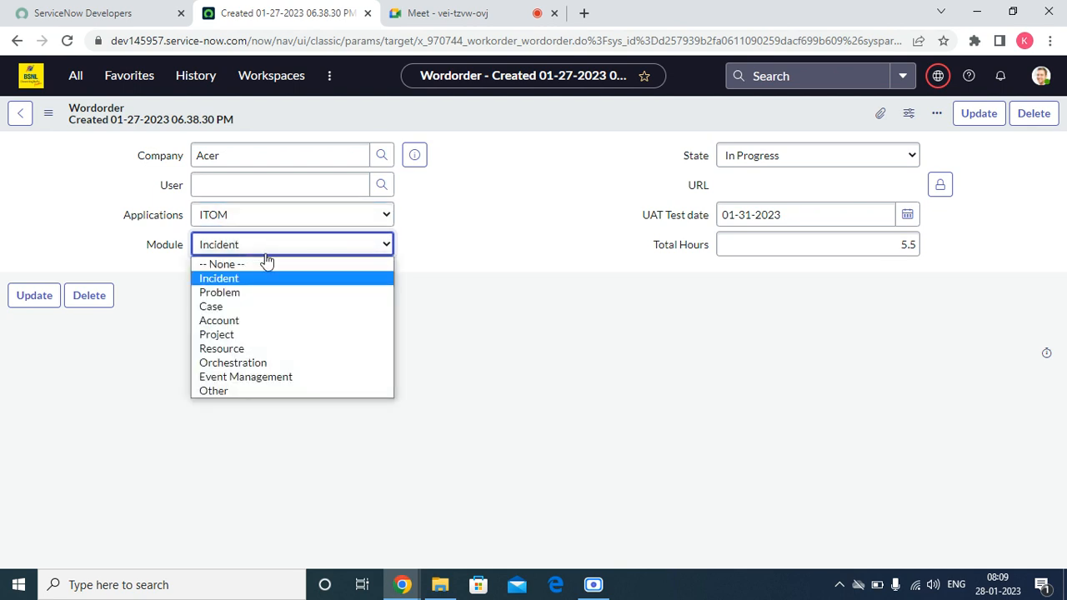
- Set the record's application to ITSM, examine the module choices and pick Incident
click(286, 215)
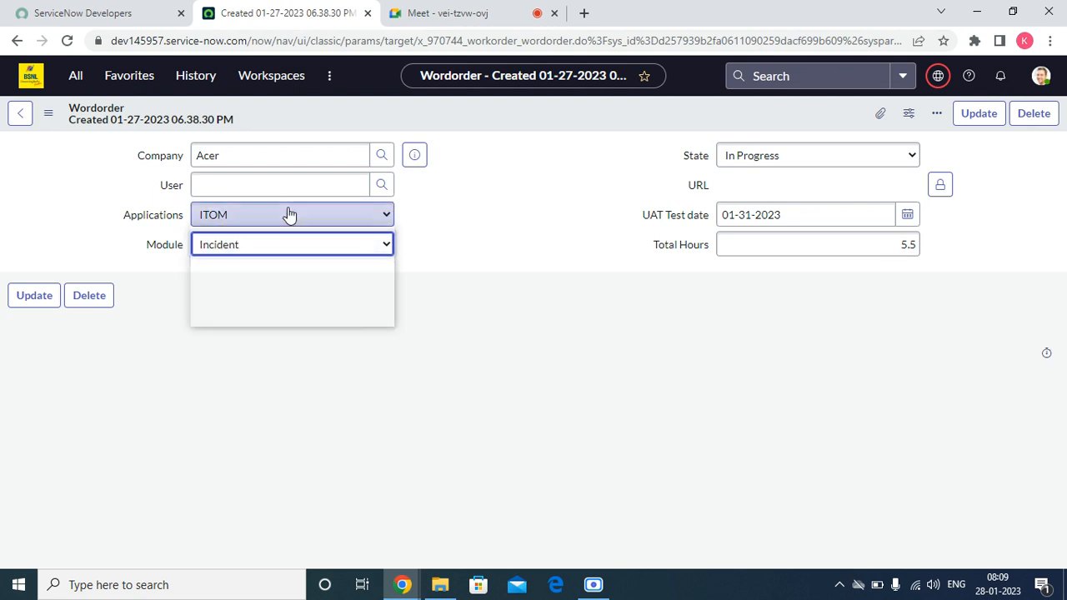
click(287, 215)
click(253, 304)
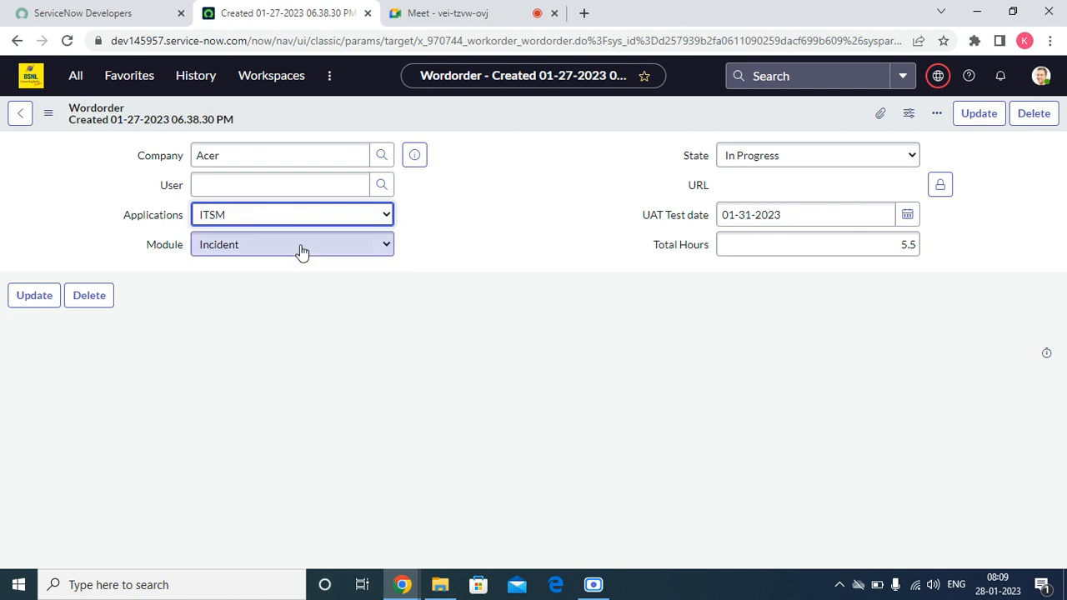
click(302, 250)
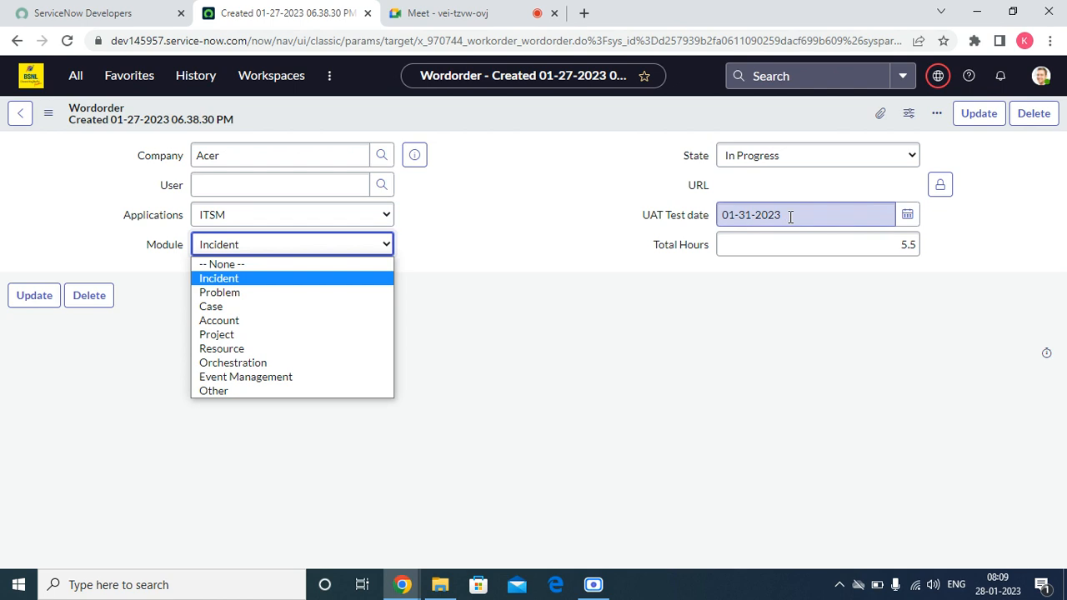
click(284, 277)
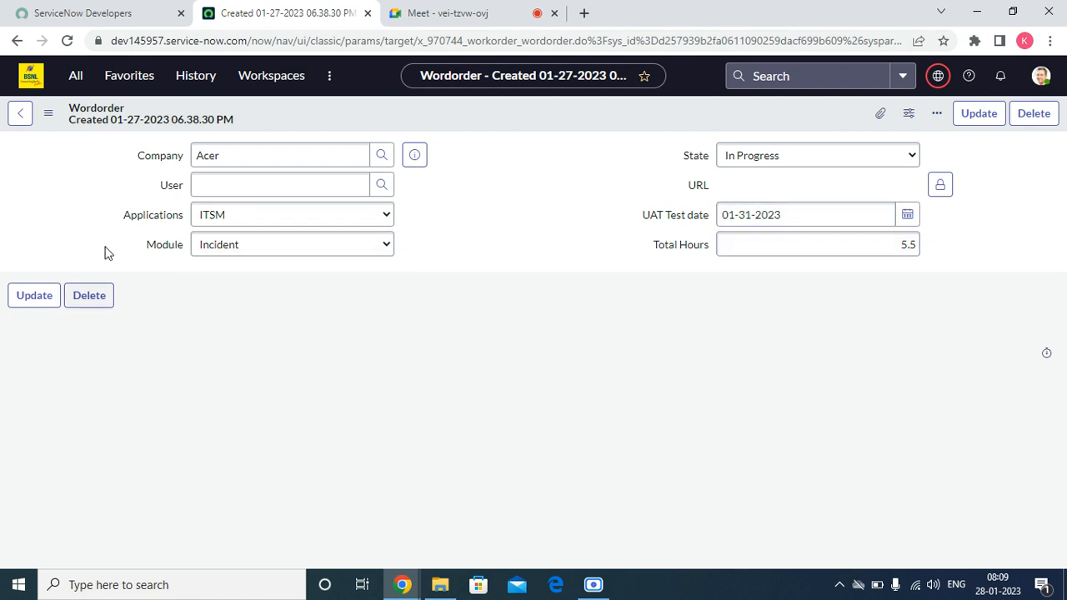
drag(133, 244, 167, 234)
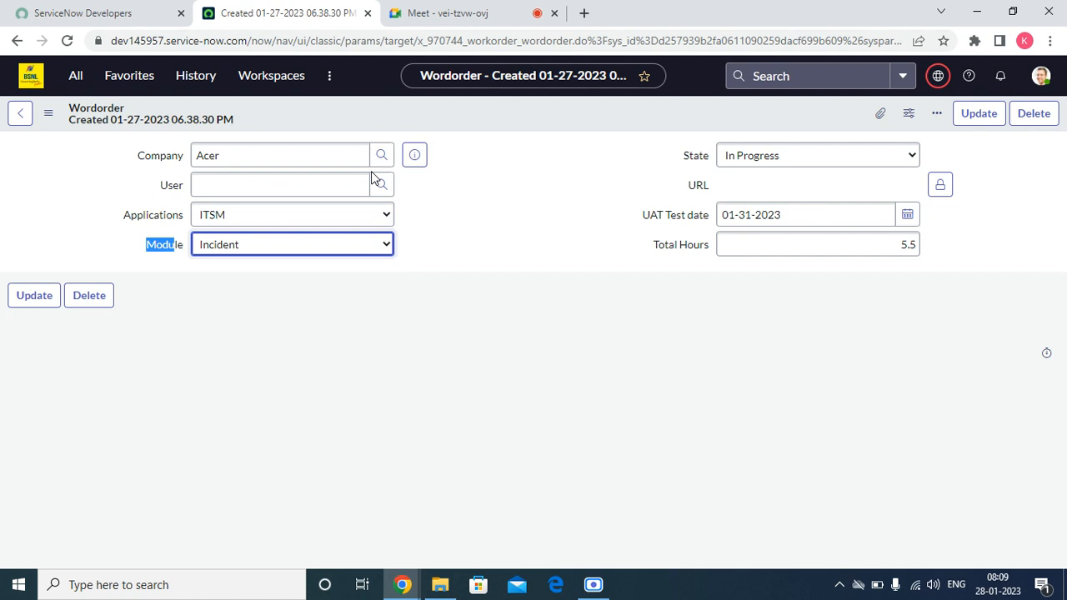
click(464, 202)
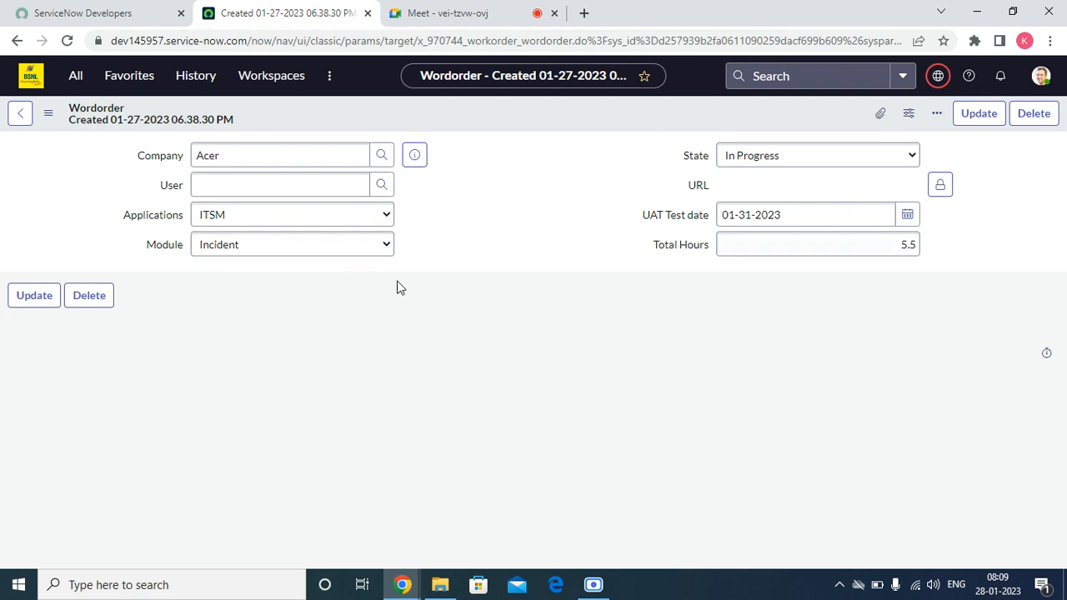
- Reload the Wordorder form and open the dictionary entry of its Module field for configuration
click(164, 247)
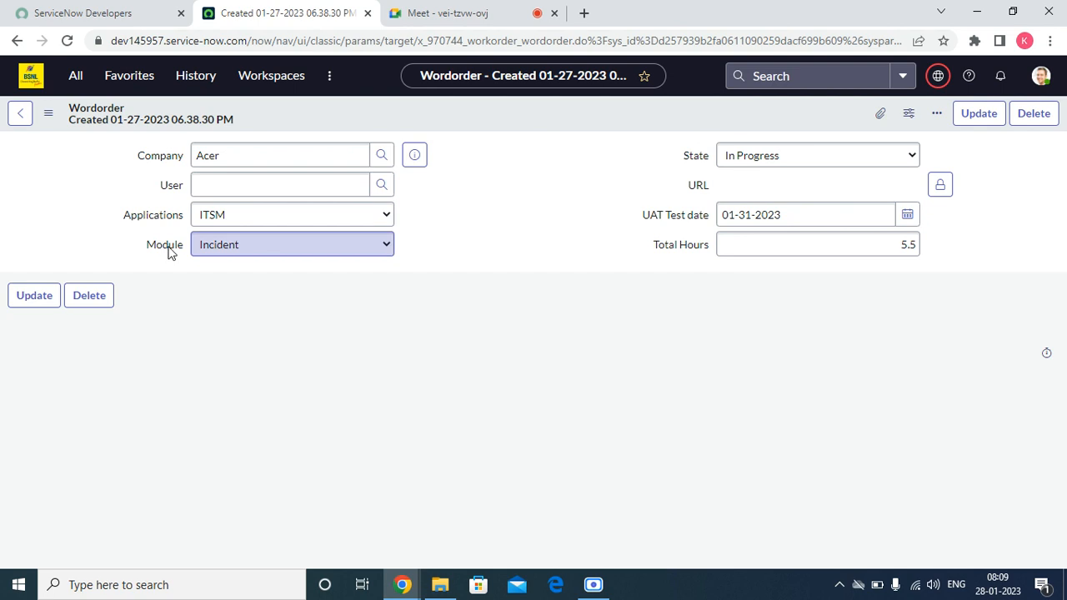
right_click(165, 250)
right_click(459, 122)
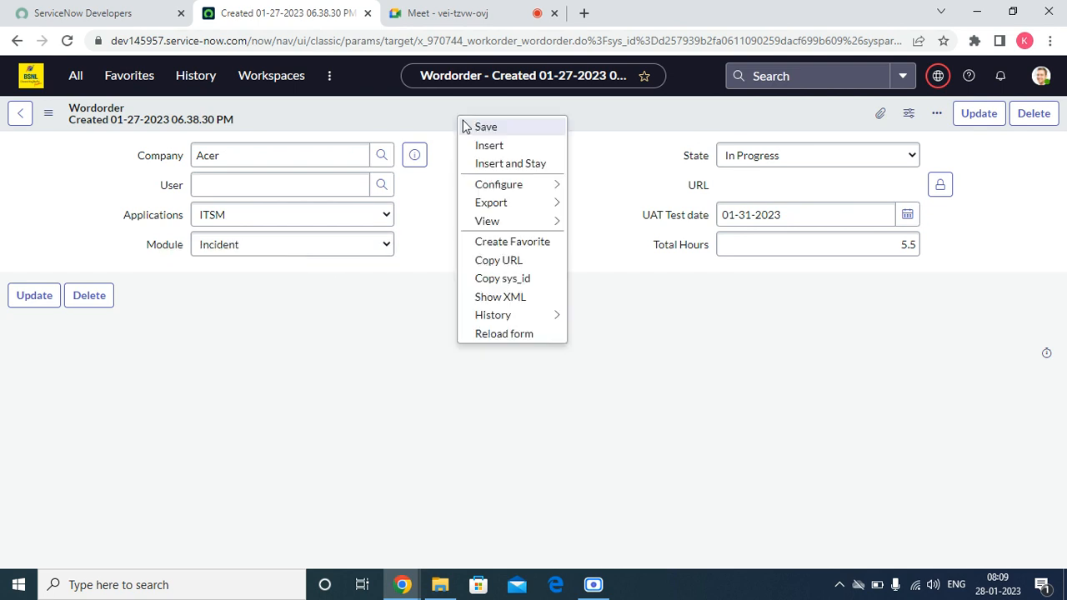
click(503, 333)
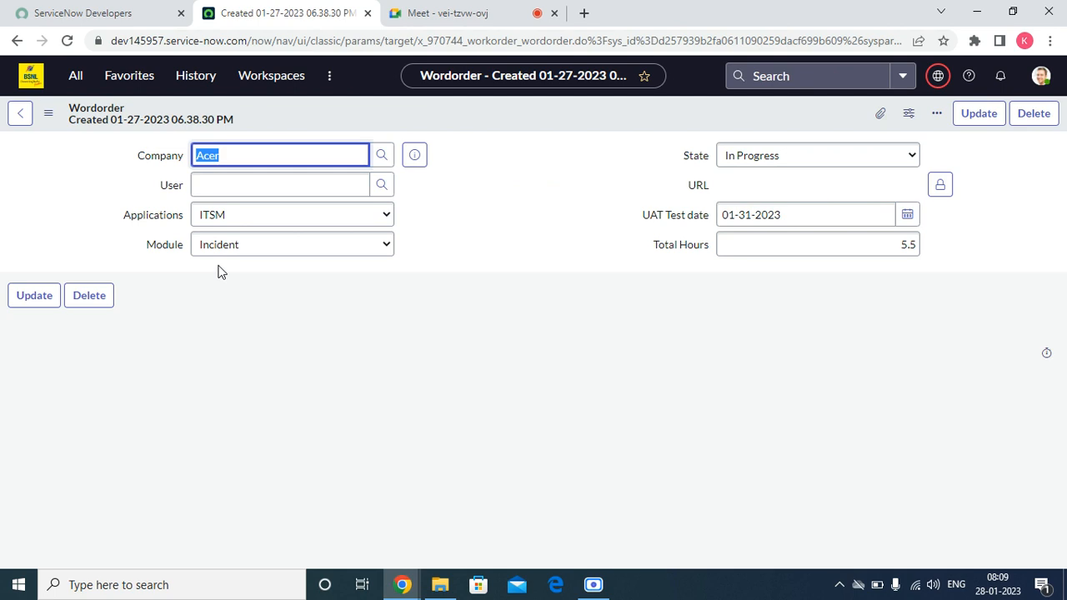
click(175, 250)
right_click(175, 250)
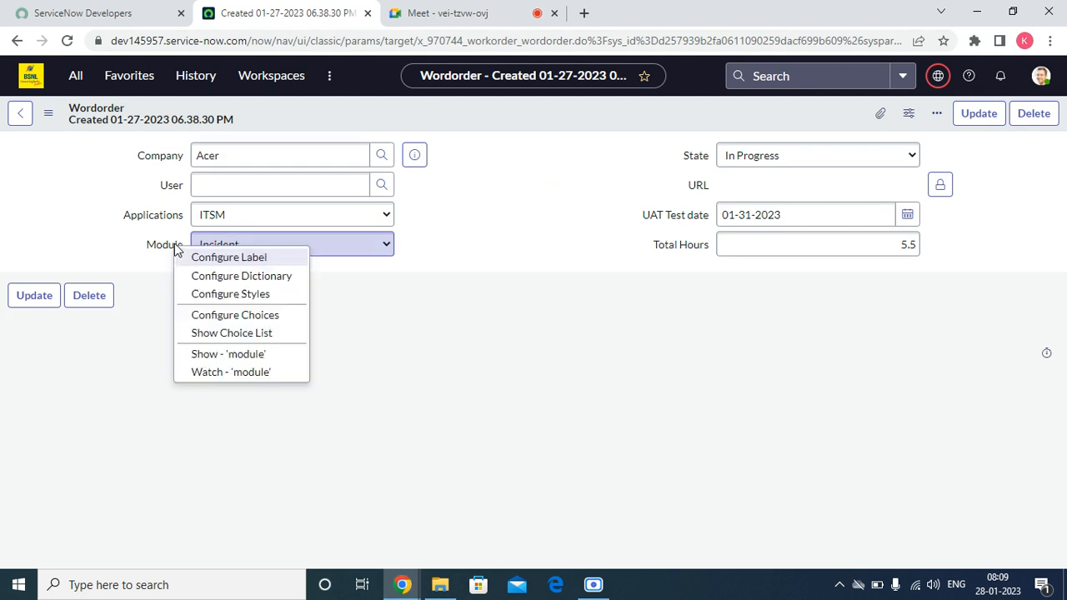
click(207, 278)
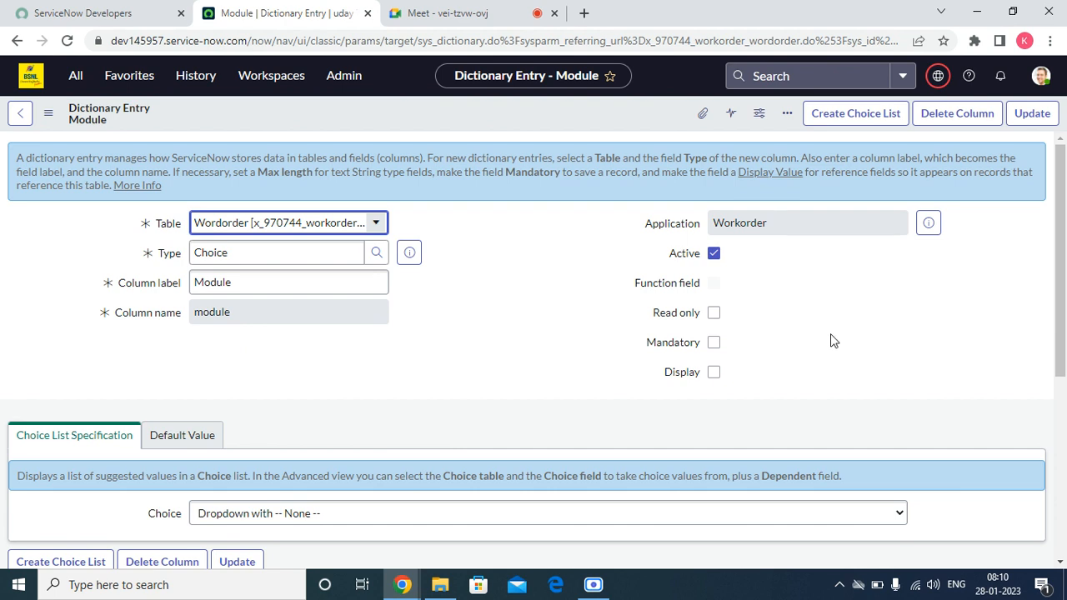
- Switch the Module dictionary entry to the Advanced view and show its Dependent Field settings
scroll(574, 364, down, 4)
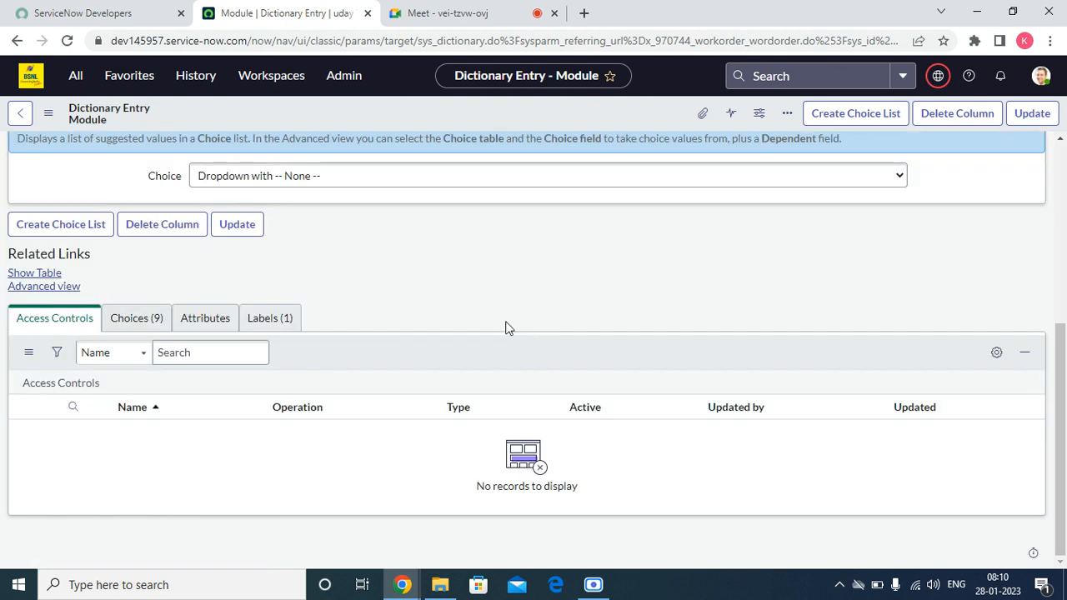
click(43, 286)
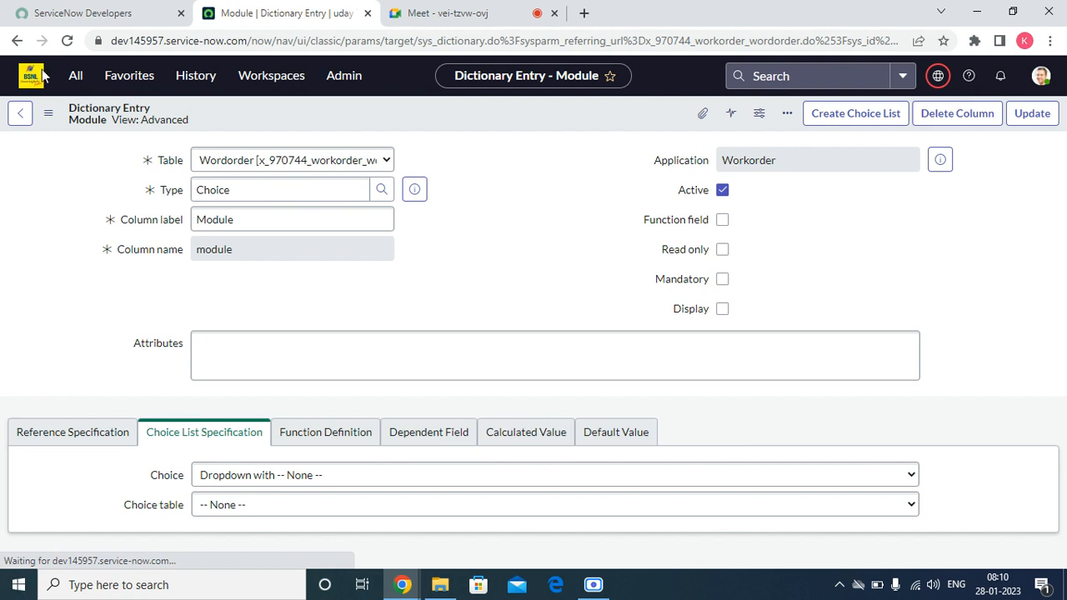
click(430, 433)
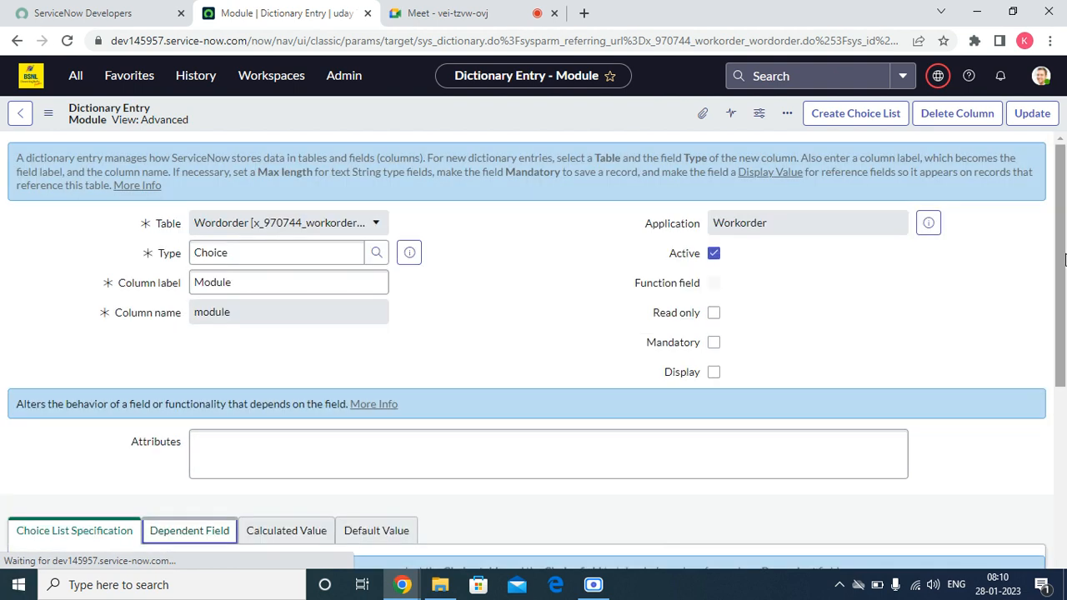
scroll(865, 440, down, 3)
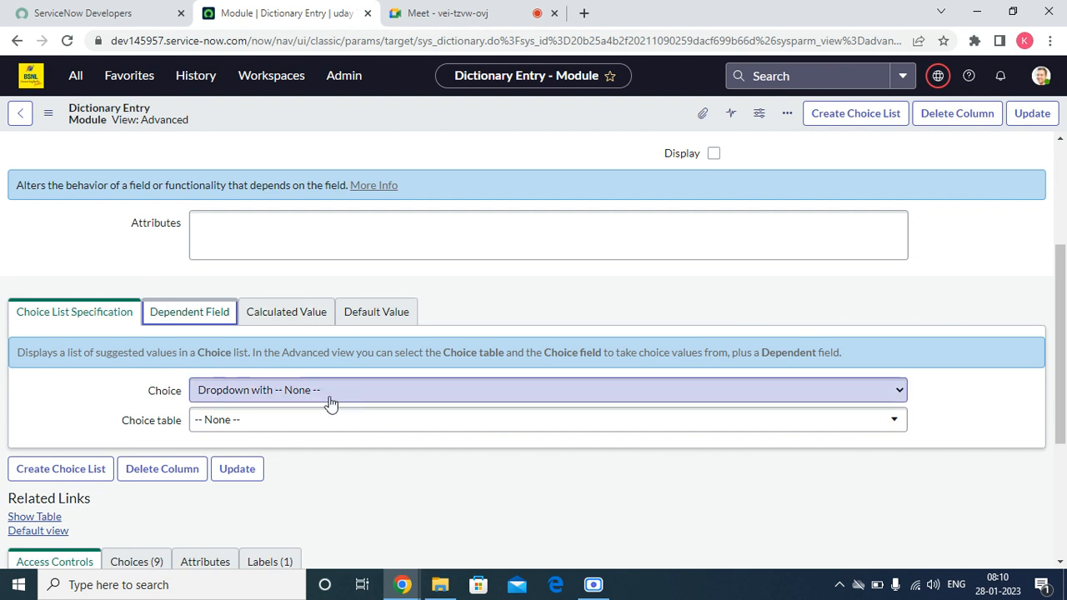
click(201, 319)
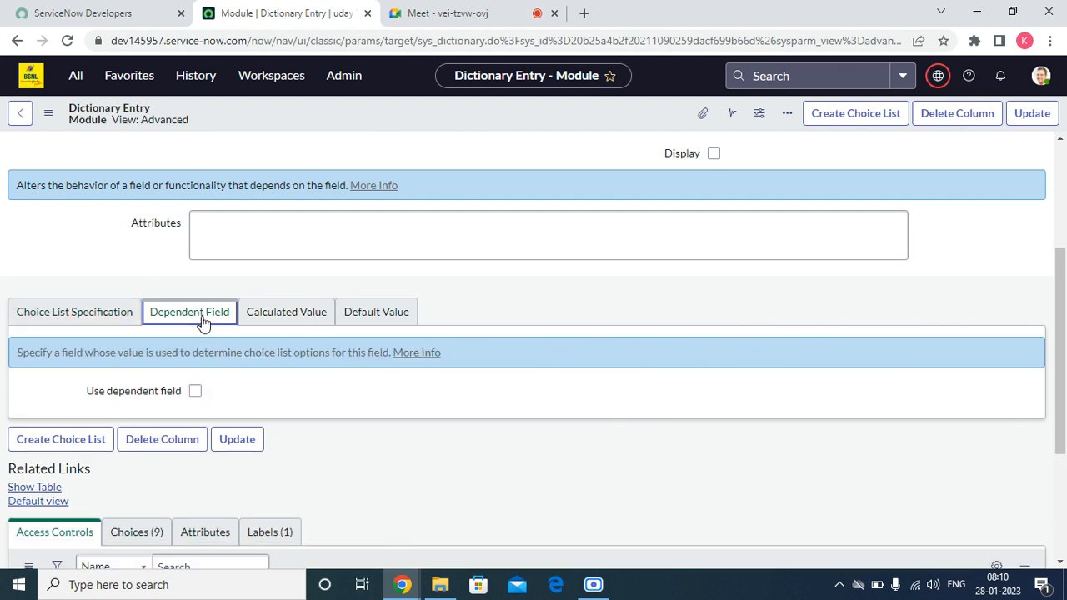
- Enable the use of a dependent field for Module, make it dependent on Applications, and update the dictionary entry
click(198, 392)
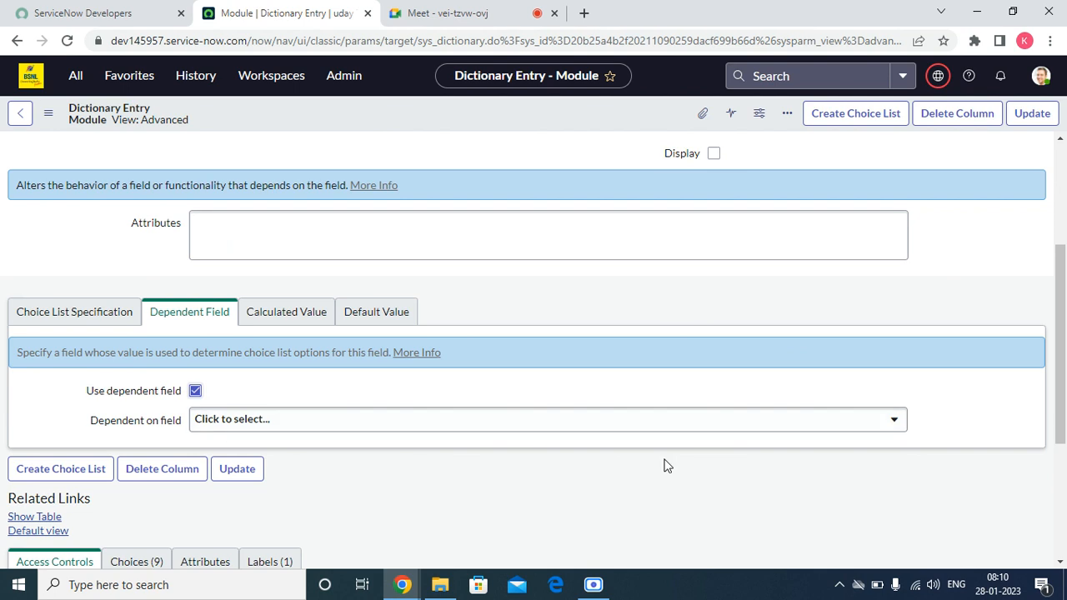
click(899, 426)
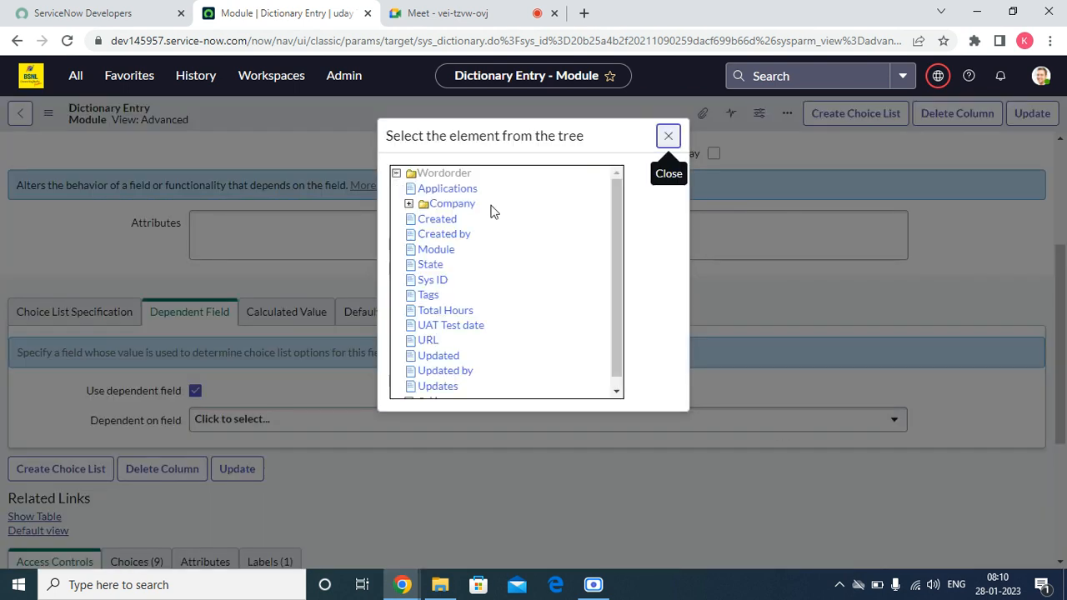
click(448, 188)
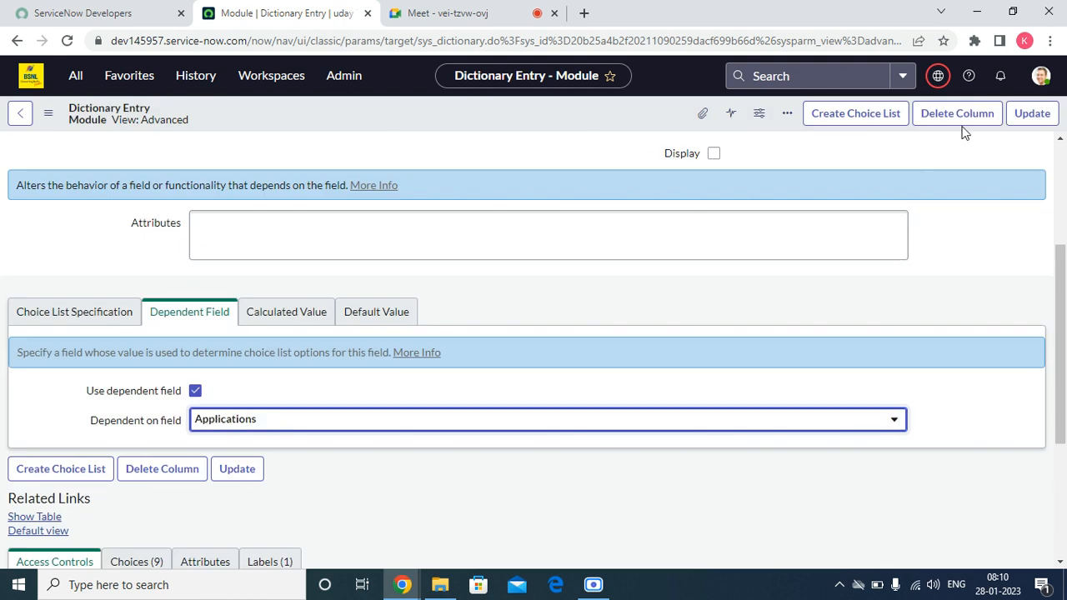
click(1029, 123)
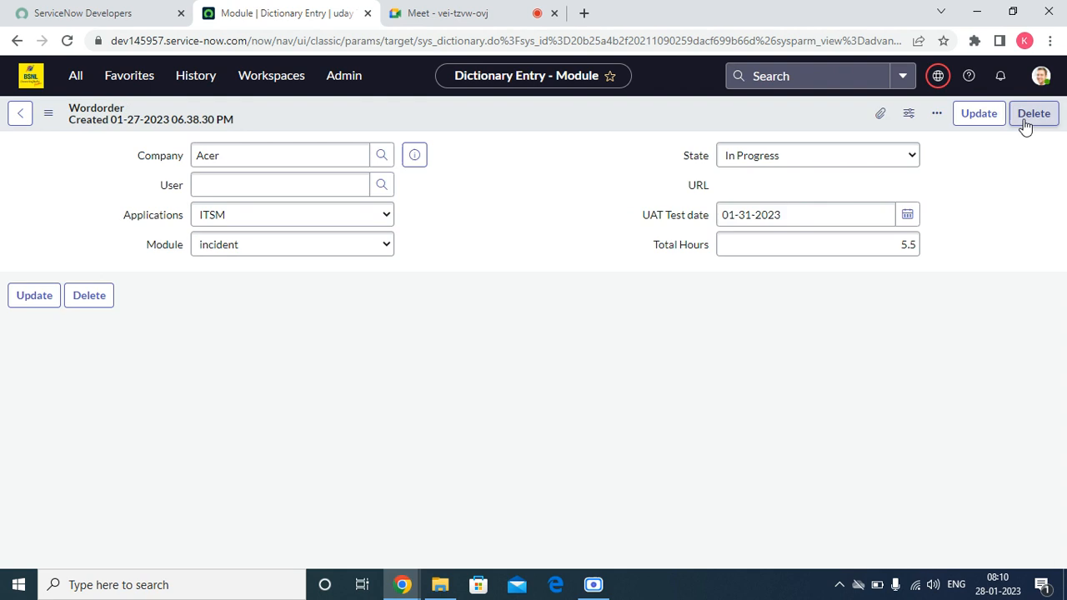
- Check the module choices offered for the CSM and HRSD applications, and set the application to ITBM
click(265, 215)
click(236, 248)
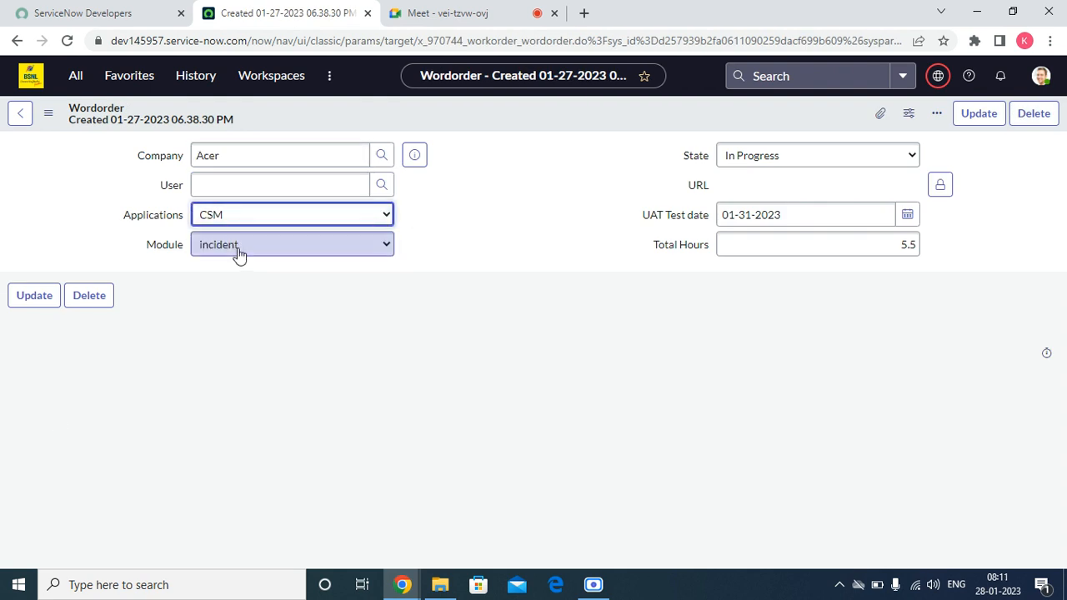
click(354, 245)
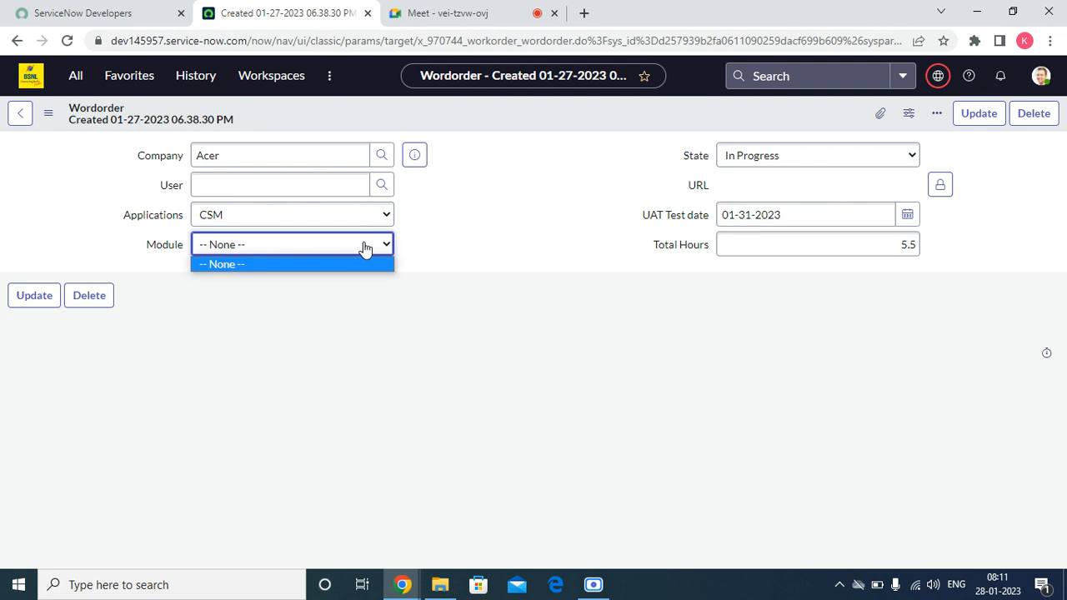
click(367, 250)
click(342, 220)
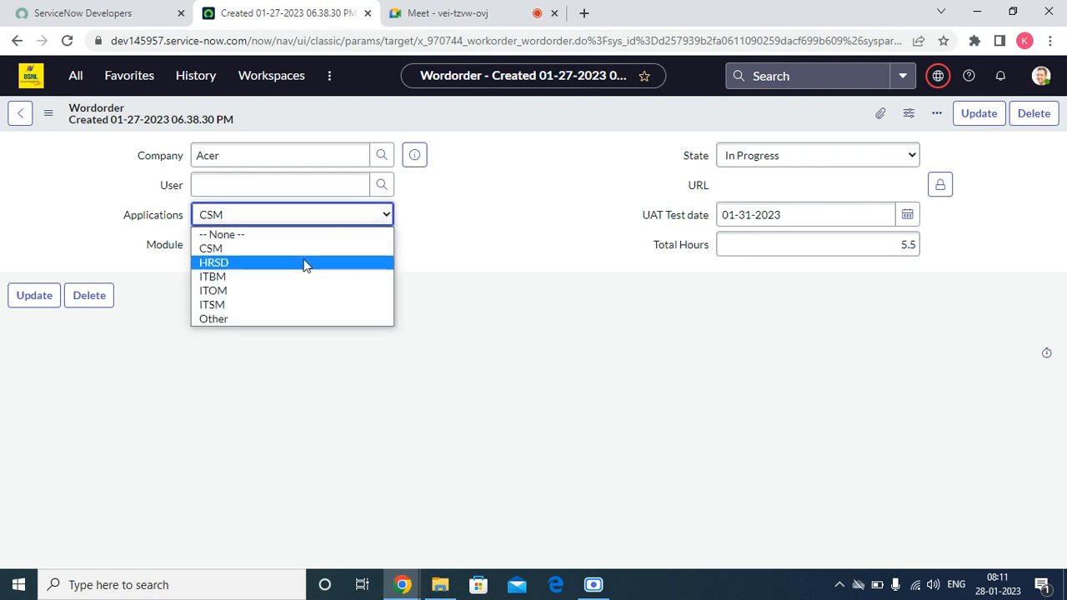
click(303, 263)
click(326, 245)
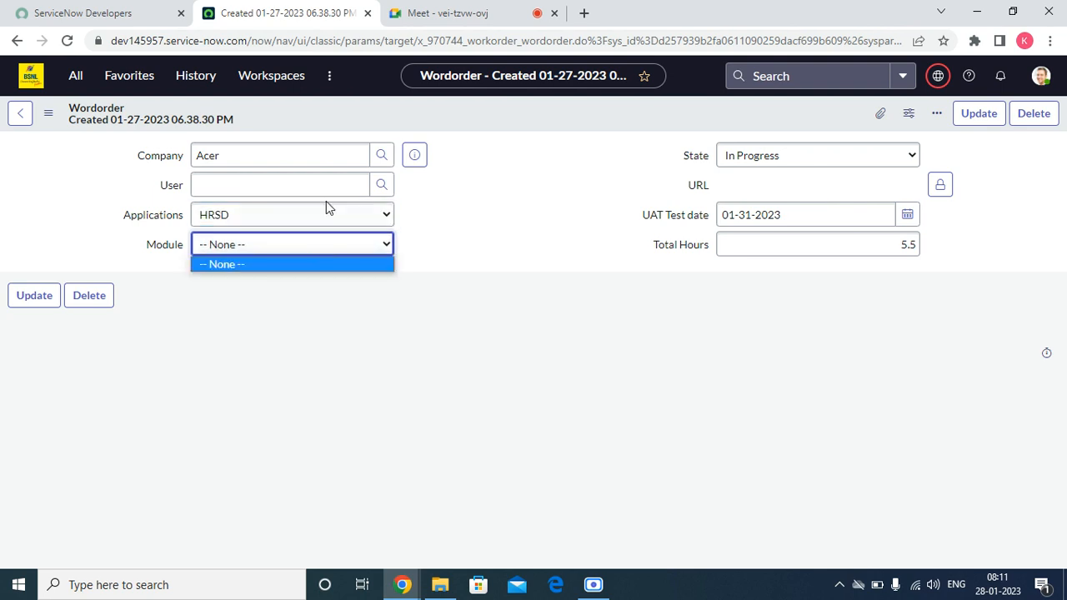
click(325, 214)
click(324, 217)
click(260, 279)
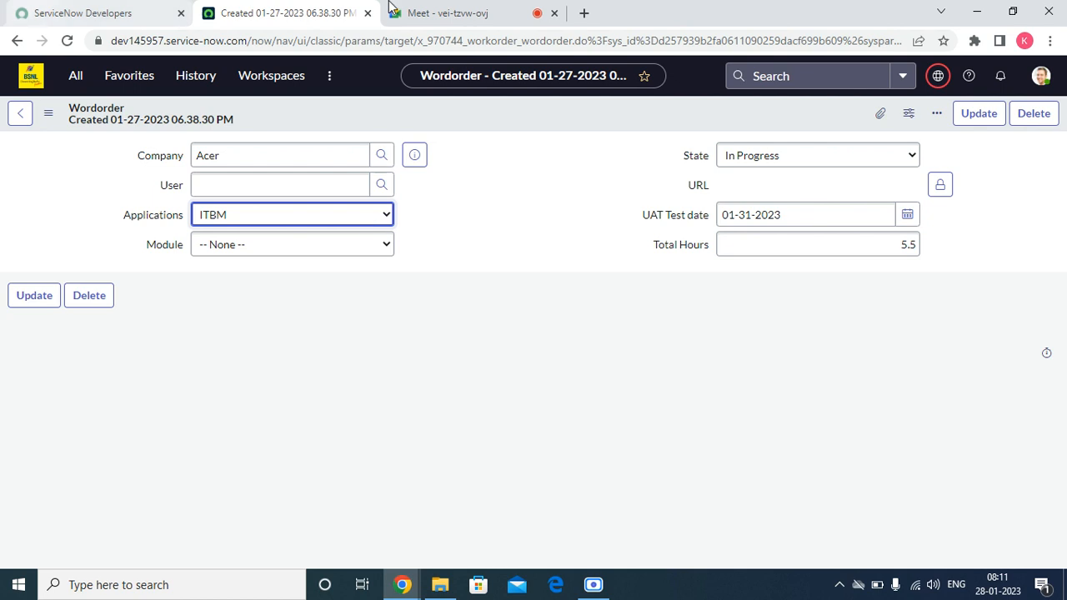
- Open the Module field's dictionary entry, discarding the unsaved form changes, and show its list of choices
right_click(167, 246)
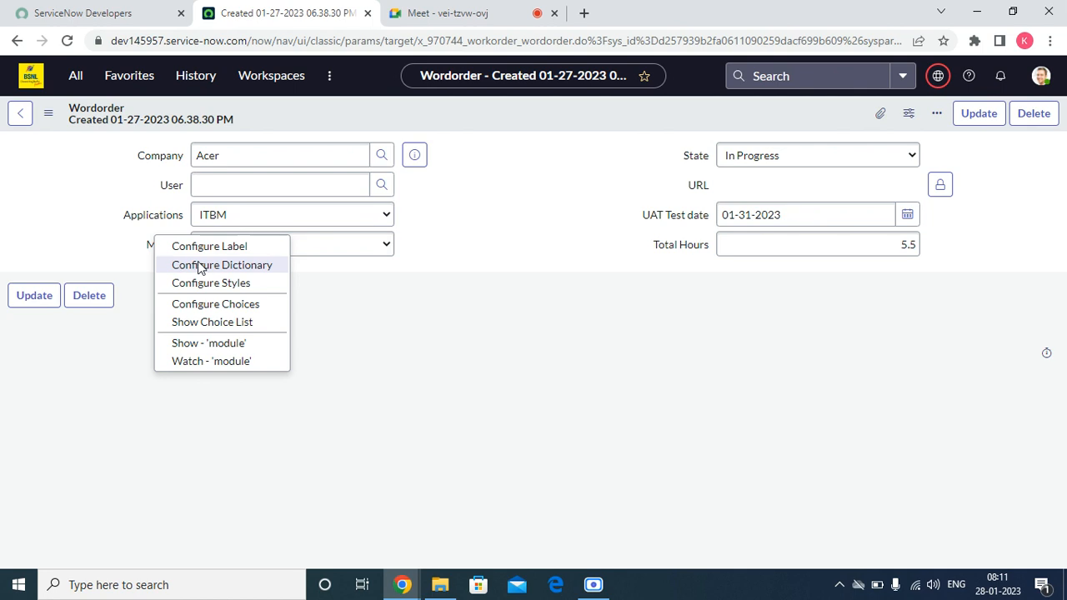
click(200, 265)
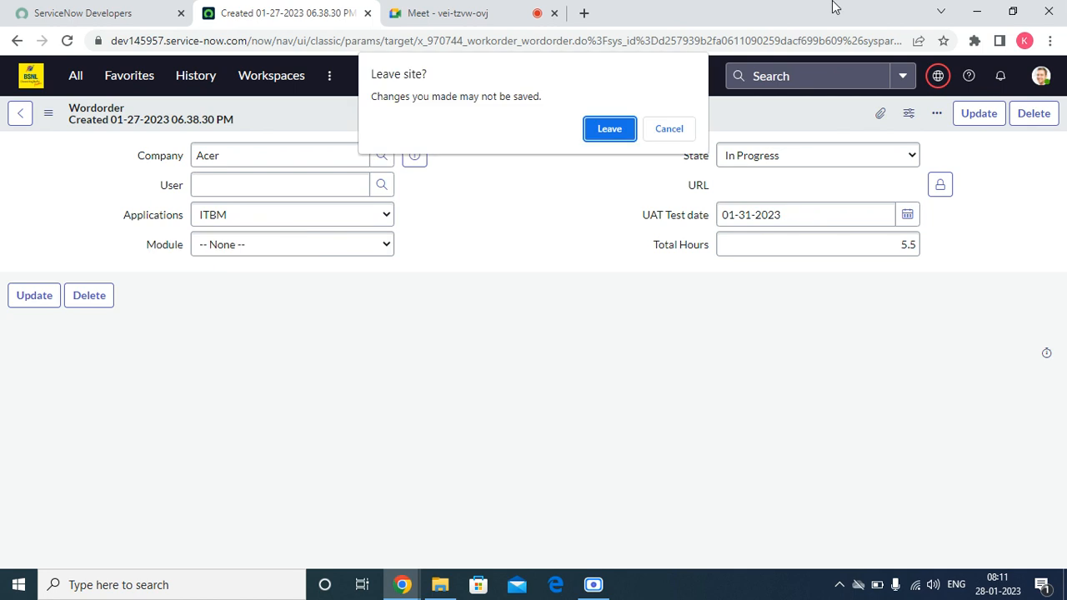
click(598, 135)
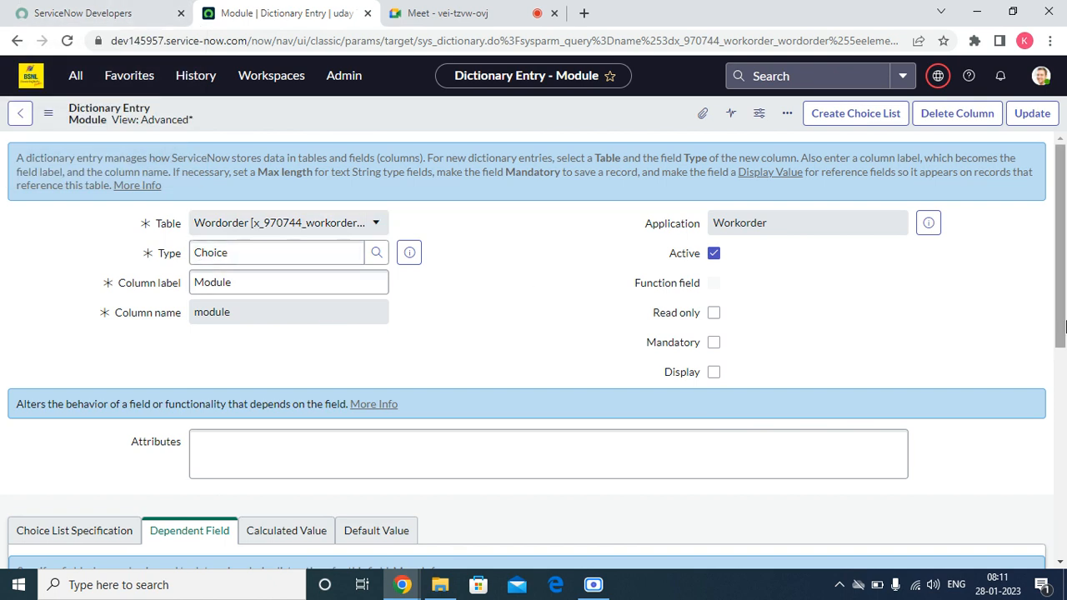
scroll(1042, 392, down, 2)
scroll(1042, 430, down, 3)
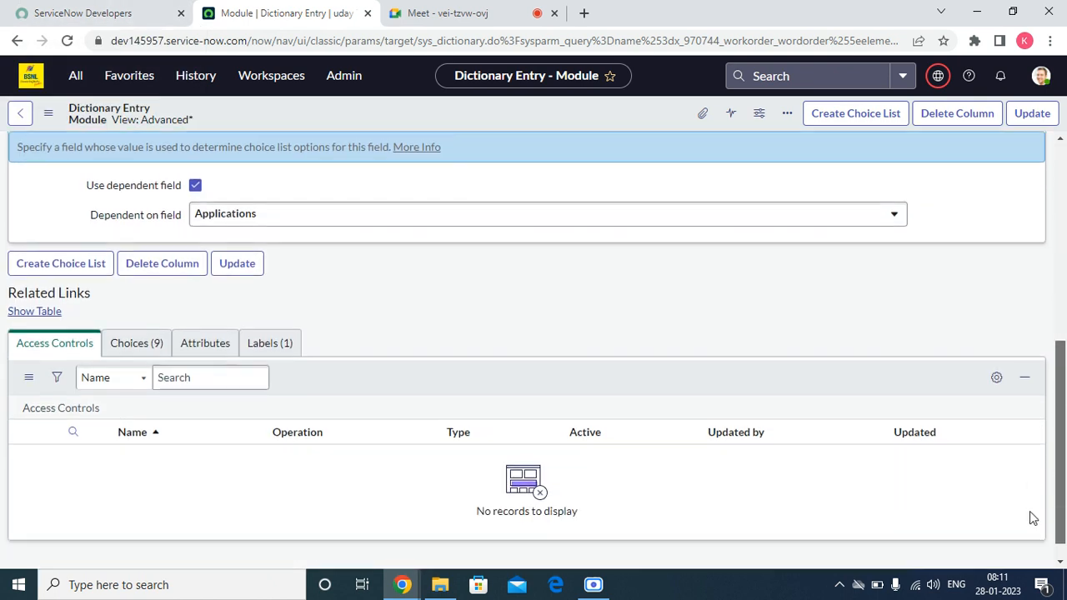
click(136, 345)
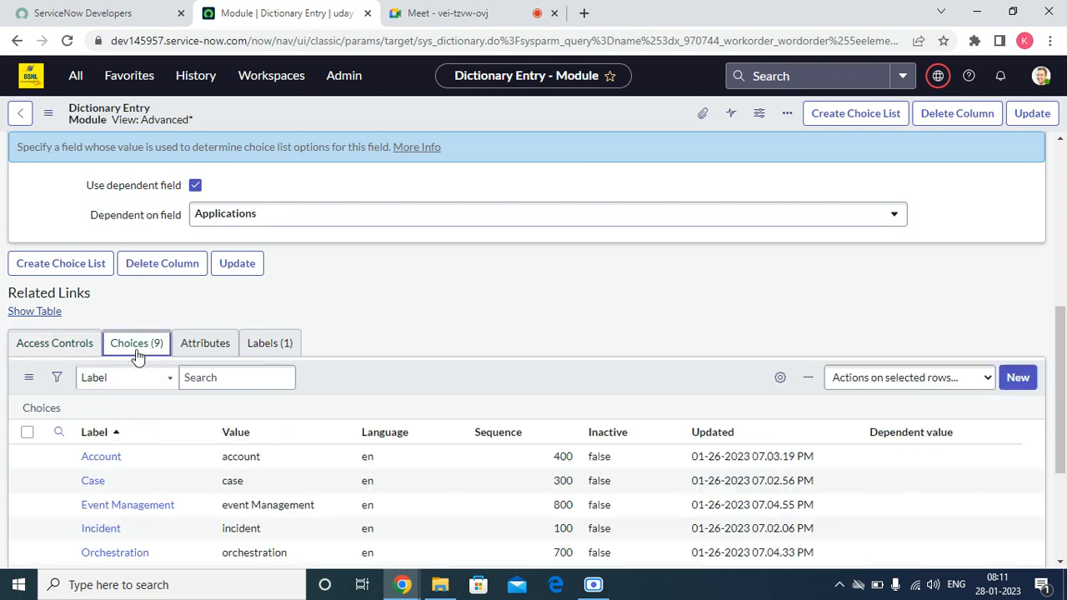
scroll(818, 435, down, 2)
scroll(818, 434, down, 1)
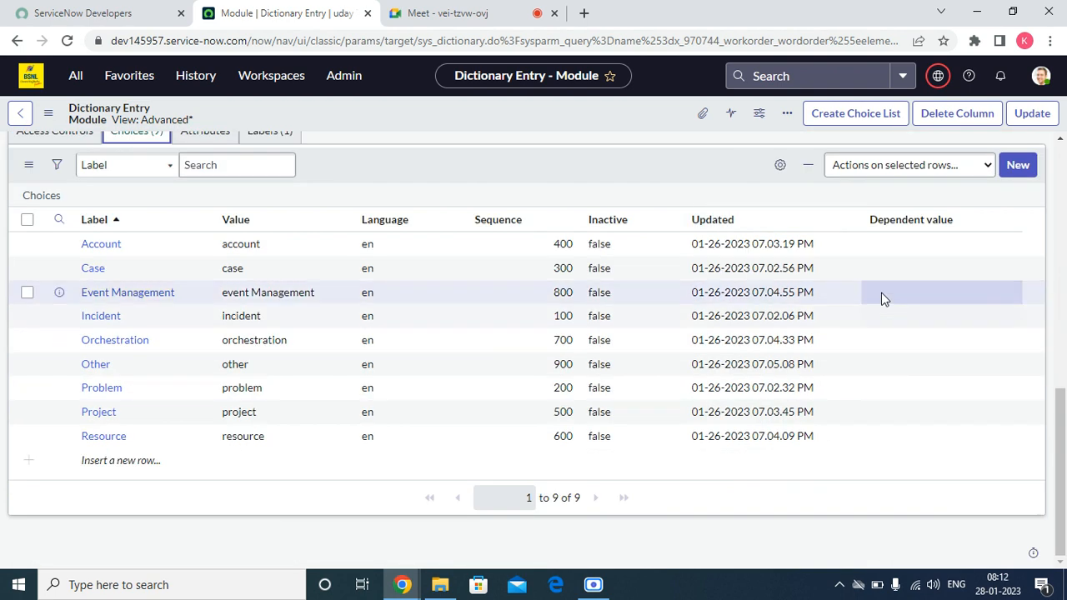
- Set the dependent value of the Account choice to csm
click(881, 238)
double_click(889, 249)
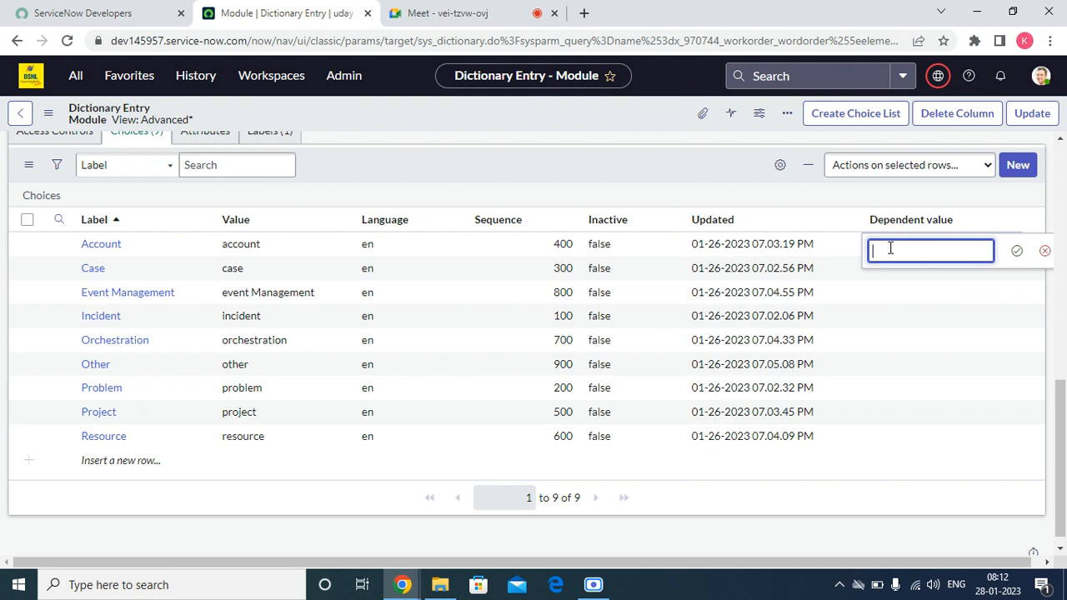
text(s)
key(BackSpace)
text(ccsmmmm)
key(BackSpace)
key(BackSpace)
key(BackSpace)
click(1016, 251)
- Set the dependent value of the Case choice to csm
click(928, 274)
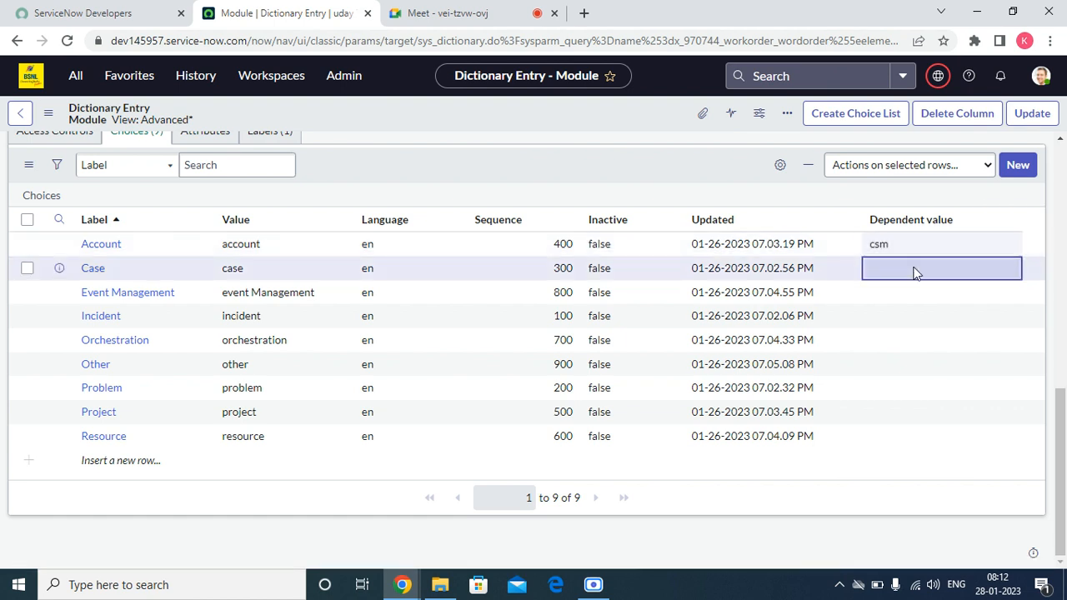
click(906, 271)
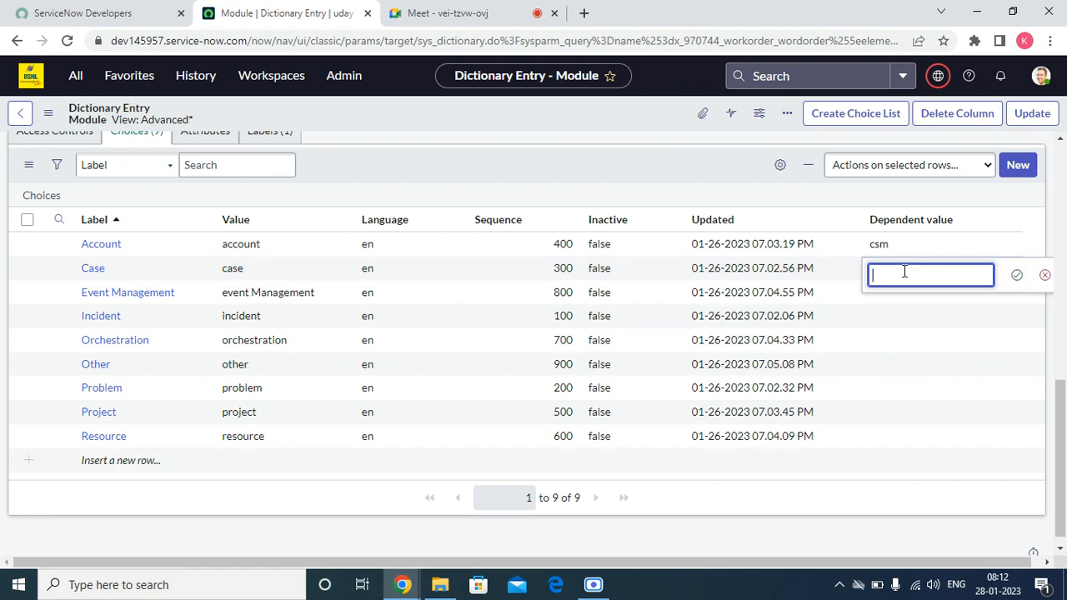
text(s)
text(sm)
click(1018, 275)
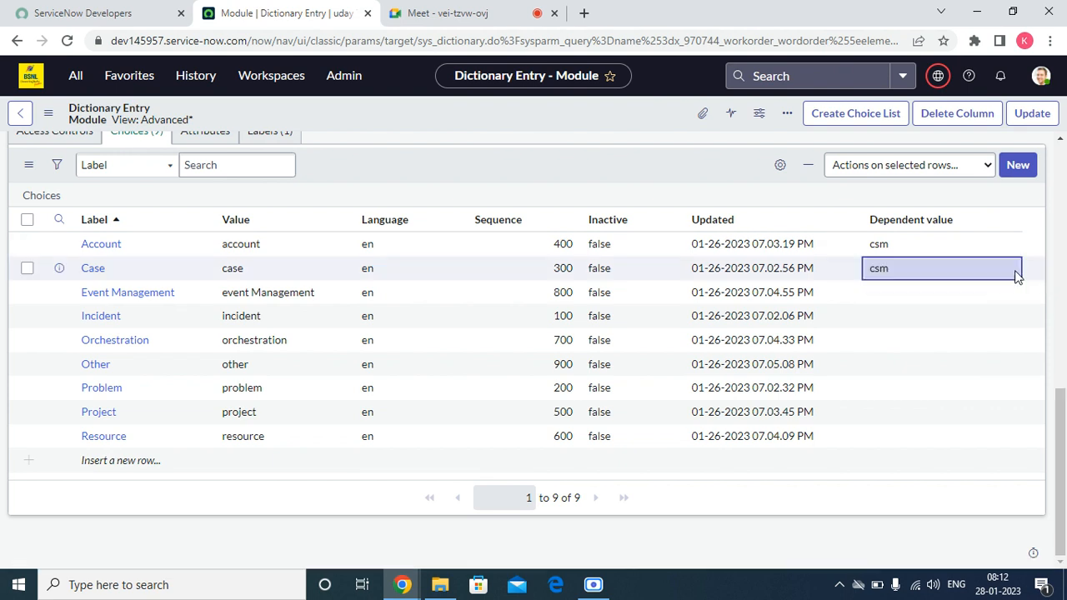
- Set the dependent value of the Event Management choice to itom and of the Incident choice to itsm
click(885, 293)
click(882, 296)
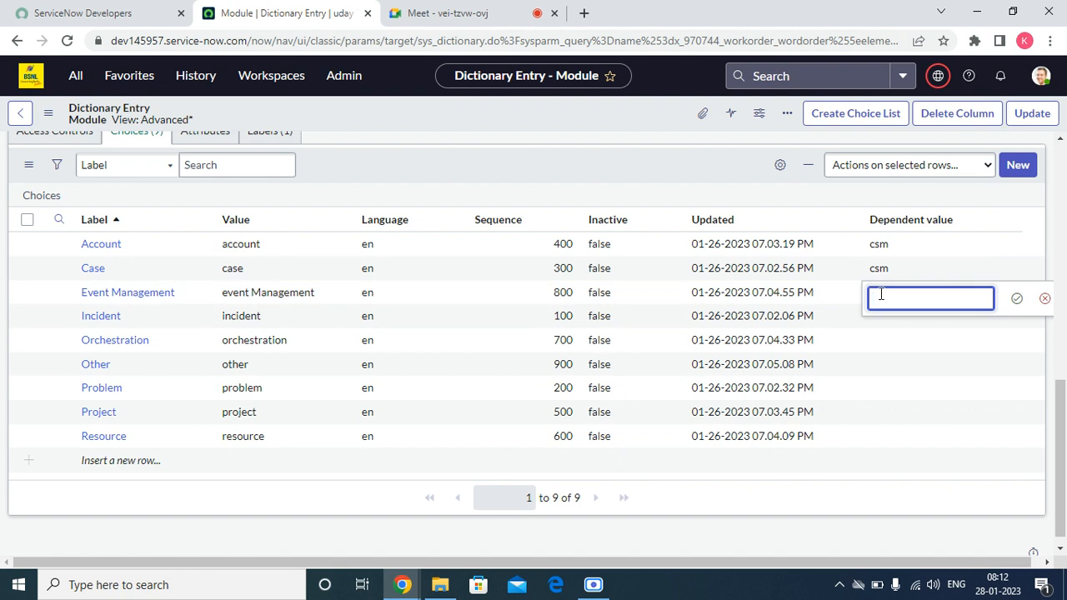
text(itsm)
click(1017, 298)
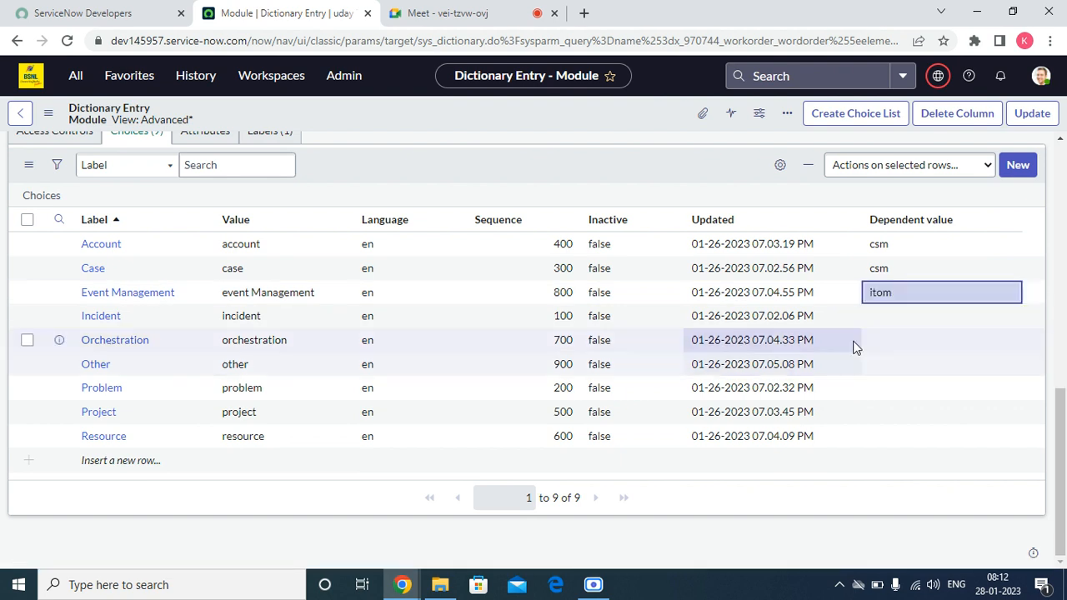
click(877, 316)
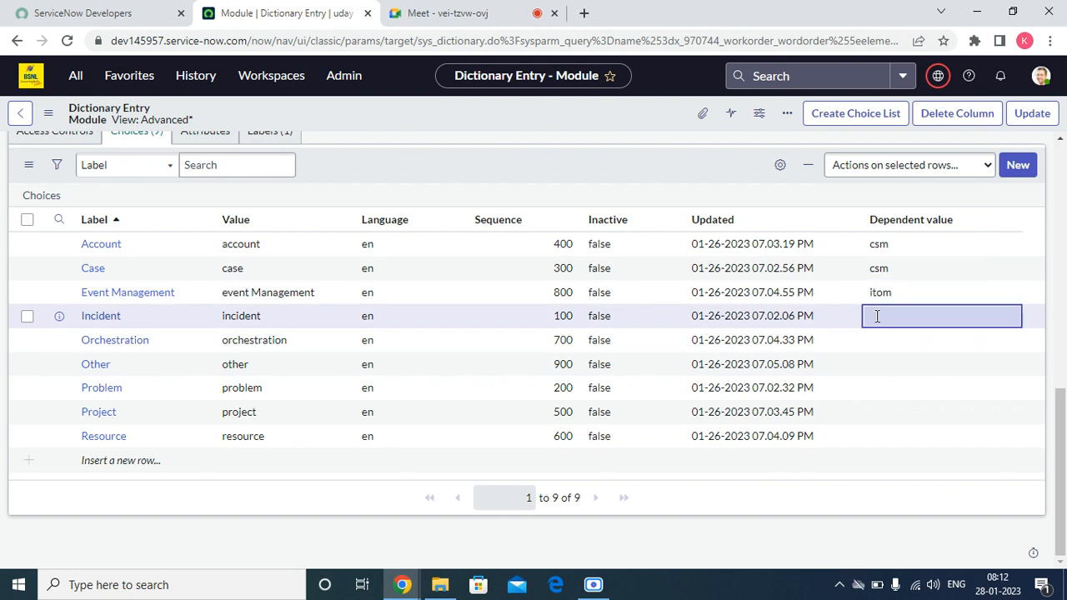
click(877, 316)
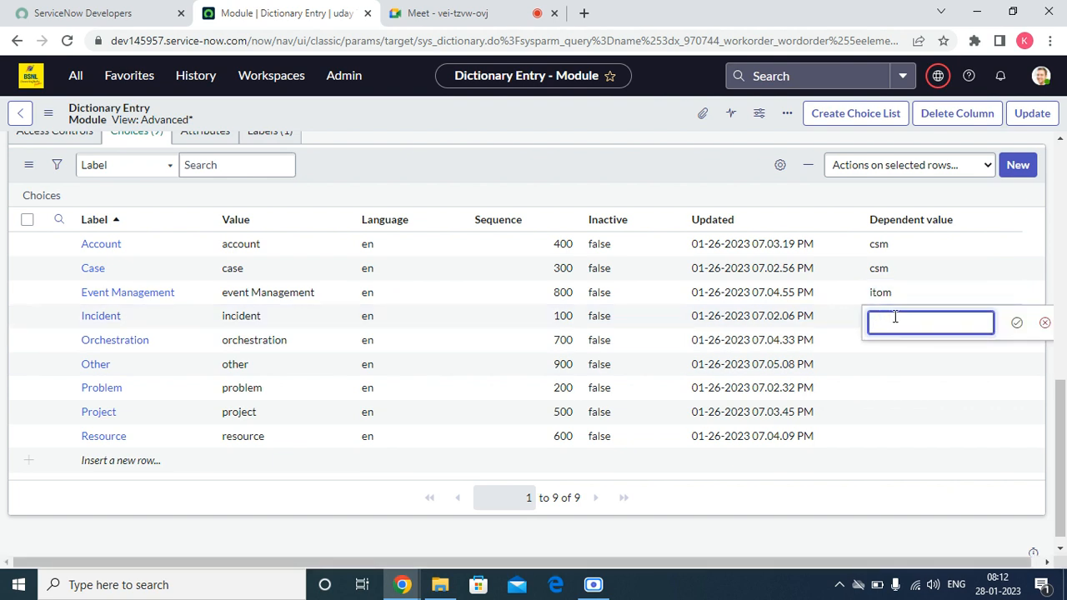
text(itsmm)
click(1016, 323)
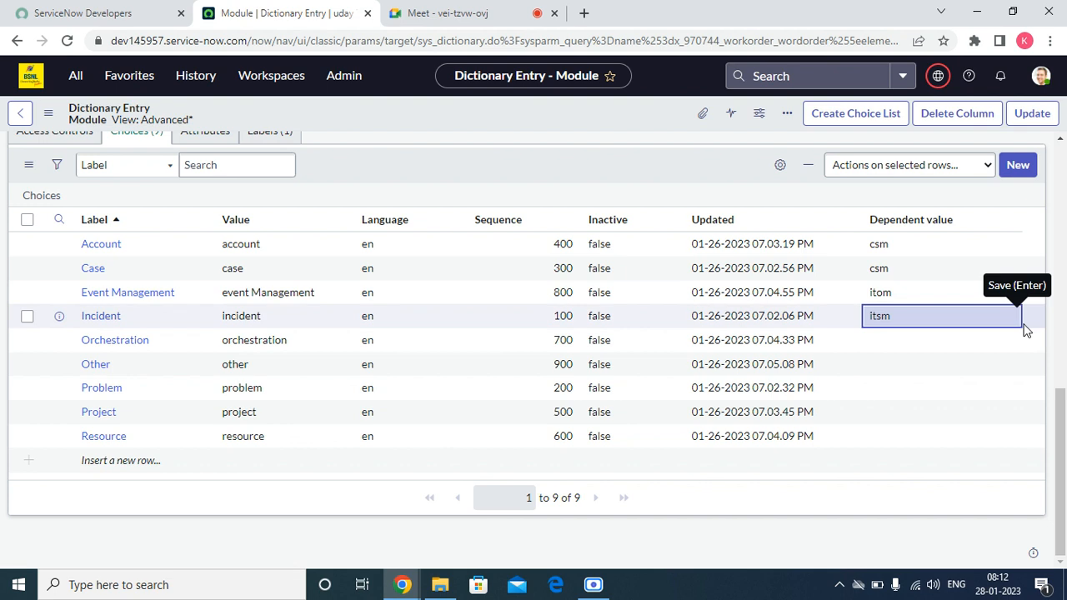
- Set the dependent value of the Orchestration choice to itom and of the Other choice to other
click(875, 343)
click(874, 346)
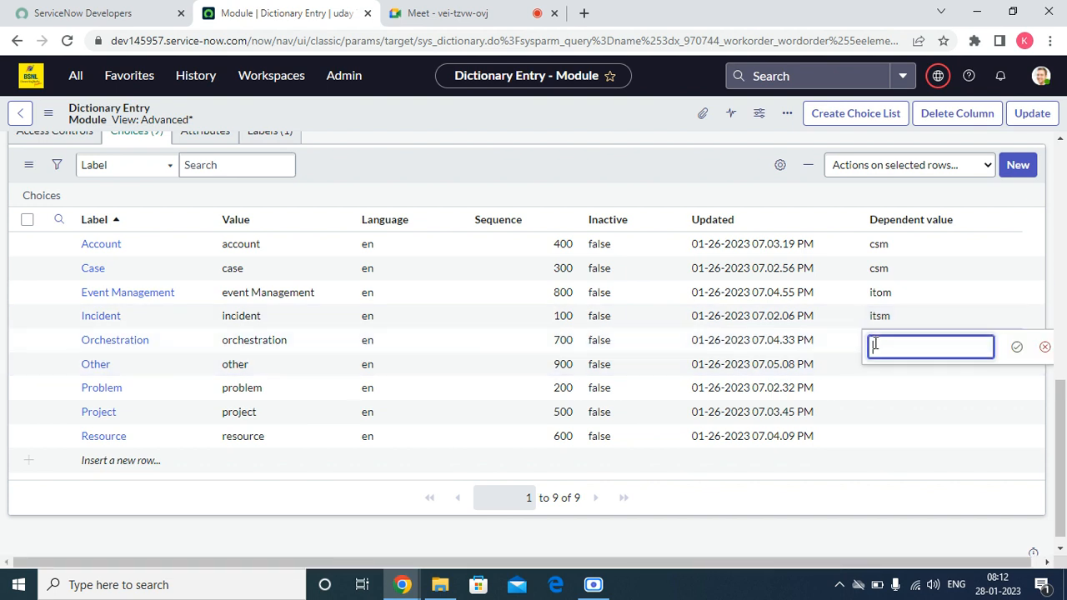
text(itom)
click(1018, 348)
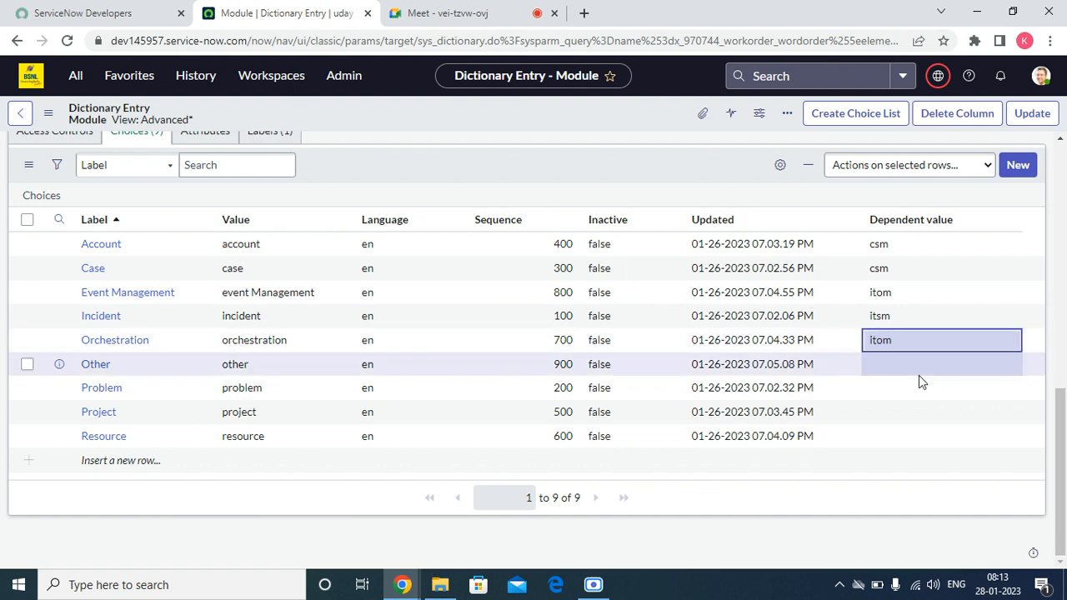
click(893, 369)
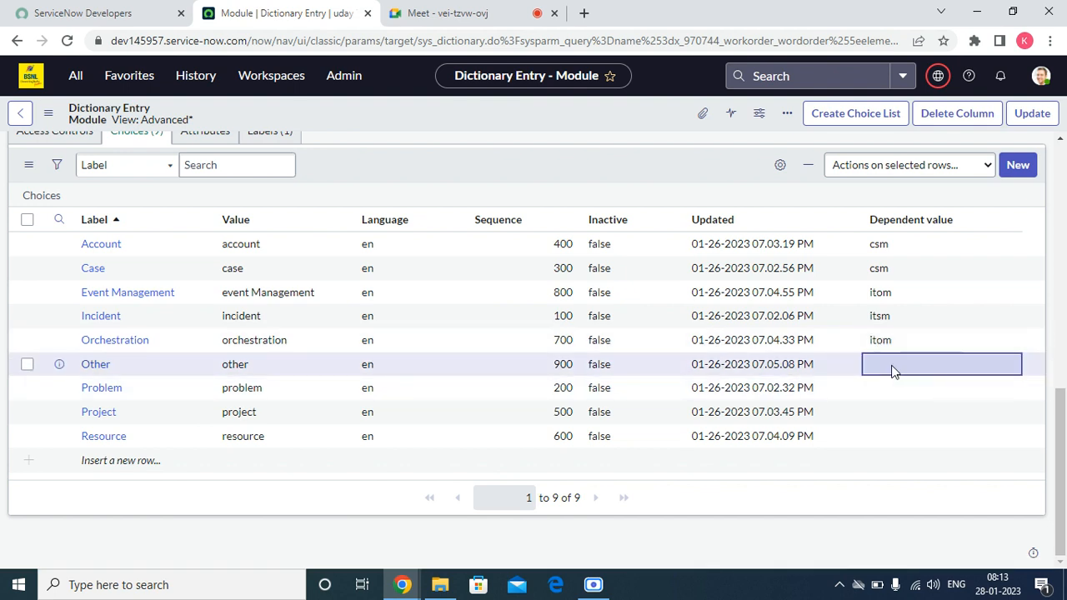
click(892, 367)
text(Ot)
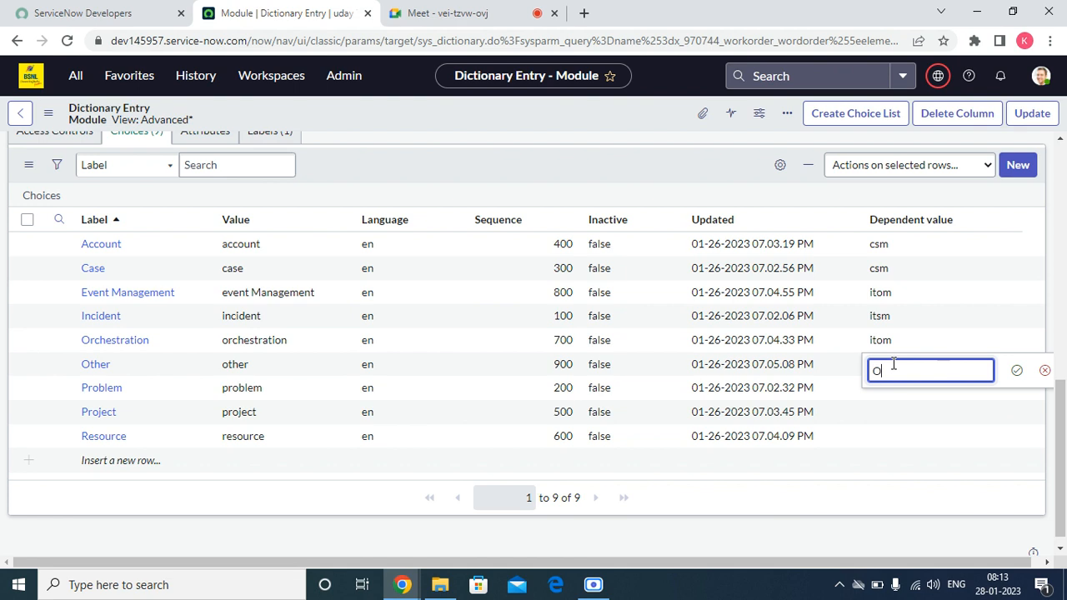
key(BackSpace)
key(BackSpace)
text(other)
click(1017, 370)
- Set the dependent value of the Problem choice to itsm
click(877, 389)
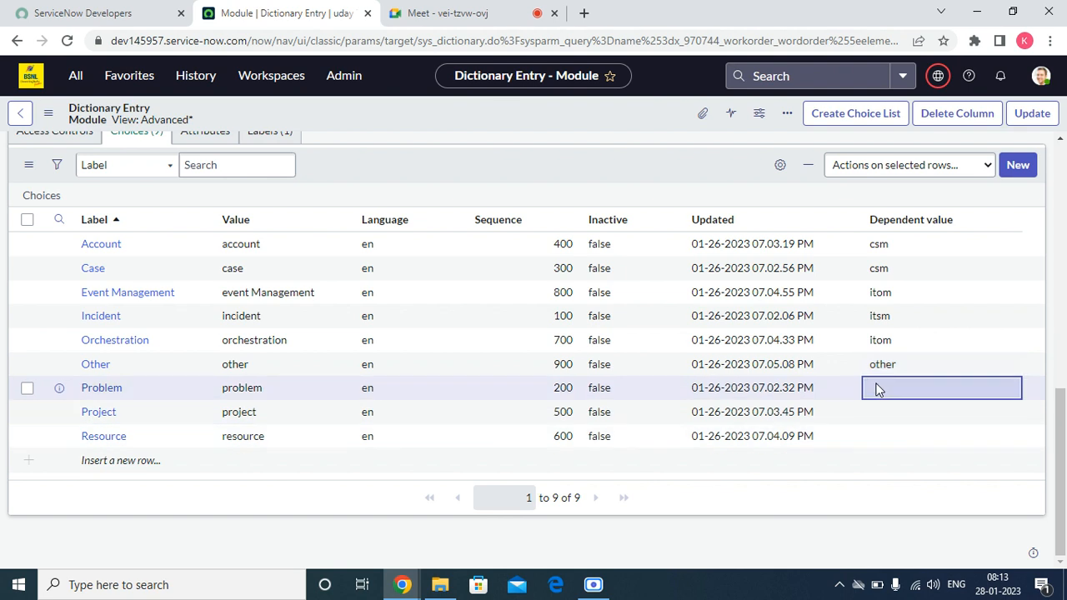
click(877, 389)
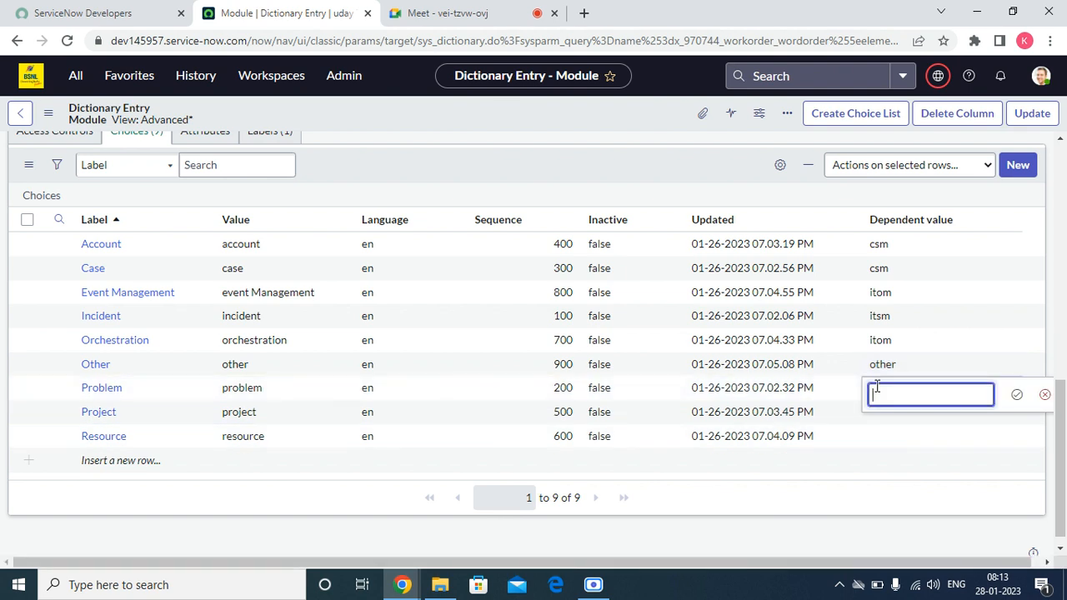
text(itsn)
key(BackSpace)
key(BackSpace)
text(sm)
click(1016, 394)
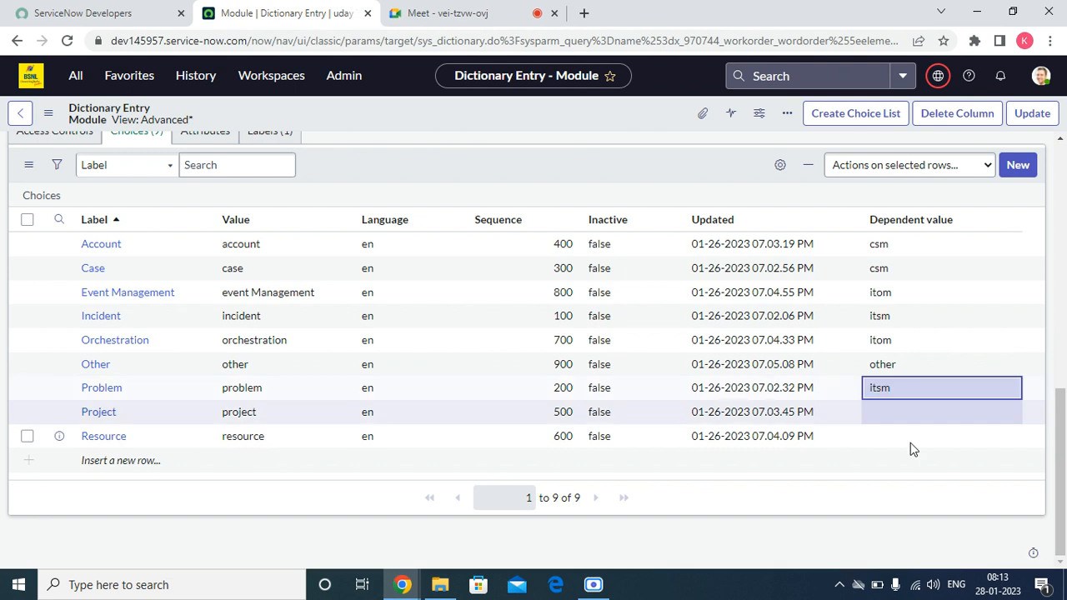
- Set the dependent value of both the Project and Resource choices to itbm
click(877, 421)
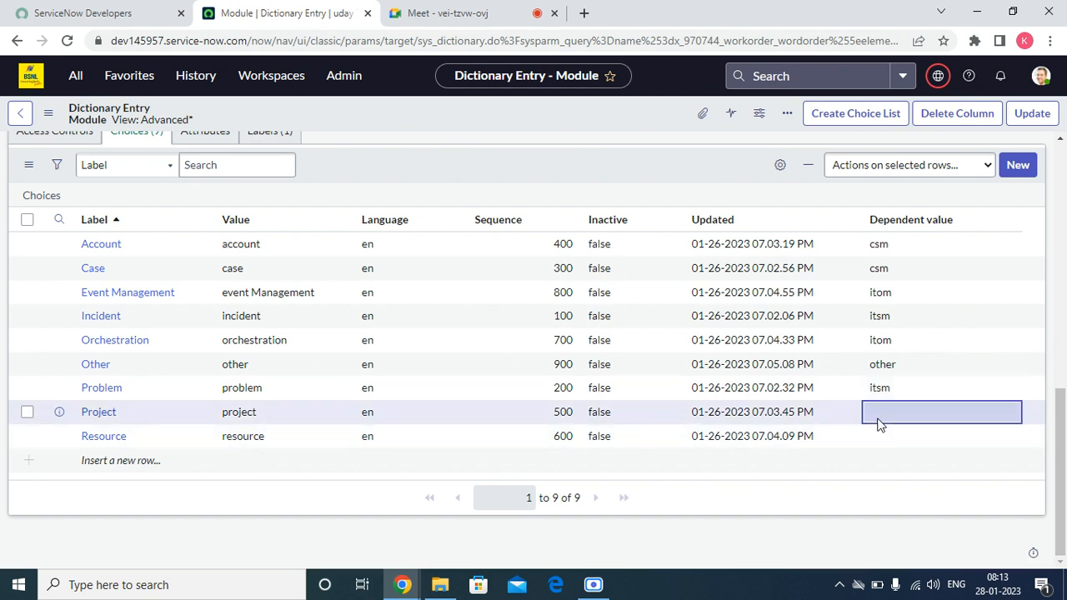
click(879, 424)
text(it)
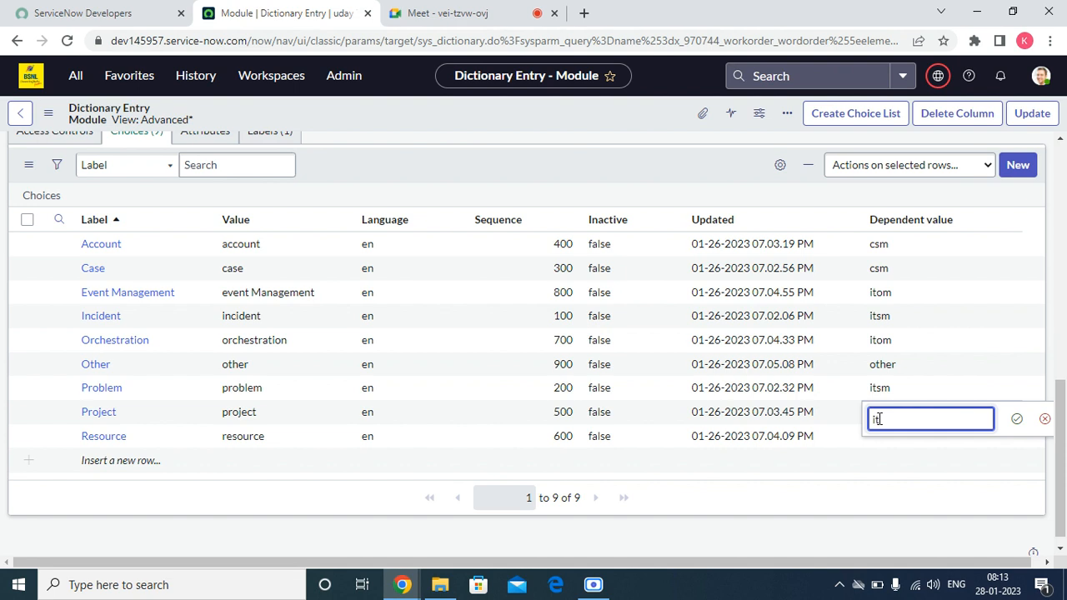
text(bm)
click(1017, 418)
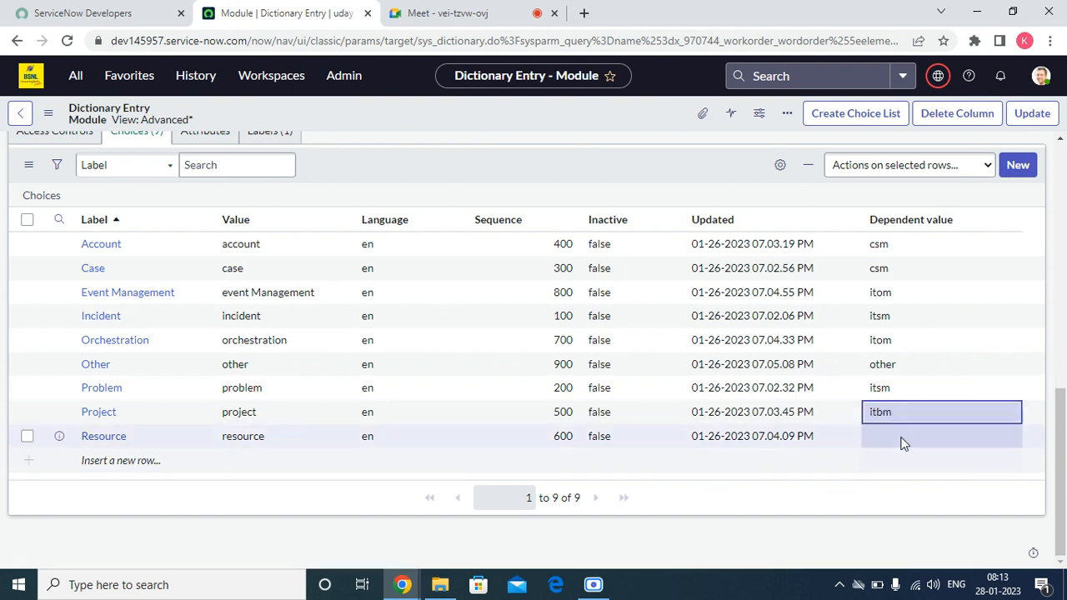
click(900, 438)
click(898, 431)
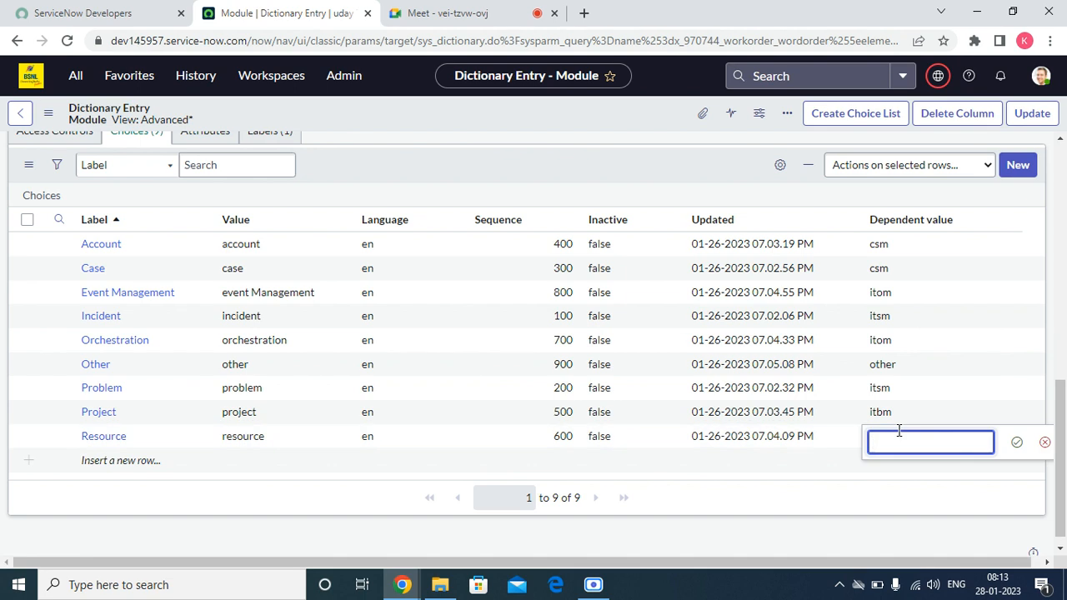
text(itbm)
click(1015, 445)
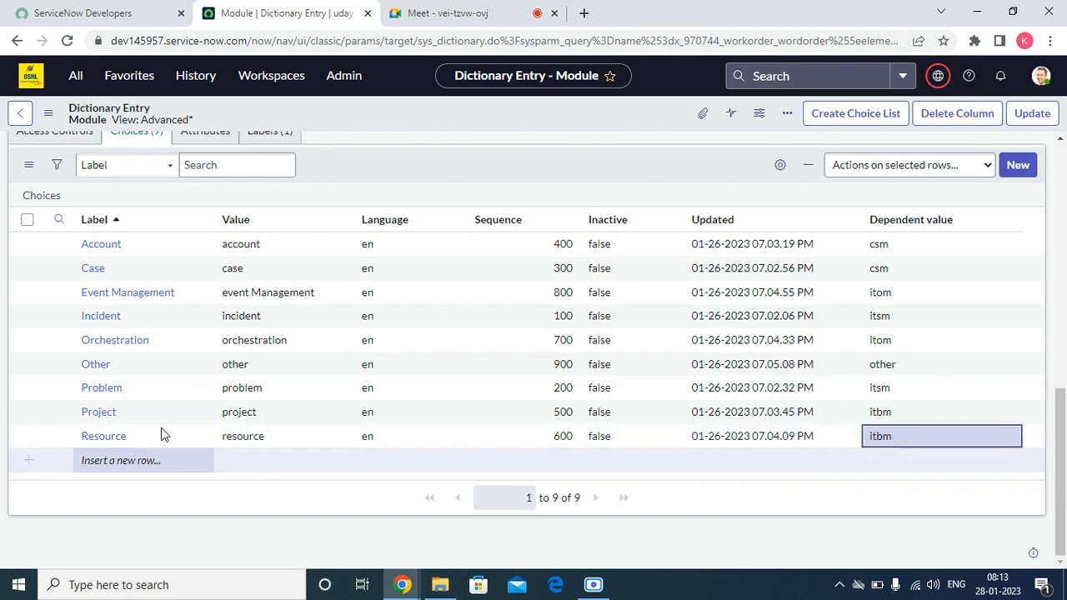
- Add a Module choice labelled HR with value hr, dependent value hrsd and sequence 1000, and submit it
click(1019, 166)
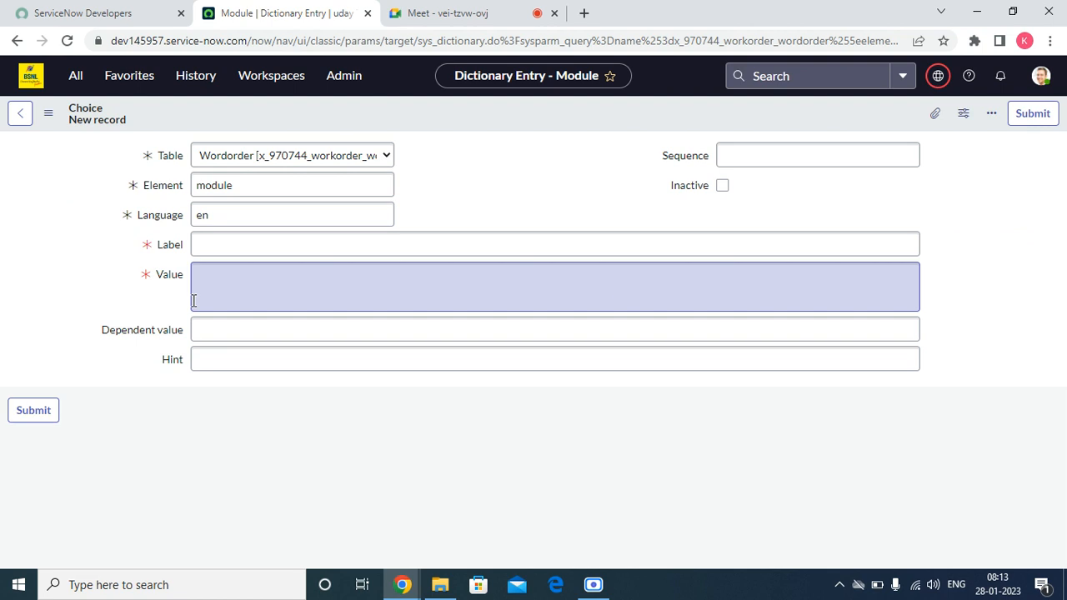
click(210, 244)
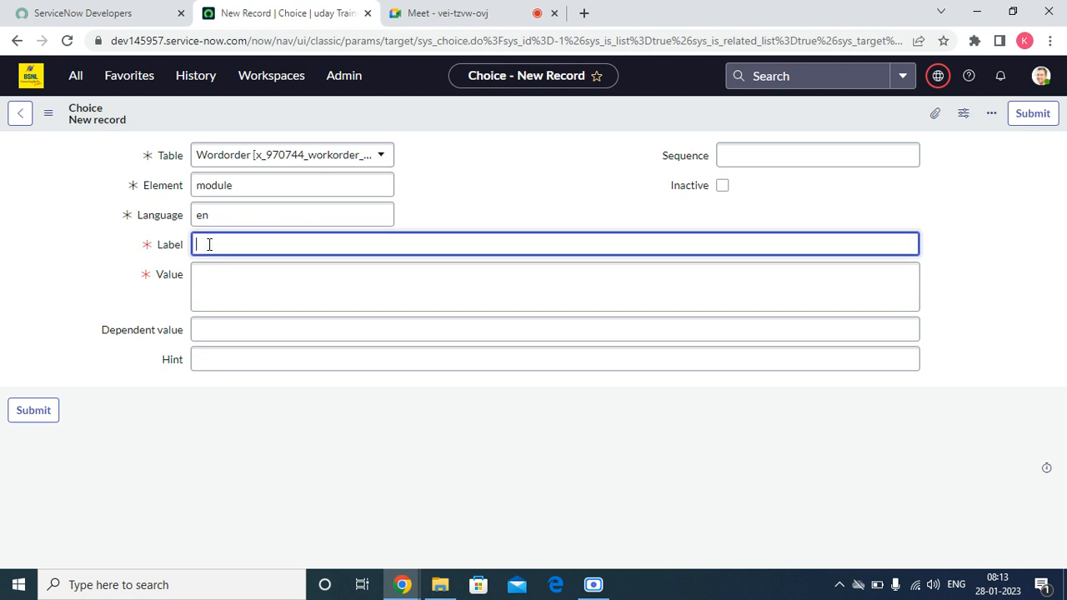
text(Hi)
key(Tab)
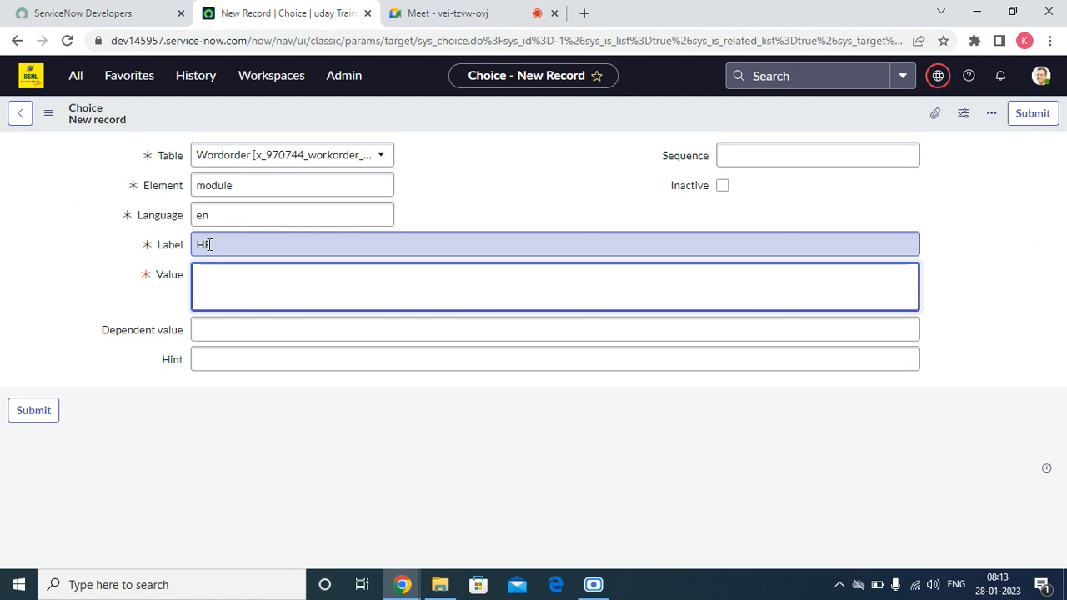
text(hr)
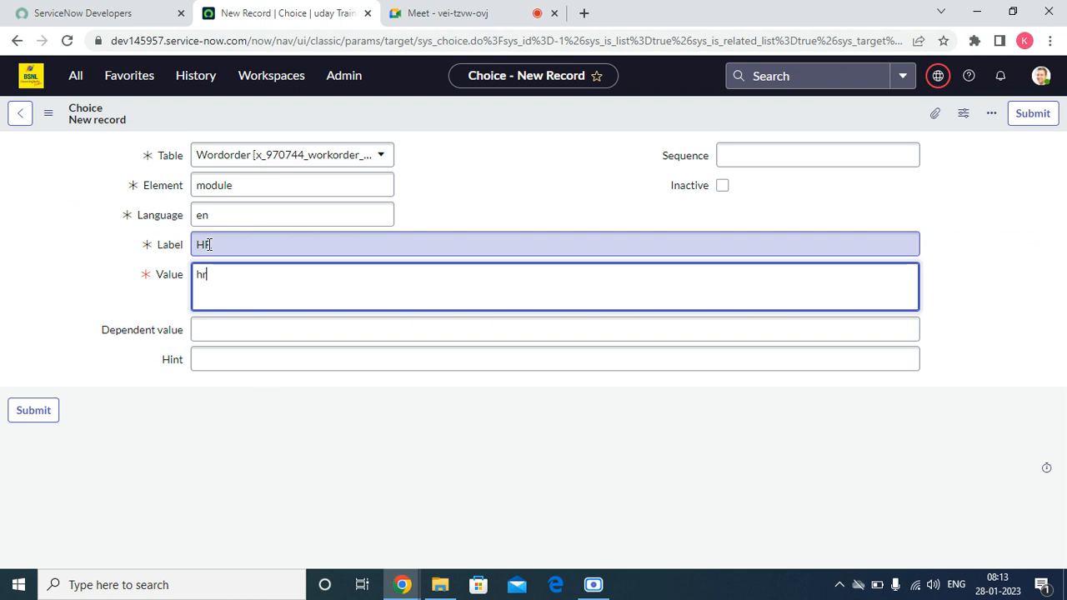
click(225, 329)
text(hrsd)
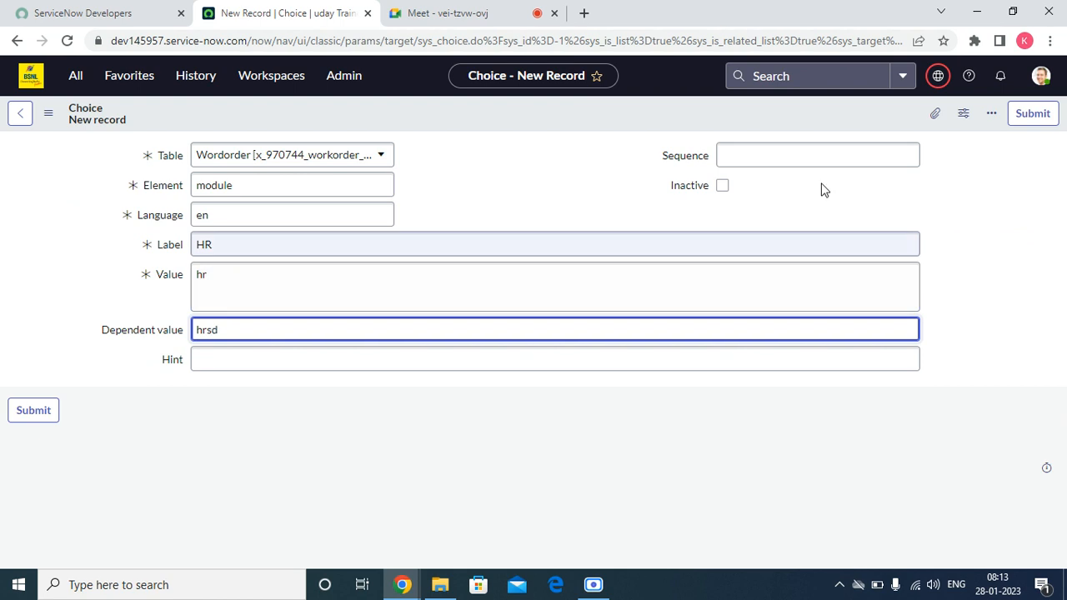
click(853, 152)
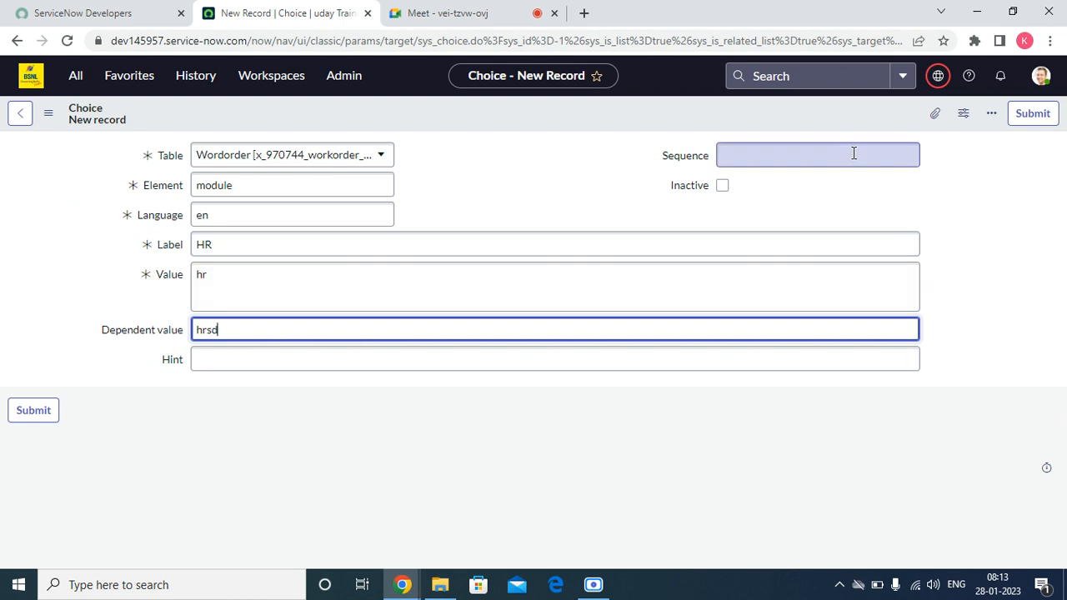
text(1,00)
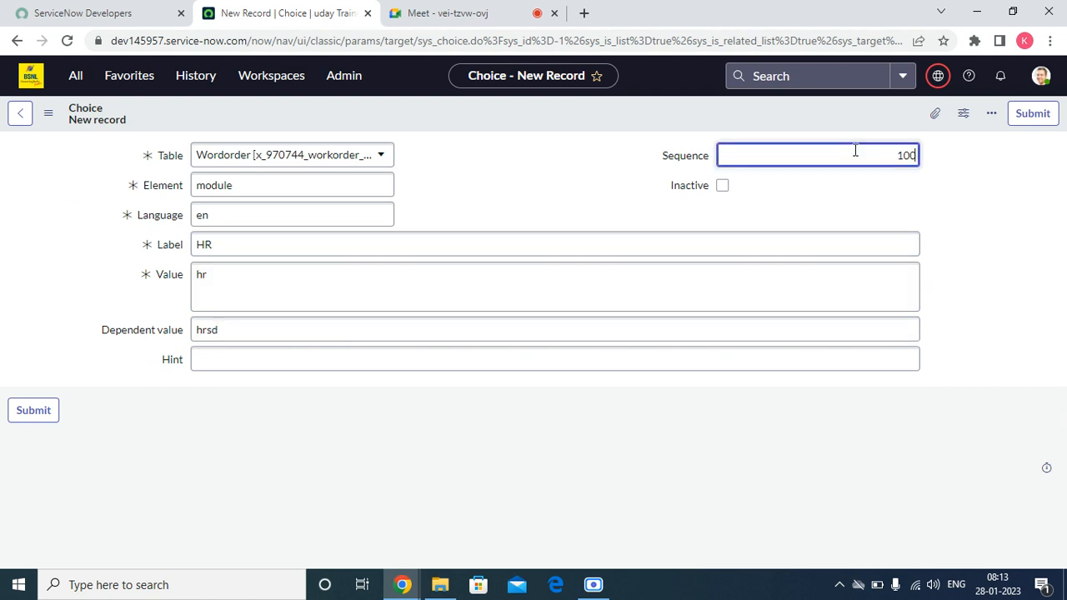
text(0)
click(1040, 114)
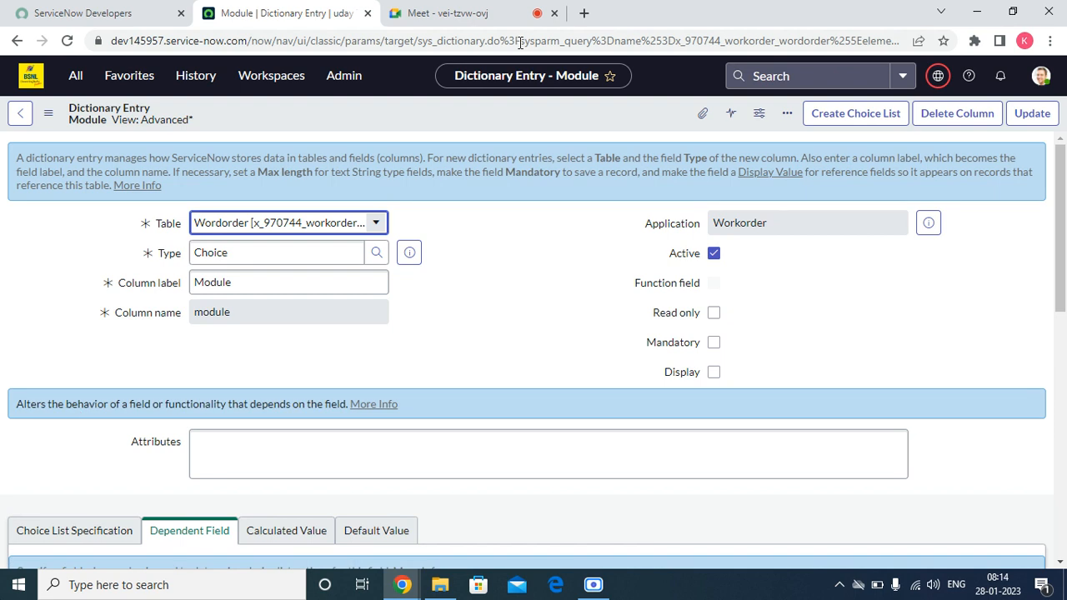
- Open the ITSM record for company Acer from the favourite Work orders list
click(77, 75)
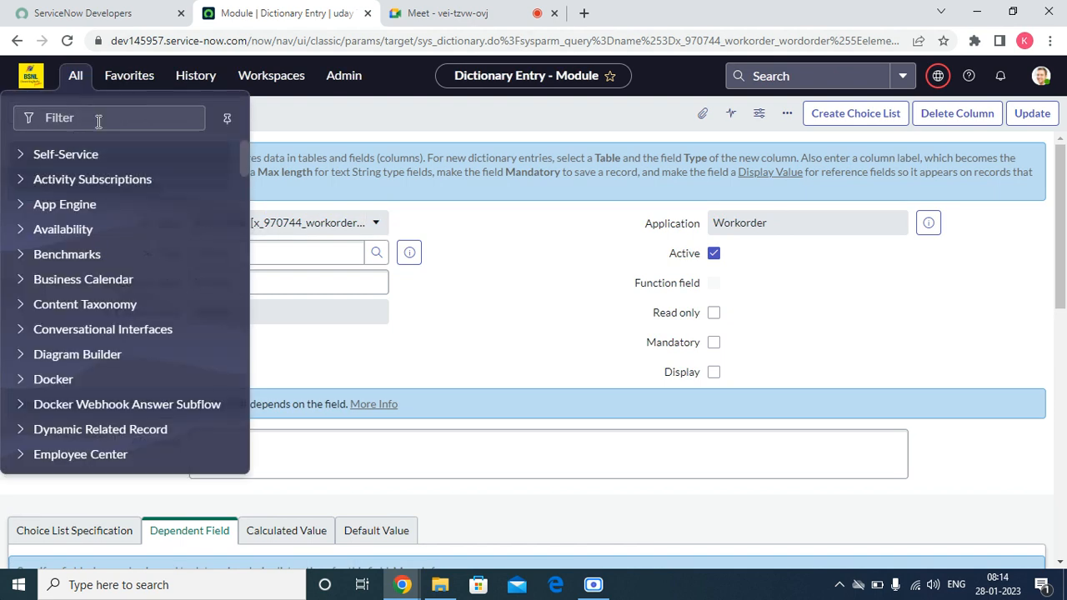
click(127, 77)
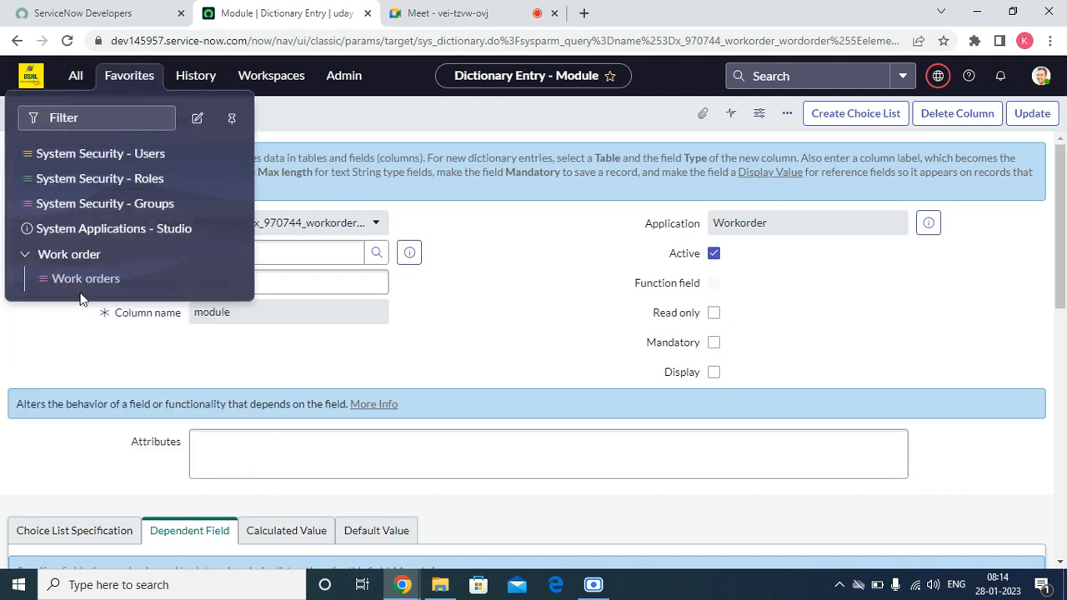
click(87, 284)
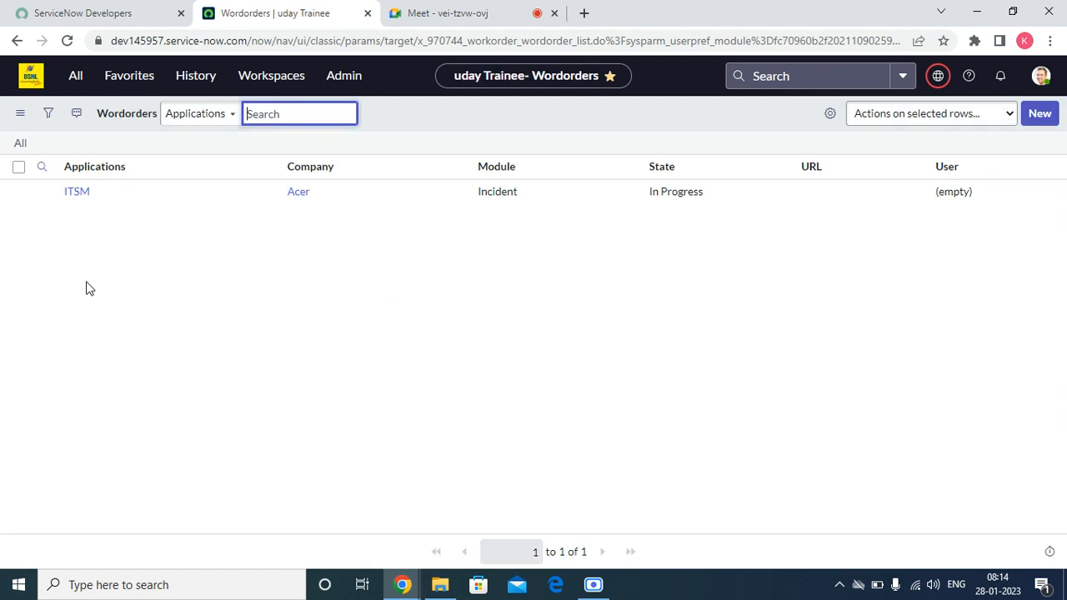
click(83, 196)
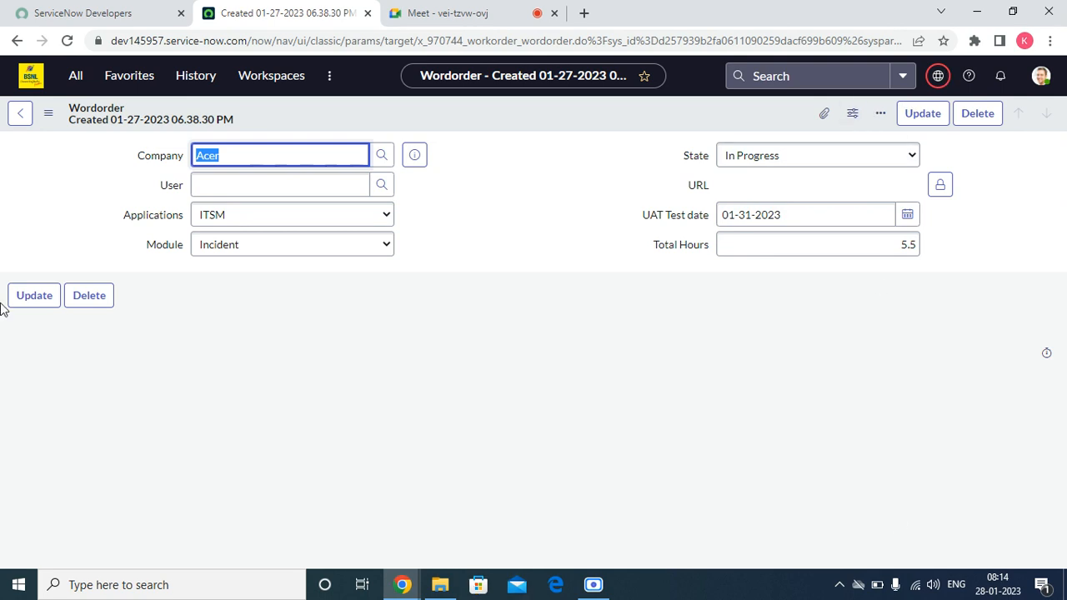
- Test the Module choices for the CSM and HRSD applications, picking Case and HR respectively
click(217, 217)
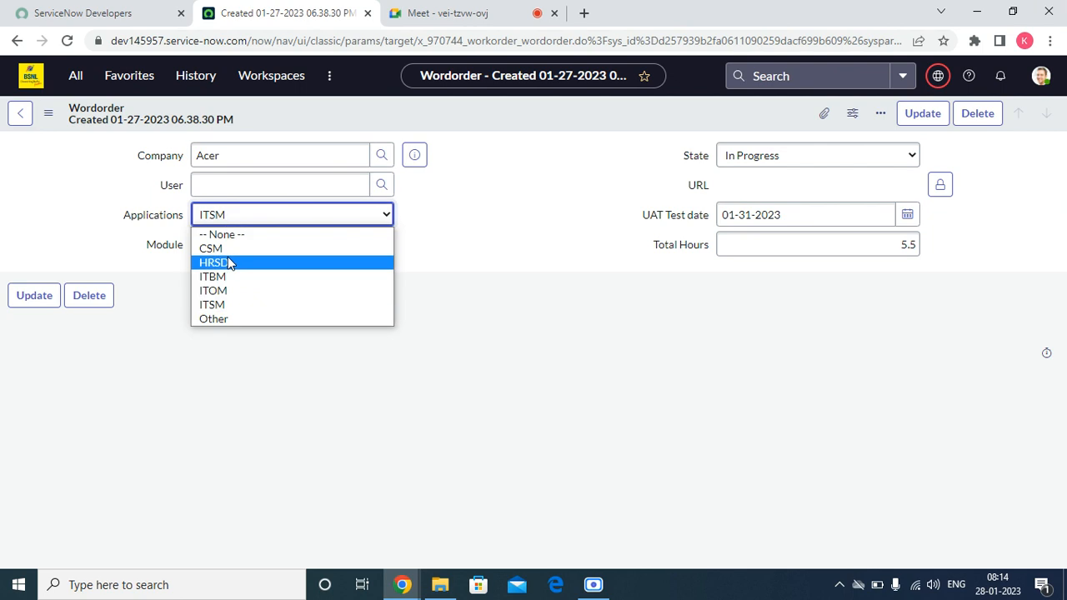
click(229, 248)
click(324, 251)
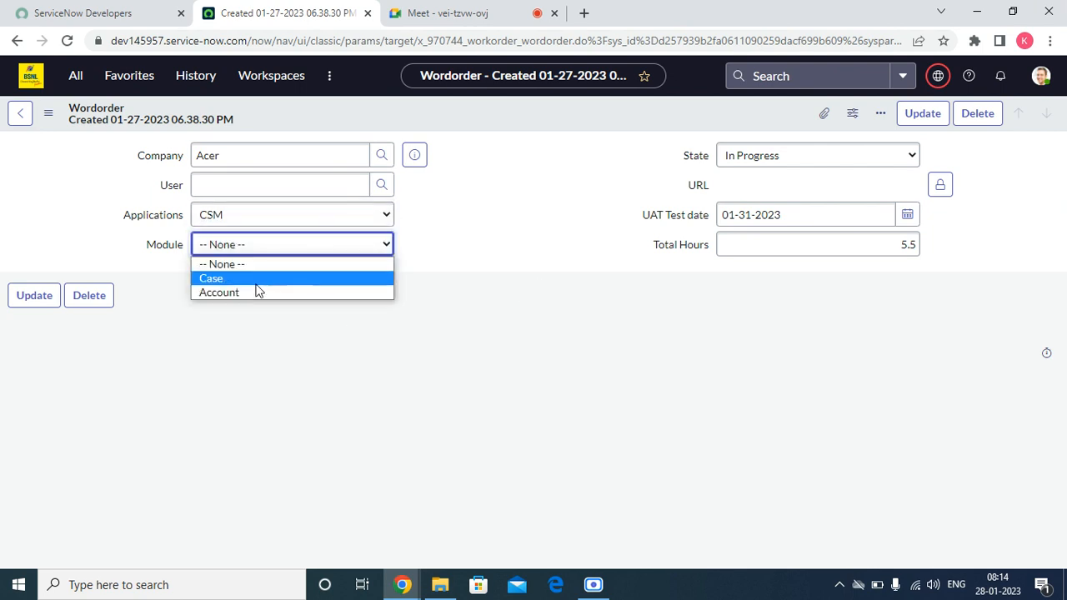
click(258, 283)
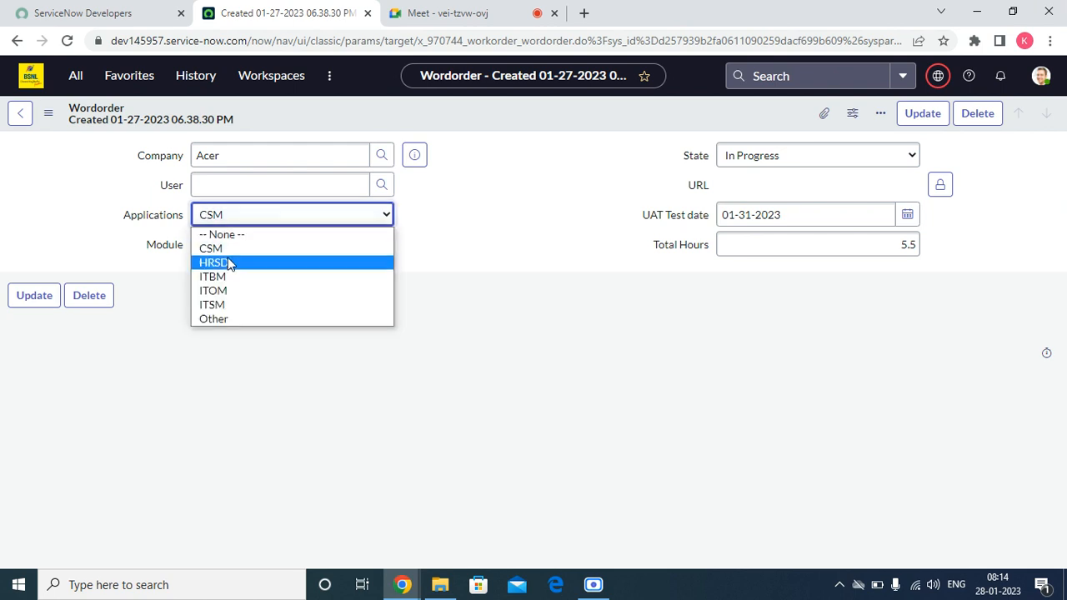
click(230, 261)
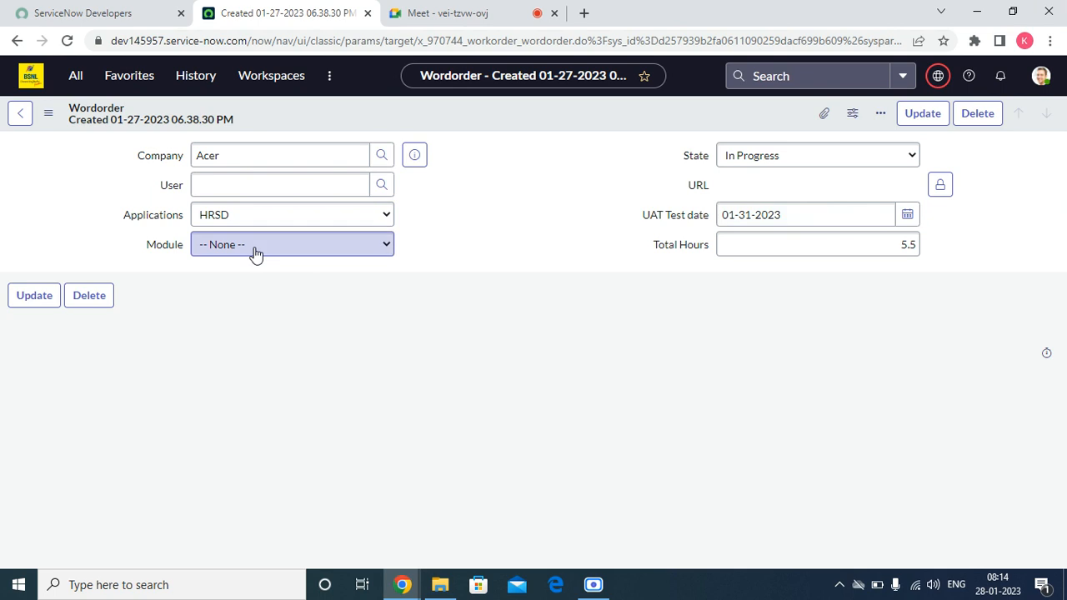
click(255, 255)
click(229, 278)
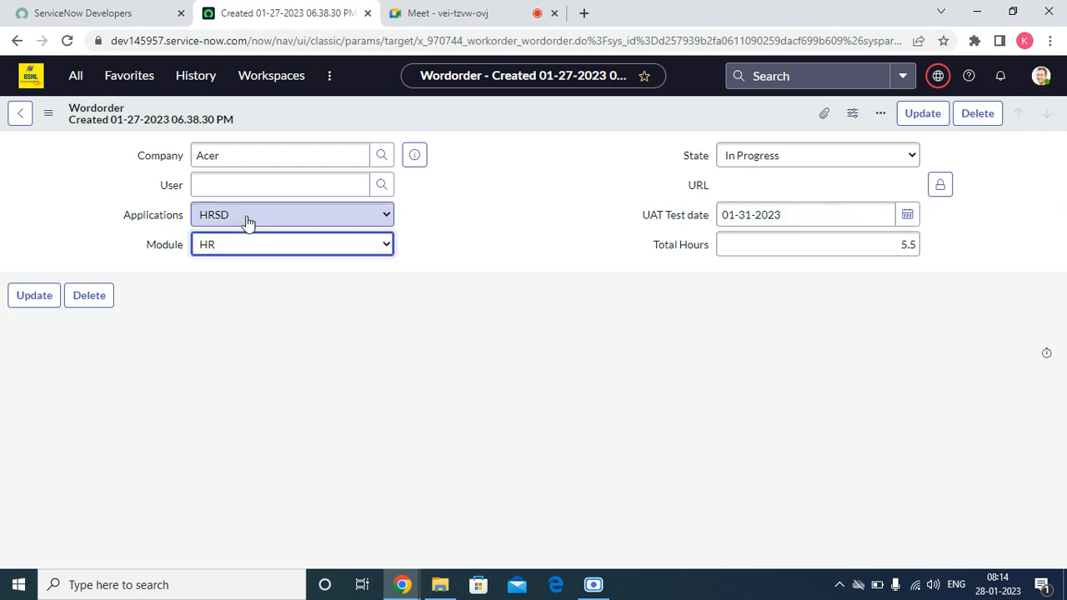
- Check which Module choices are offered when the application is set to ITBM and to ITOM
click(247, 219)
click(233, 278)
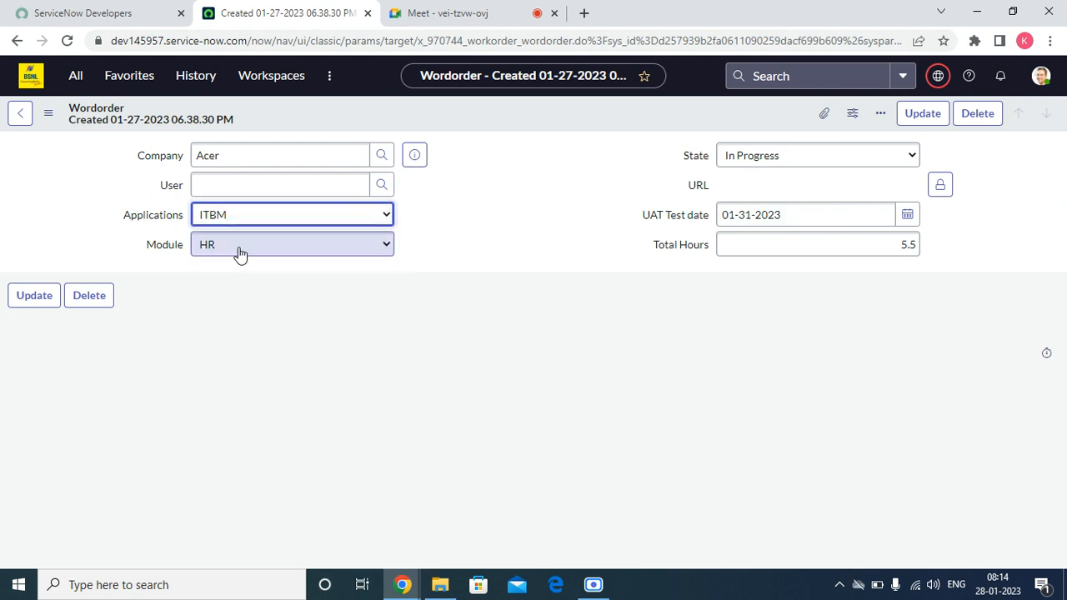
click(240, 247)
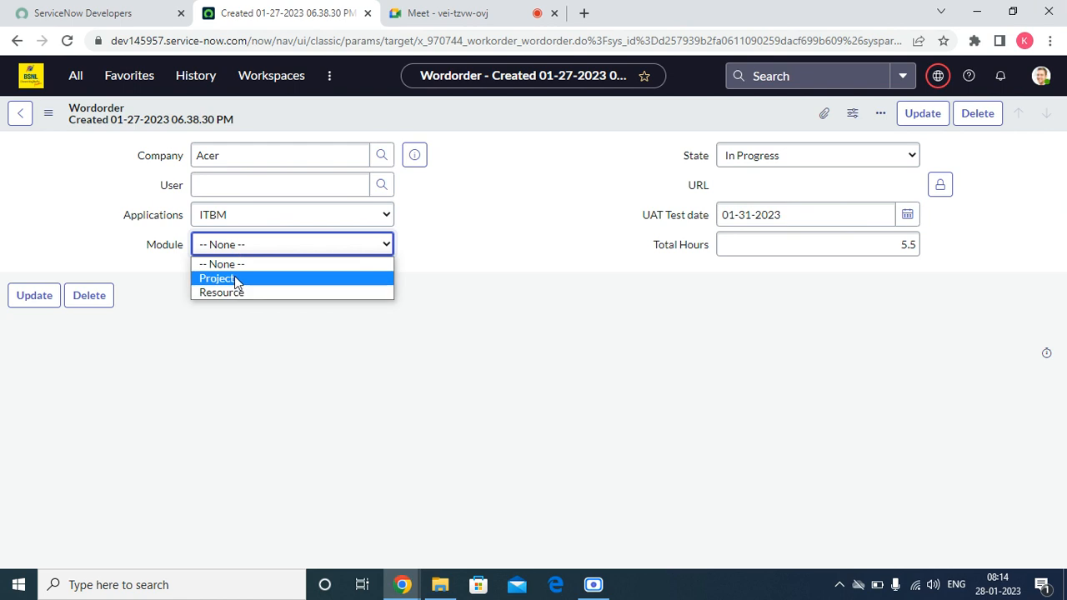
click(238, 217)
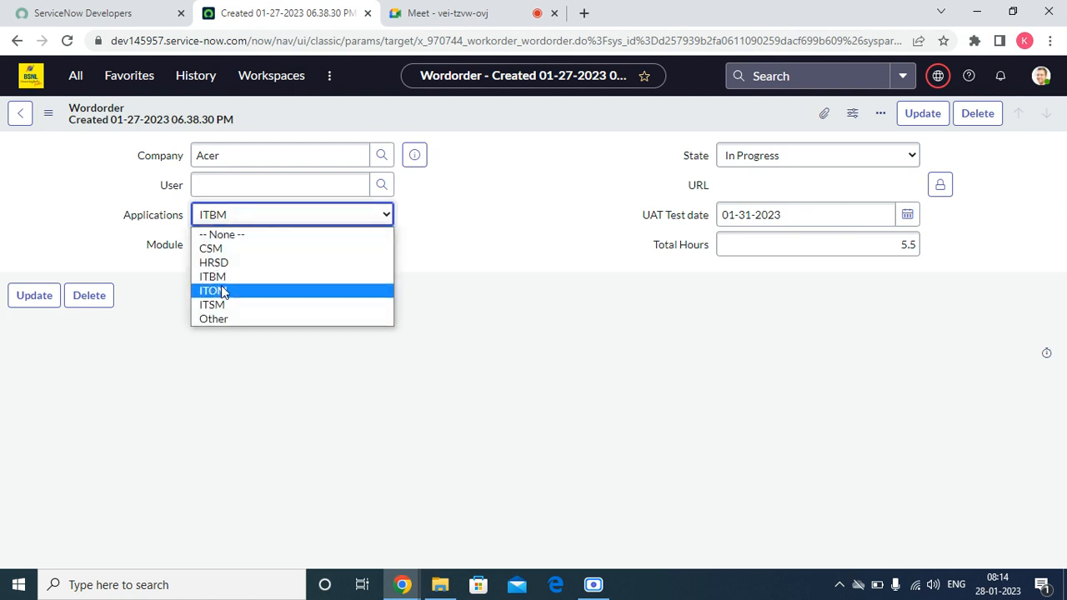
click(218, 290)
click(247, 245)
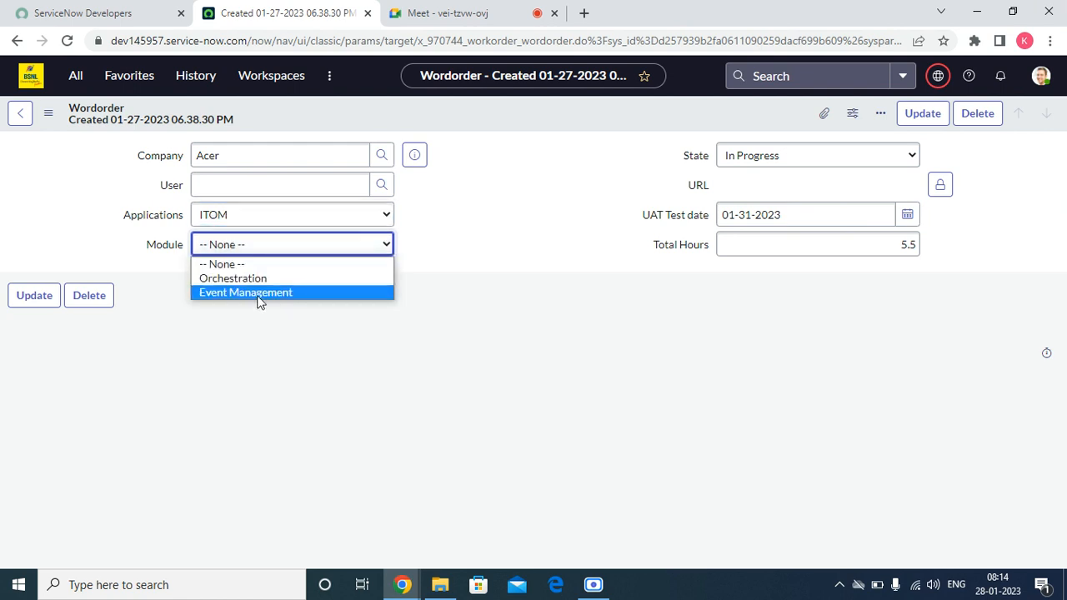
- Switch the application to ITSM and check its Module choices
click(272, 217)
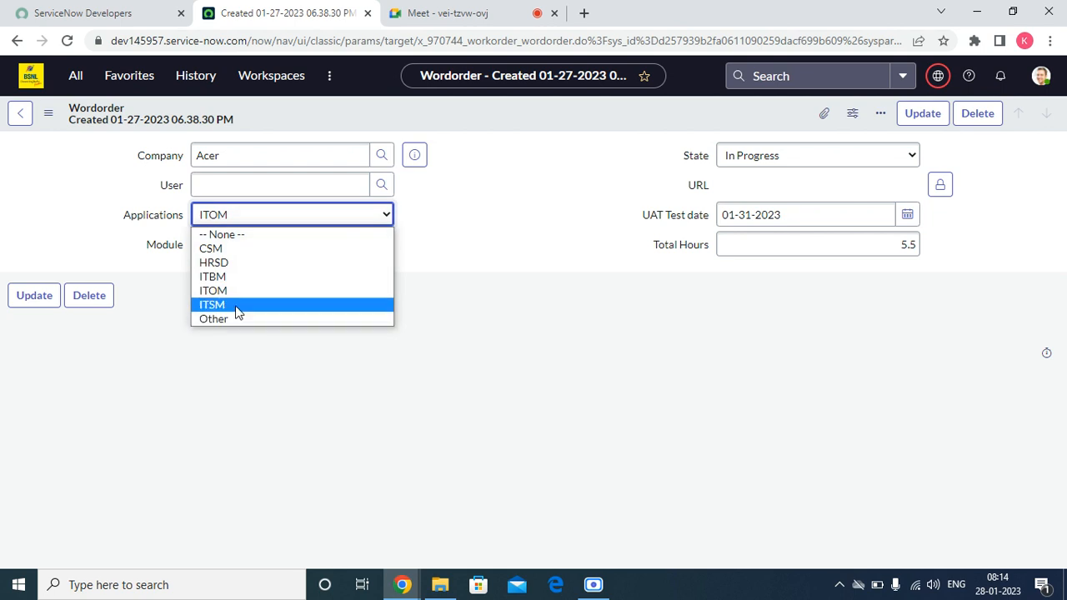
click(236, 306)
click(267, 250)
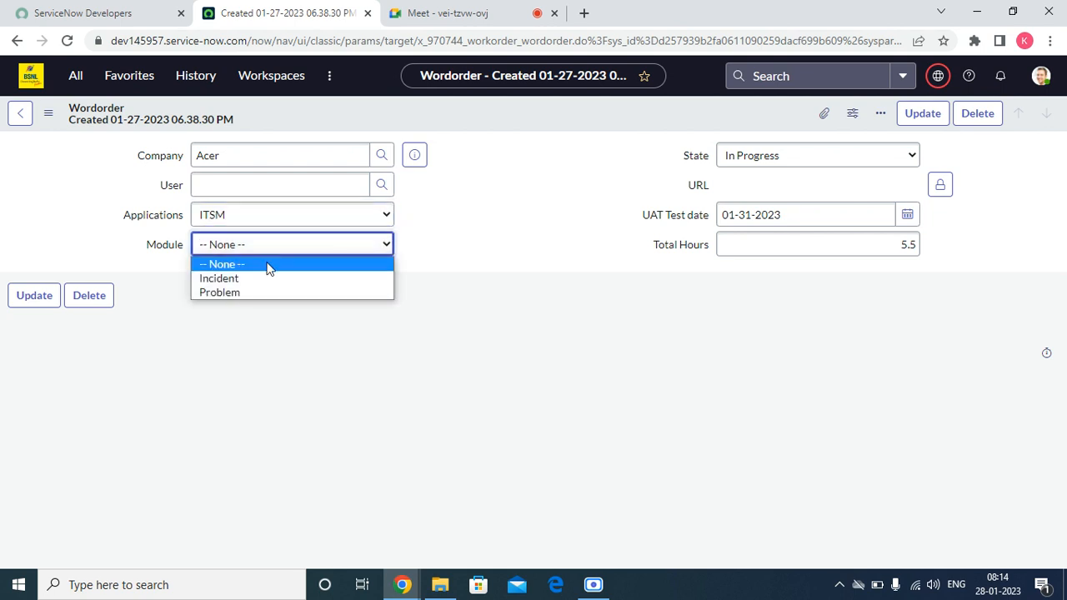
click(270, 336)
- Test the Other application by picking Other as its module
click(249, 217)
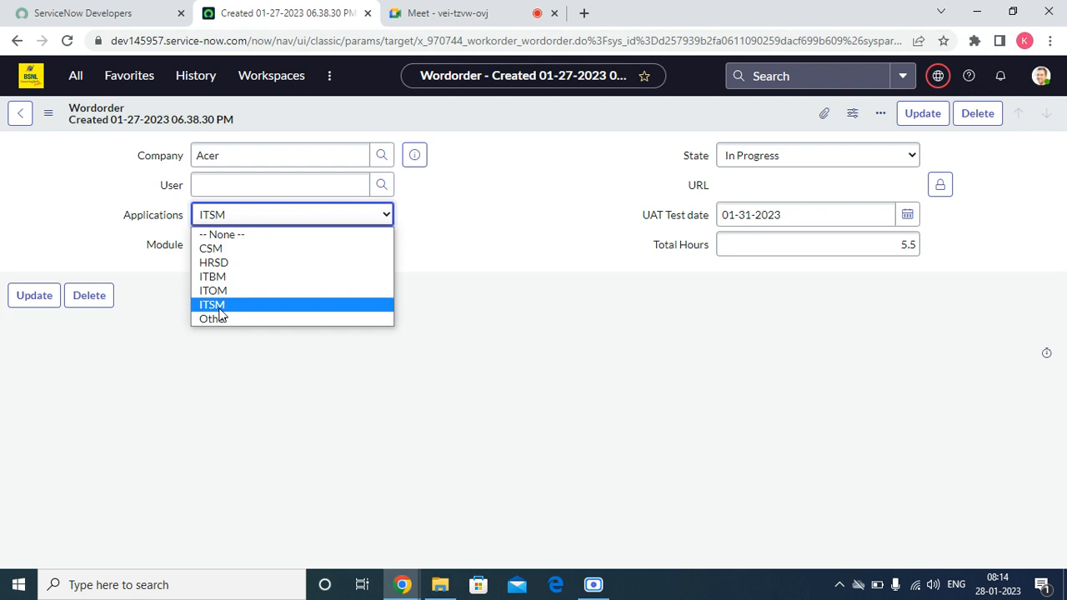
click(217, 314)
click(248, 245)
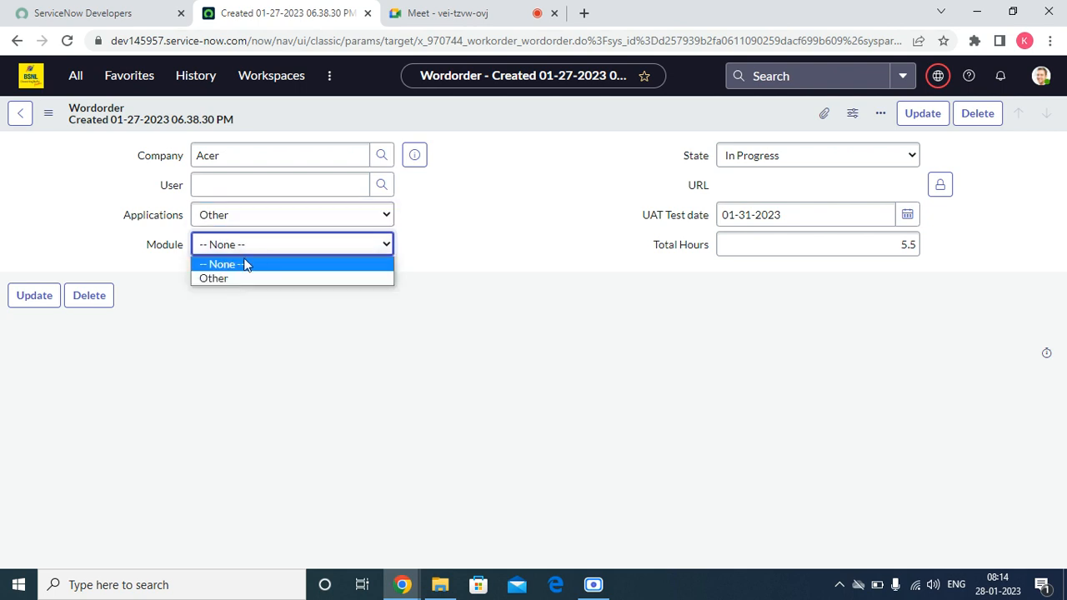
click(246, 278)
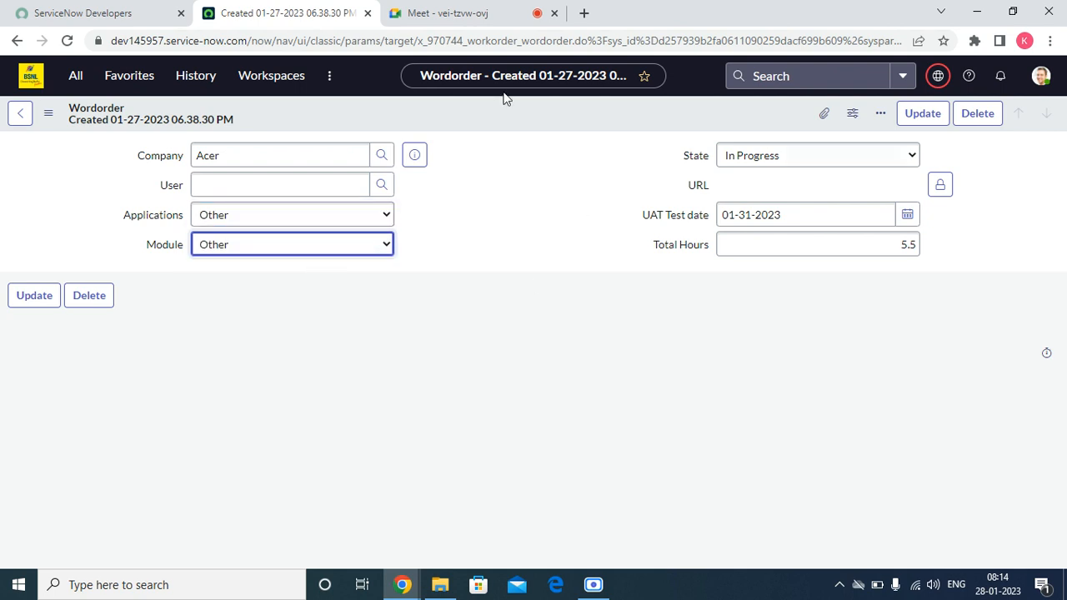
- Set the work order's application to CSM and its module to Case, and save the record
click(295, 219)
click(255, 249)
click(254, 250)
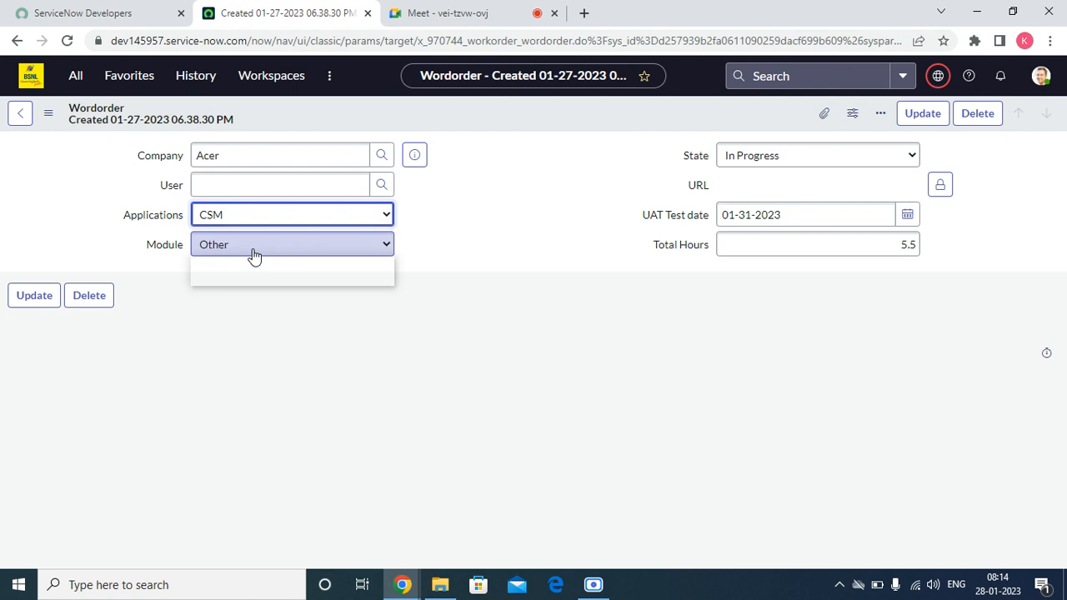
click(245, 277)
right_click(546, 113)
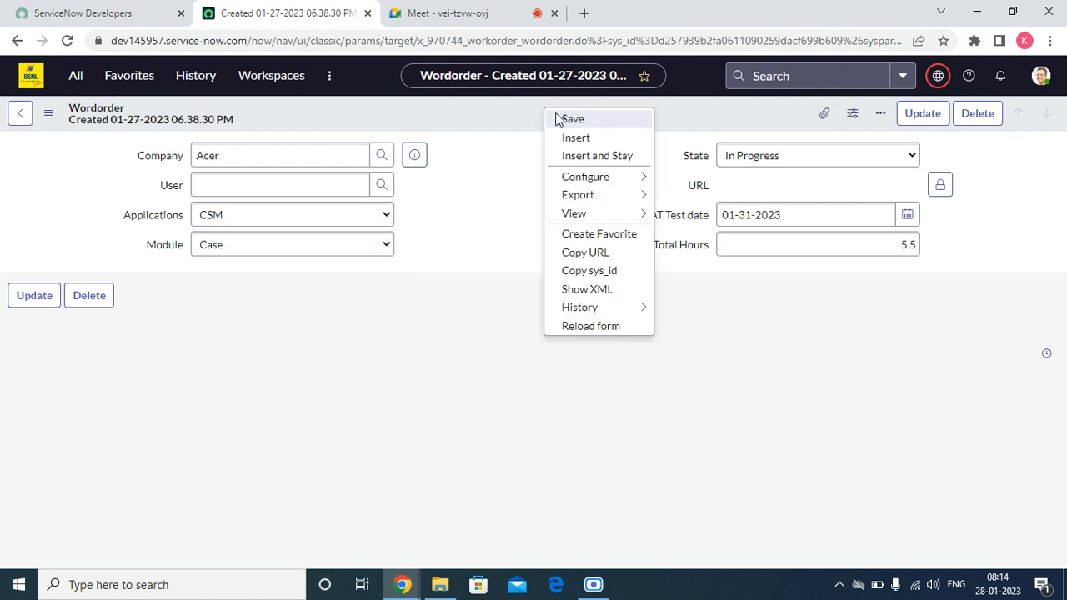
click(574, 115)
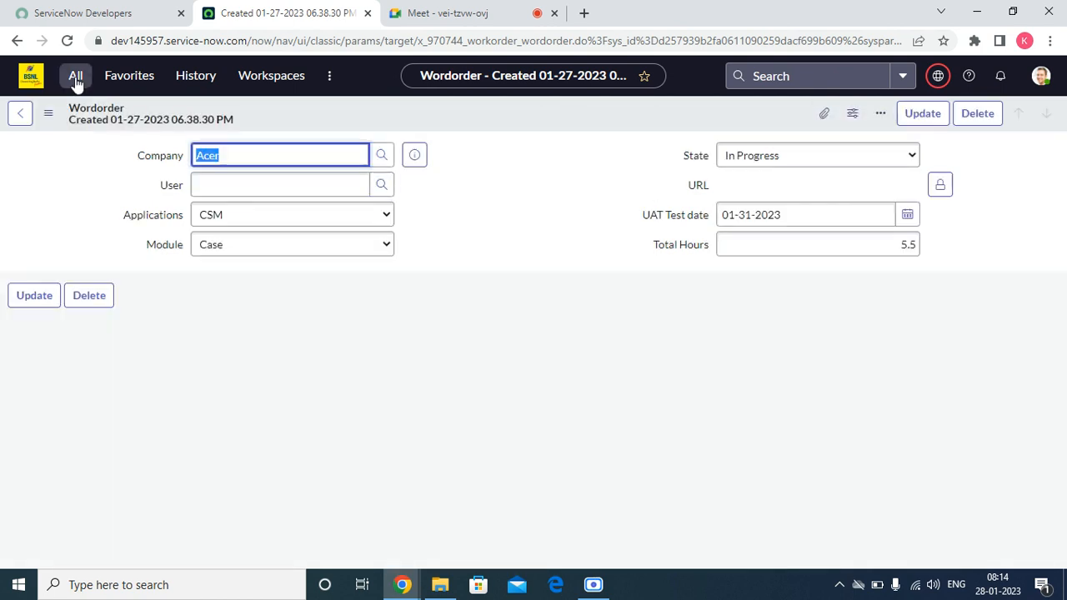
- Create a new Wordorder record from the Work orders list and save it with all fields left empty
click(135, 76)
click(87, 280)
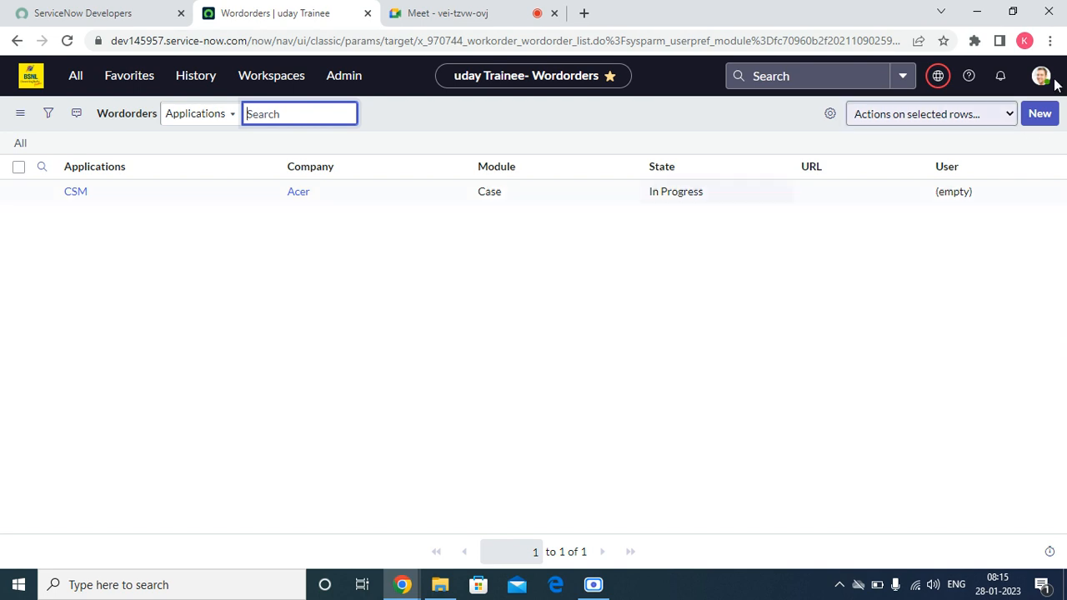
click(1038, 116)
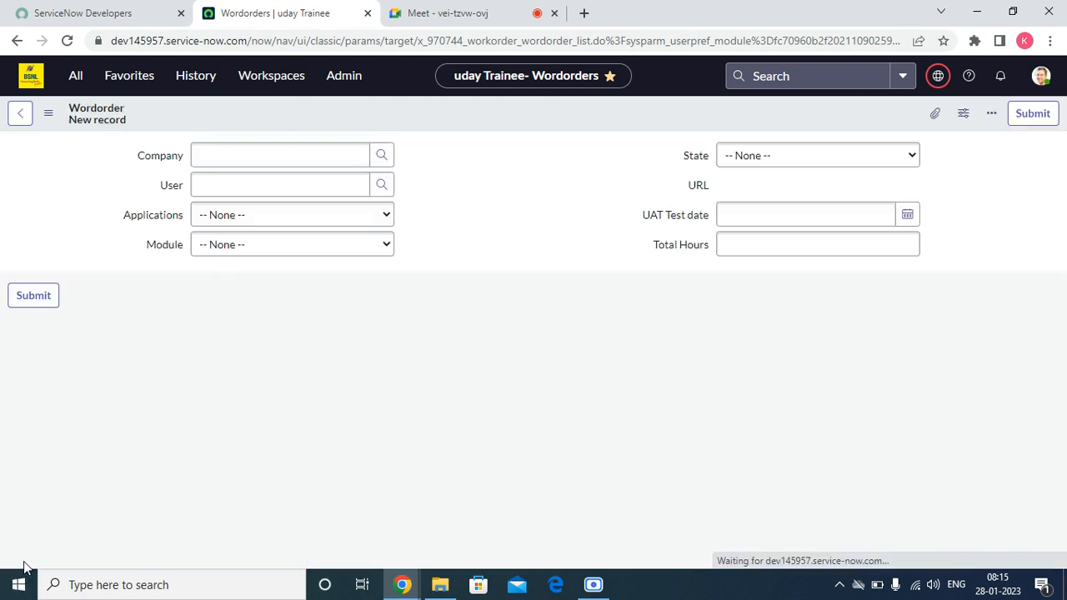
right_click(464, 107)
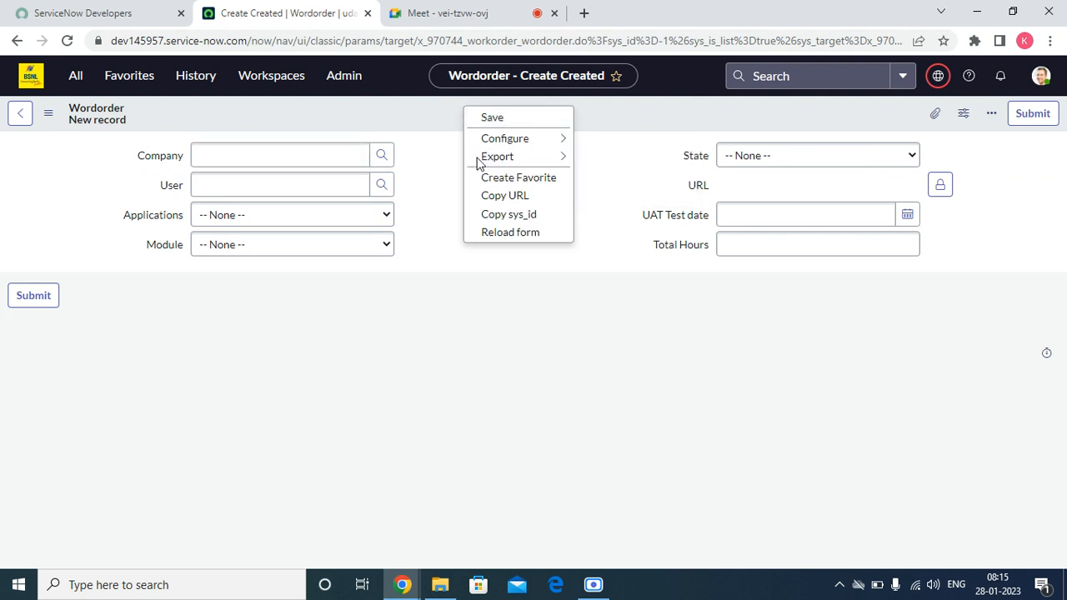
click(500, 122)
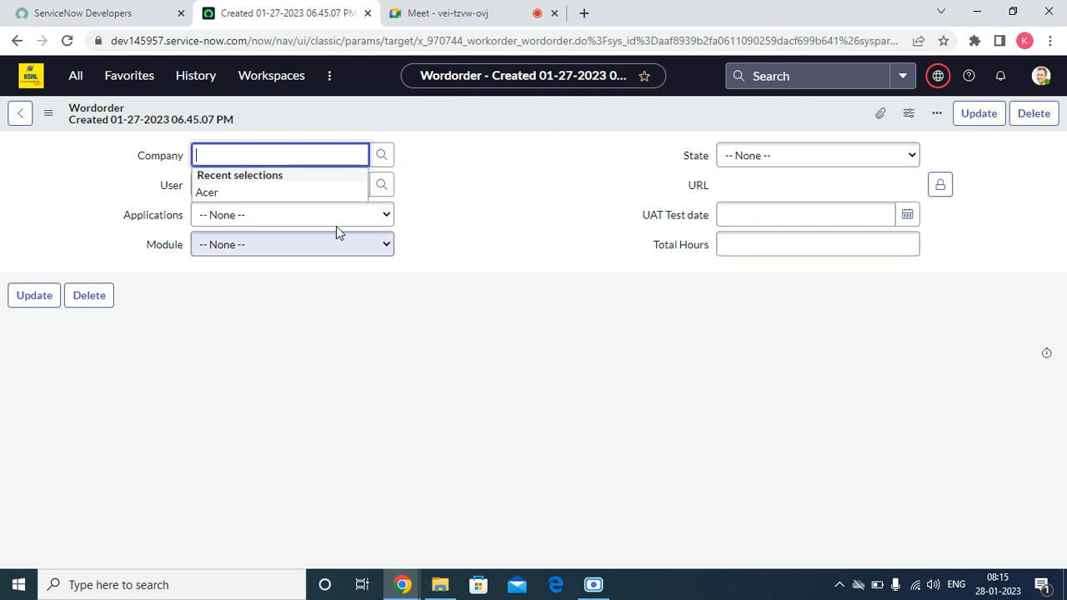
- Make the Company field mandatory in its dictionary entry and save the change
click(525, 190)
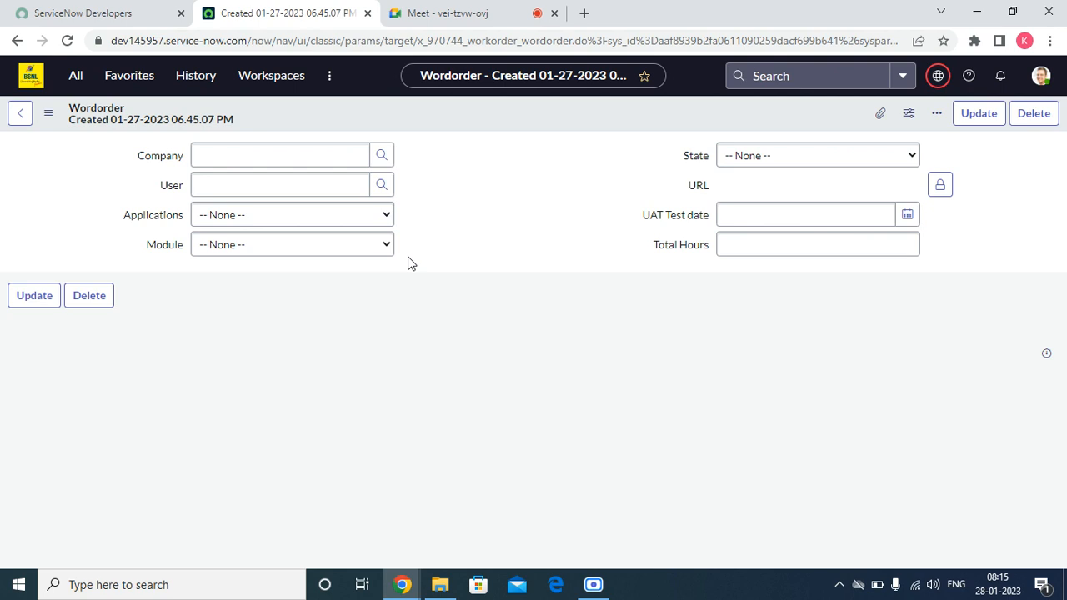
right_click(153, 164)
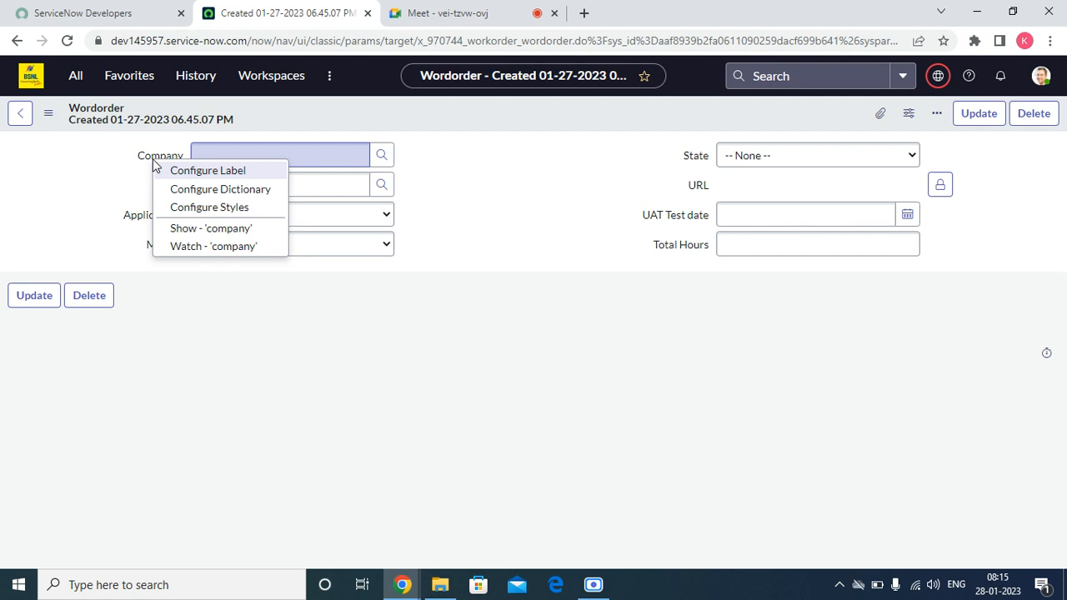
click(183, 191)
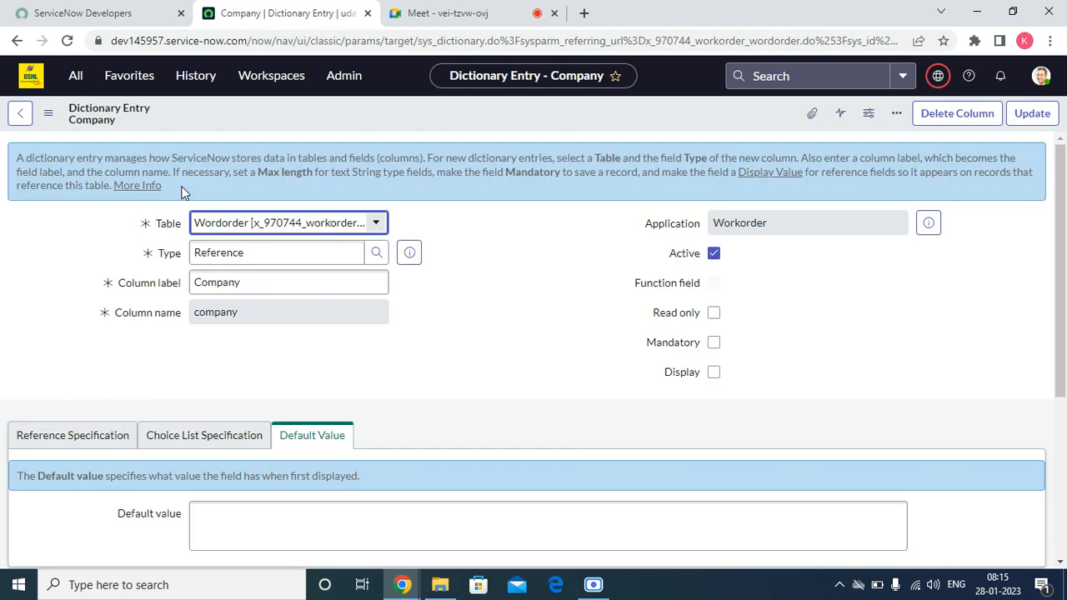
click(713, 342)
click(849, 343)
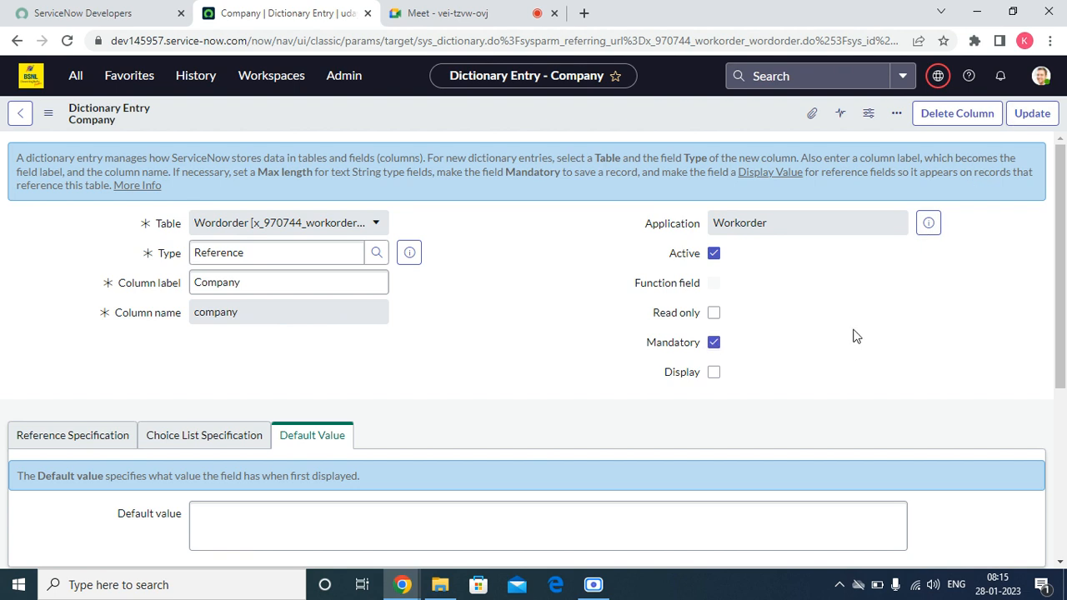
click(1031, 112)
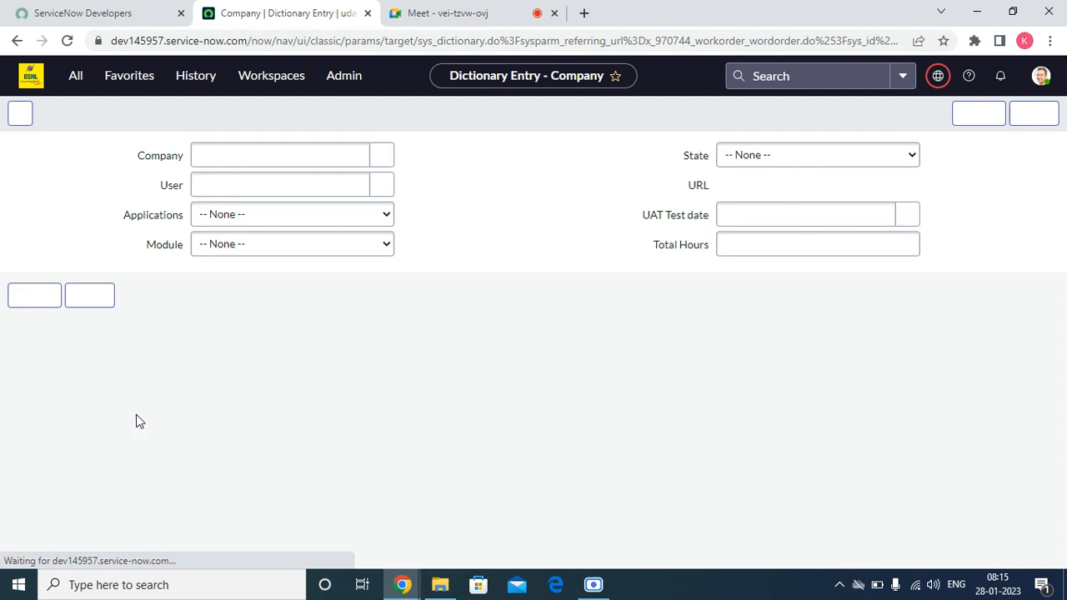
- Test the mandatory setting by trying to save the work order with Company left empty
click(208, 144)
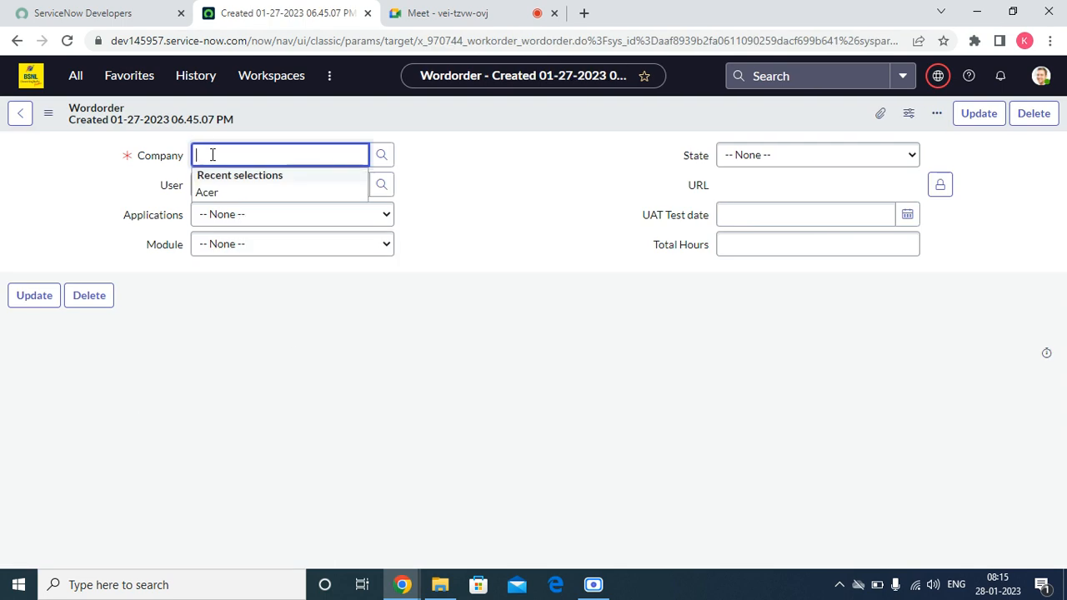
right_click(430, 123)
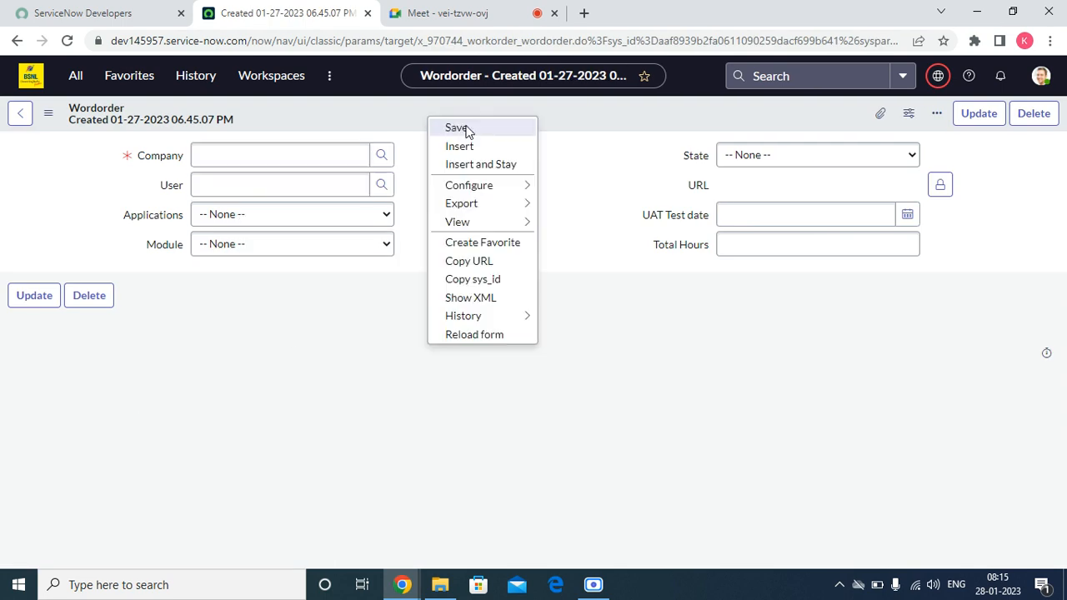
click(466, 130)
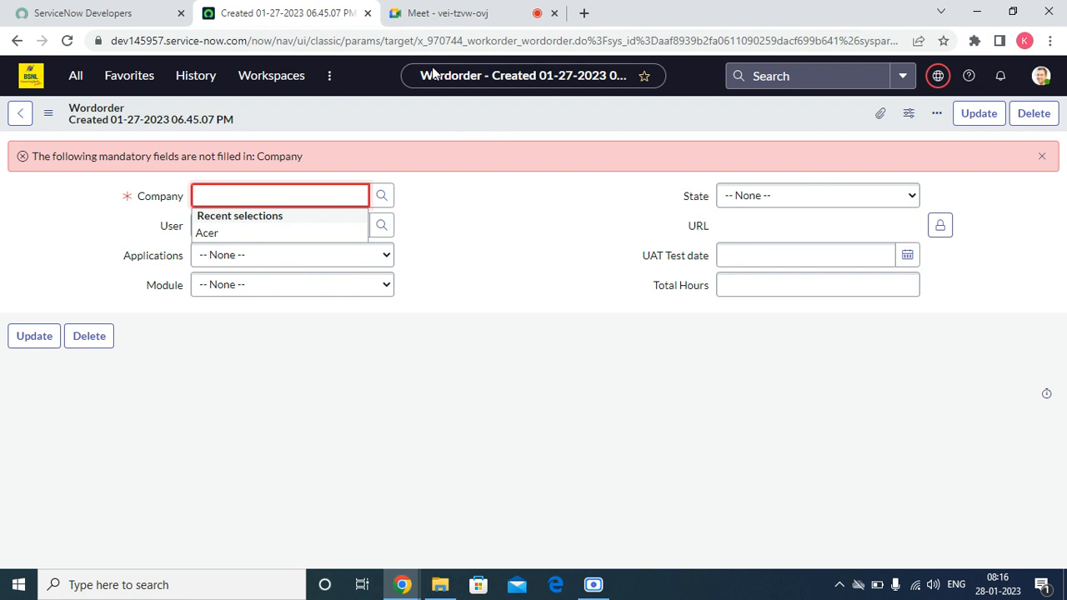
- Set the work order's Company to Acer and save the record
click(219, 235)
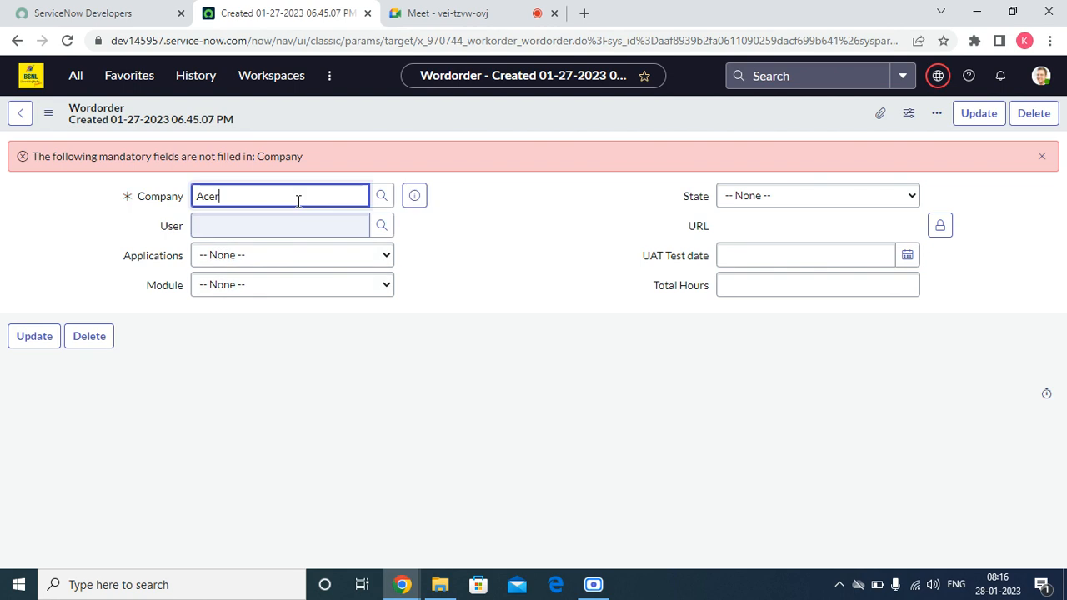
right_click(462, 106)
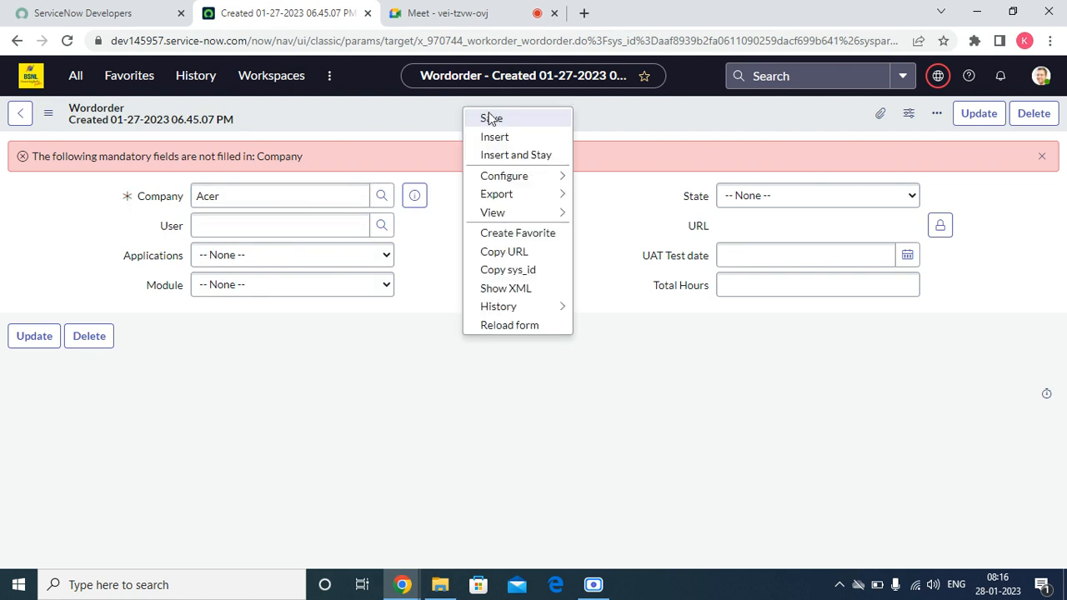
click(490, 118)
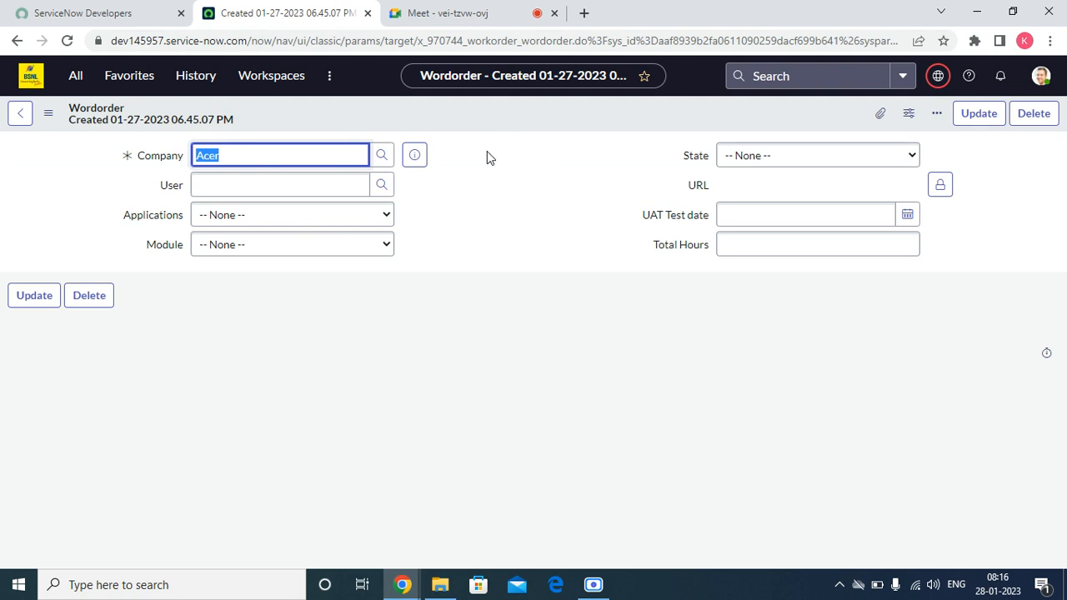
click(341, 219)
click(339, 220)
click(330, 246)
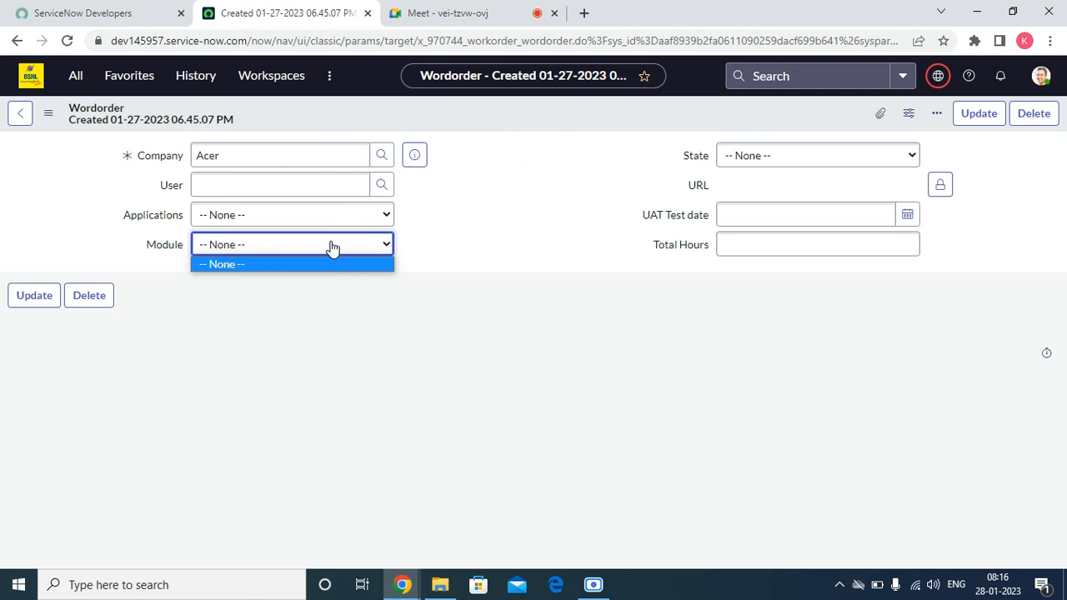
click(332, 248)
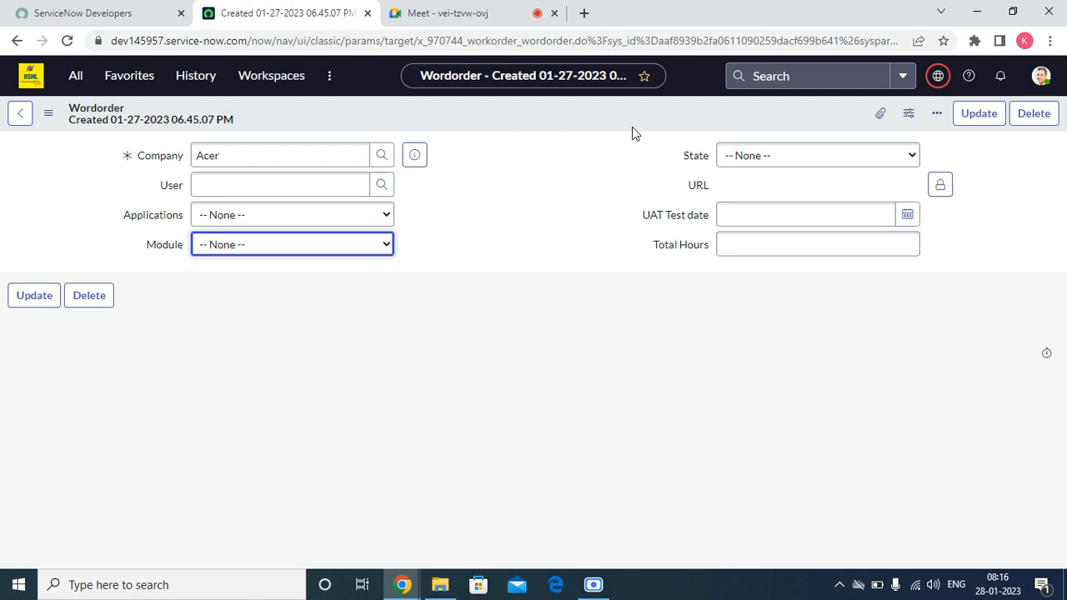
- Set the work order's State to Draft and save the record
click(797, 159)
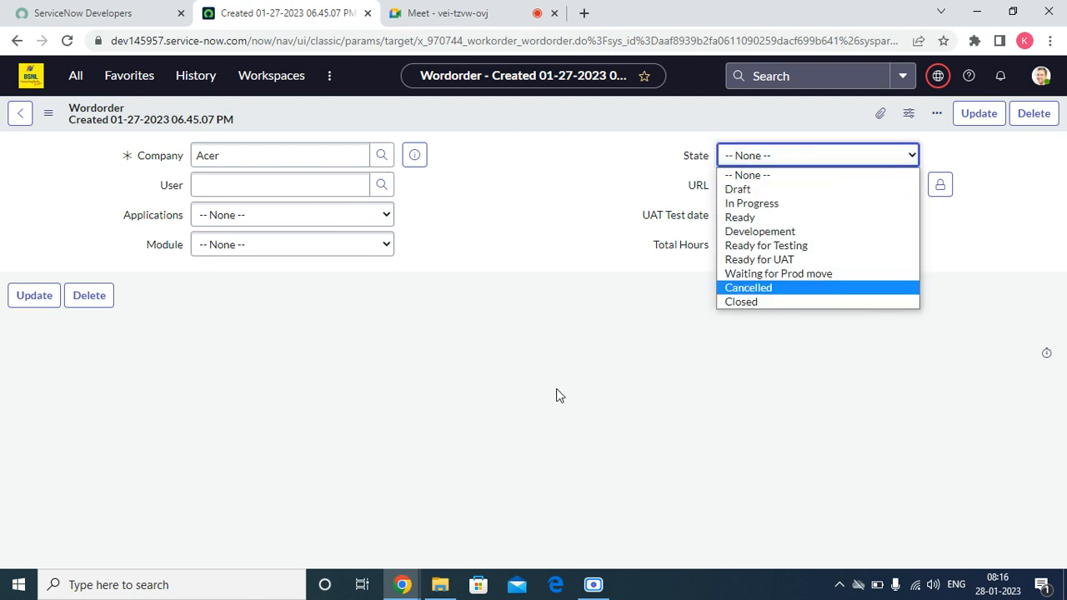
click(740, 189)
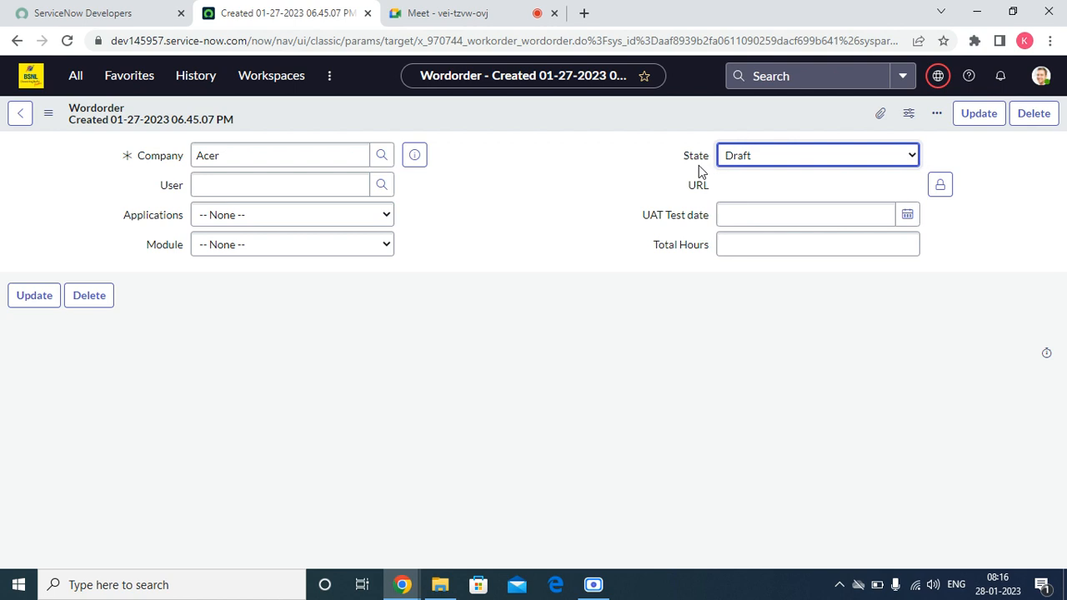
right_click(473, 96)
right_click(456, 111)
click(481, 124)
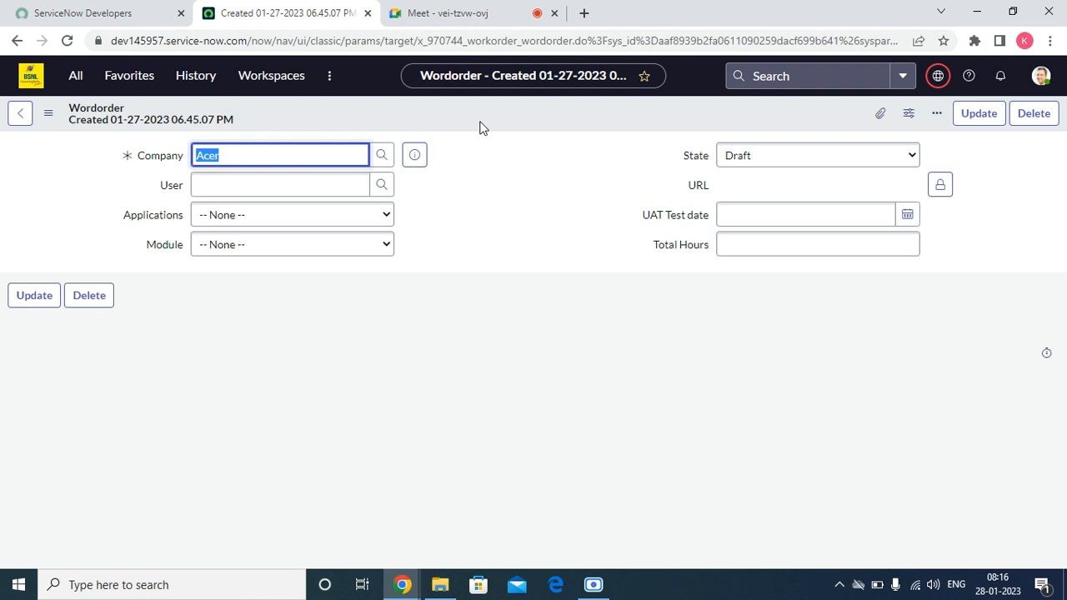
- Open the form layout configuration of the Wordorder form and review its fields and sections
click(182, 116)
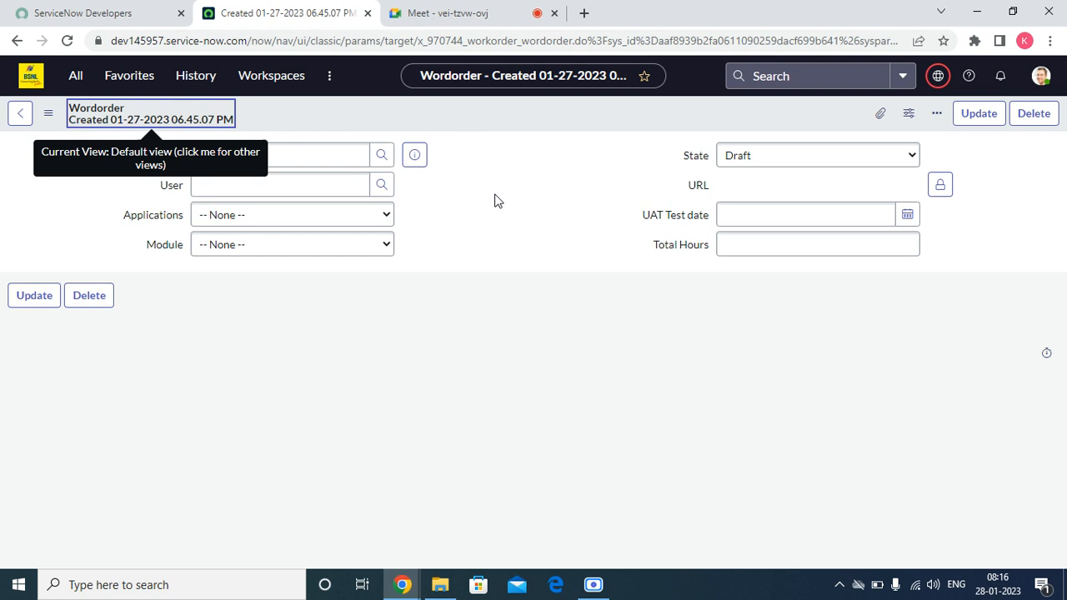
right_click(382, 107)
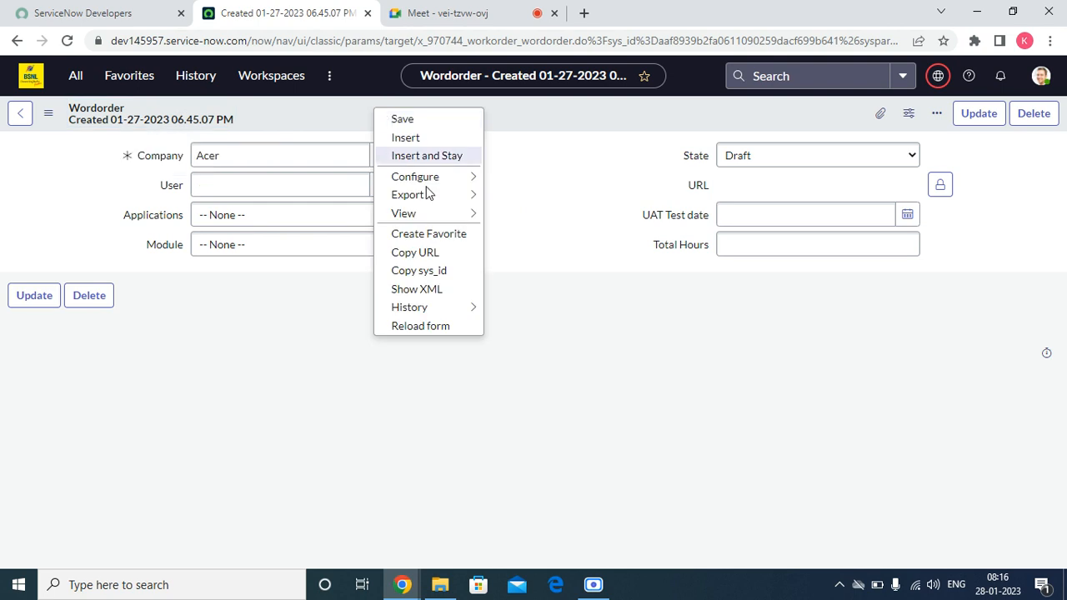
mouse_move(477, 173)
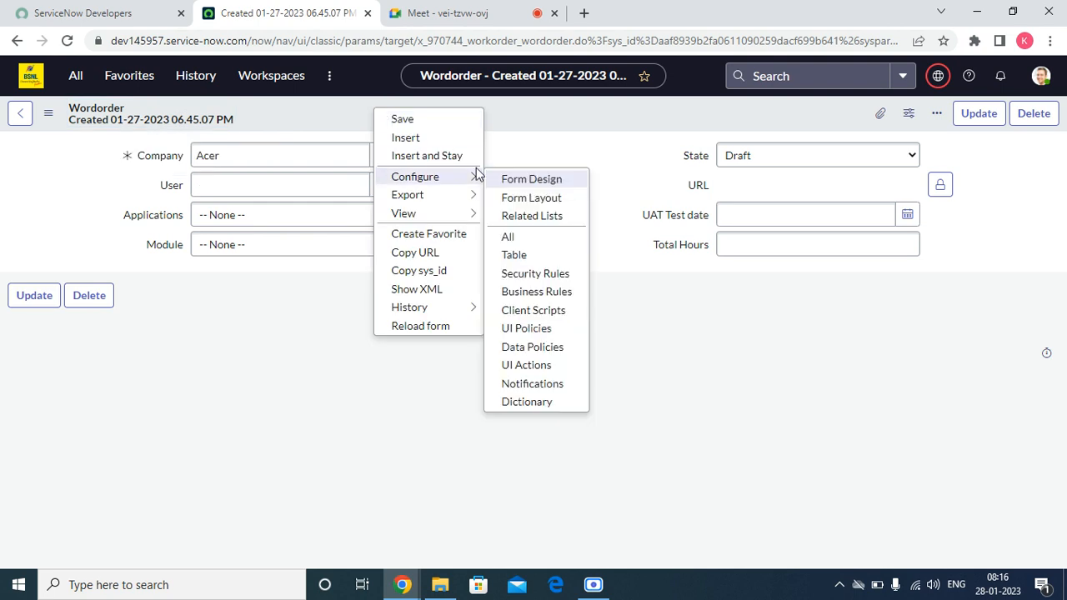
click(541, 203)
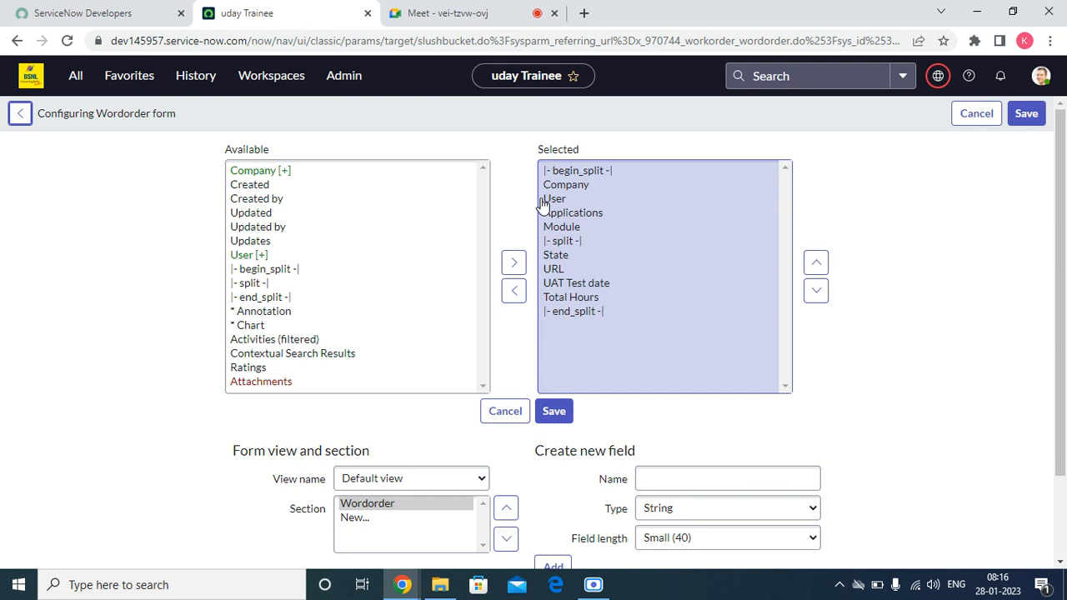
click(1043, 386)
scroll(1043, 386, down, 2)
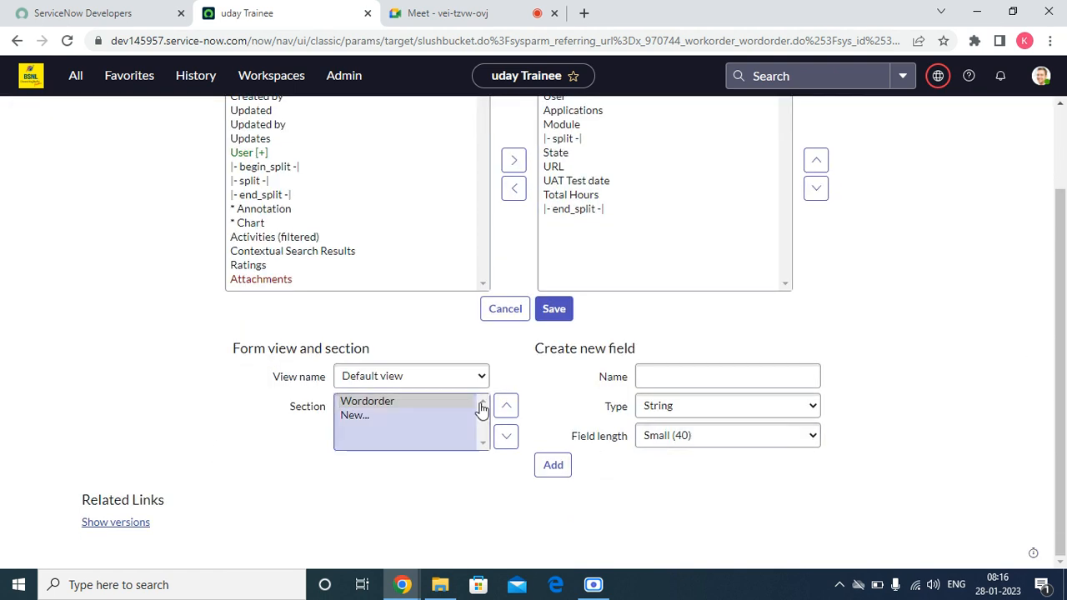
scroll(584, 390, up, 2)
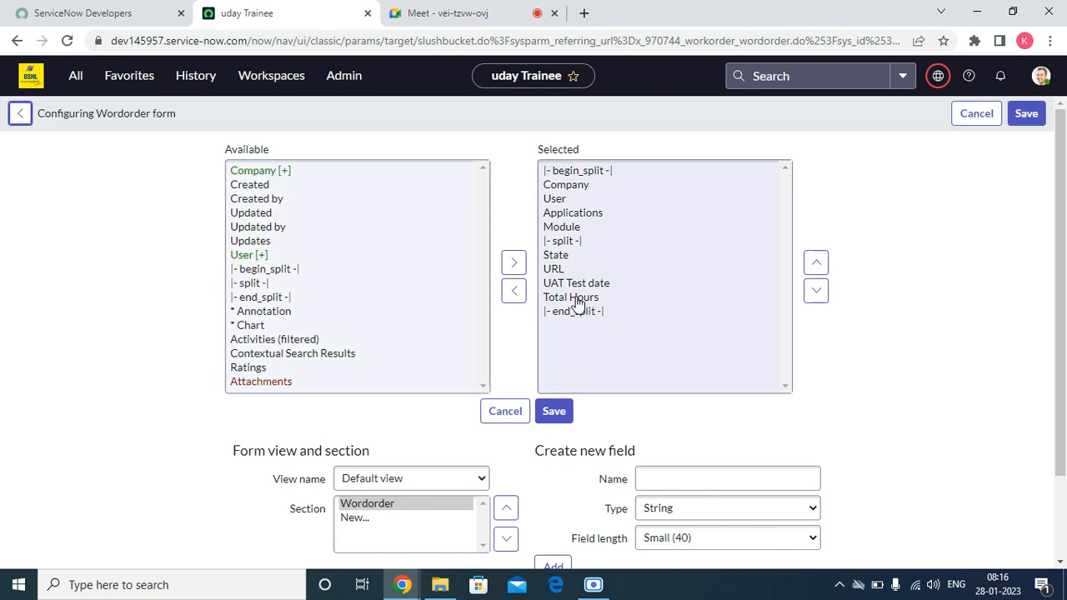
scroll(366, 417, down, 2)
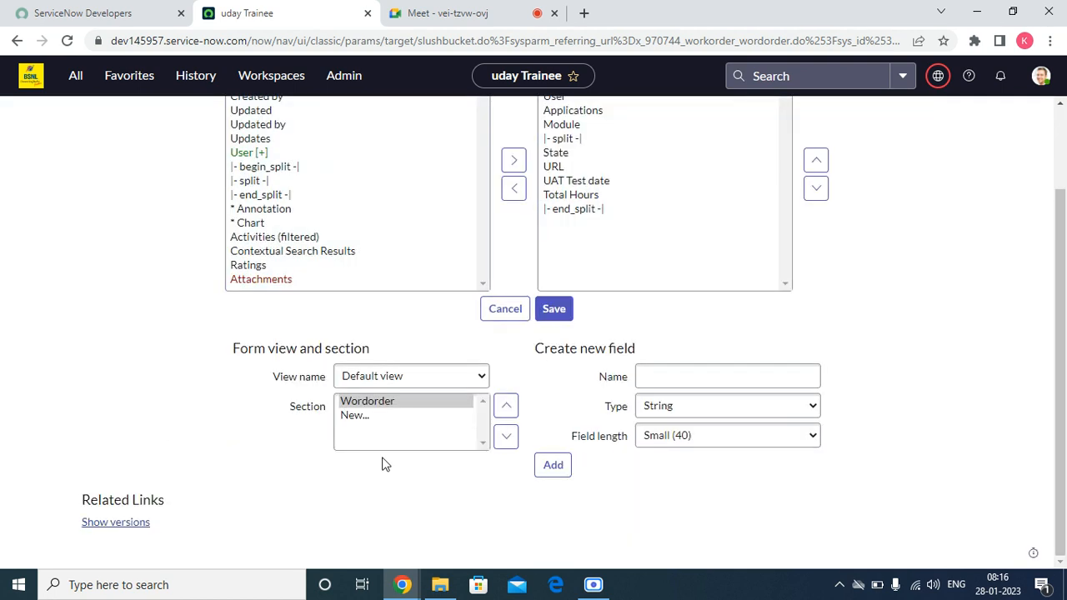
- Create a new form section captioned Development
click(357, 416)
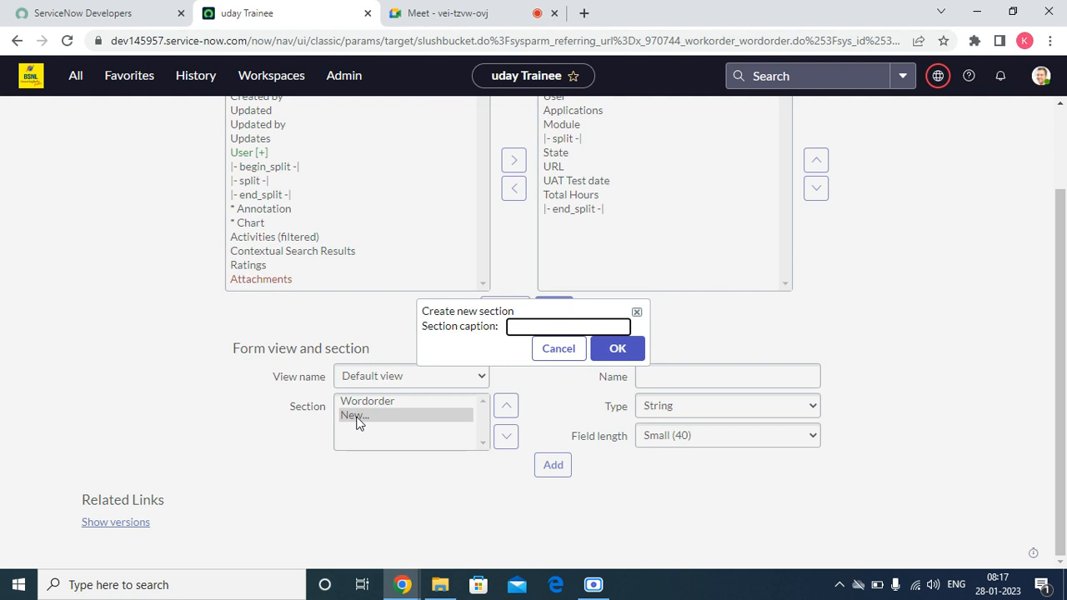
text(Developmment)
key(BackSpace)
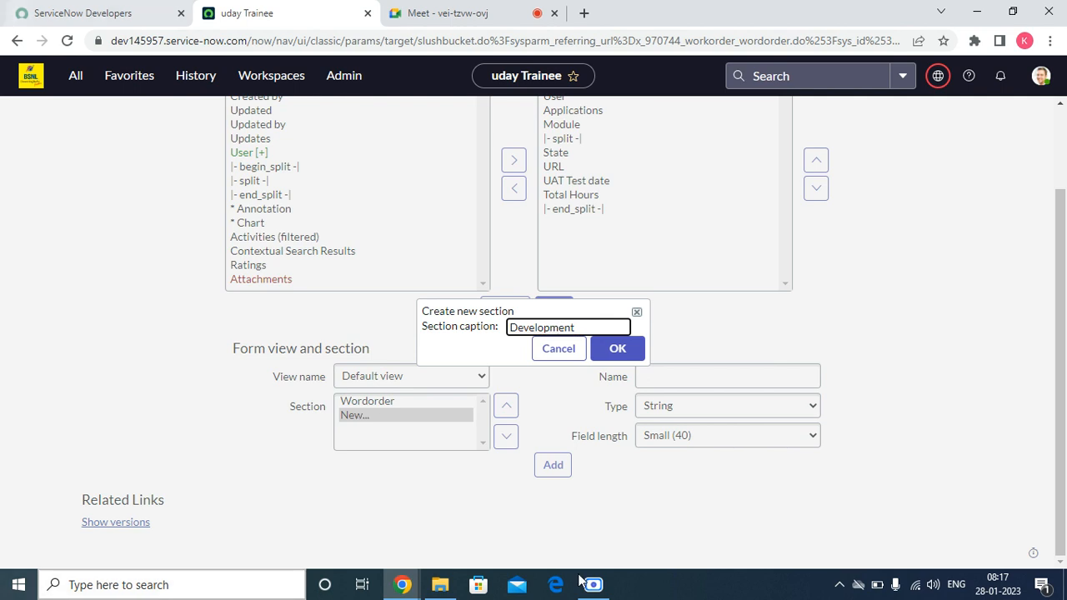
click(618, 349)
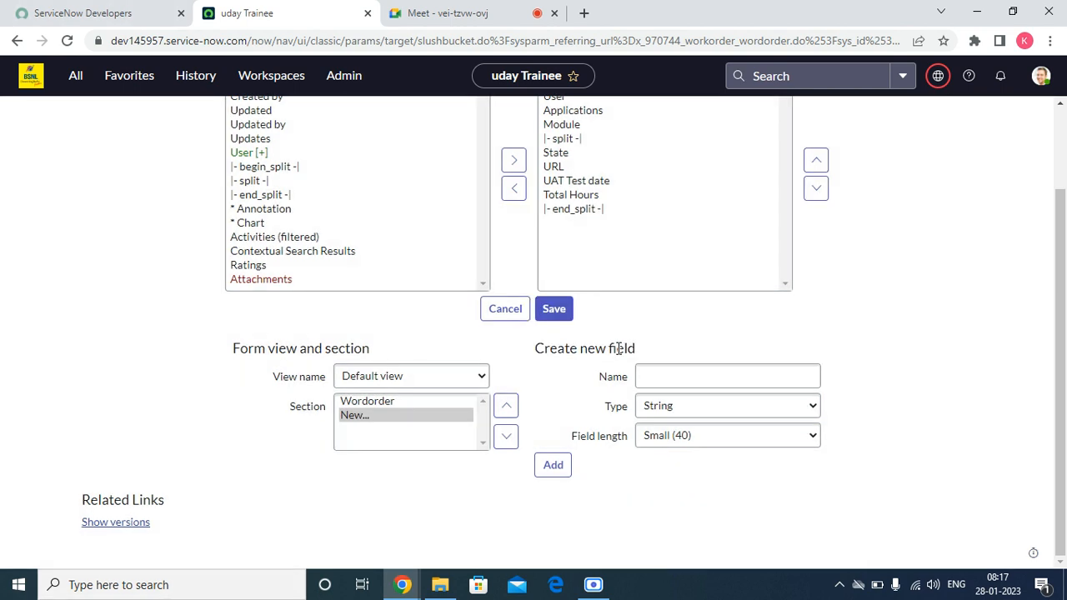
scroll(645, 298, up, 2)
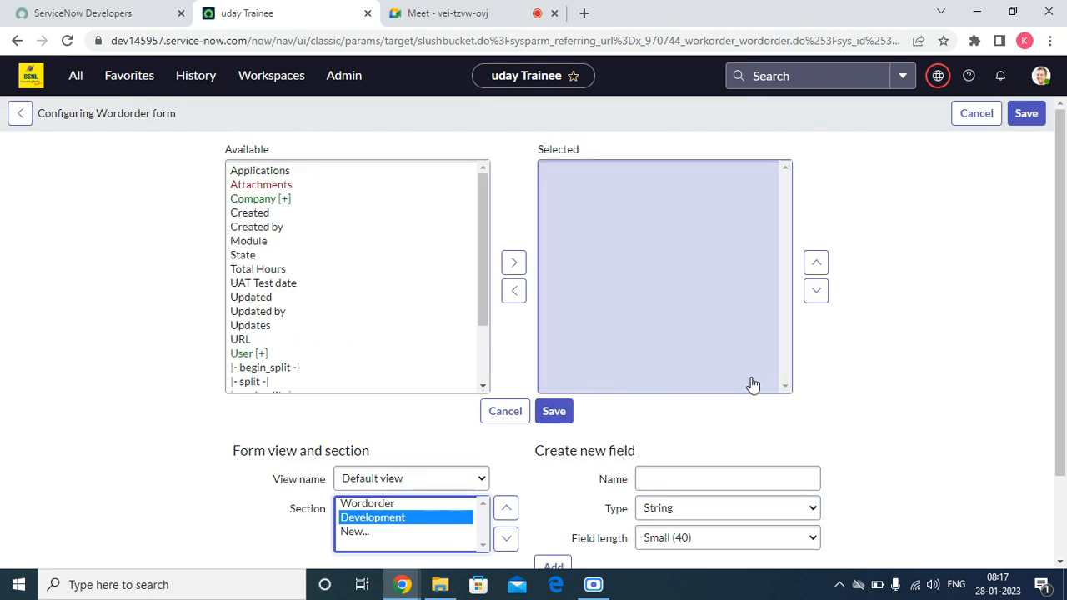
- Add a new field named Client URL Verified of type Translated Text to the Development section
scroll(753, 385, down, 2)
click(701, 380)
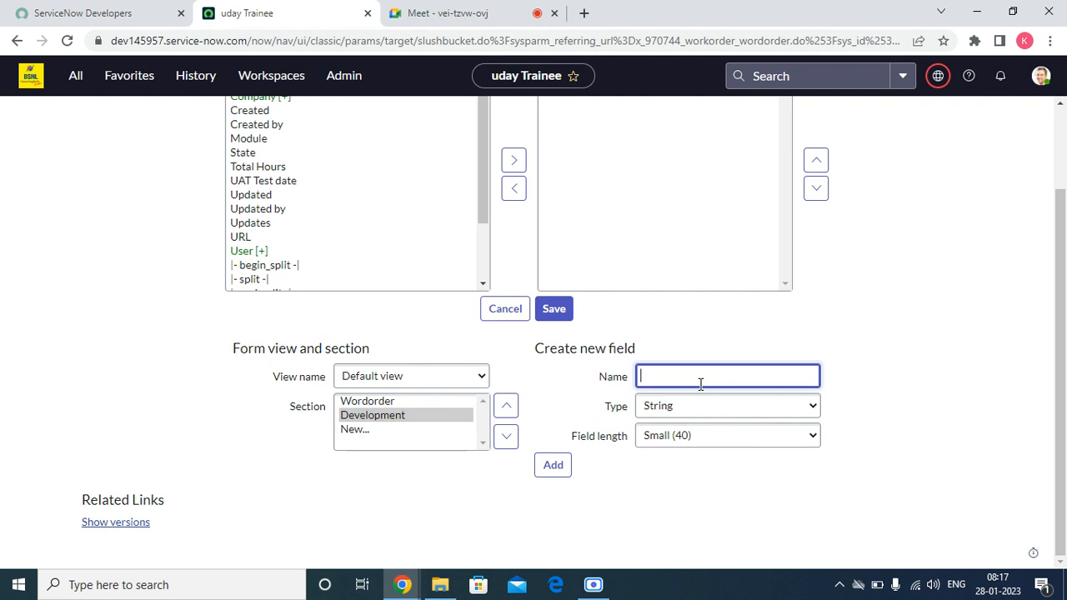
text(Client URL Verified)
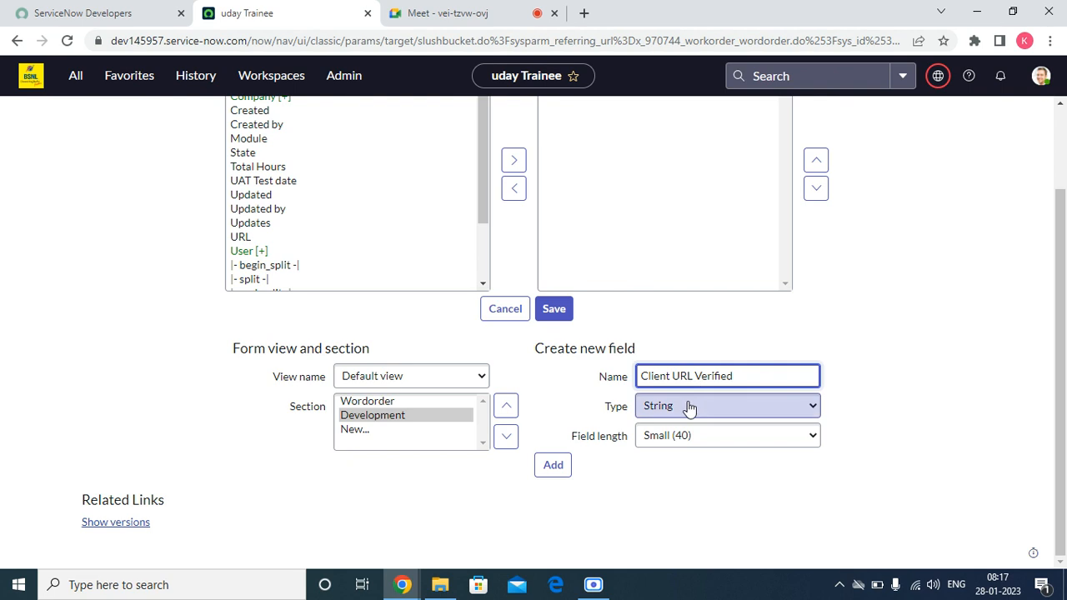
click(690, 406)
key(Down)
key(Down)
key(Down)
key(Down)
key(Down)
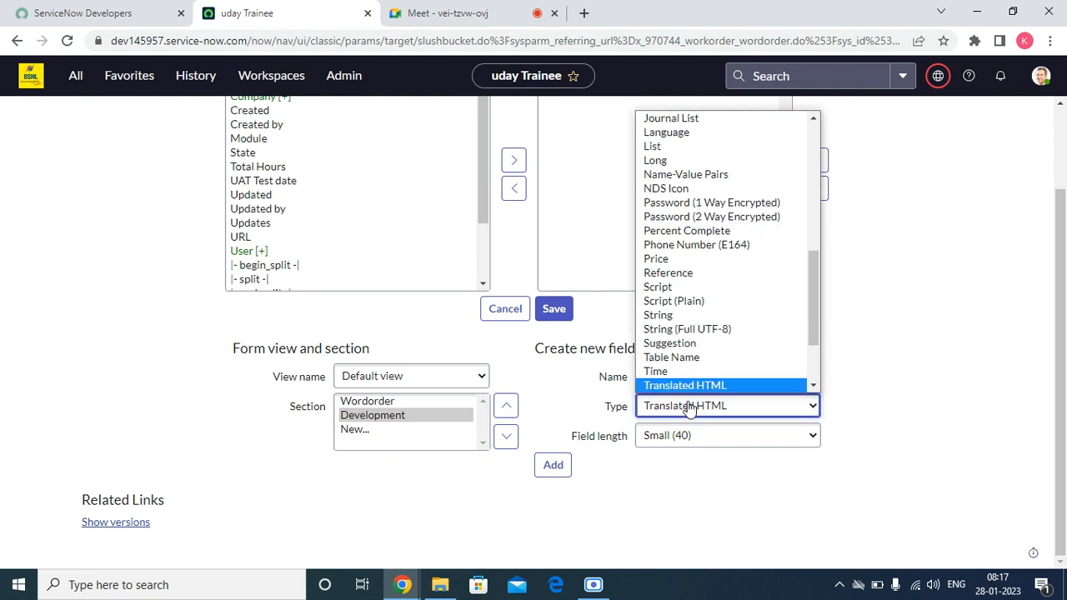
key(Down)
key(Down)
key(Down)
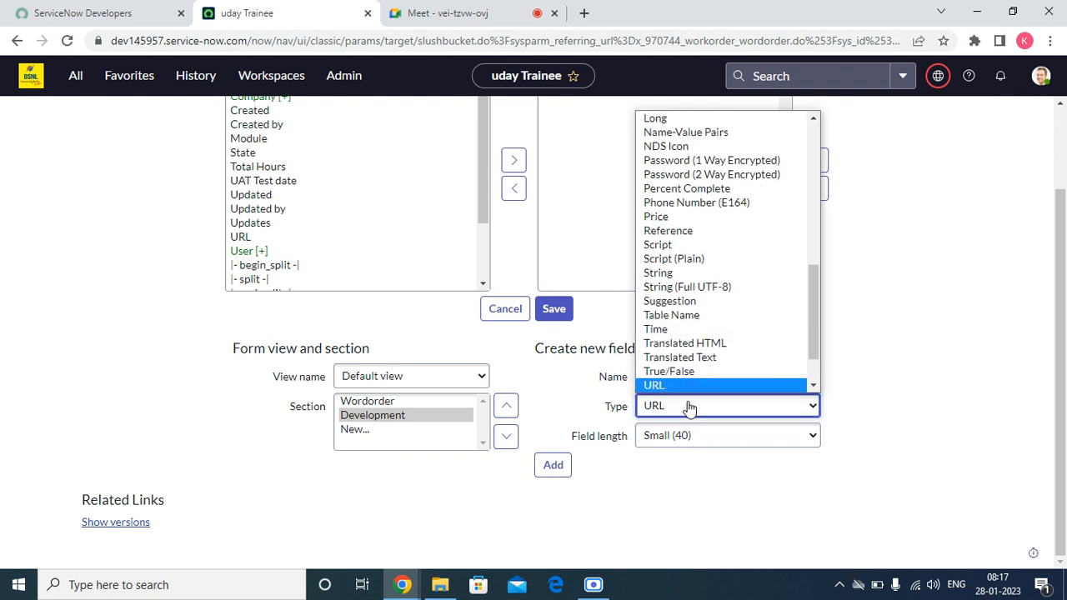
key(Up)
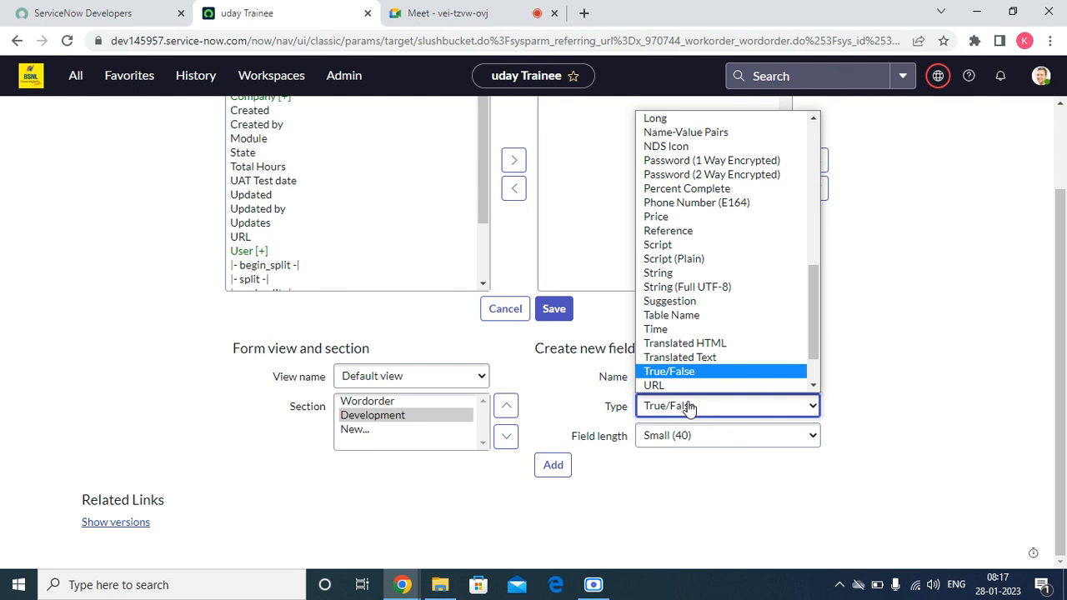
click(679, 362)
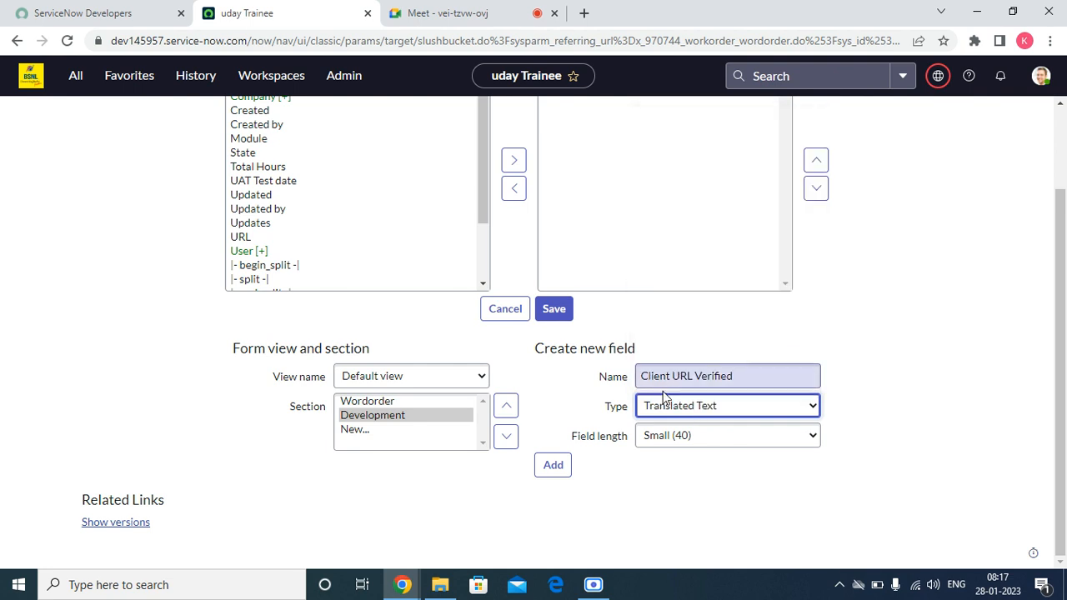
click(553, 467)
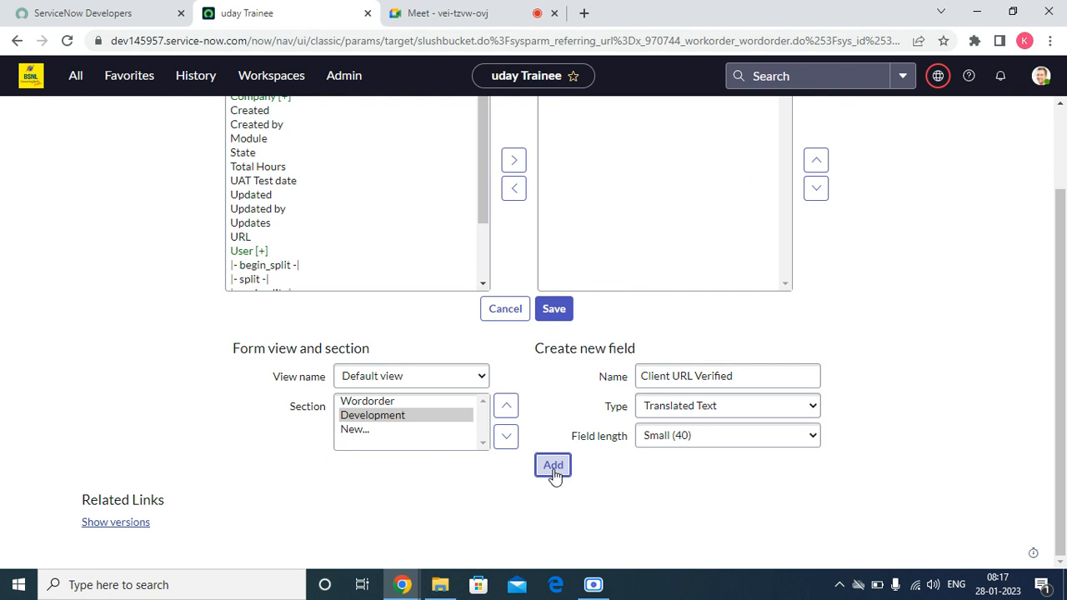
click(701, 377)
scroll(698, 381, down, 2)
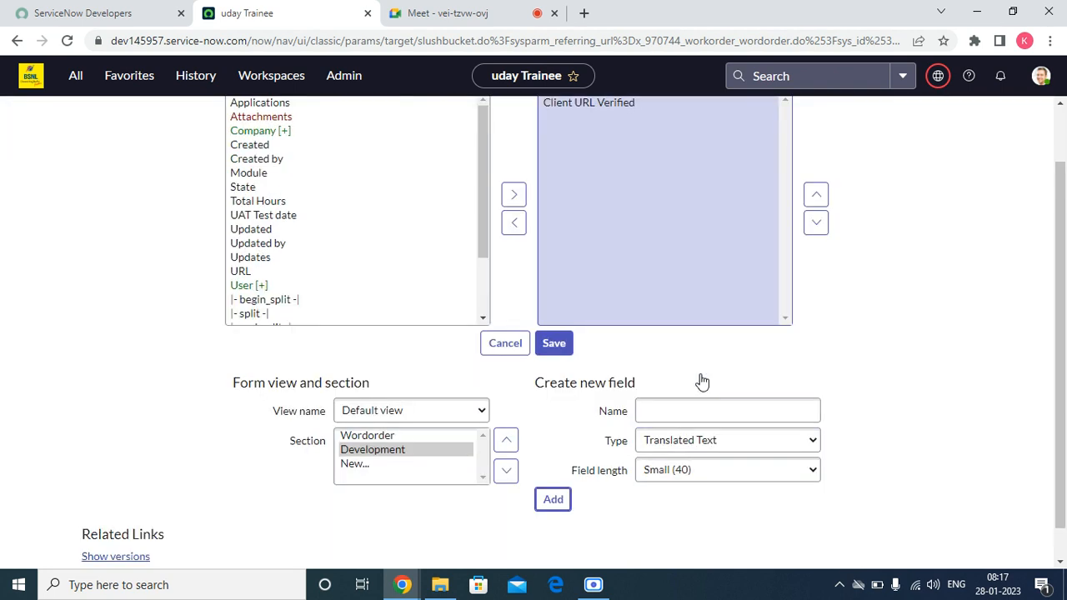
- Name the new Development section field Development Lead and set its type to Reference
click(661, 381)
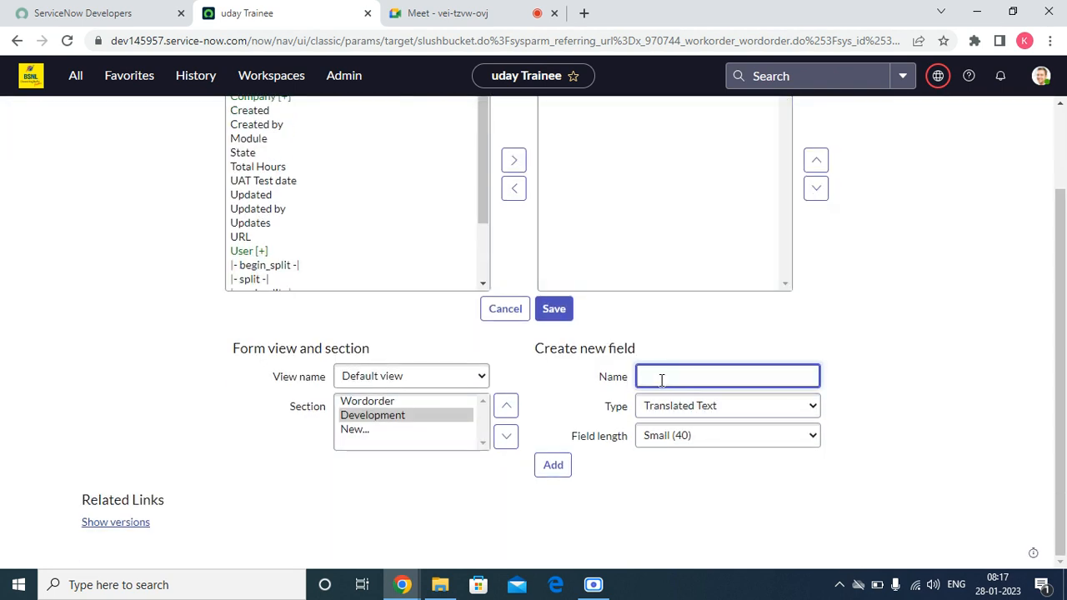
text(Deep)
key(BackSpace)
key(BackSpace)
text(velopment)
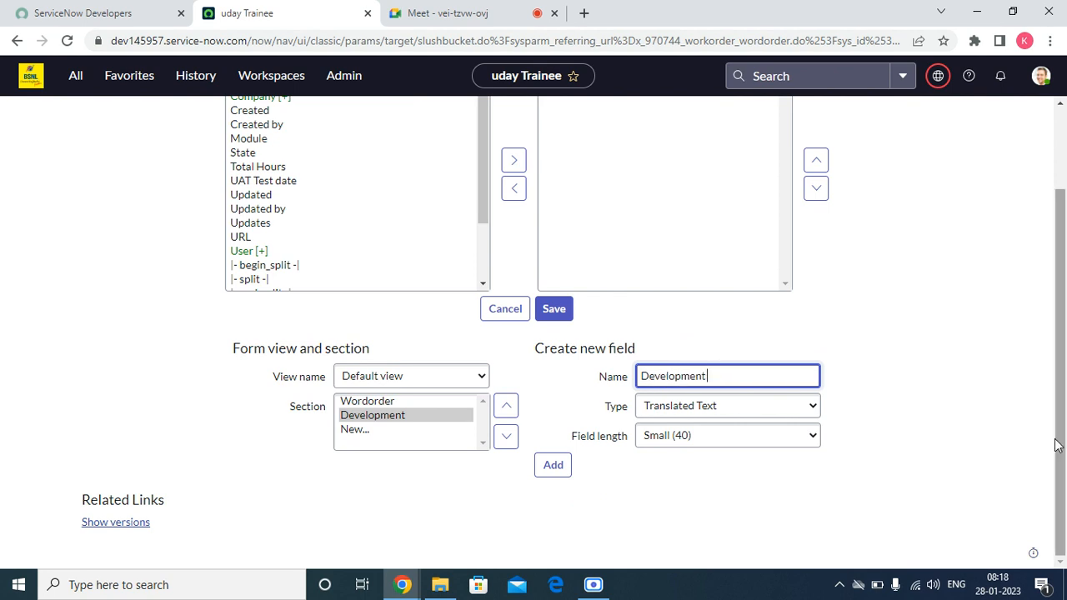
text( Lead)
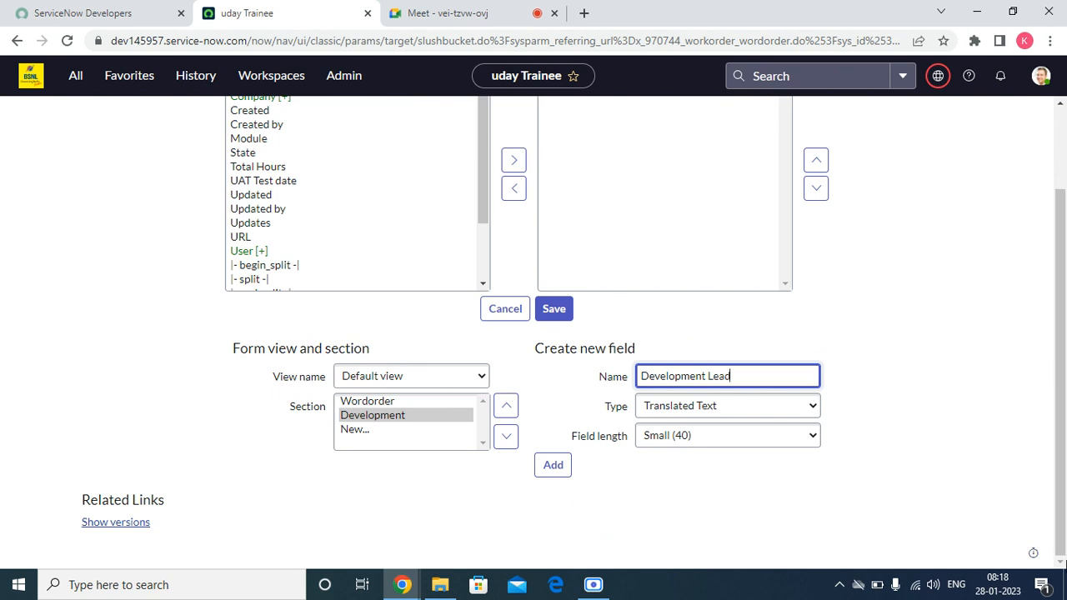
click(796, 405)
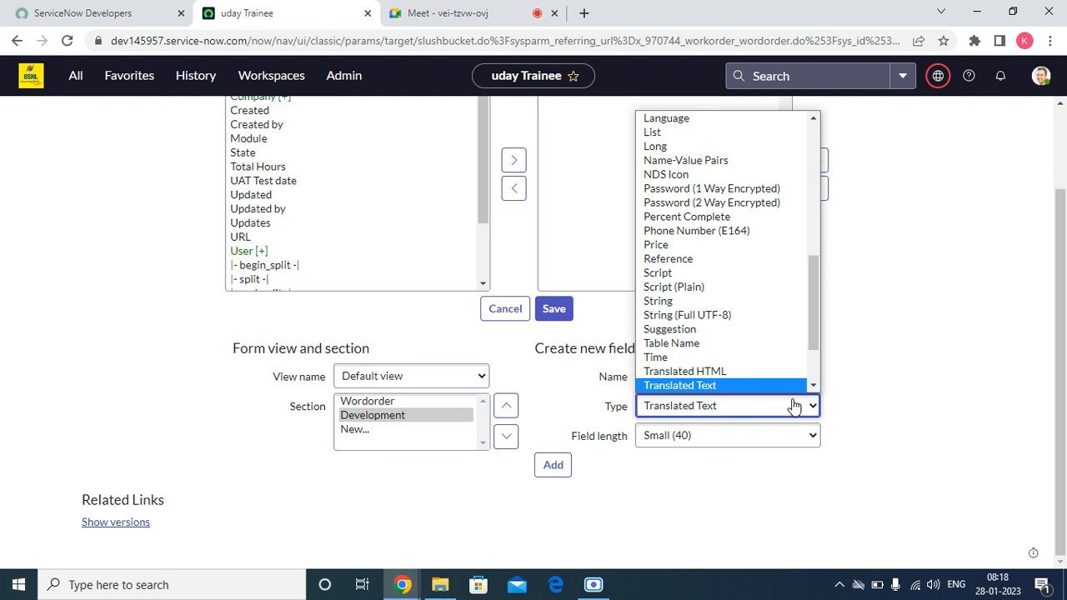
text(de)
text(r)
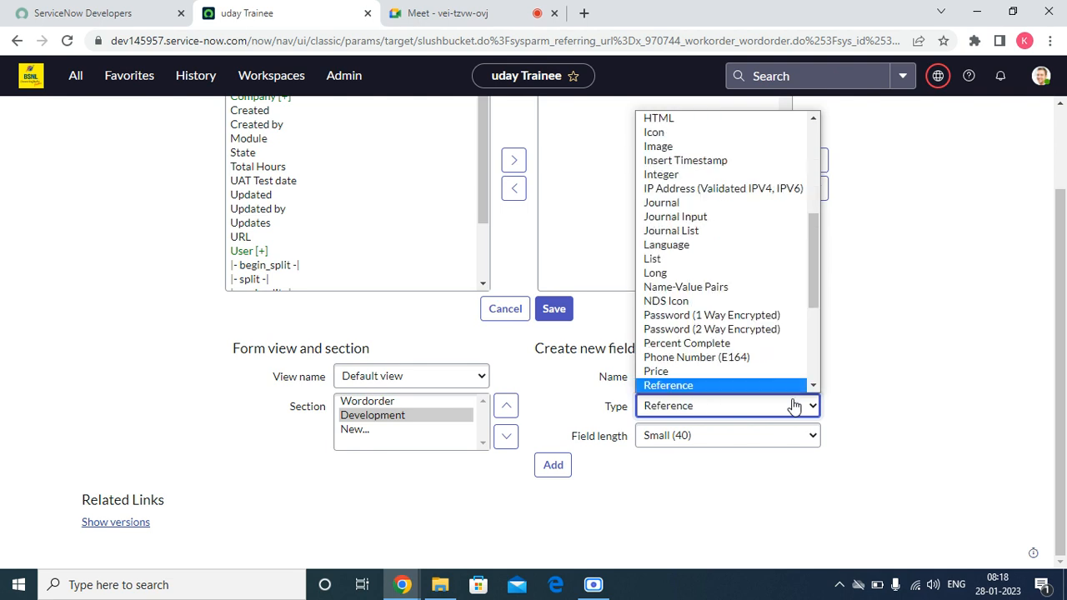
key(Return)
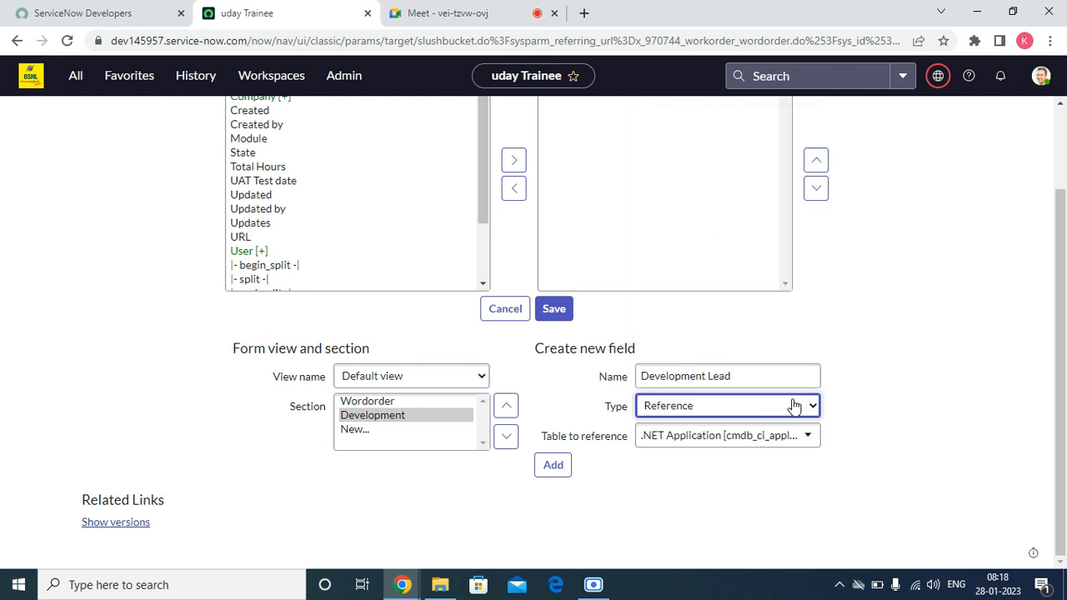
- Set User [sys_user] as the table to reference and add the Development Lead field to the section
click(765, 457)
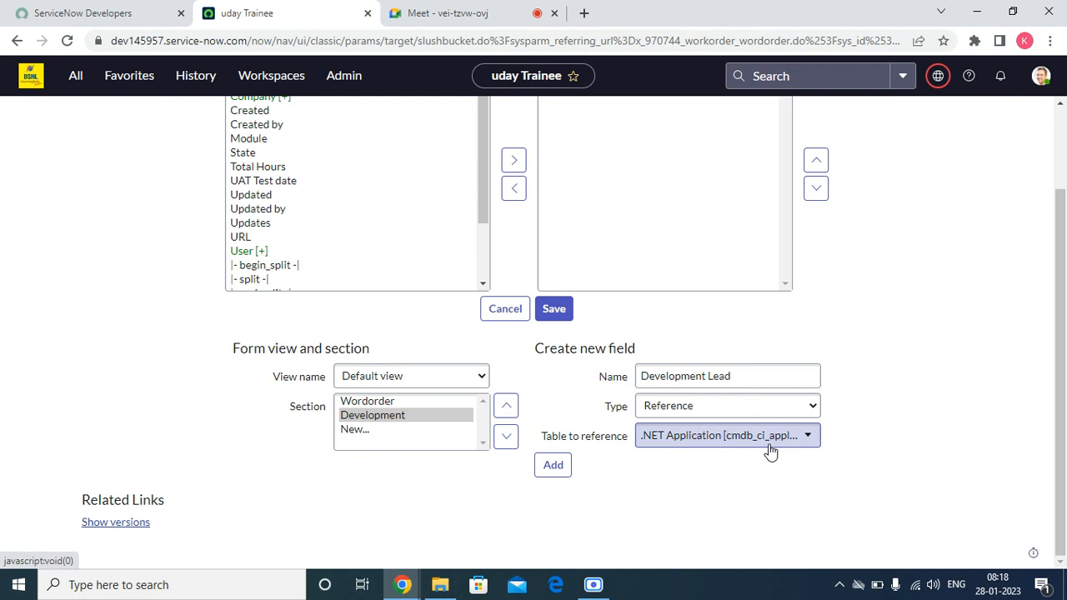
click(770, 451)
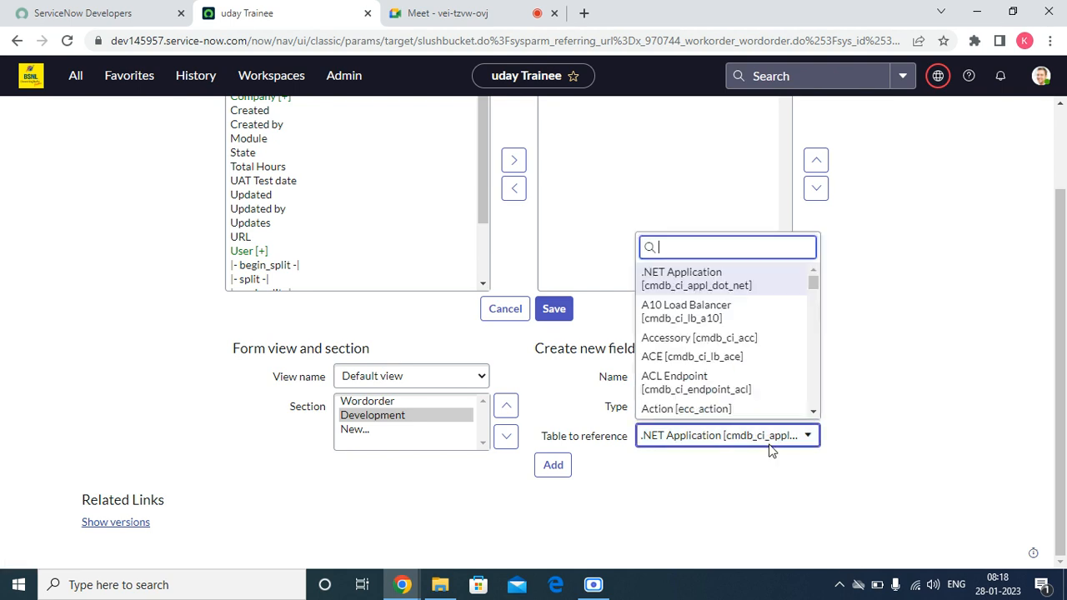
text(user)
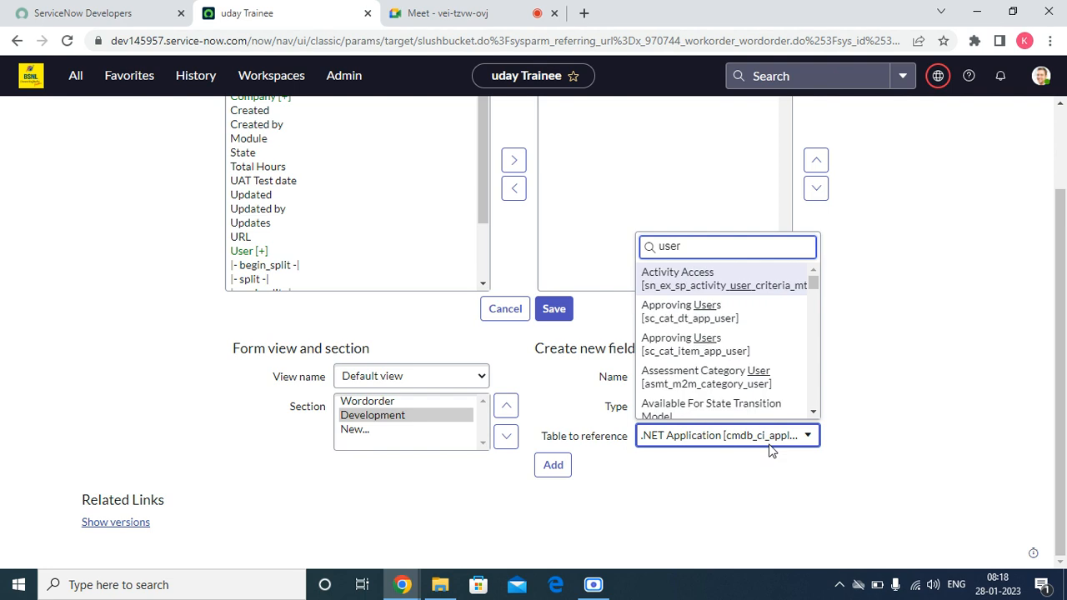
key(BackSpace)
key(BackSpace)
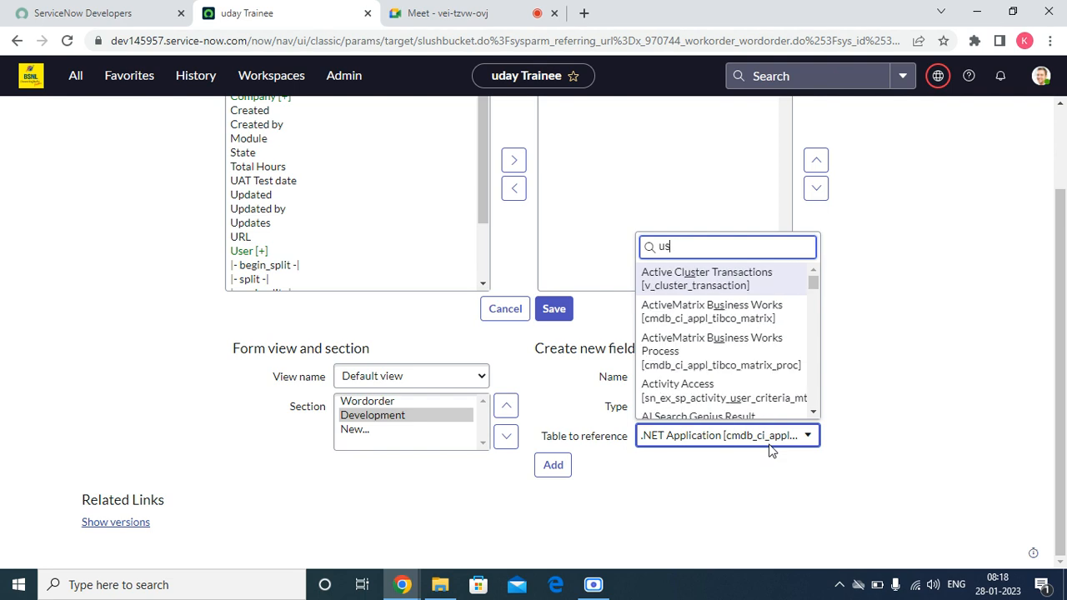
key(BackSpace)
key(BackSpace)
text(s)
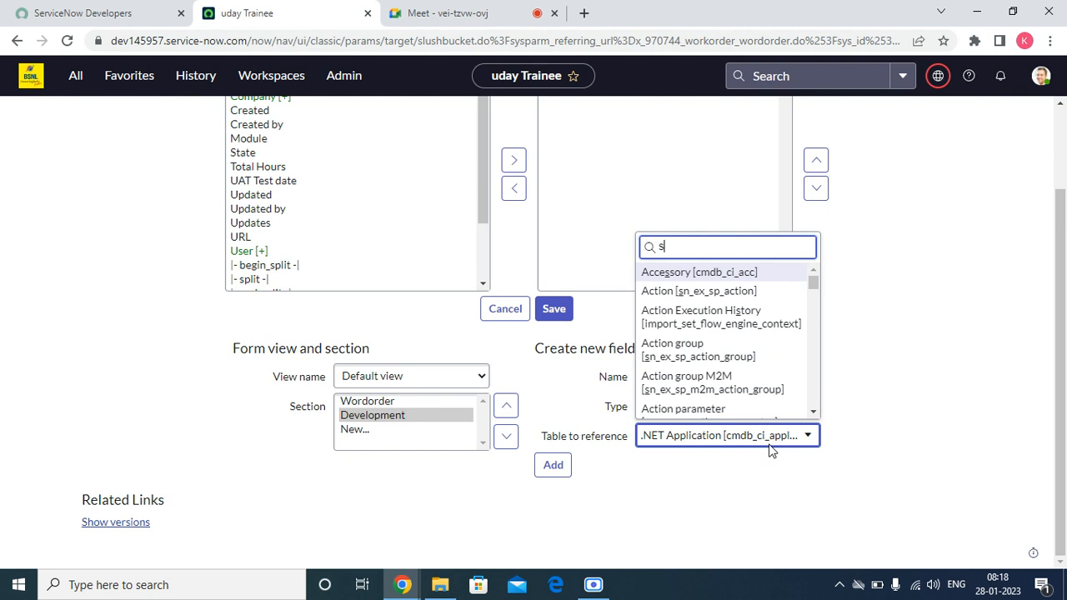
text(ys)
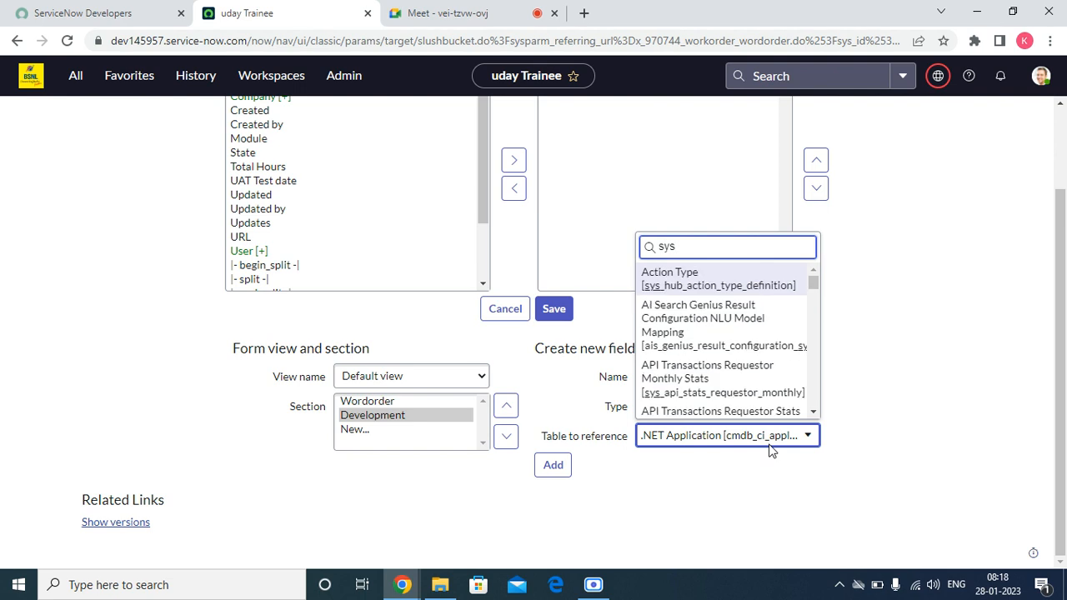
text(_user)
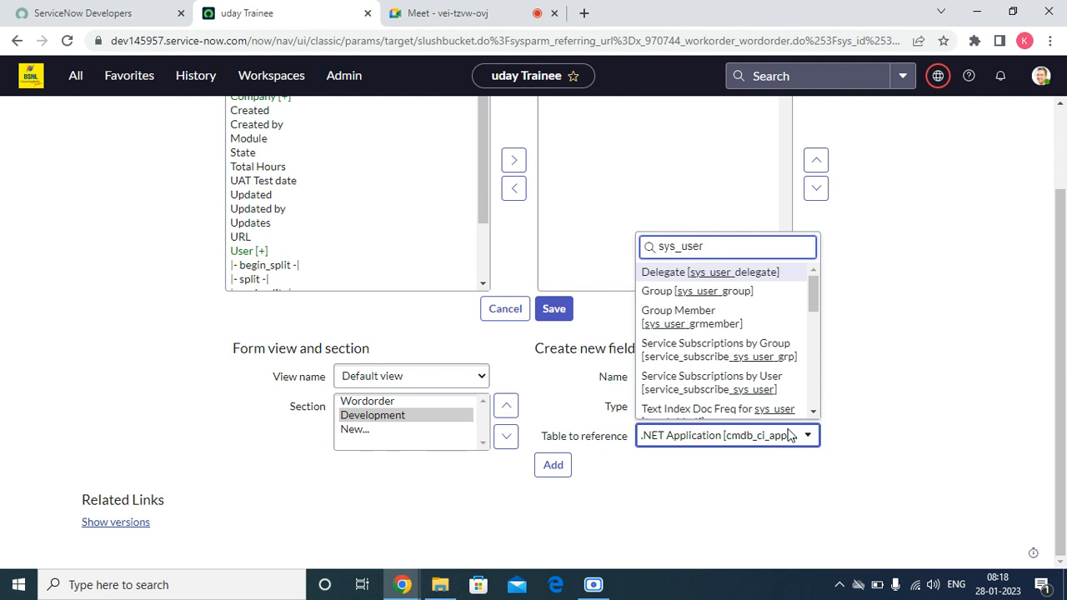
scroll(787, 412, down, 1)
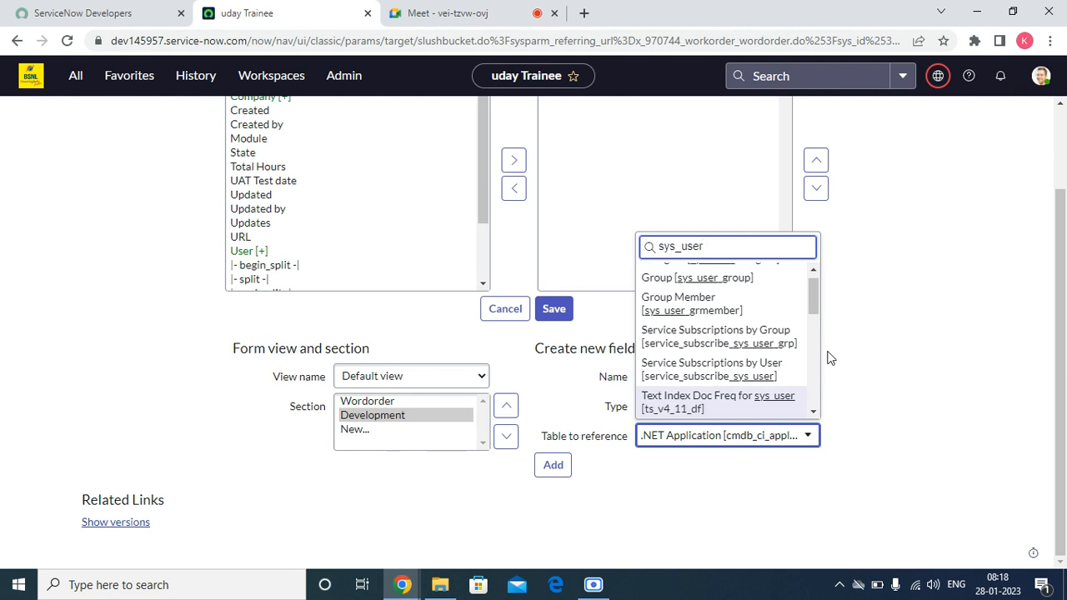
scroll(744, 333, down, 5)
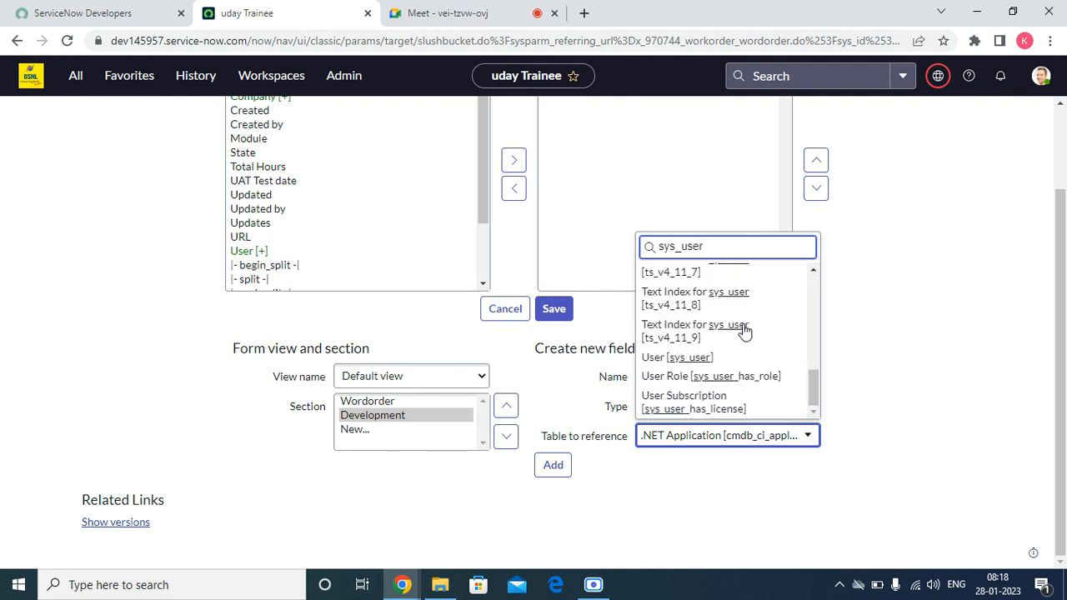
click(702, 367)
click(553, 464)
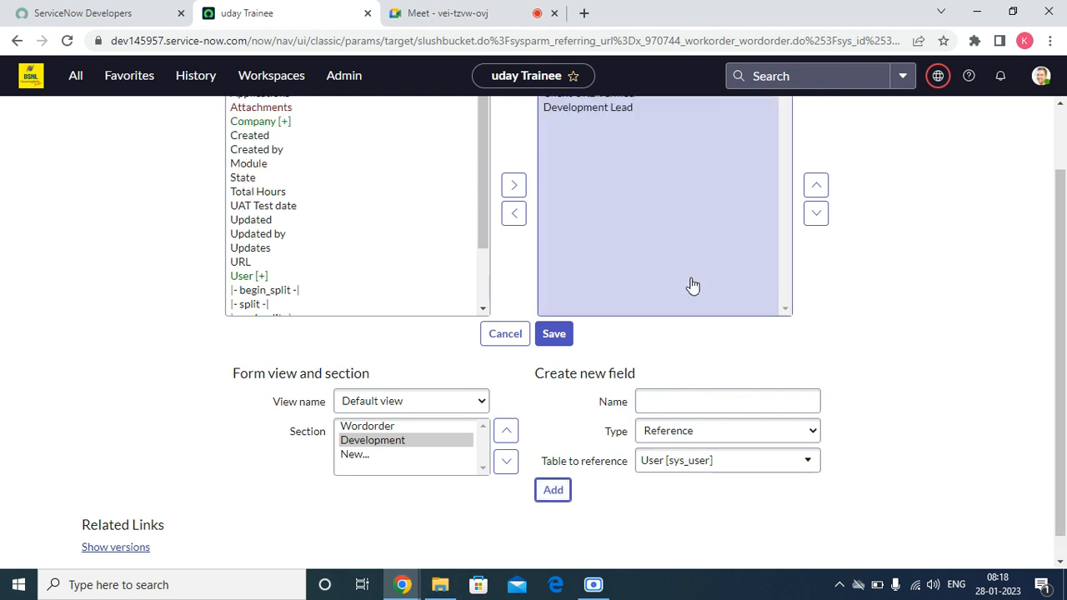
- Try to add a new field named Total Hours of type Decimal to the Development section
scroll(692, 285, up, 2)
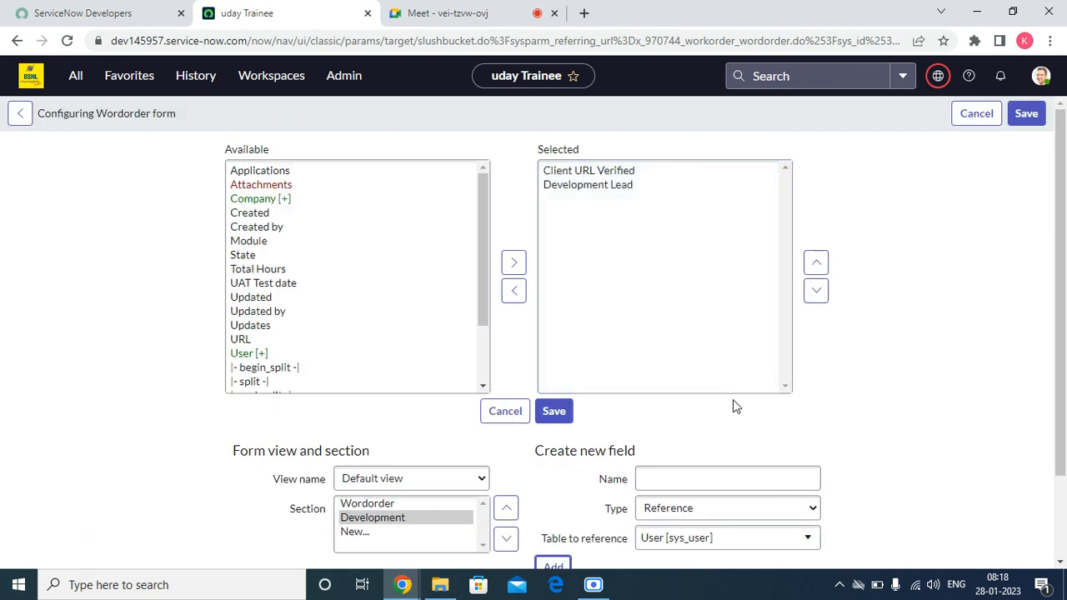
scroll(723, 384, down, 2)
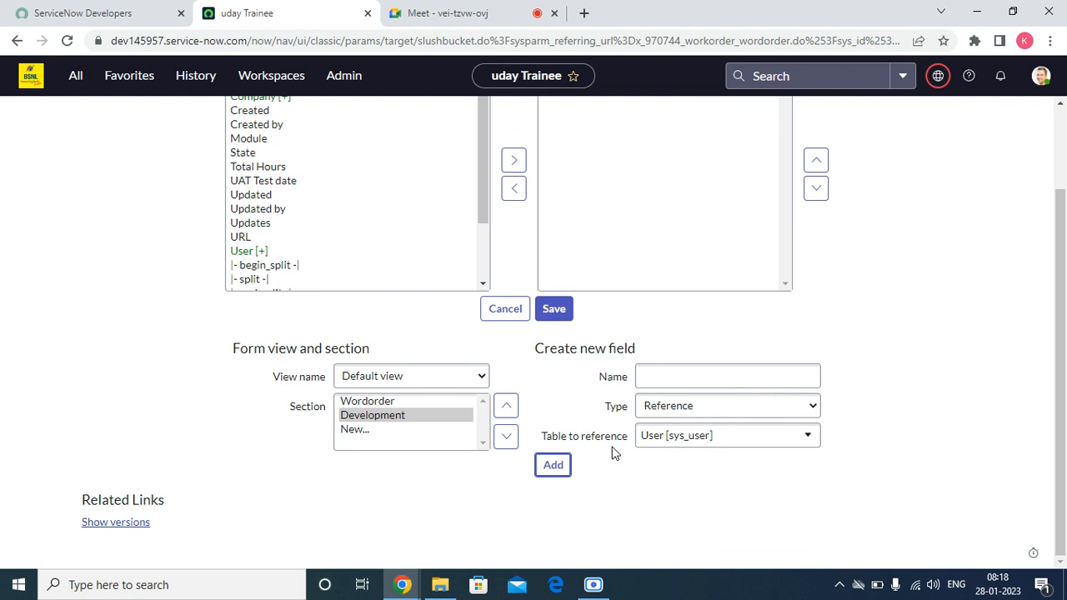
click(685, 377)
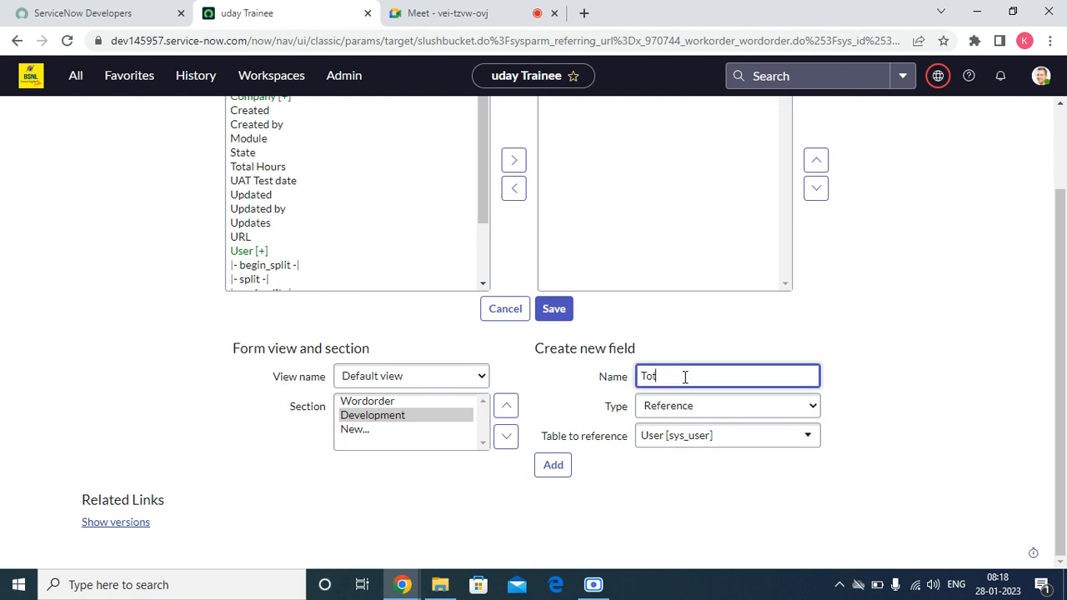
text(Total Housr)
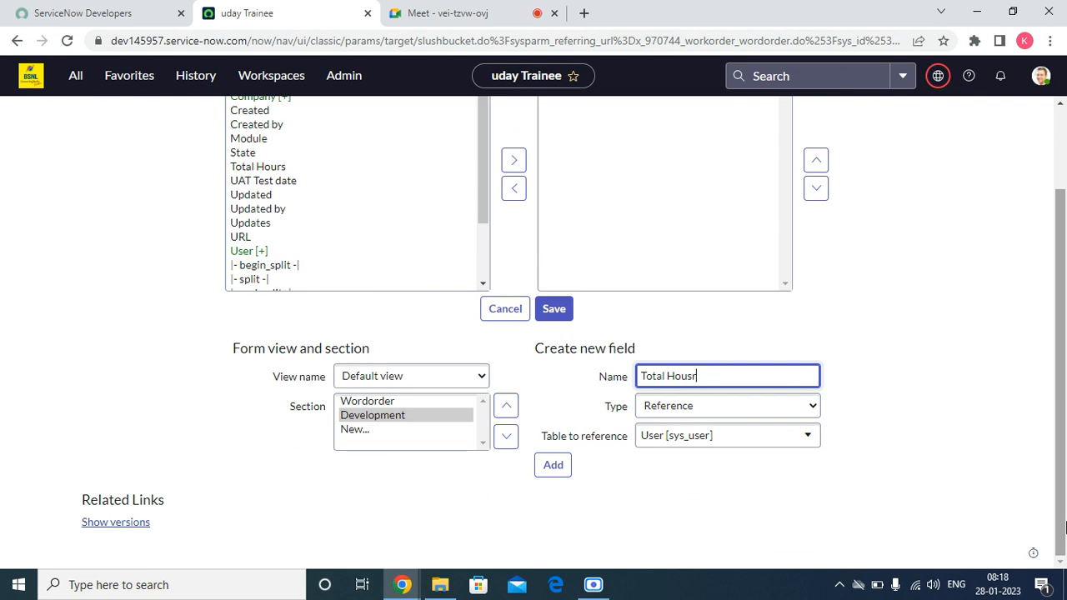
key(BackSpace)
key(BackSpace)
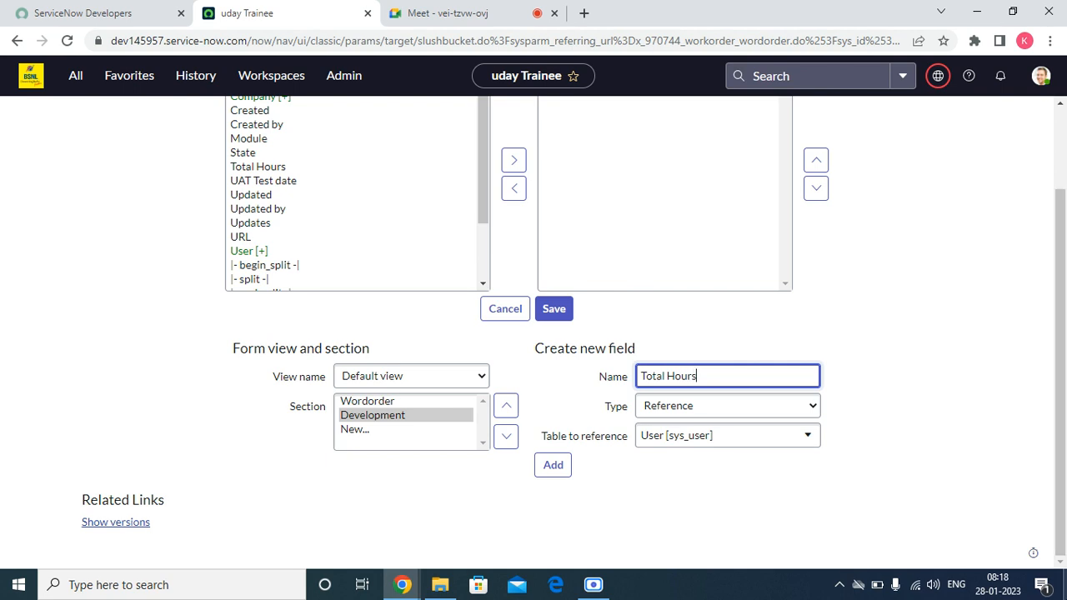
click(757, 408)
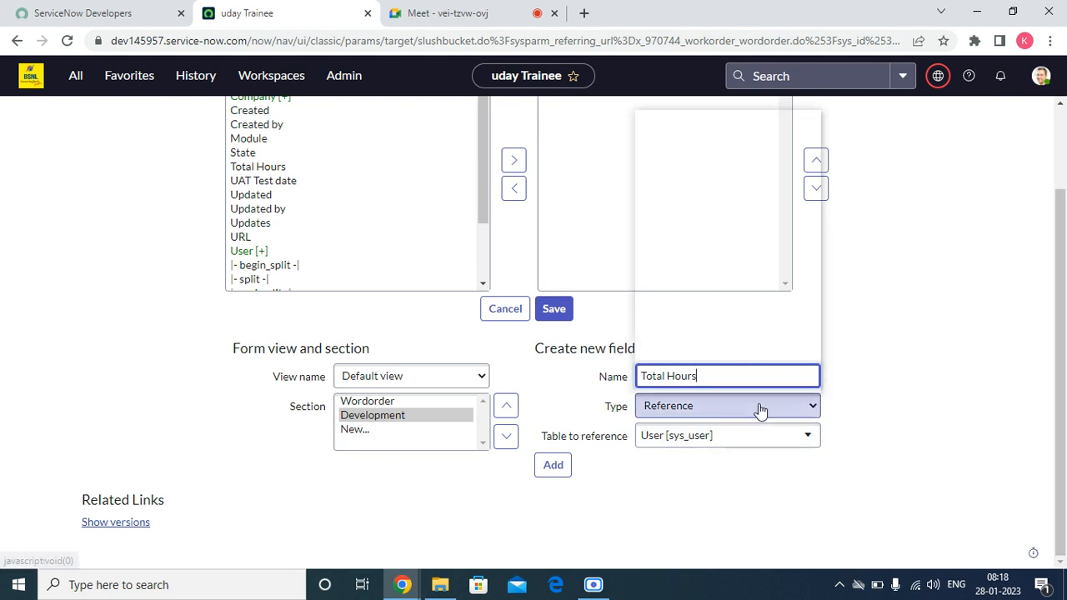
text(dec)
click(720, 160)
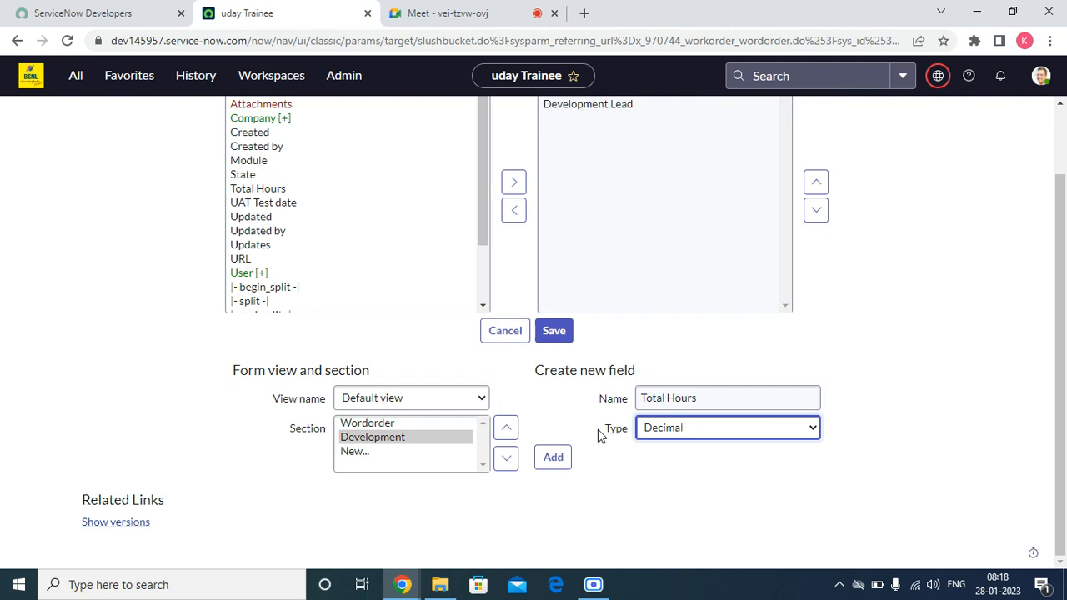
click(571, 456)
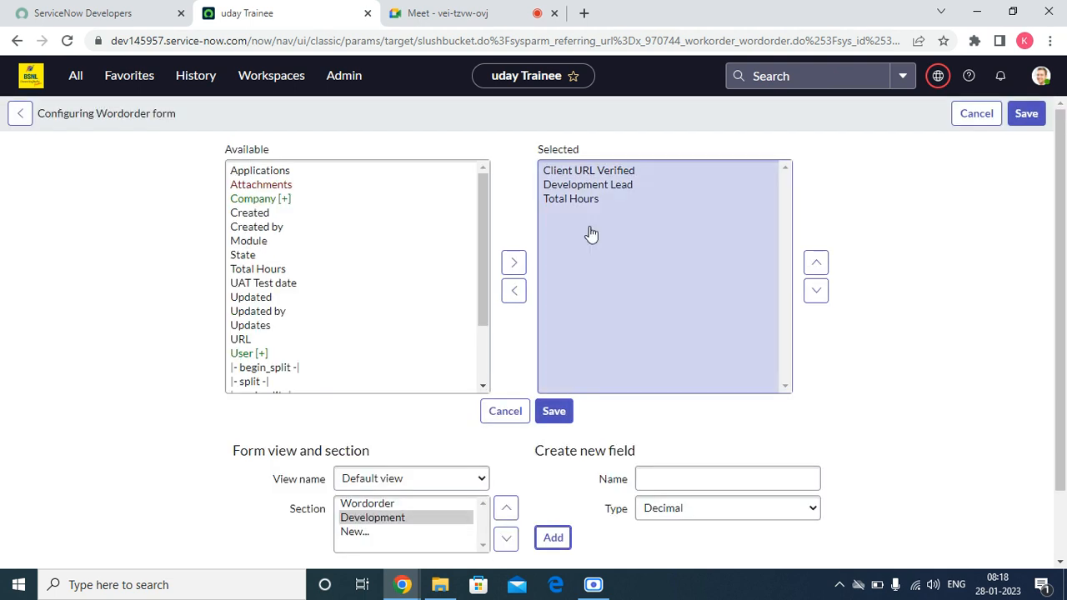
- Add a String field named Update set Name with field length Medium (100) to the Development section
click(699, 398)
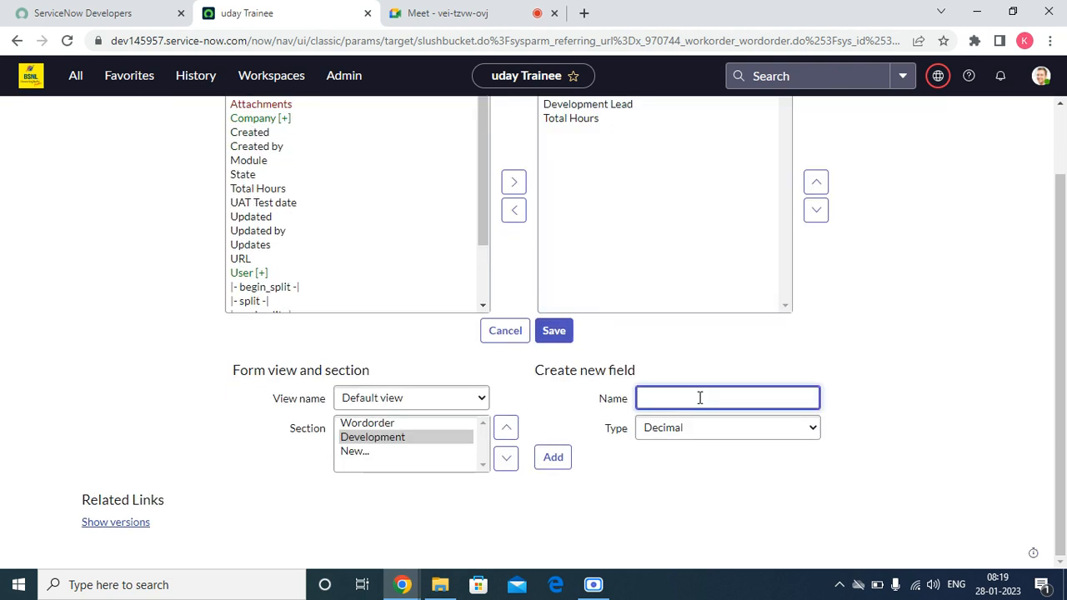
text(Update set NAME)
key(BackSpace)
key(BackSpace)
key(BackSpace)
text(ame)
click(686, 444)
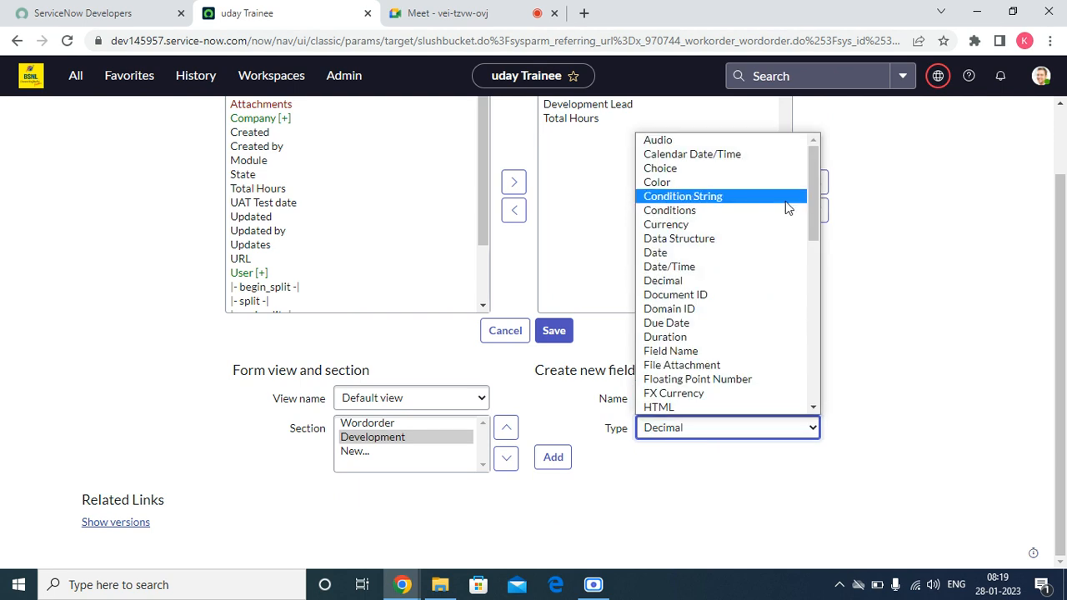
scroll(767, 250, down, 10)
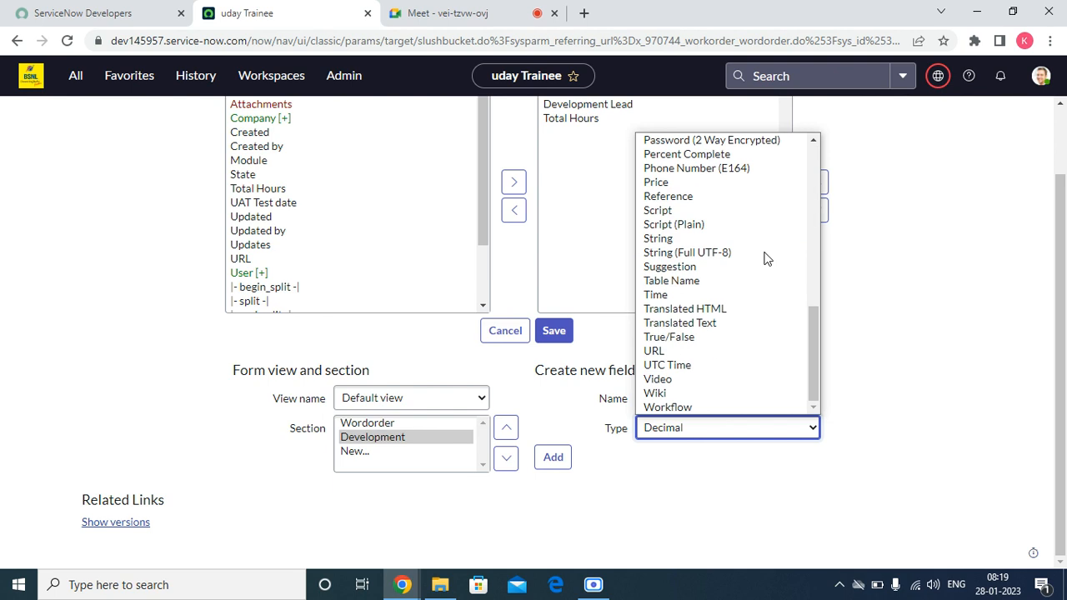
click(656, 241)
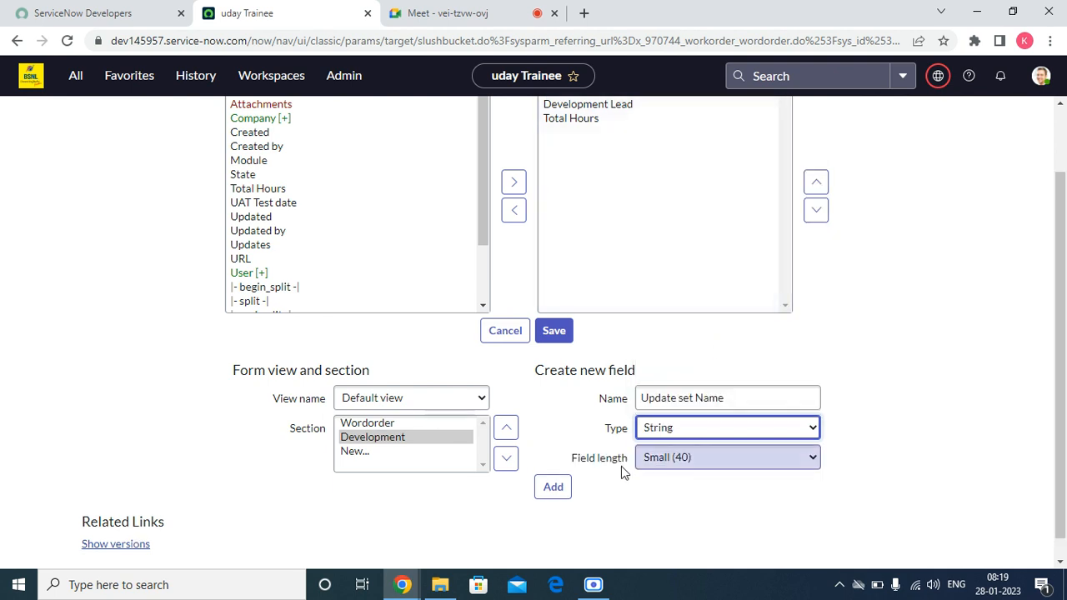
click(664, 461)
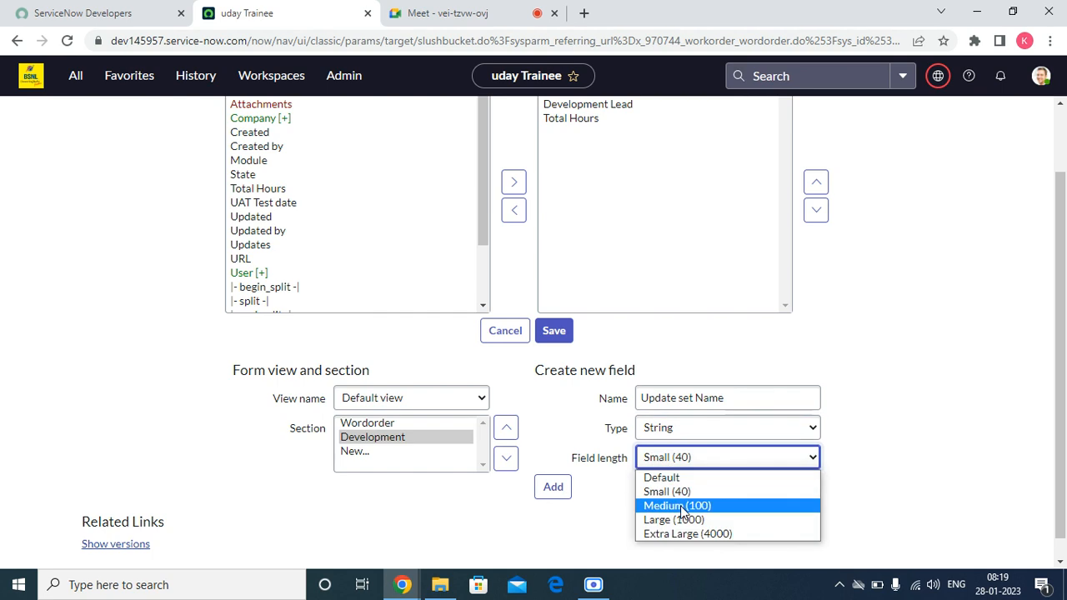
click(677, 507)
click(554, 487)
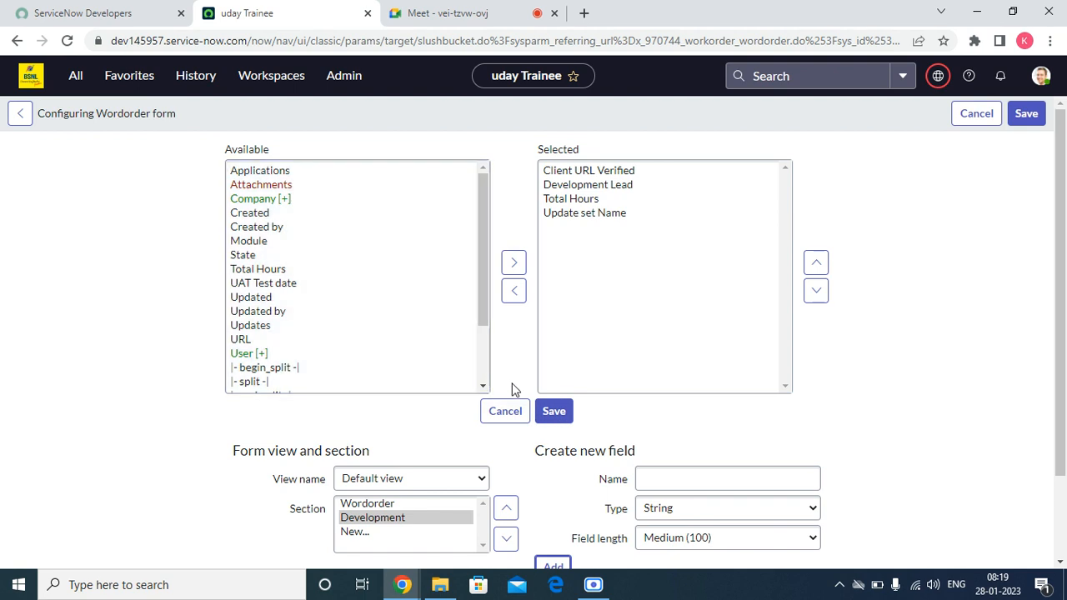
- Remove the duplicated Total Hours field from the Development section and save the form layout
click(557, 410)
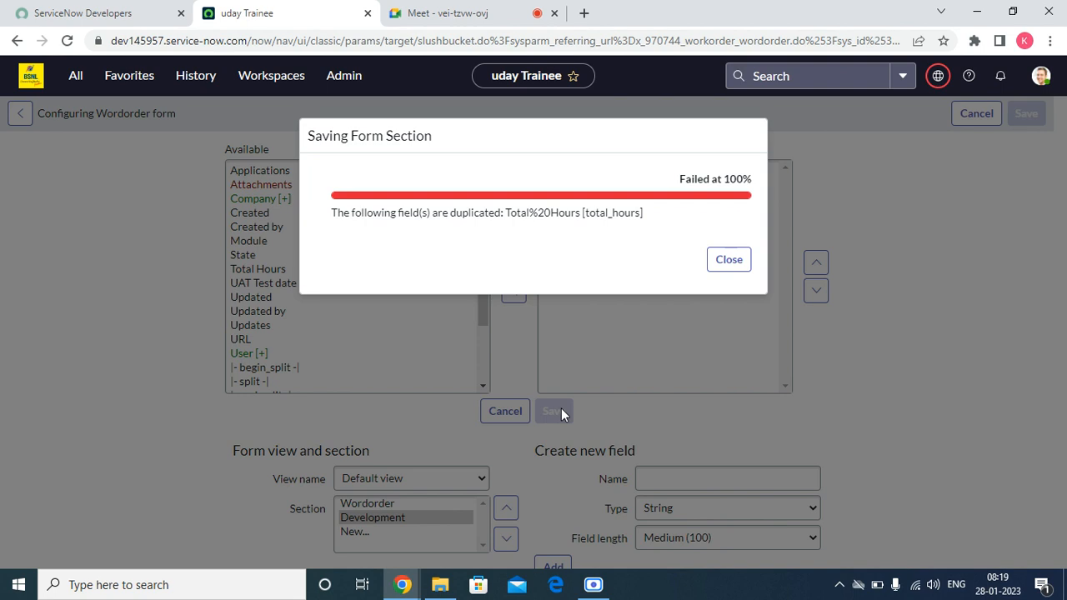
click(720, 261)
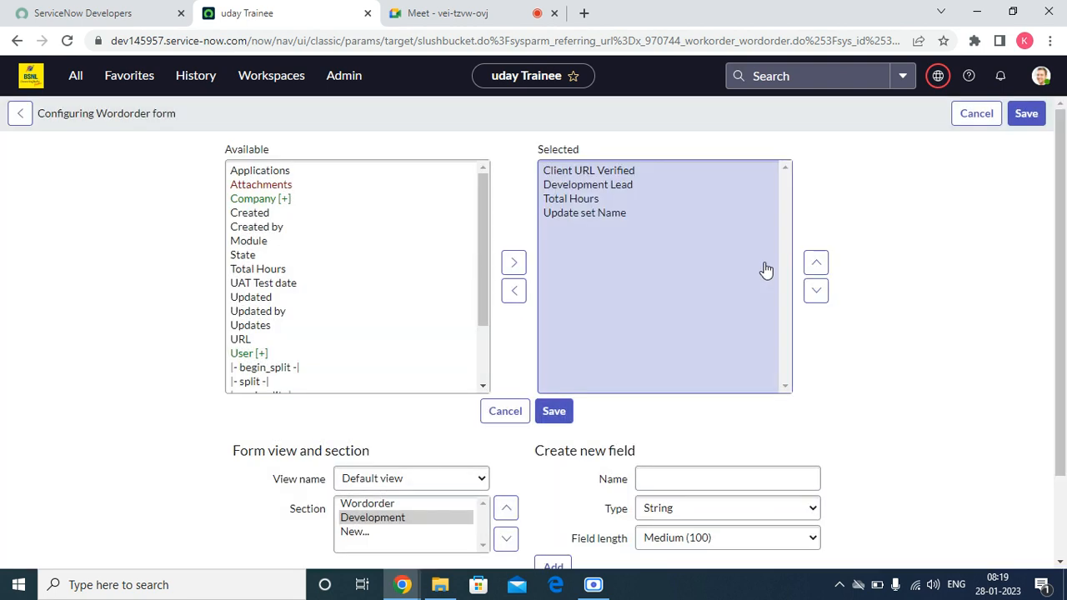
click(557, 200)
scroll(775, 317, down, 2)
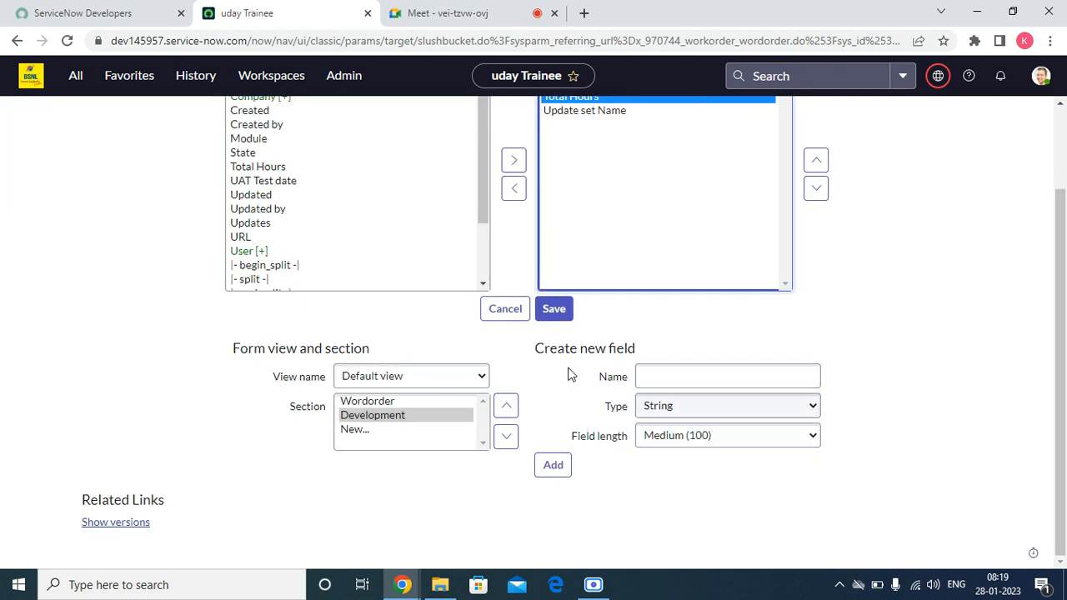
click(514, 187)
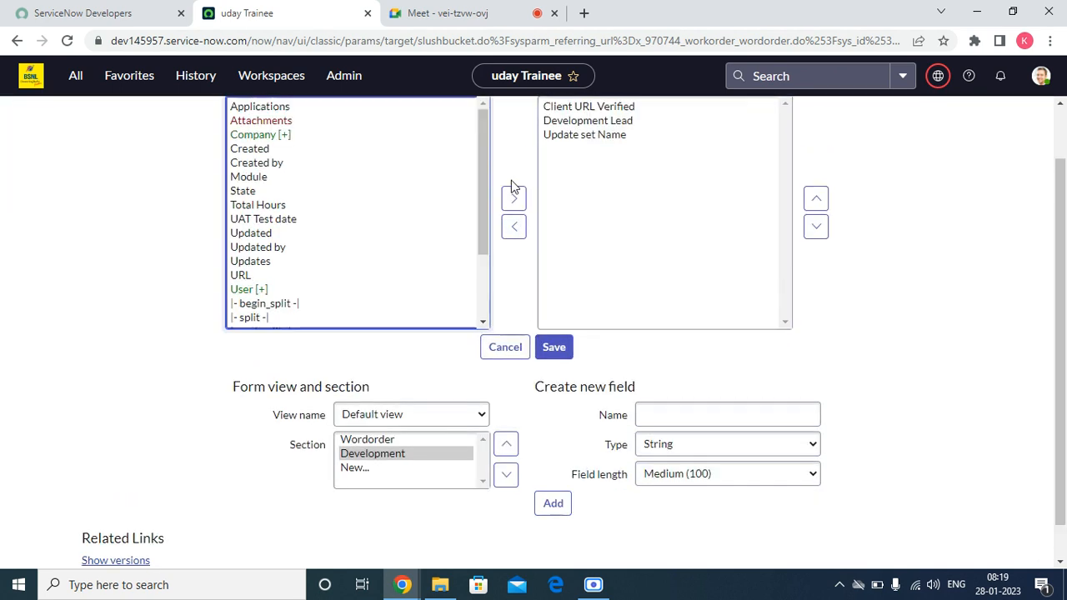
click(563, 352)
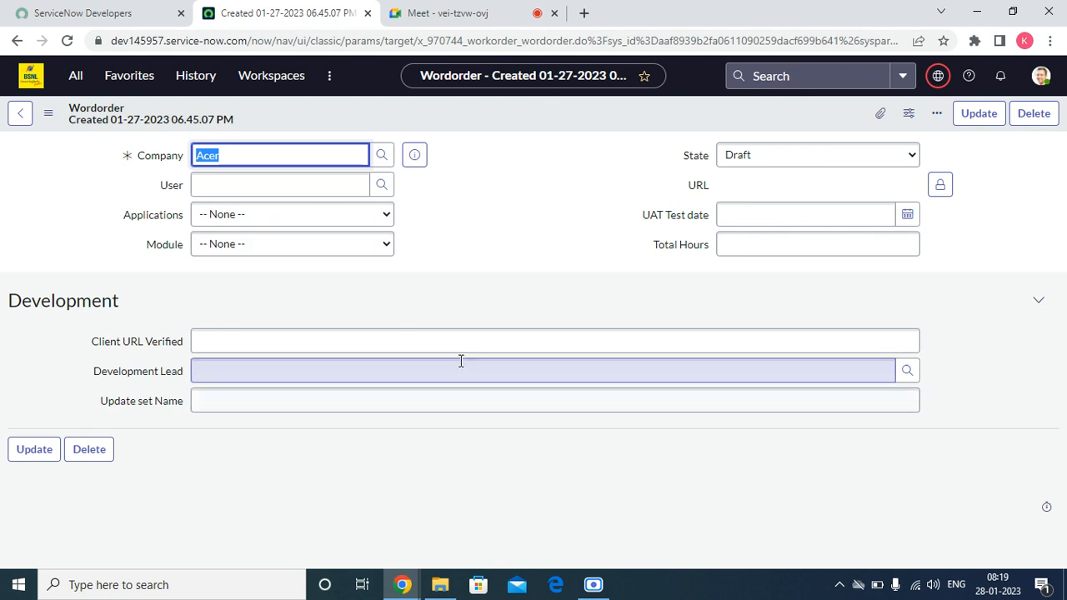
- Open the dictionary entry of the Client URL Verified field and show its choice list specification
click(369, 327)
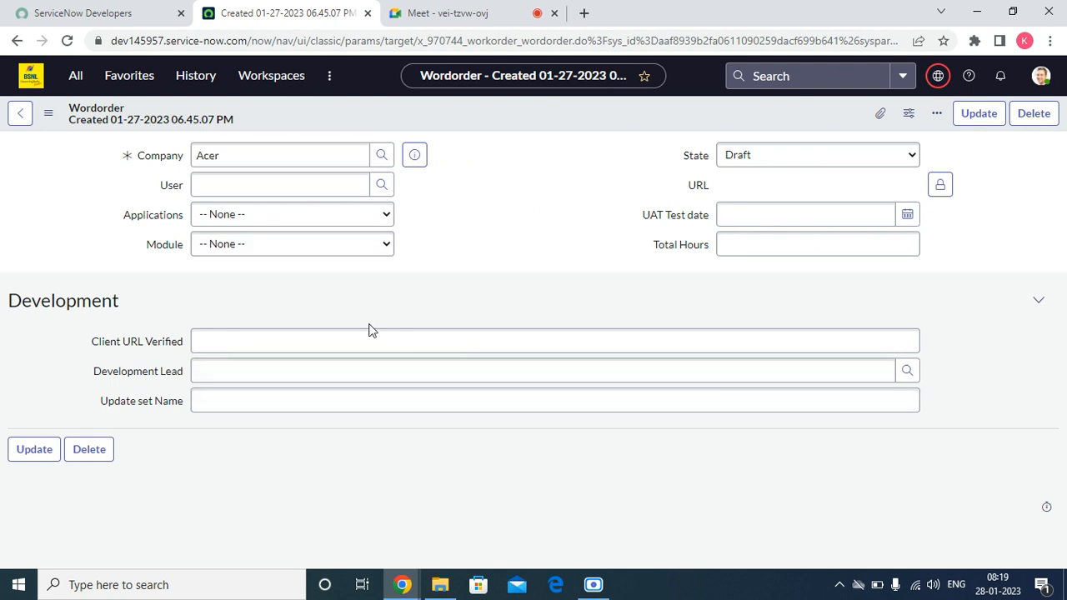
click(239, 341)
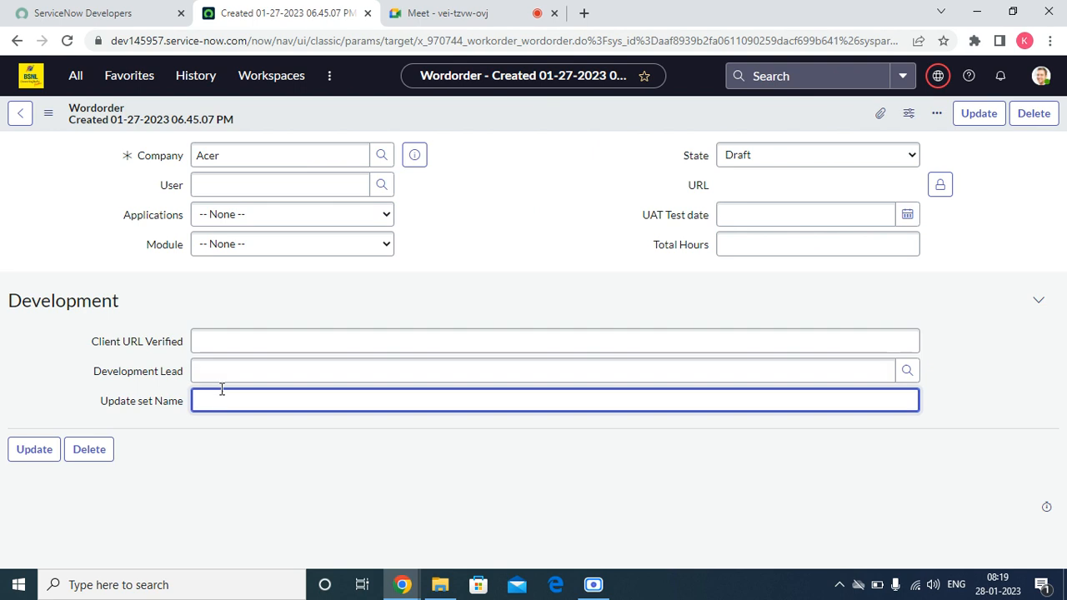
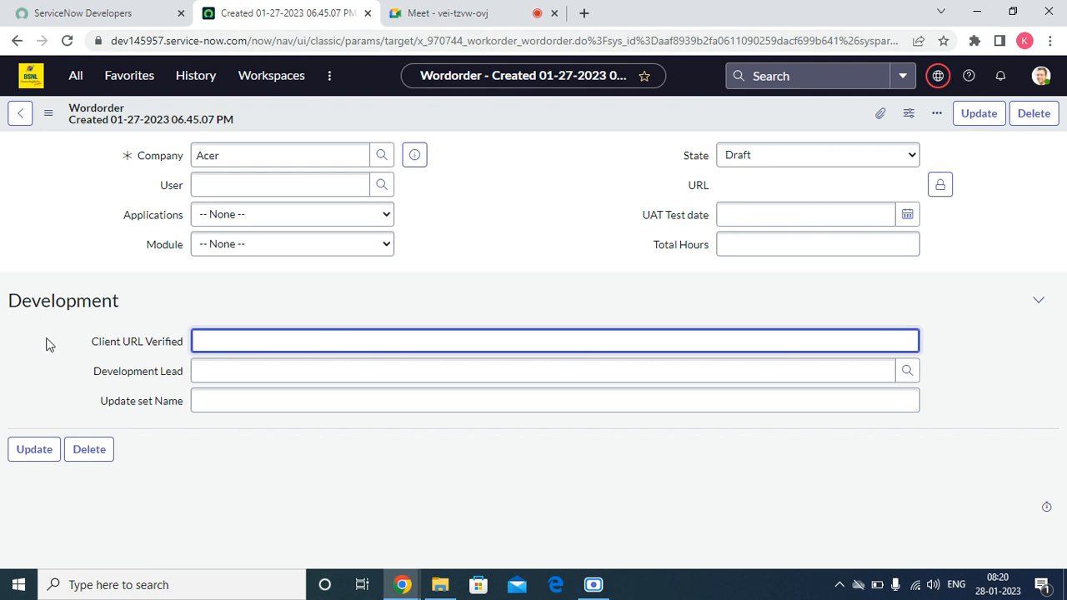
right_click(121, 344)
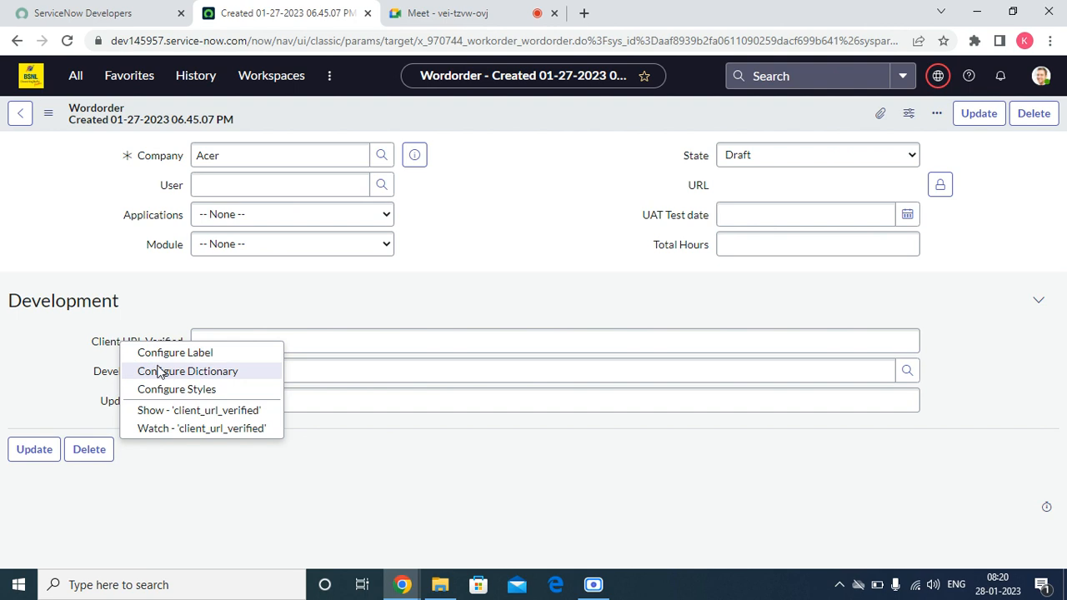
click(167, 377)
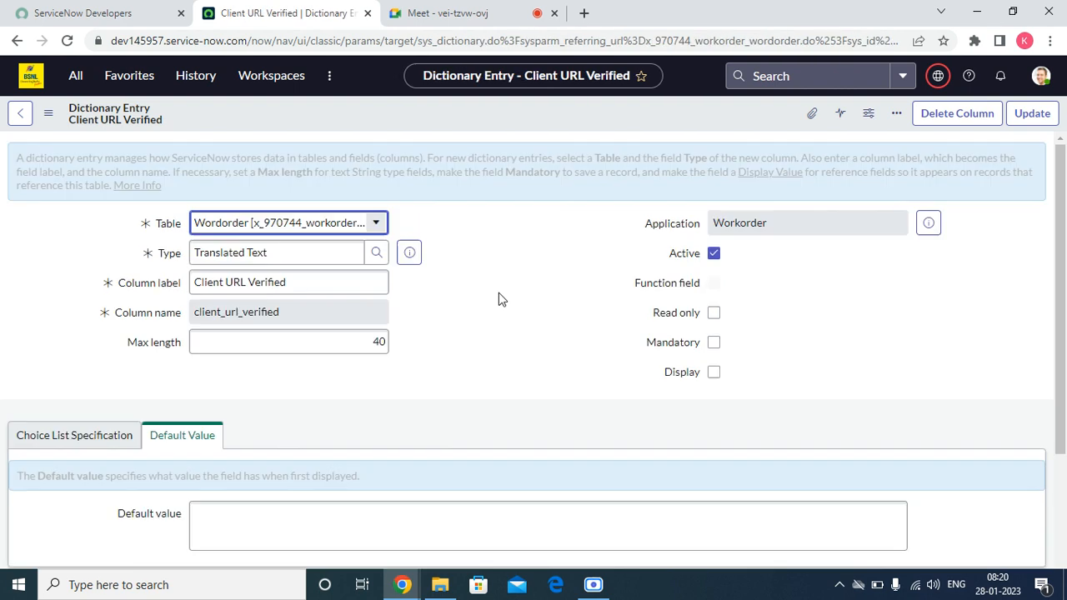
scroll(510, 291, down, 3)
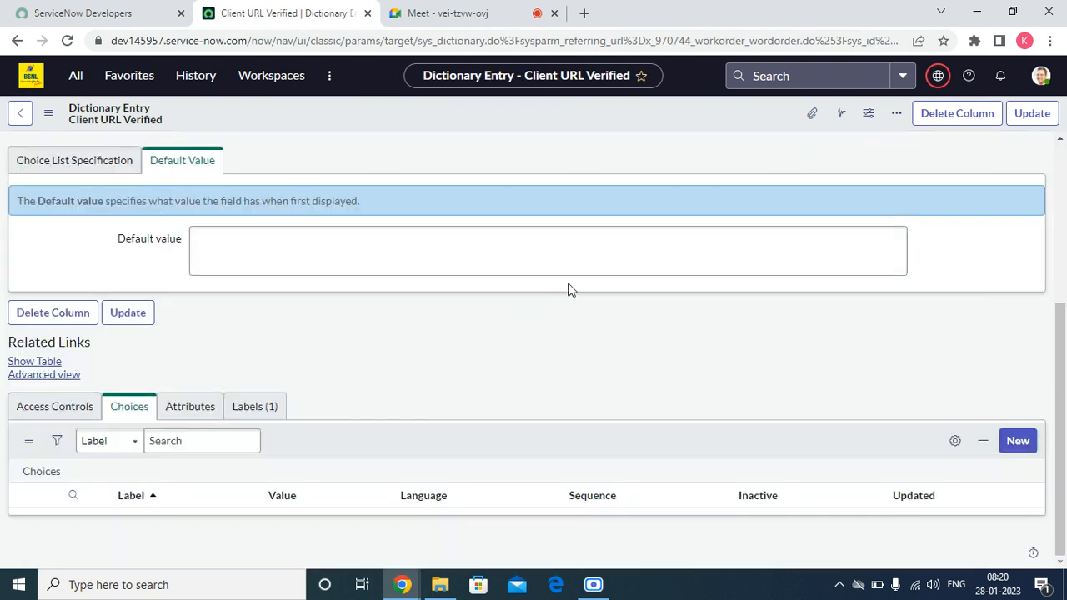
click(27, 160)
scroll(429, 339, up, 3)
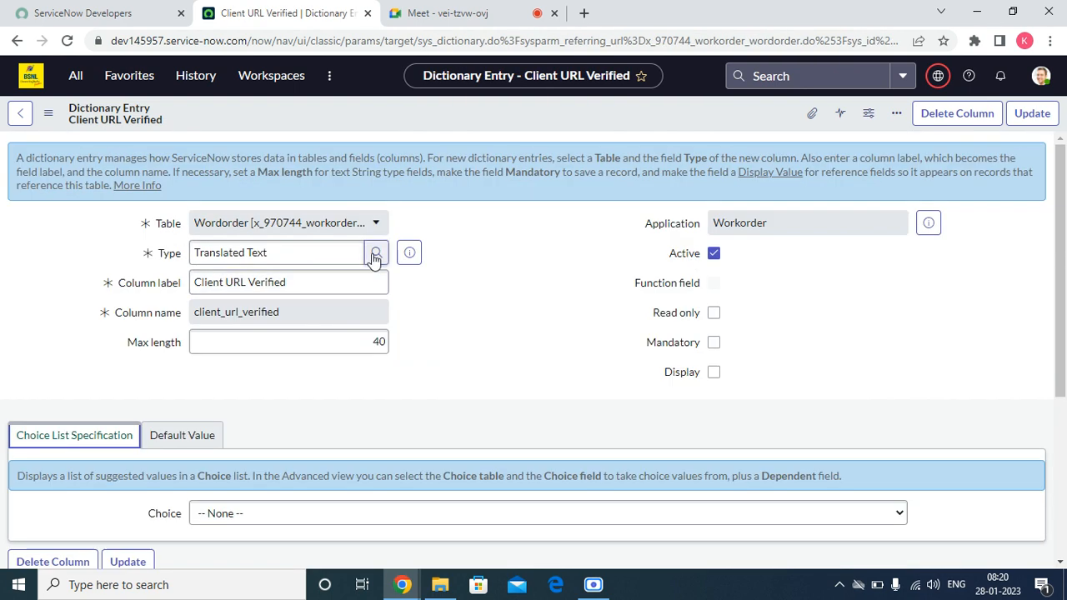
click(374, 254)
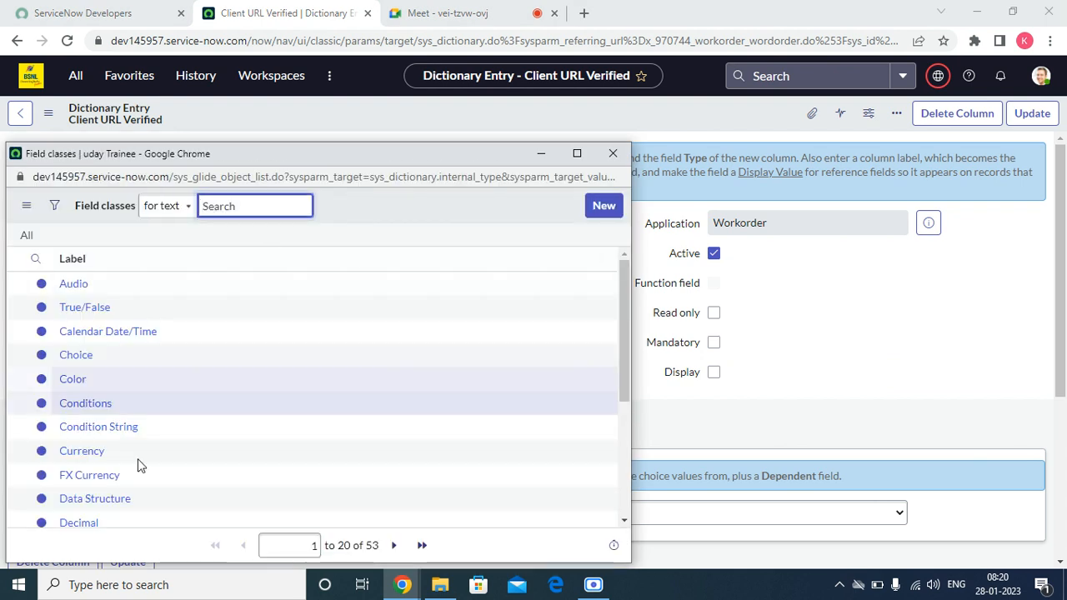
scroll(172, 346, down, 3)
click(576, 154)
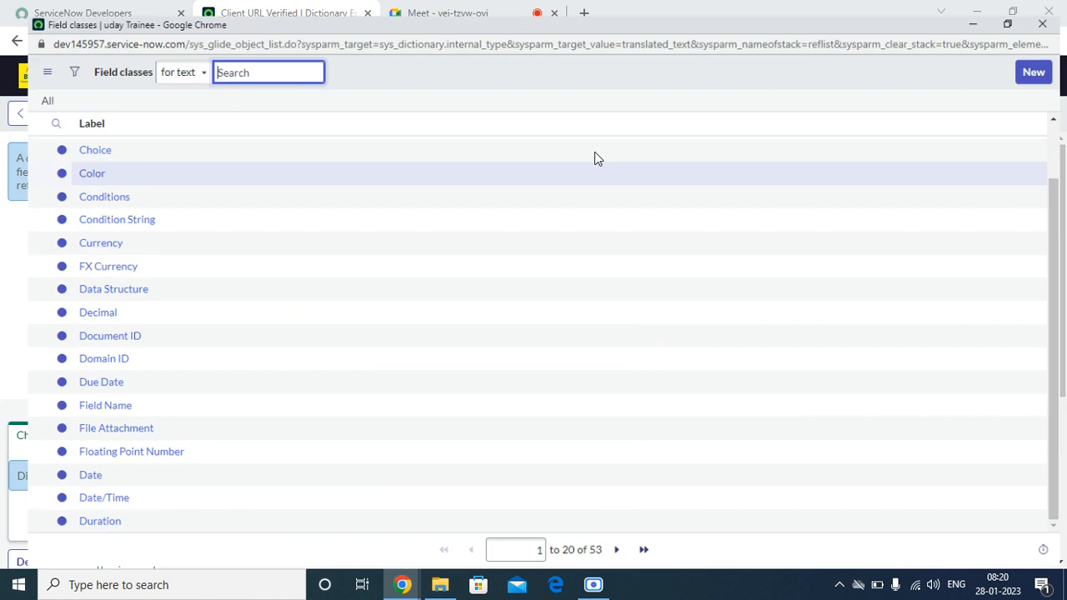
click(1050, 10)
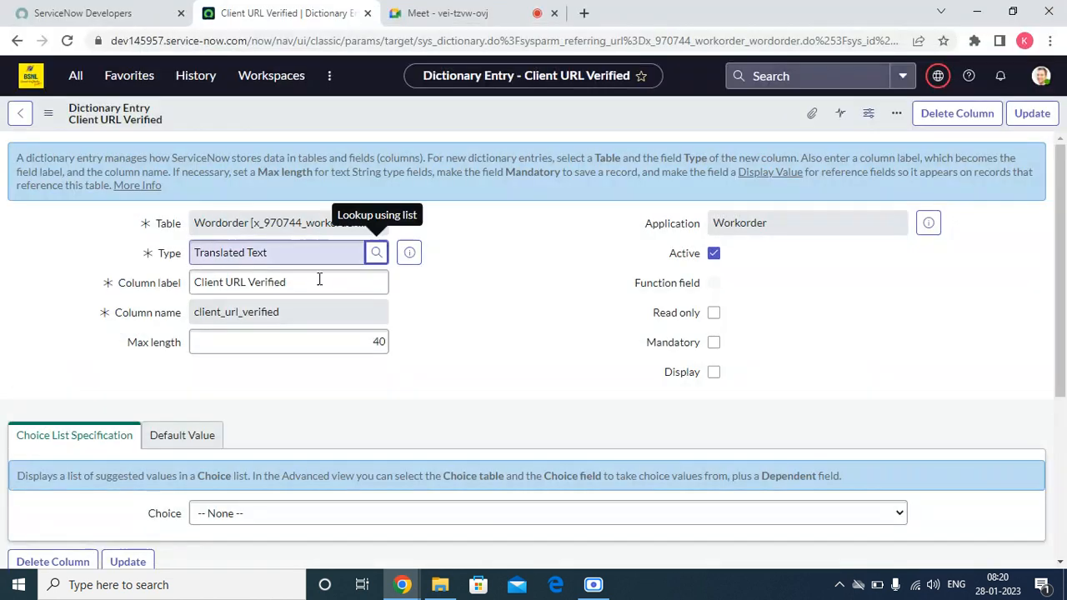
- Replace the Client URL Verified field's type with True/False, looking it up with "true"
double_click(307, 252)
triple_click(308, 251)
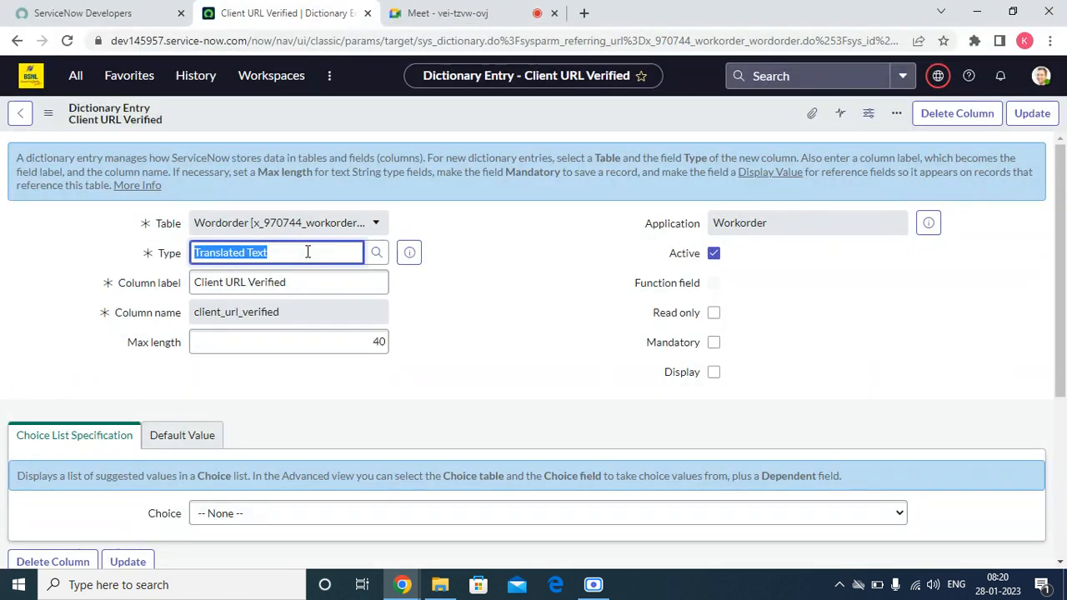
text(true)
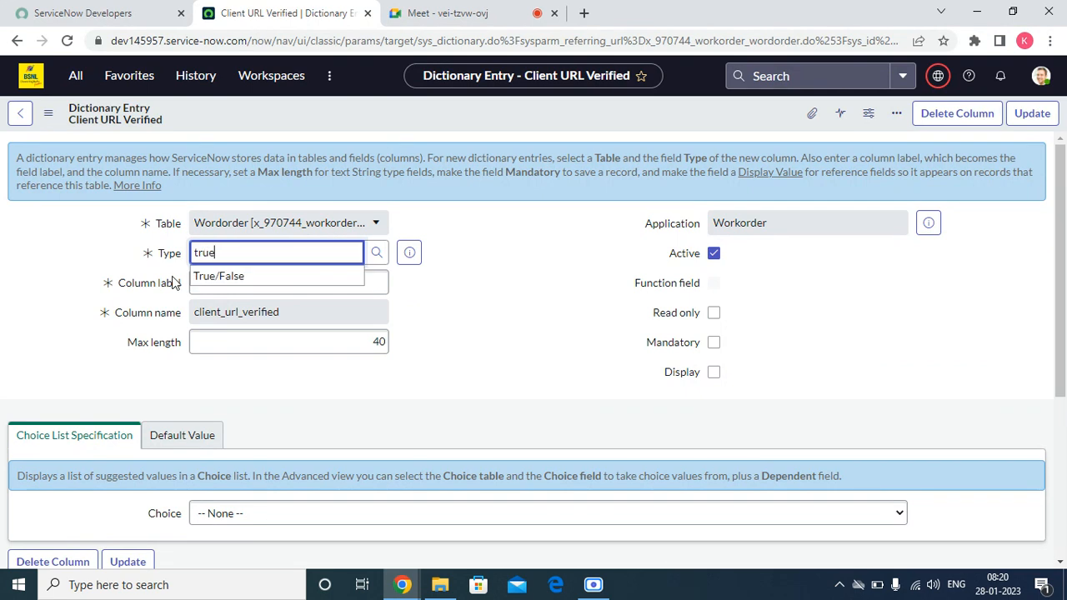
- Set the Client URL Verified column's type to True/False and save the dictionary entry
click(197, 277)
click(1032, 113)
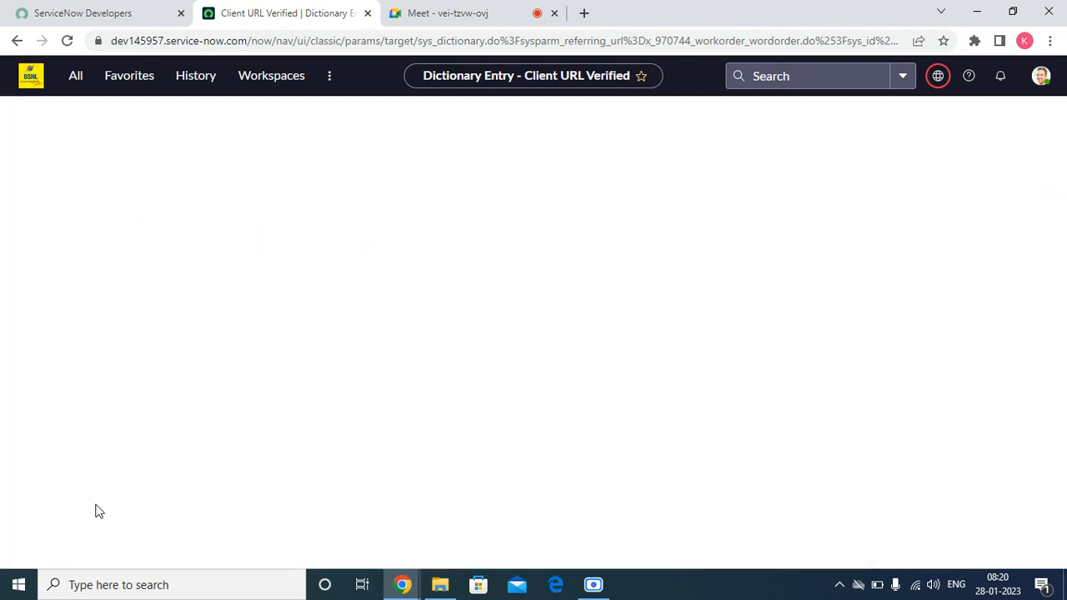
- Try Applications as CSM on the work order, switch it to HRSD and choose HR as the Module
click(291, 224)
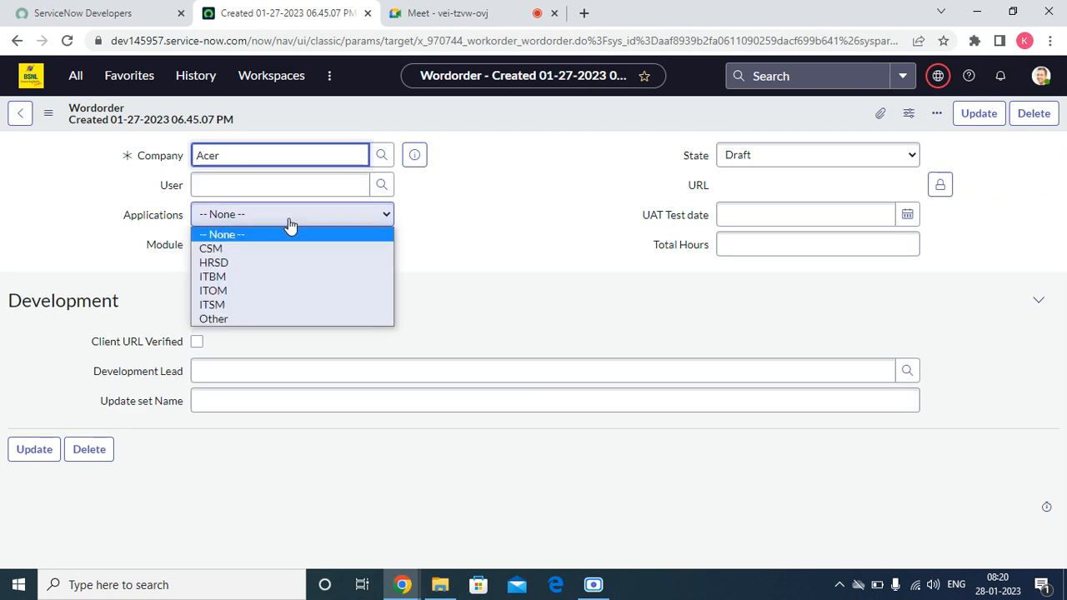
click(249, 248)
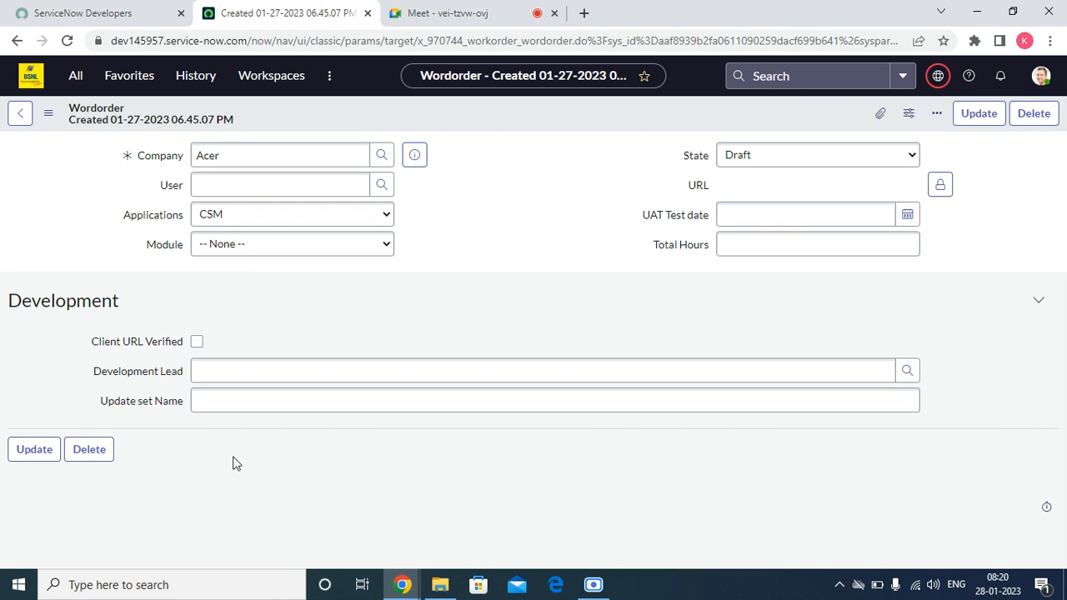
click(234, 404)
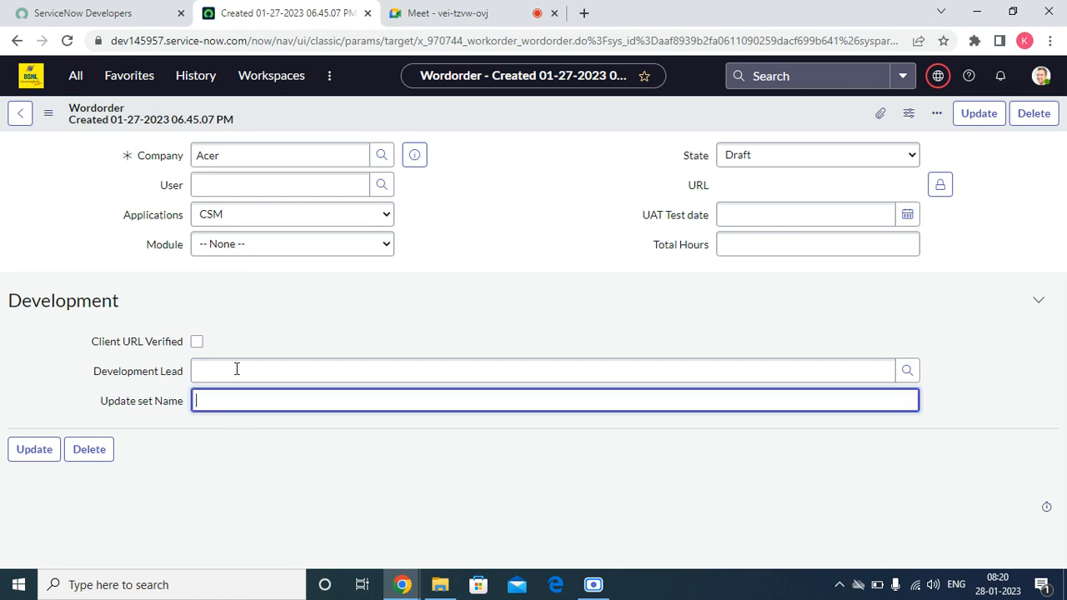
click(238, 219)
click(238, 263)
click(247, 245)
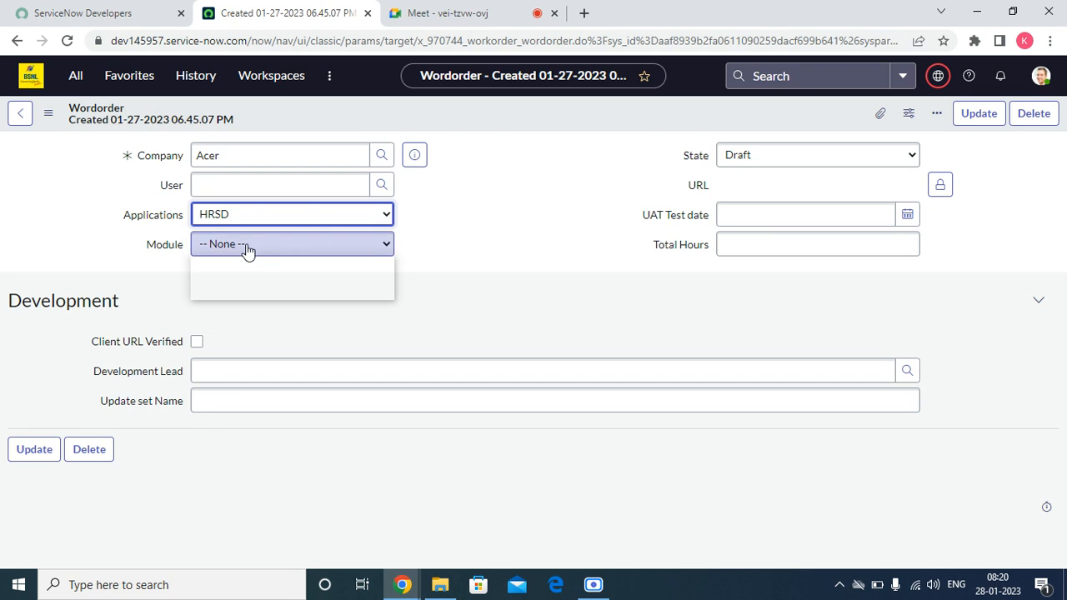
click(241, 278)
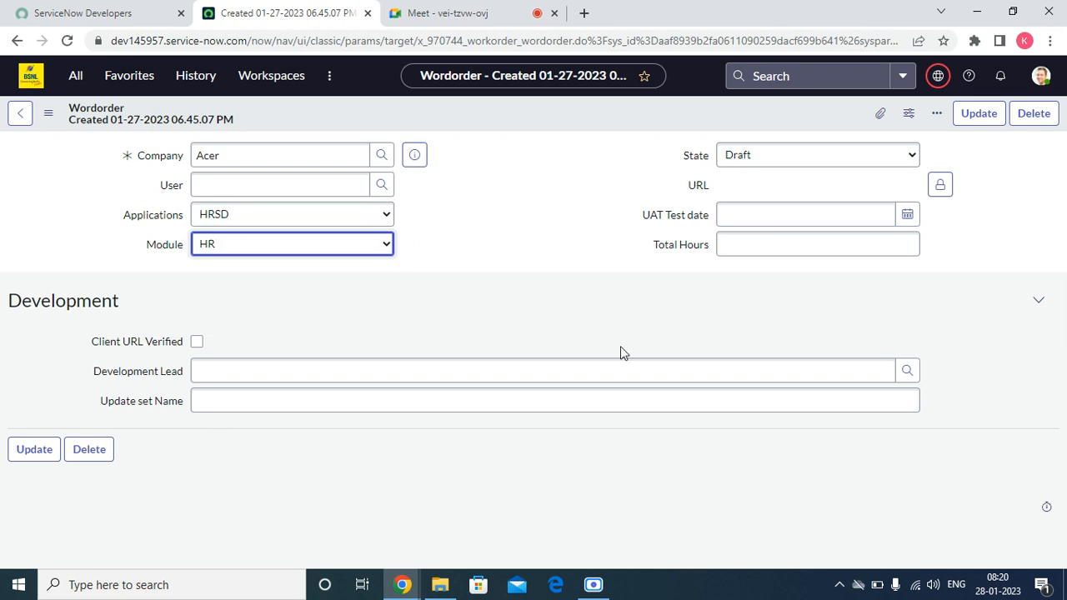
- Test the dependent choices by setting Applications to CSM and Module to Case
click(267, 220)
click(241, 248)
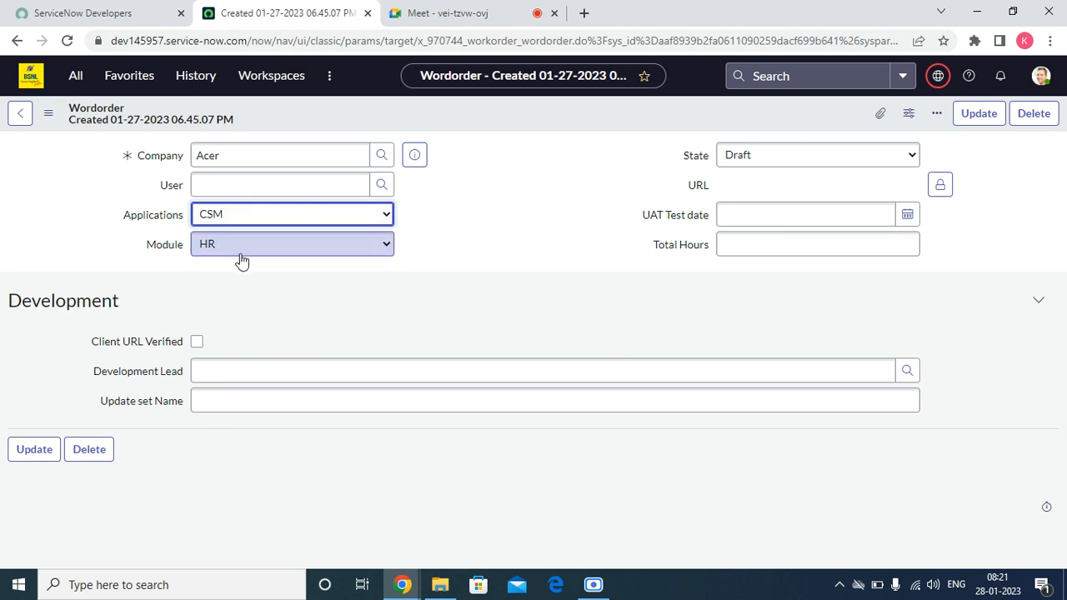
click(381, 250)
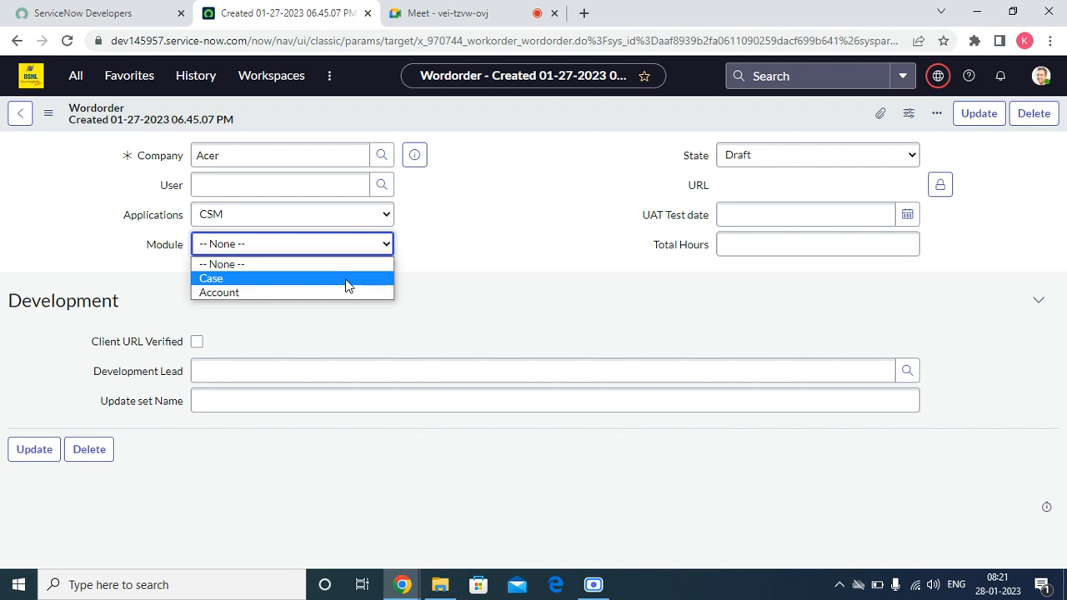
click(347, 282)
- Switch Applications back to HRSD and choose HR as the dependent Module
click(257, 219)
click(239, 262)
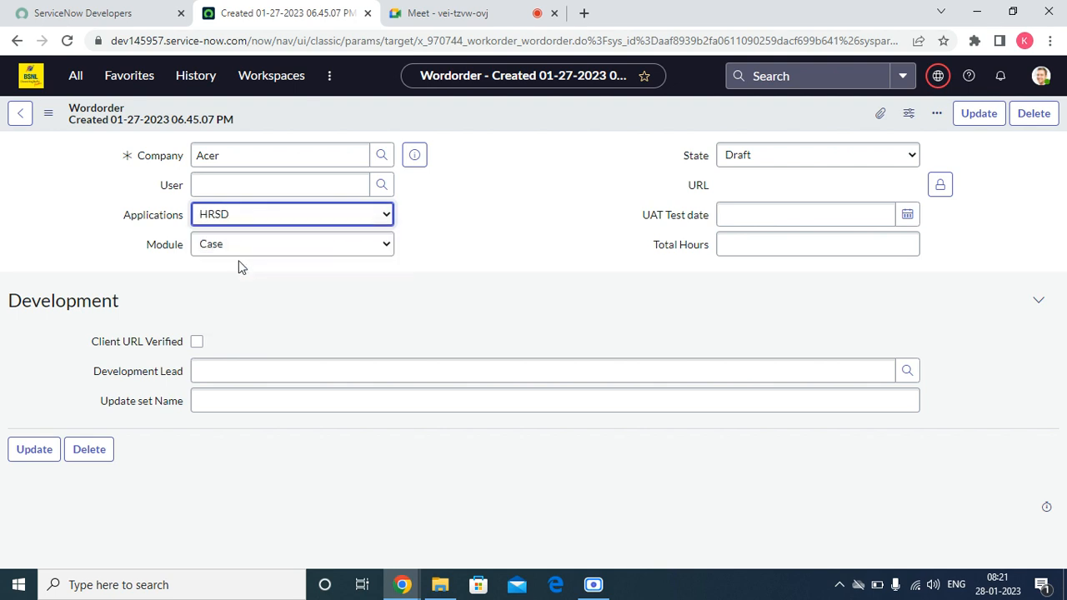
click(238, 247)
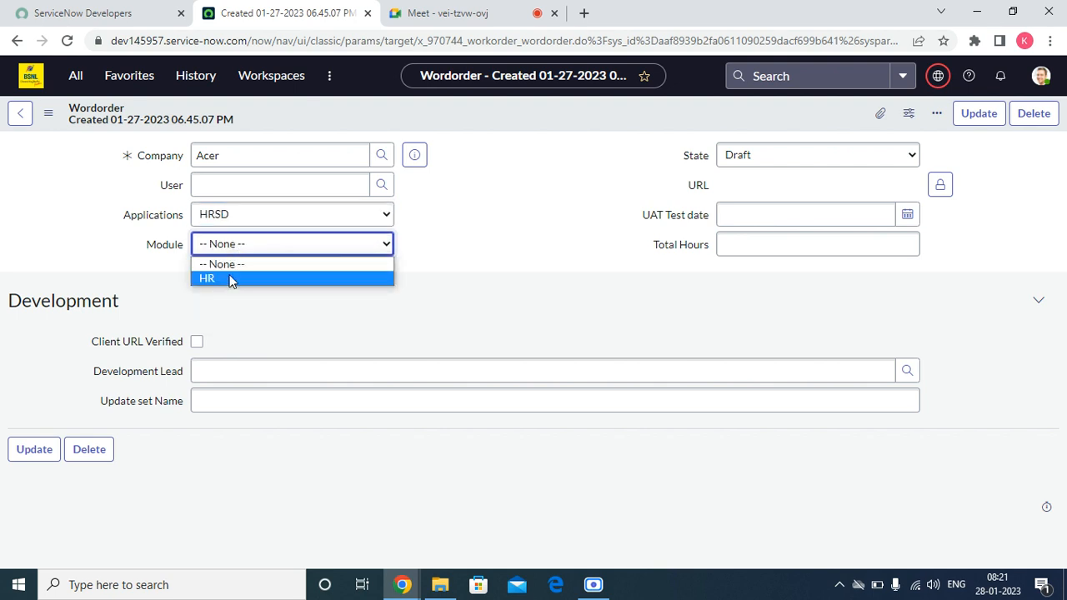
click(231, 281)
- Set Applications to ITBM to test how the Module field responds
click(248, 219)
click(257, 277)
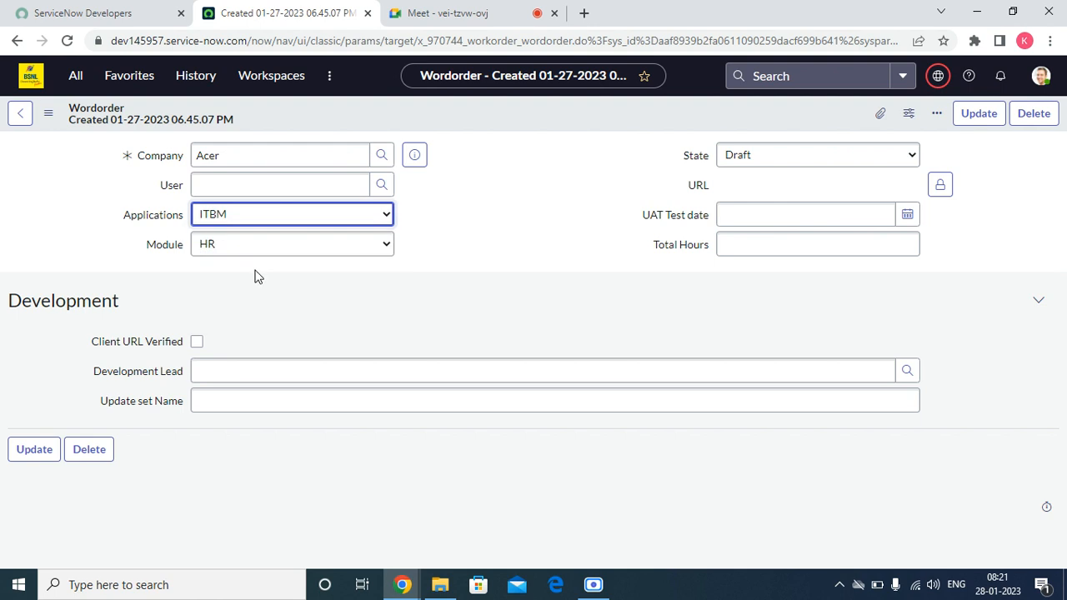
click(513, 216)
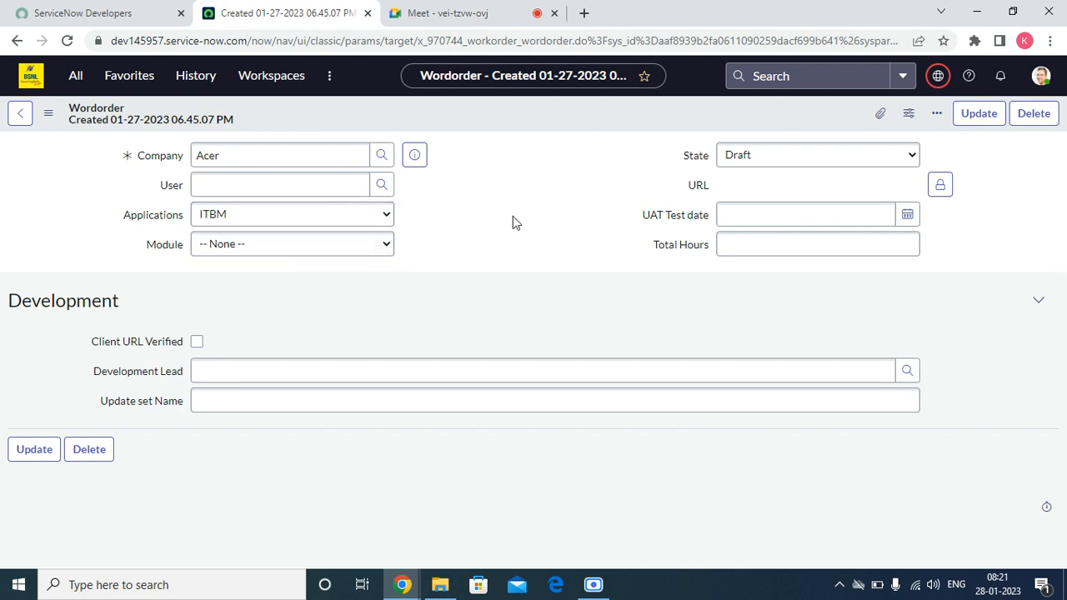
- Try out the Client URL Verified checkbox in the Development section by ticking and clearing it
click(200, 344)
click(200, 344)
drag(90, 344, 185, 359)
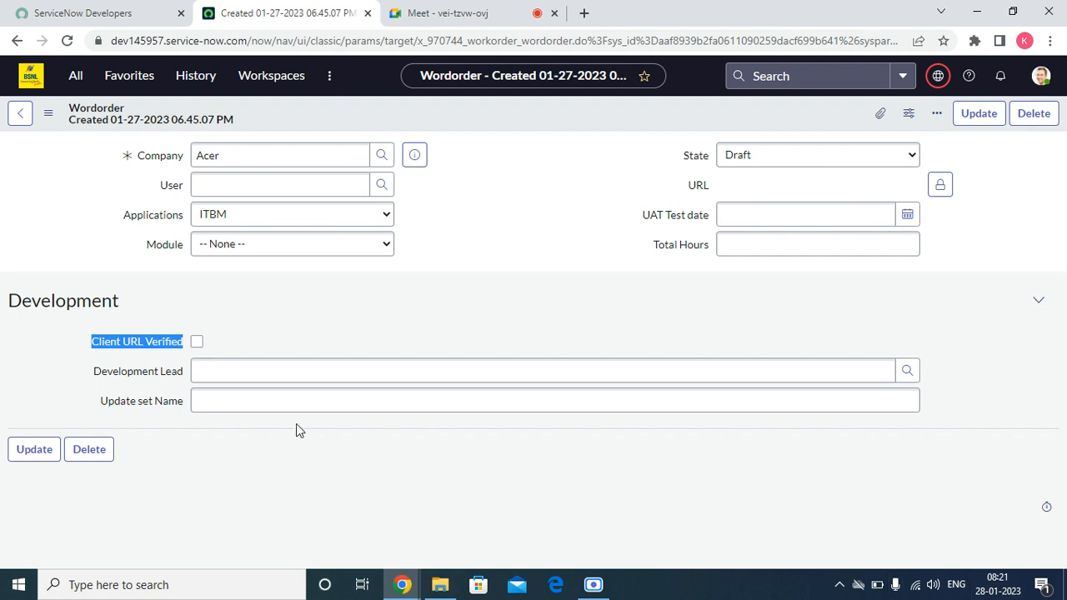
- Look up the Development Lead choices, try to open the field's dictionary configuration, and stay on the work order
click(907, 371)
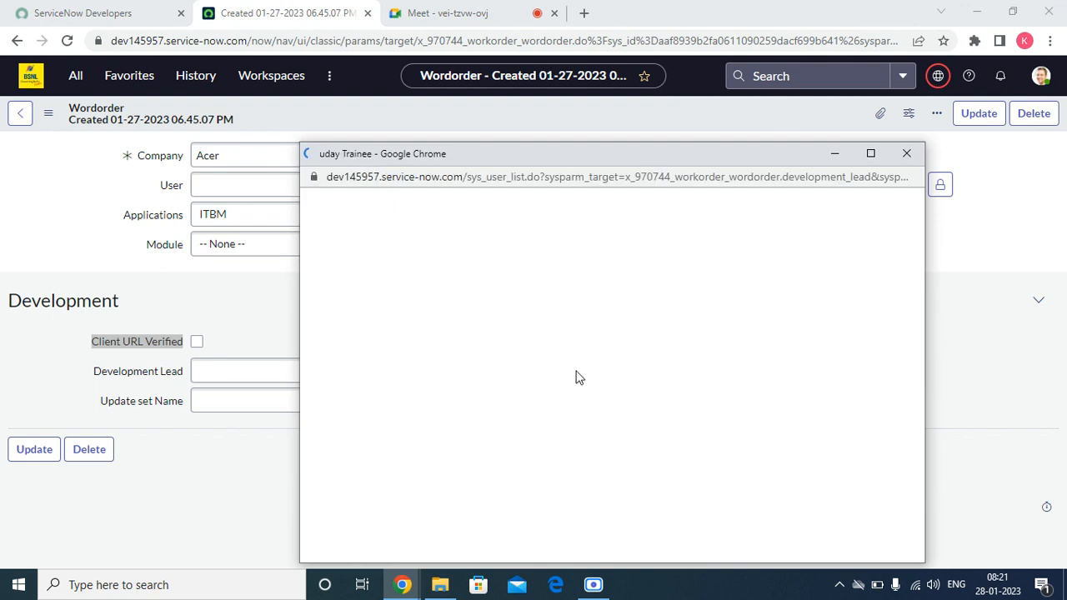
click(906, 153)
click(157, 374)
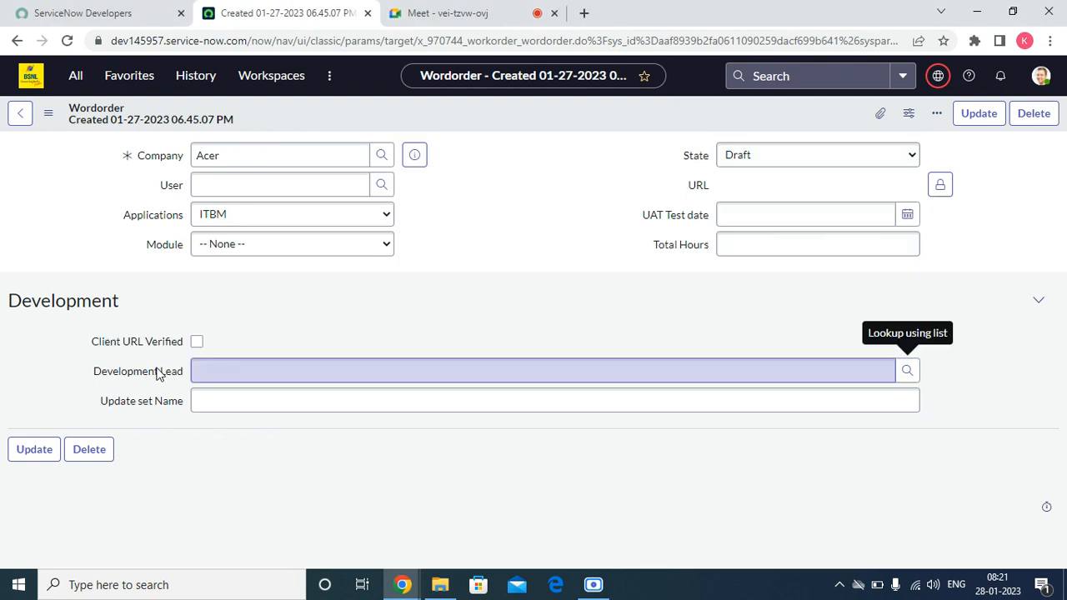
right_click(157, 374)
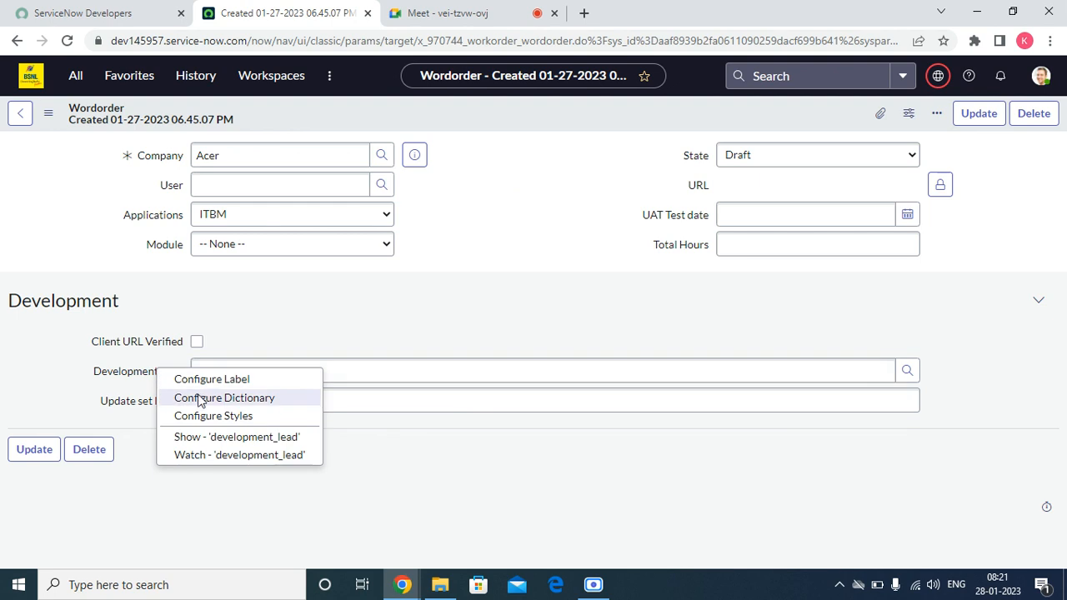
click(200, 399)
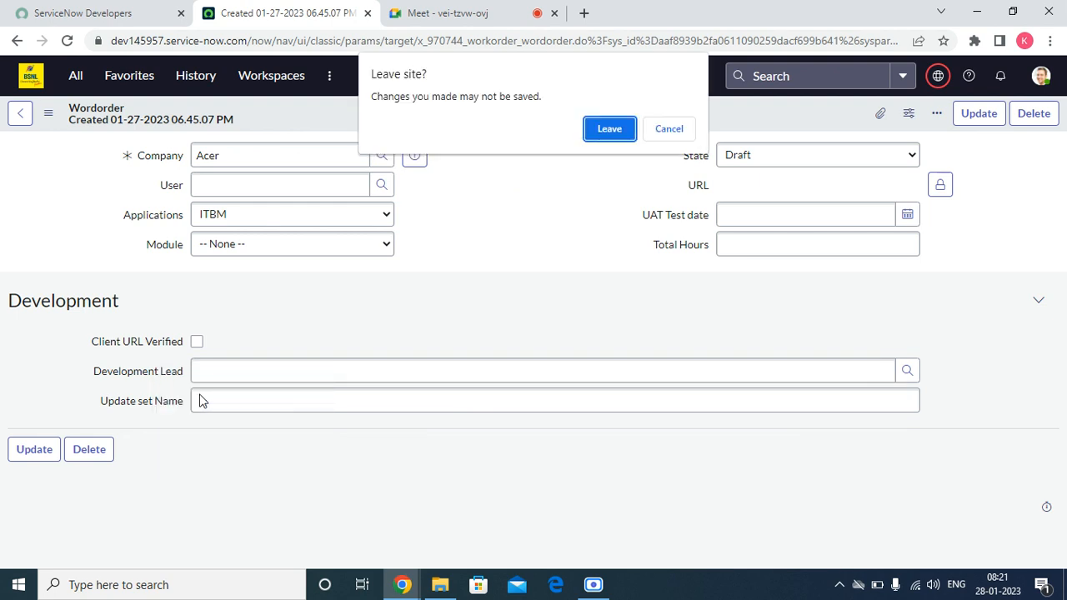
click(675, 130)
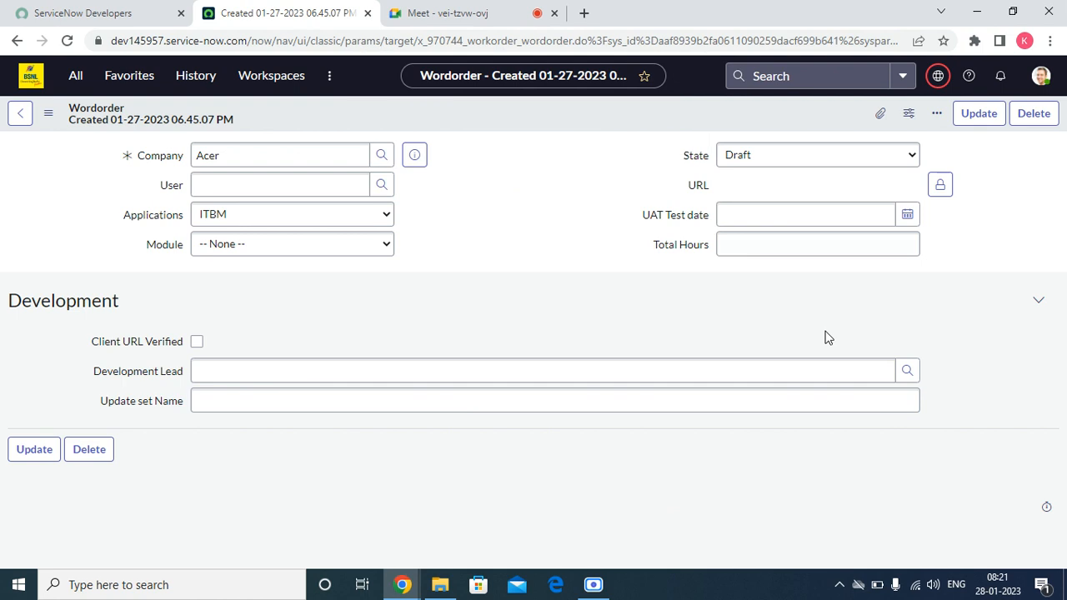
- Examine the list of users offered by the Development Lead lookup and close it without choosing anyone
click(906, 370)
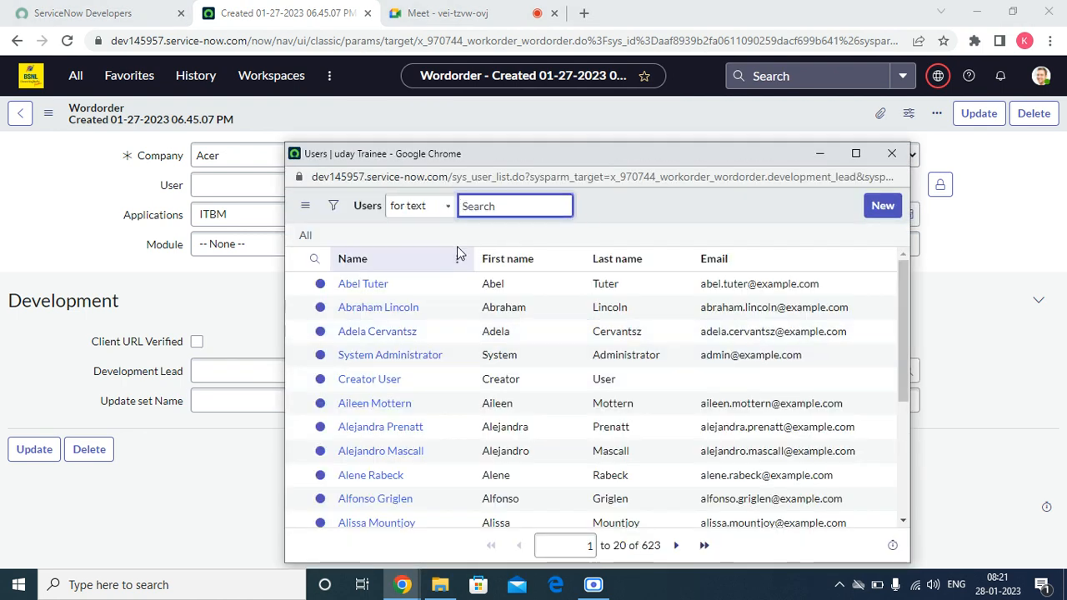
scroll(392, 417, down, 3)
scroll(572, 345, up, 5)
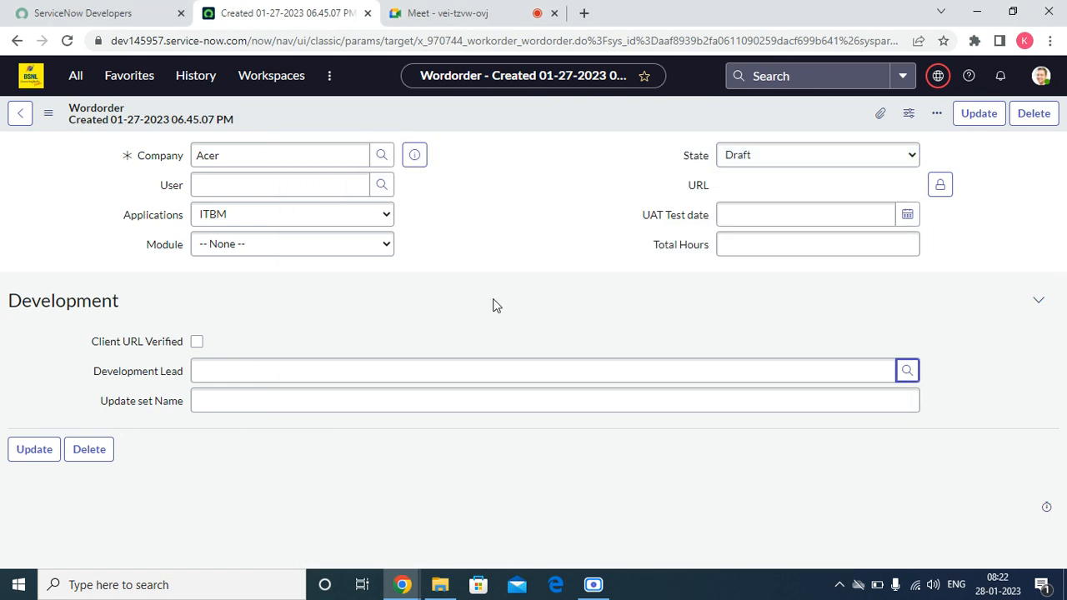
click(263, 373)
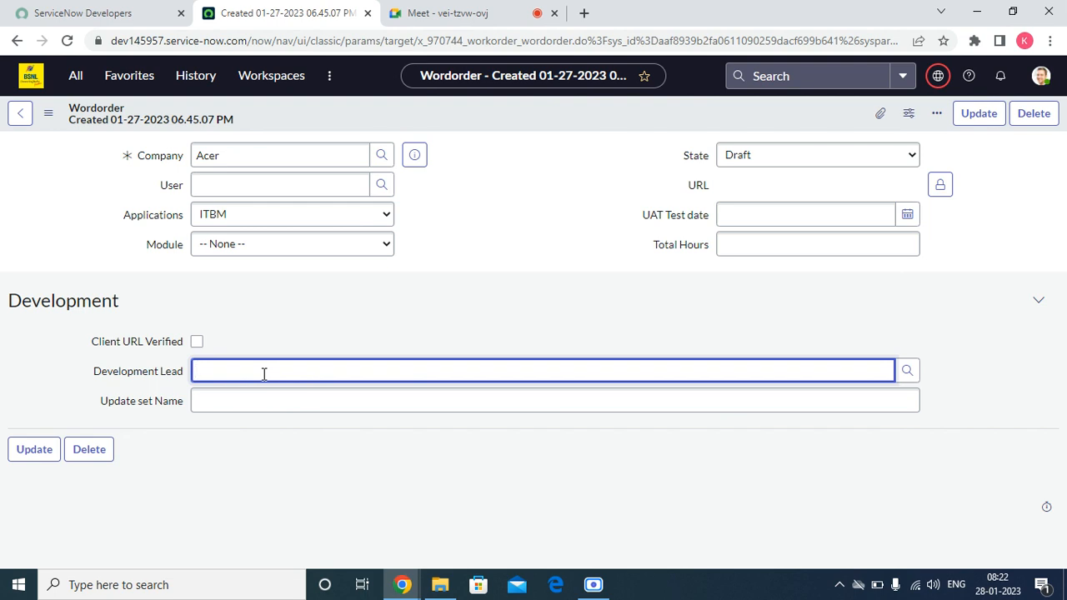
right_click(117, 377)
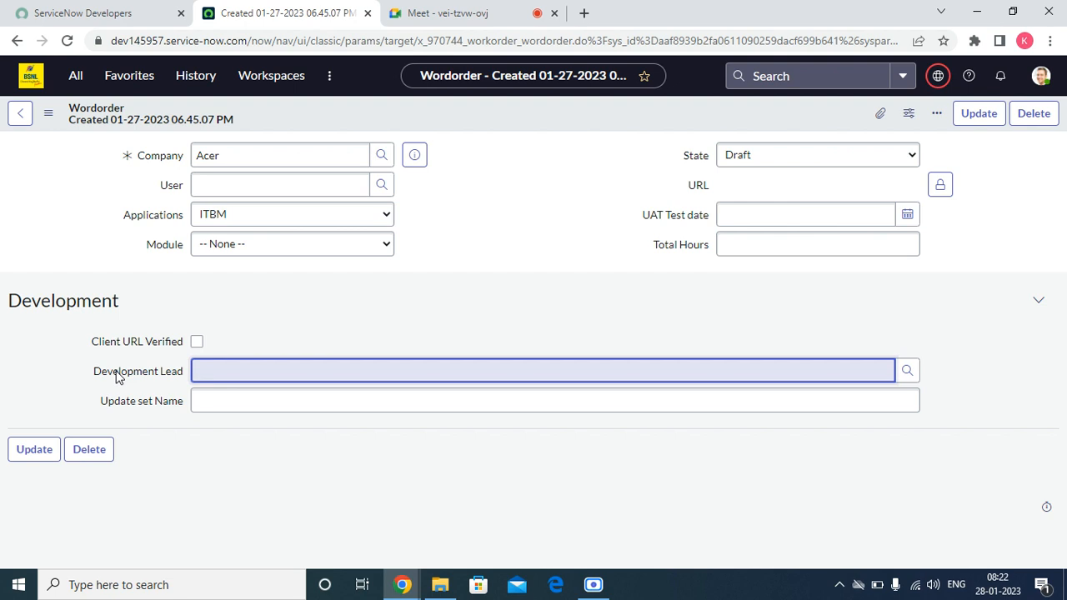
right_click(118, 375)
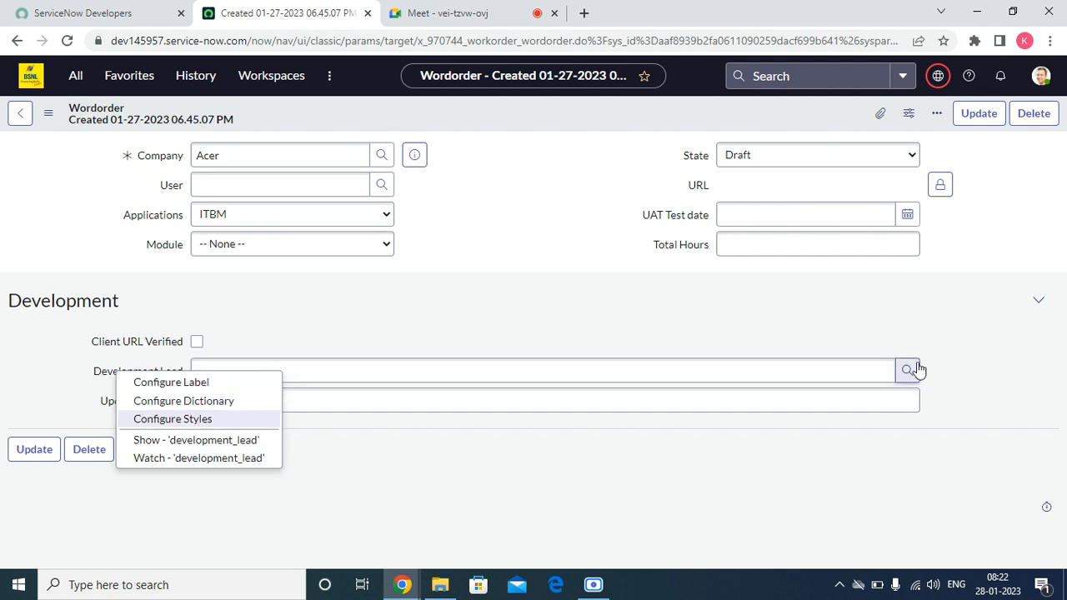
click(917, 369)
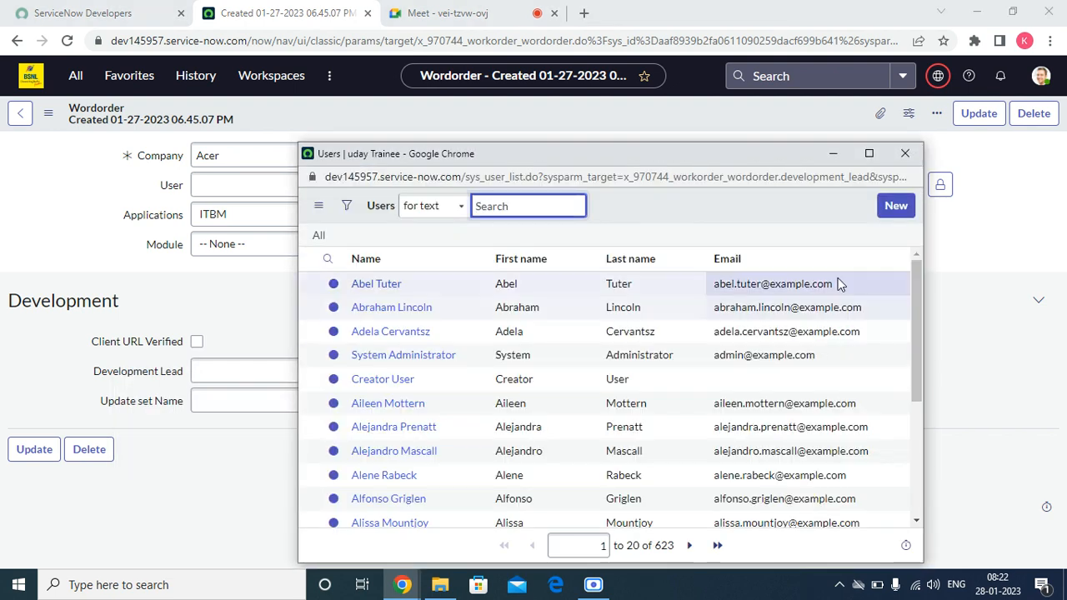
scroll(820, 302, down, 3)
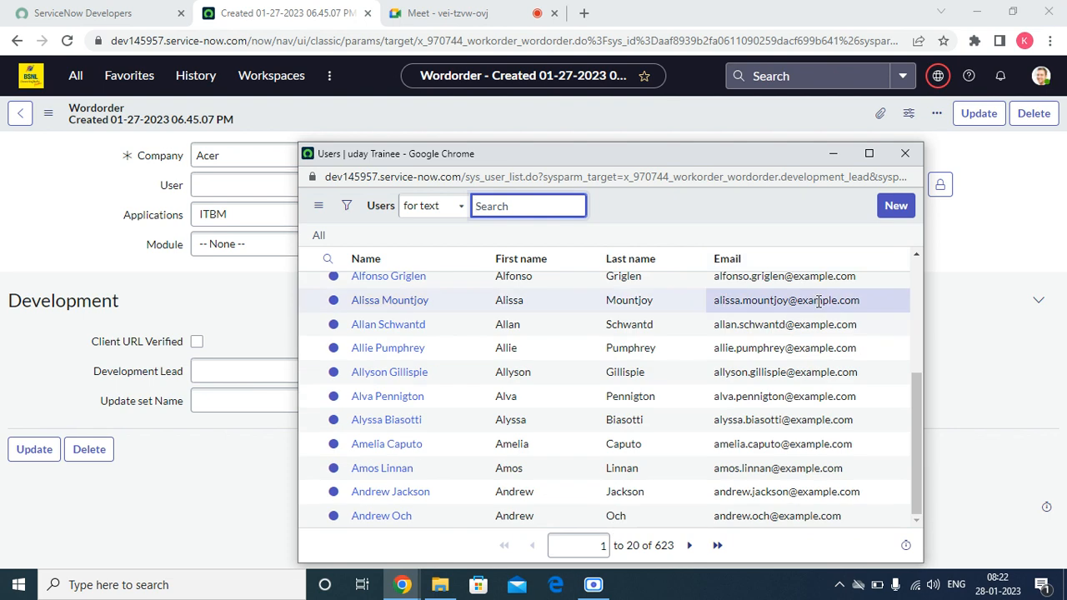
click(905, 154)
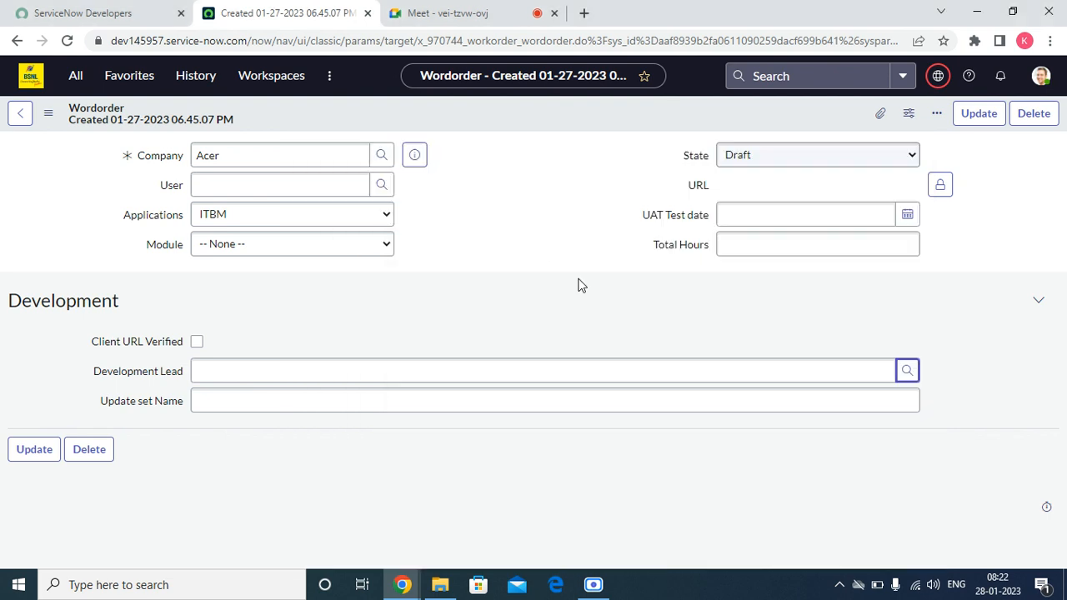
- Open the Development Lead field's dictionary entry, discarding the unsaved work order changes, and switch it to the Advanced view
right_click(177, 381)
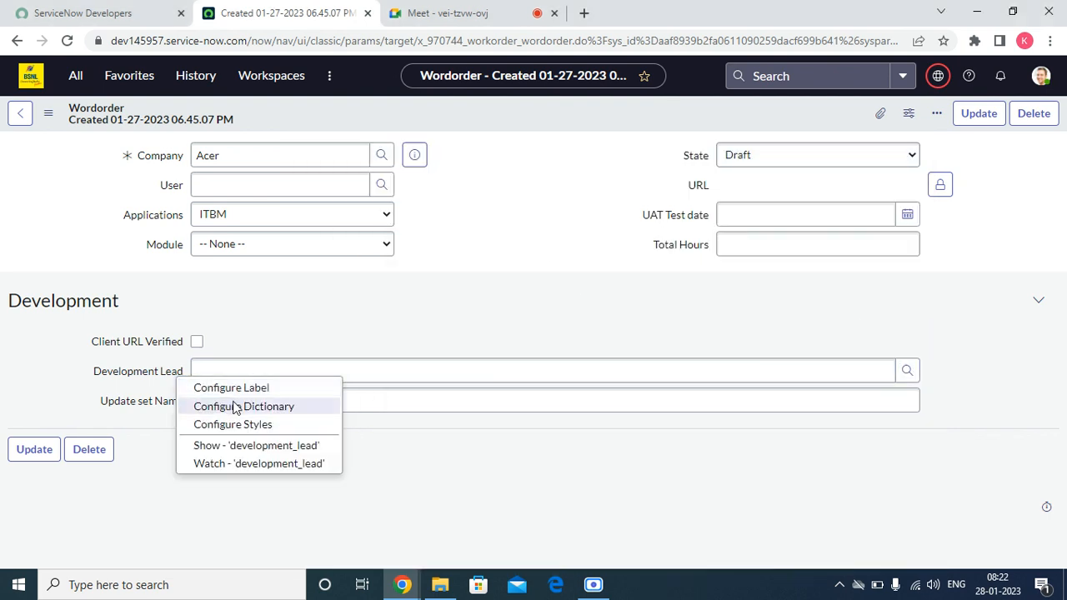
click(236, 407)
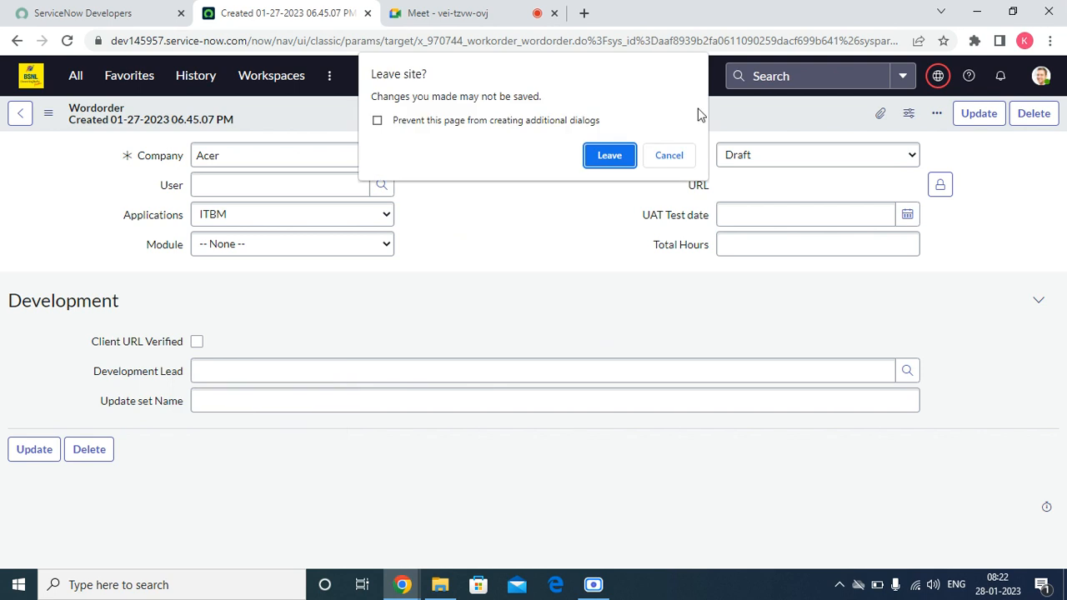
click(609, 156)
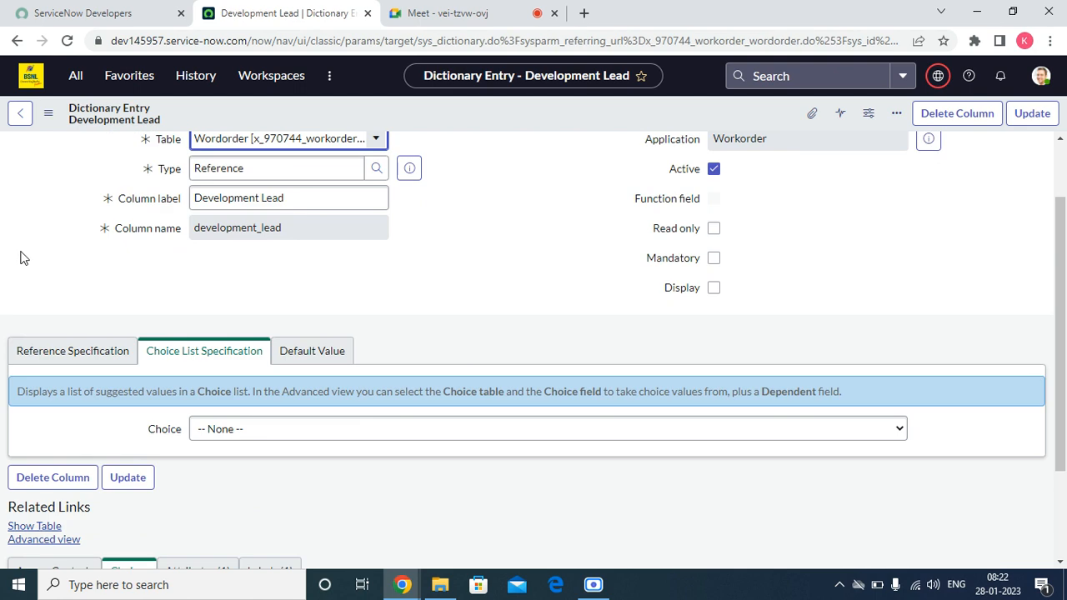
click(83, 356)
scroll(300, 416, down, 3)
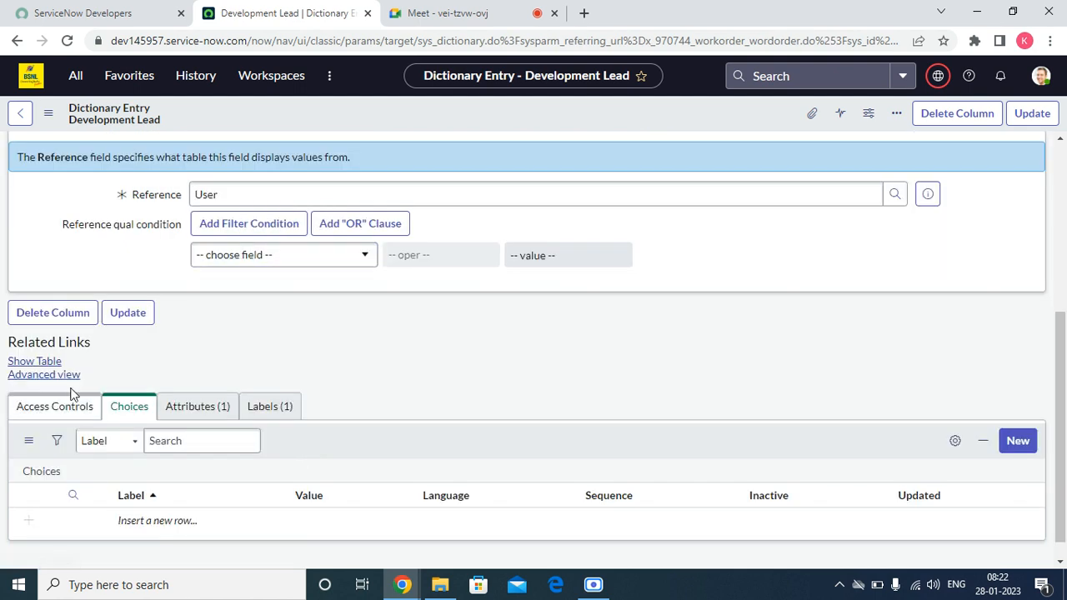
click(33, 375)
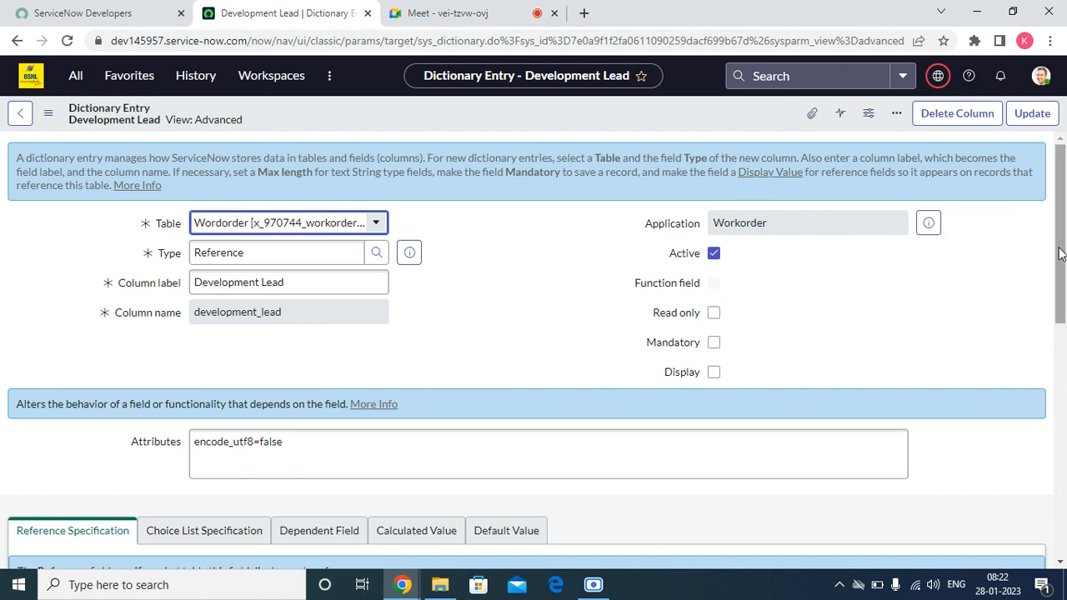
- Keep the Development Lead reference qualifier as Simple and set its qualifier condition to Active is true
drag(1063, 261, 1064, 442)
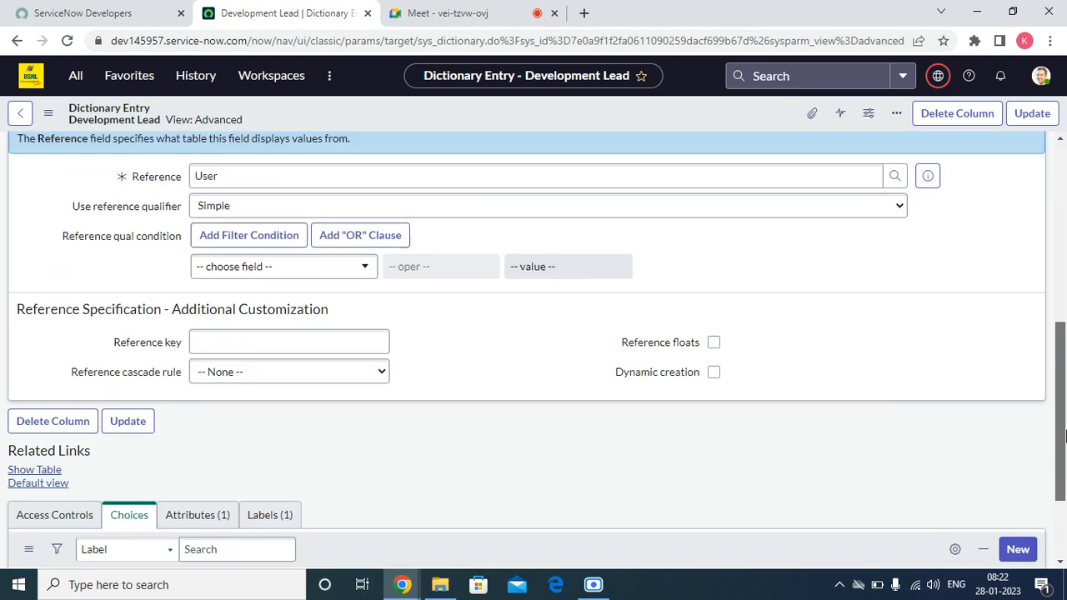
double_click(239, 169)
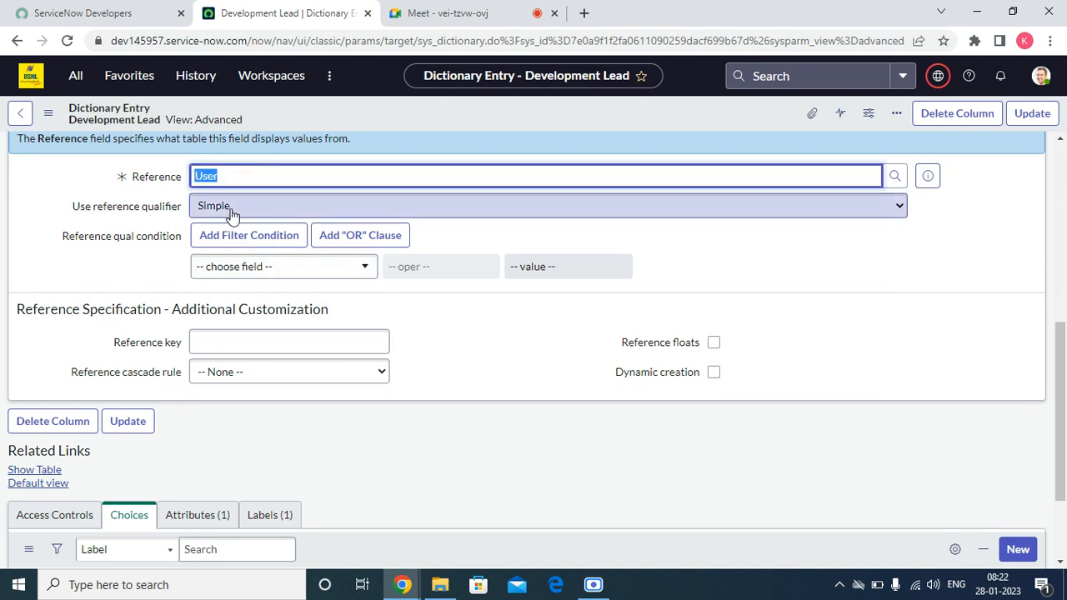
click(233, 209)
click(232, 210)
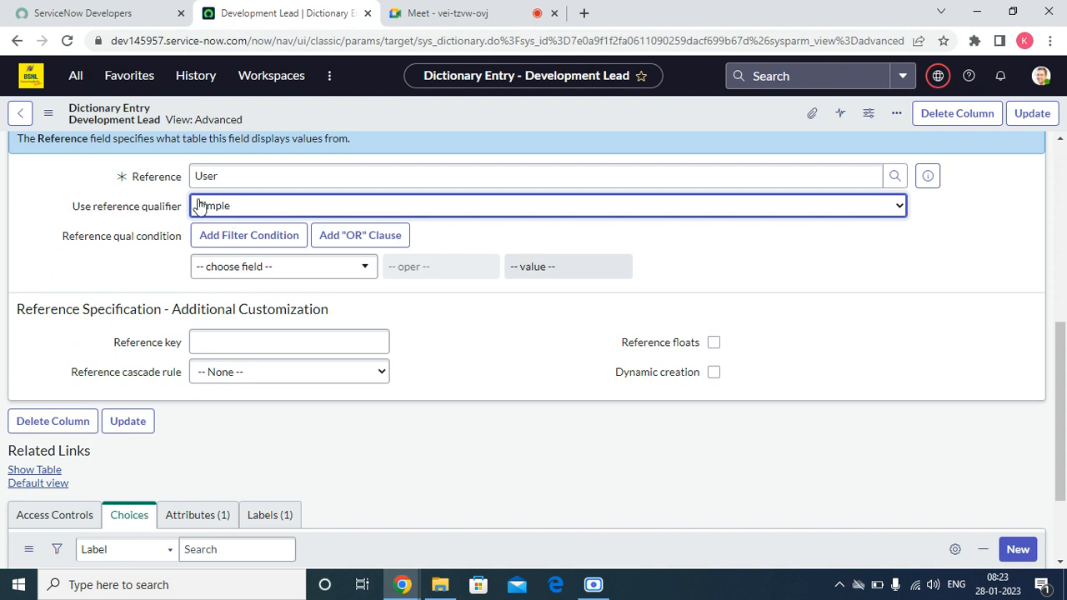
click(218, 210)
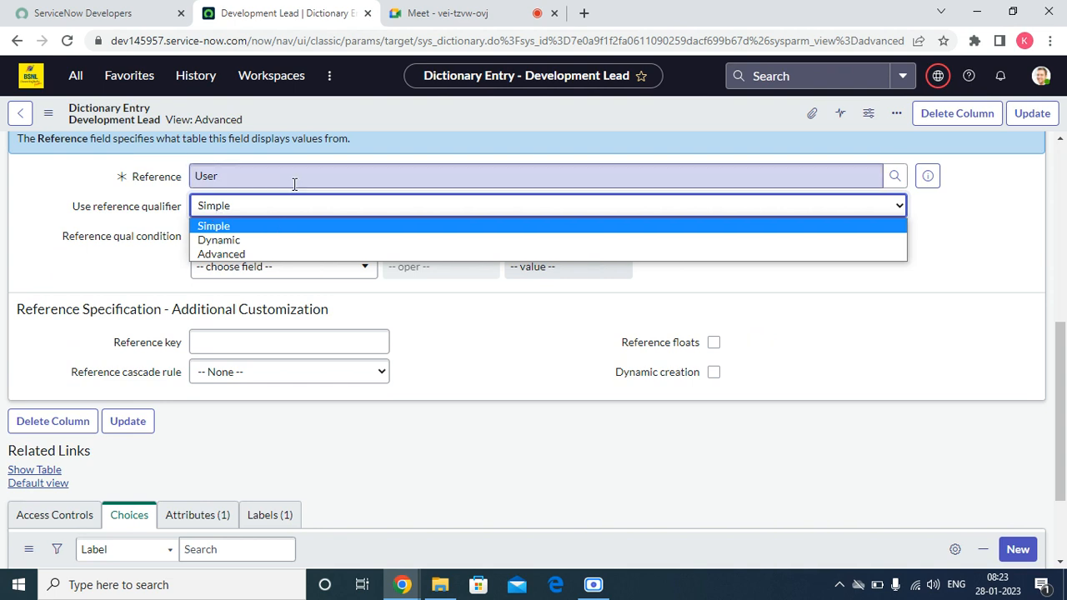
click(271, 234)
click(258, 275)
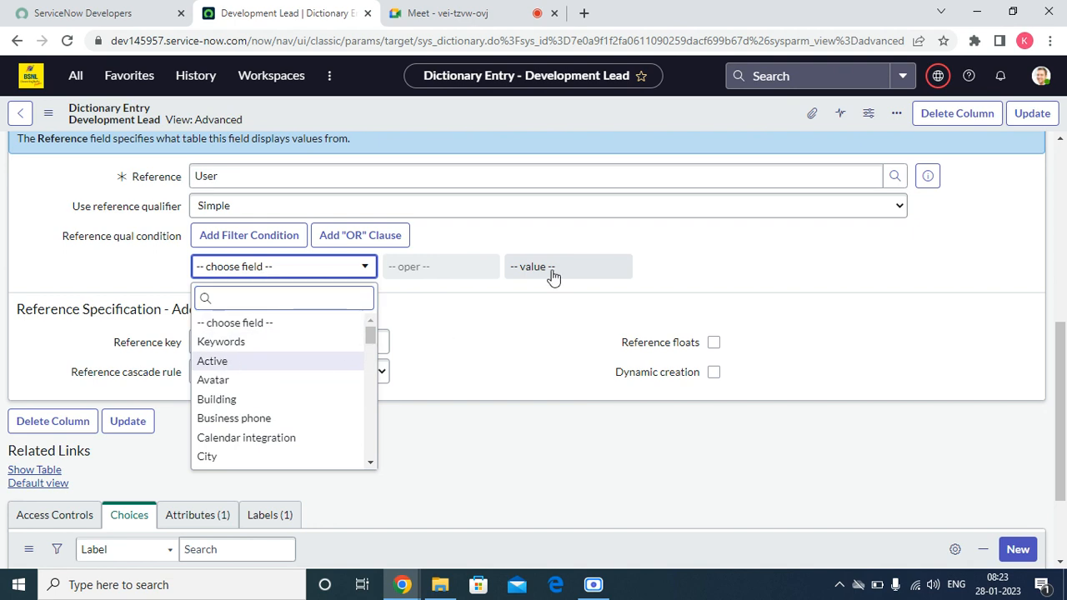
key(Return)
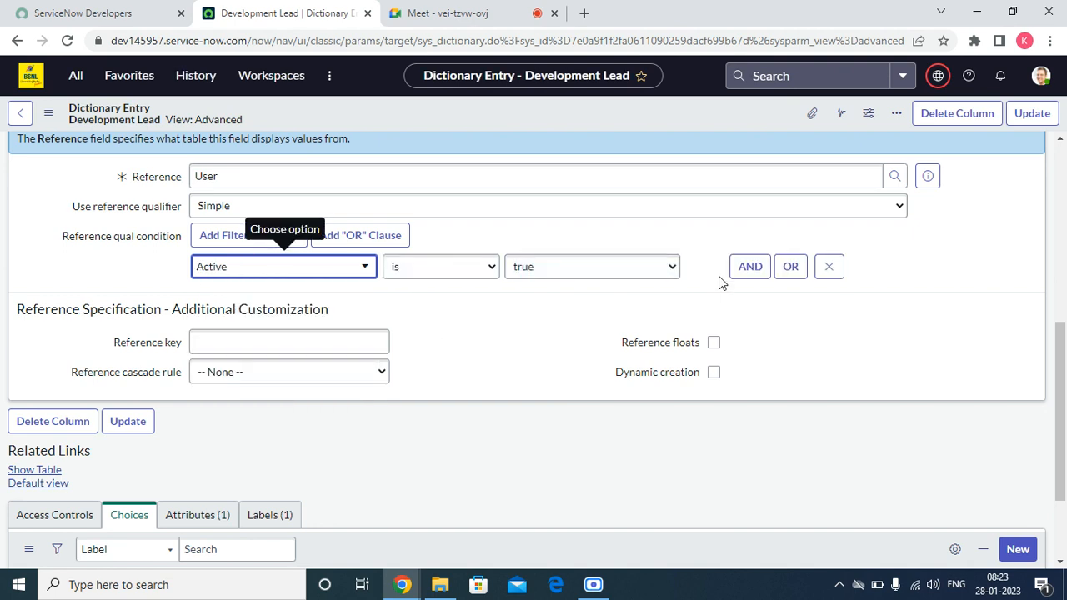
- Add an AND condition of Roles is itil to the reference qualifier and save the dictionary entry
click(750, 266)
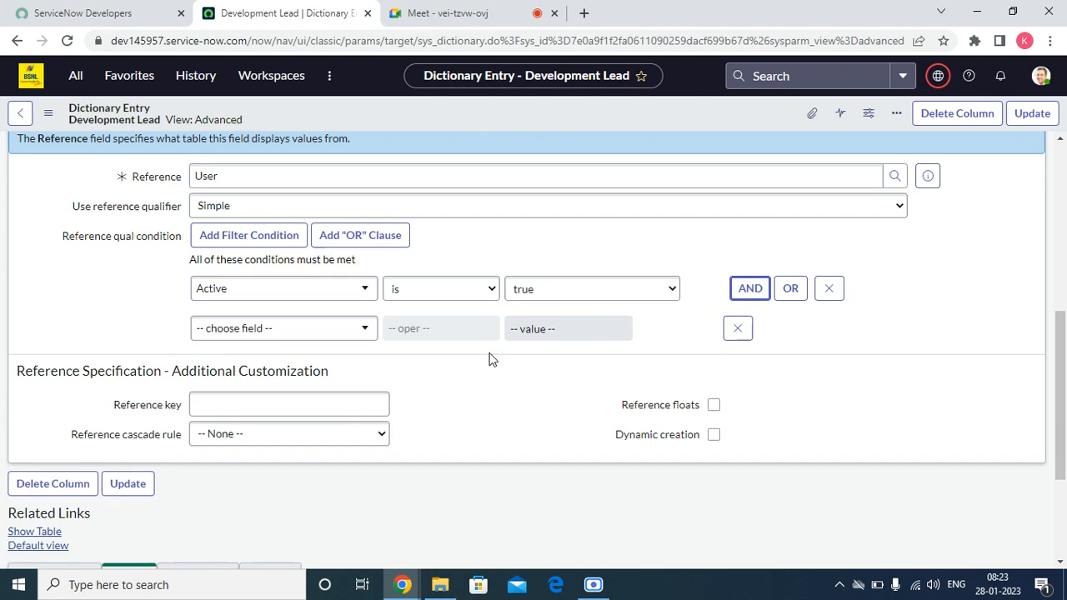
click(324, 330)
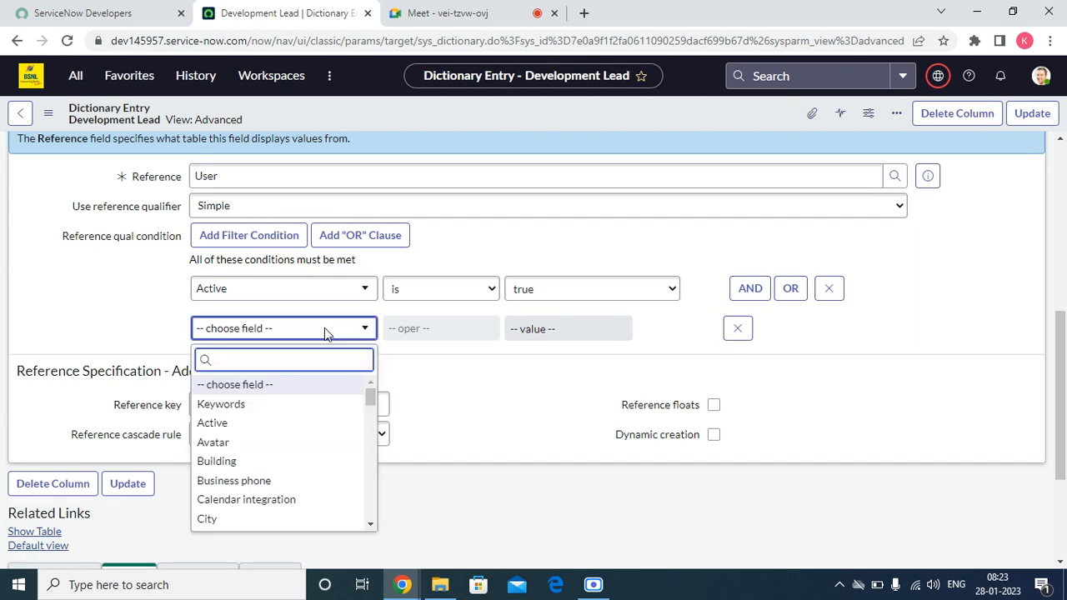
text(rol)
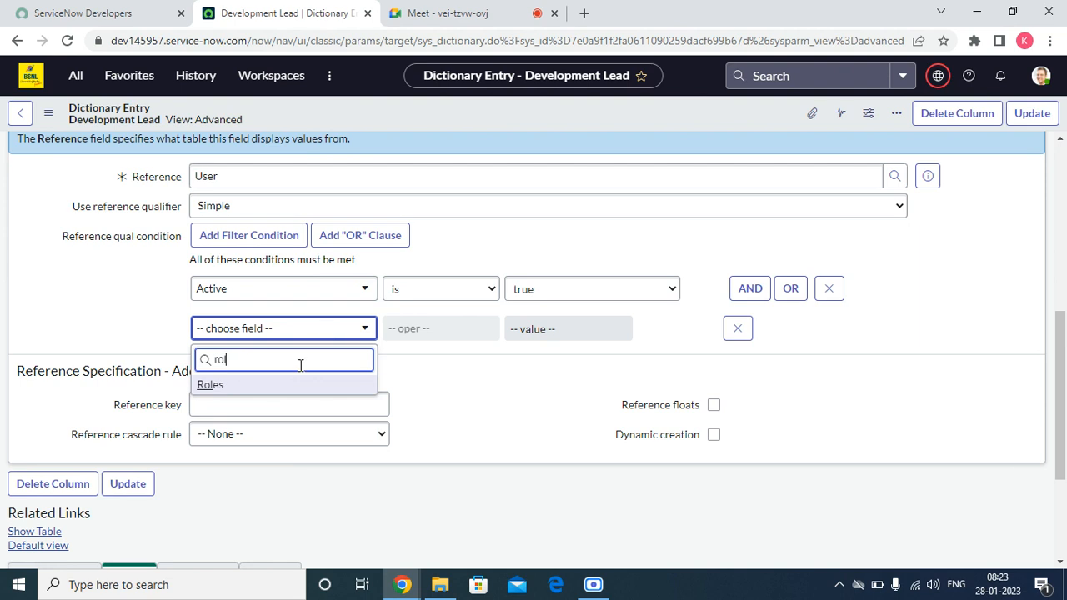
click(224, 386)
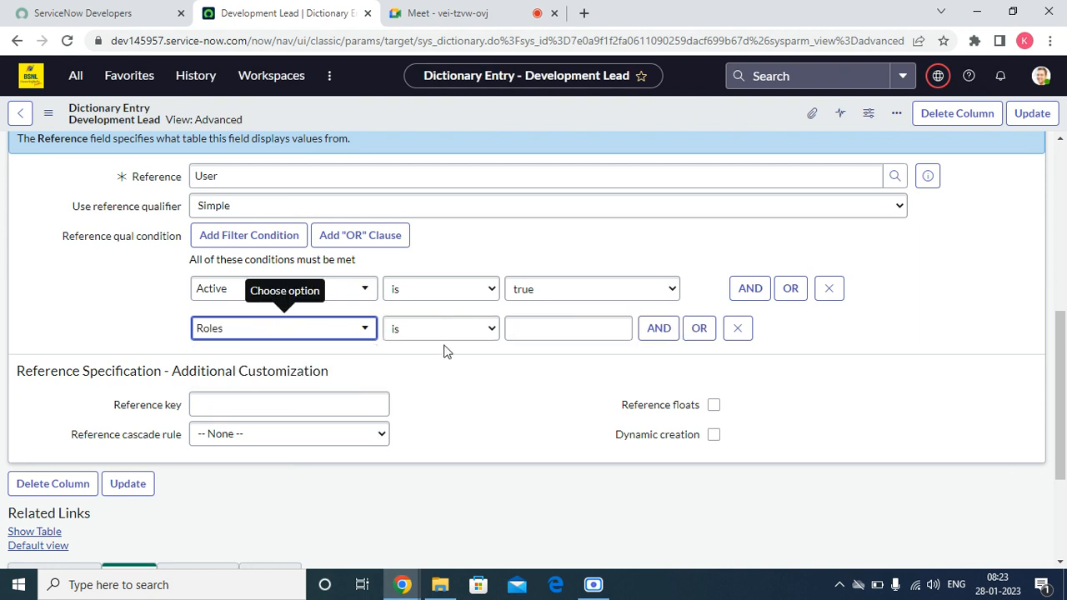
click(544, 322)
text(i)
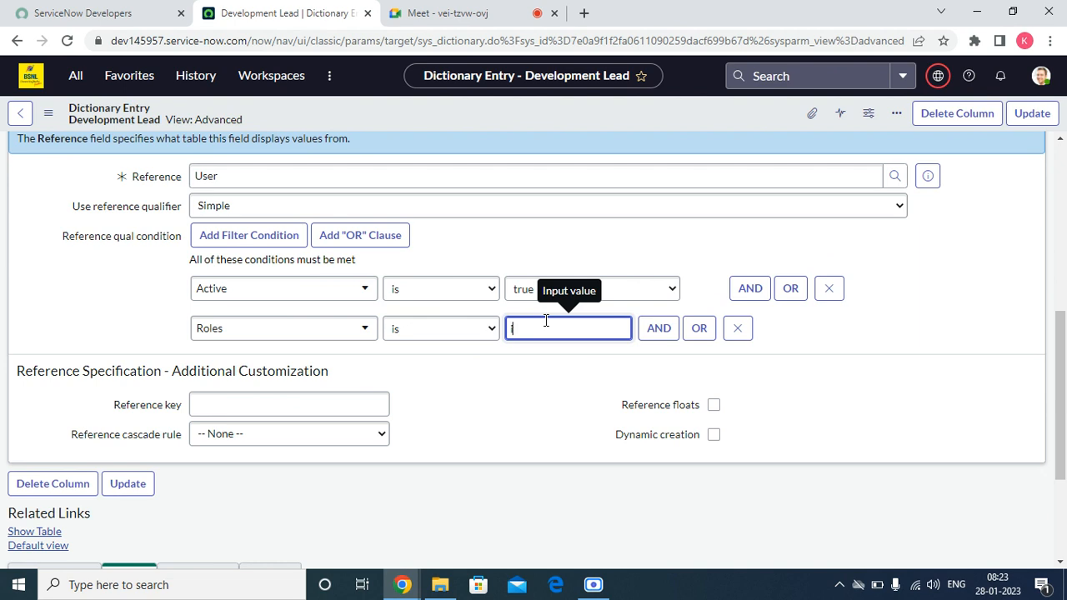
text(til)
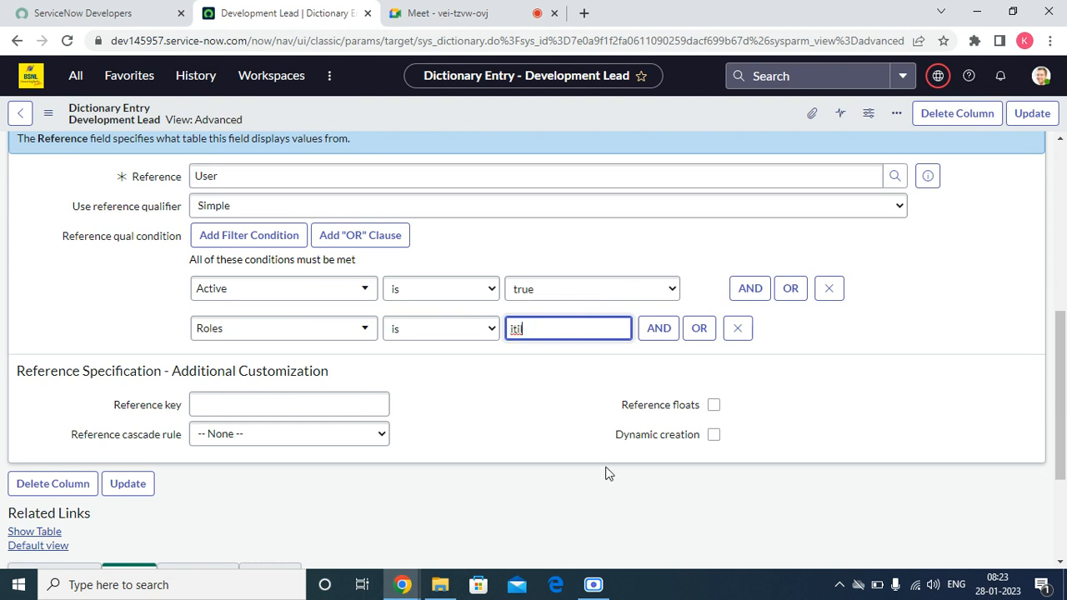
click(538, 376)
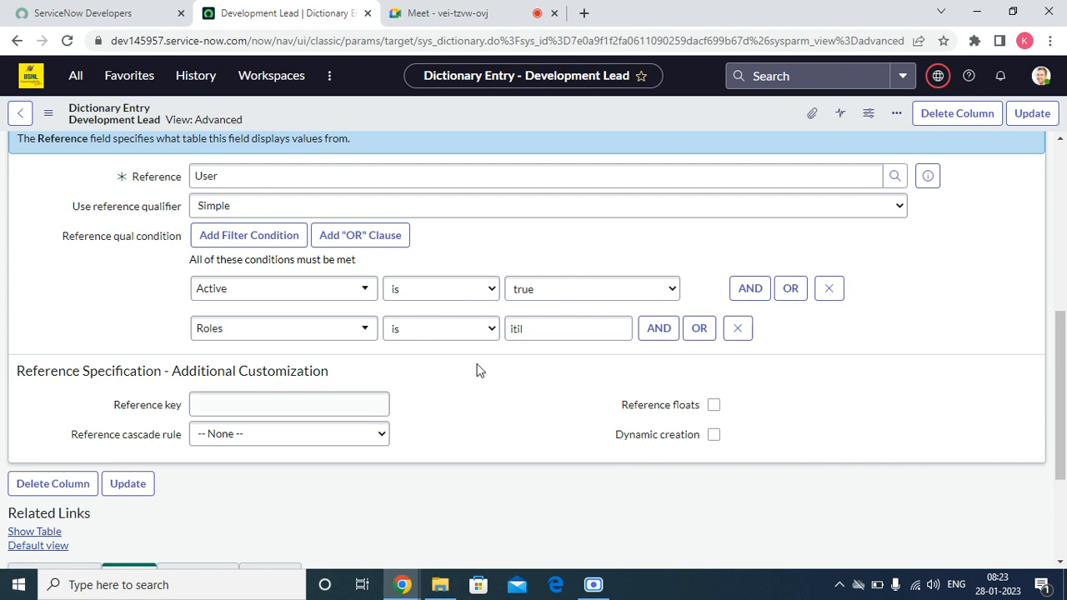
scroll(490, 369, up, 5)
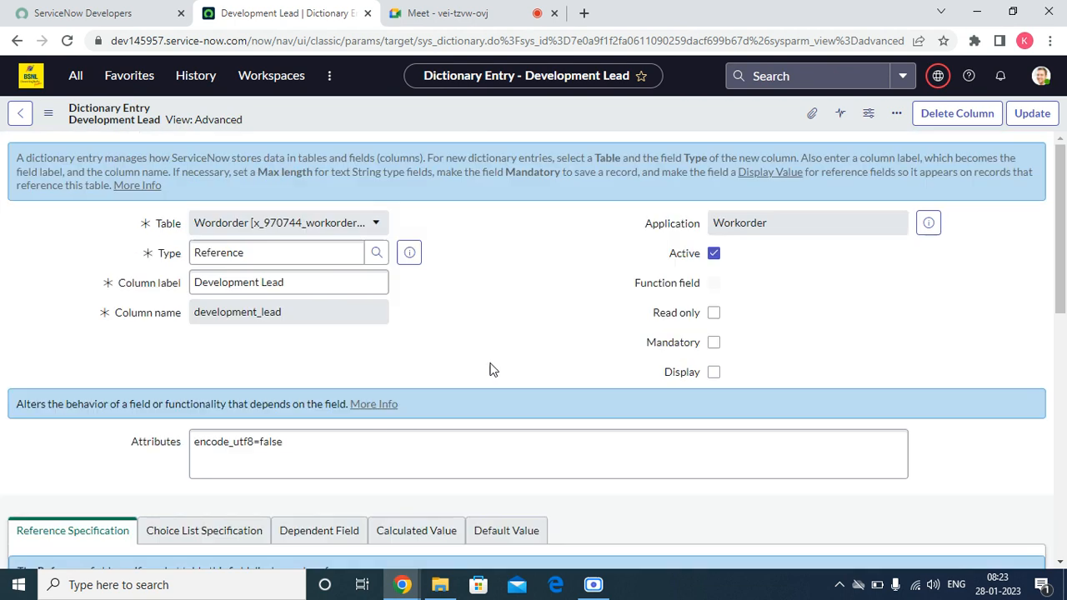
click(1038, 112)
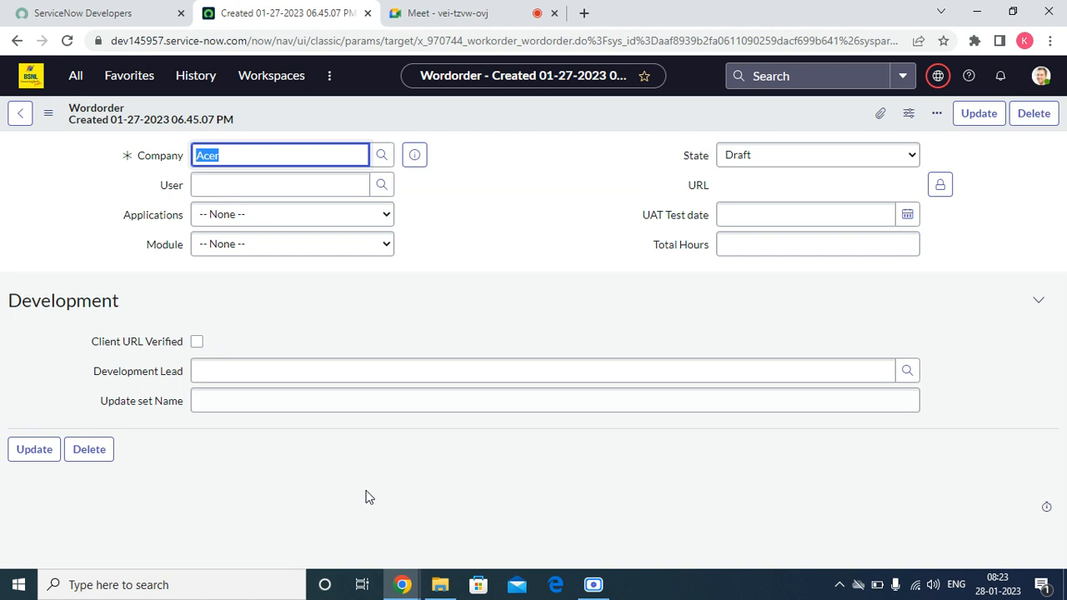
- Check which users the Development Lead lookup offers with the Active and Roles conditions, and close it without choosing anyone
click(908, 373)
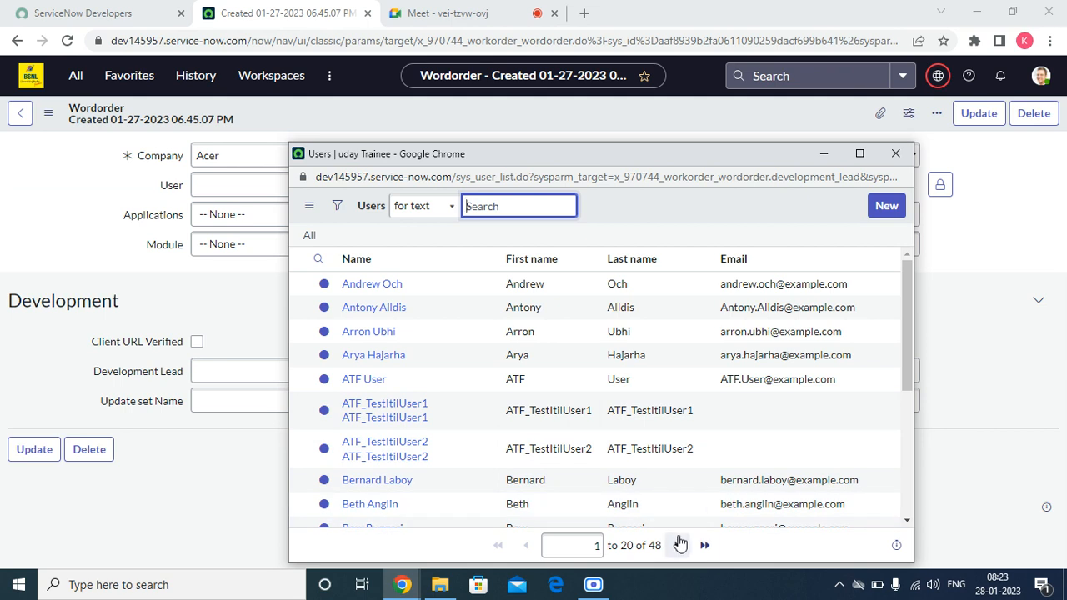
click(671, 546)
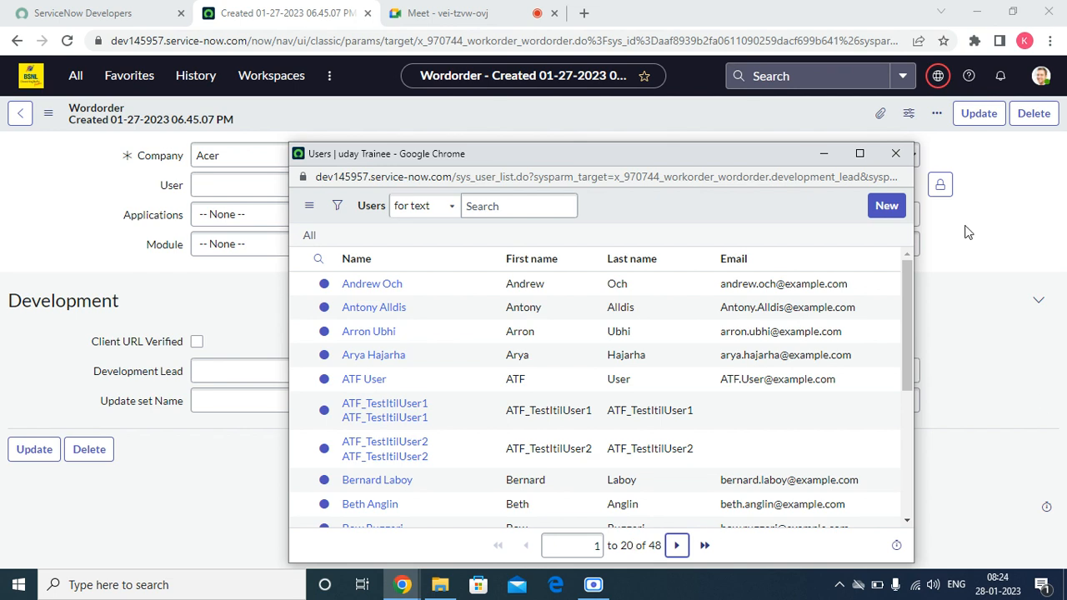
click(896, 155)
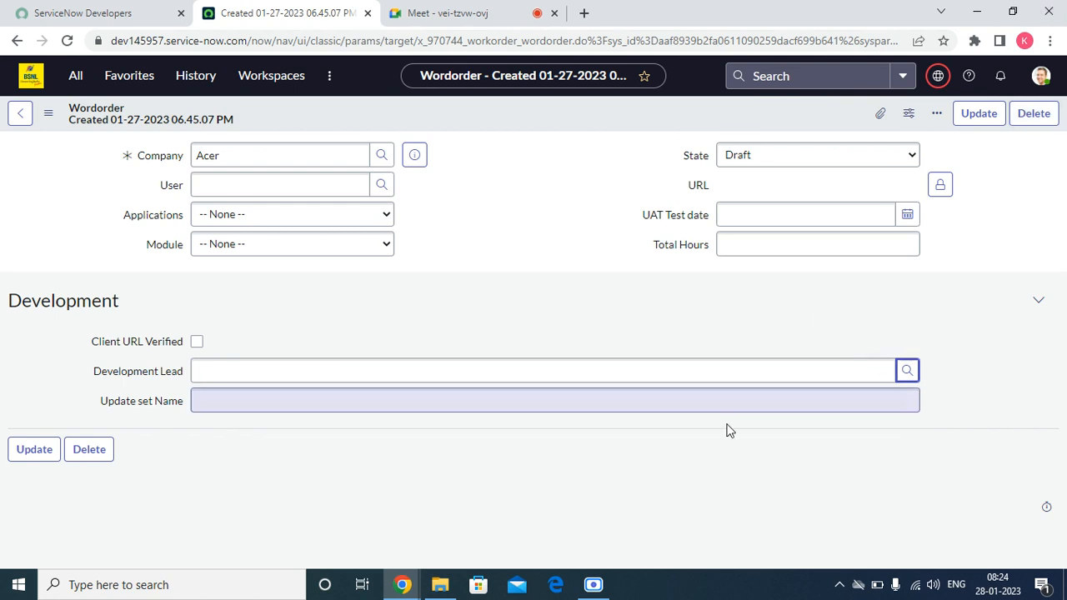
- Reopen the Development Lead dictionary entry, remove the Roles is itil condition and save the entry
click(236, 376)
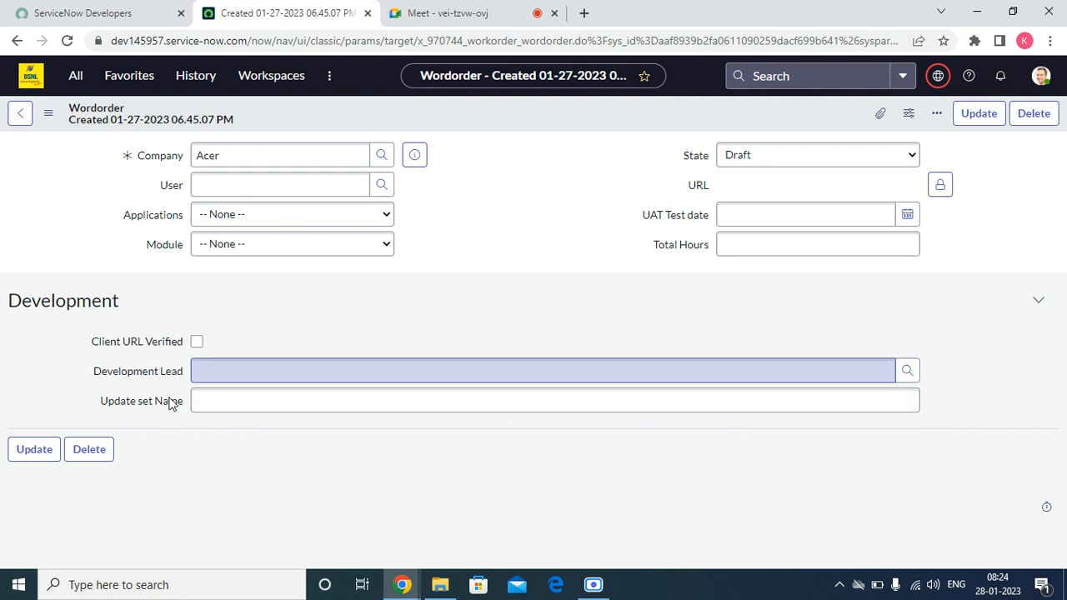
right_click(162, 371)
key(Escape)
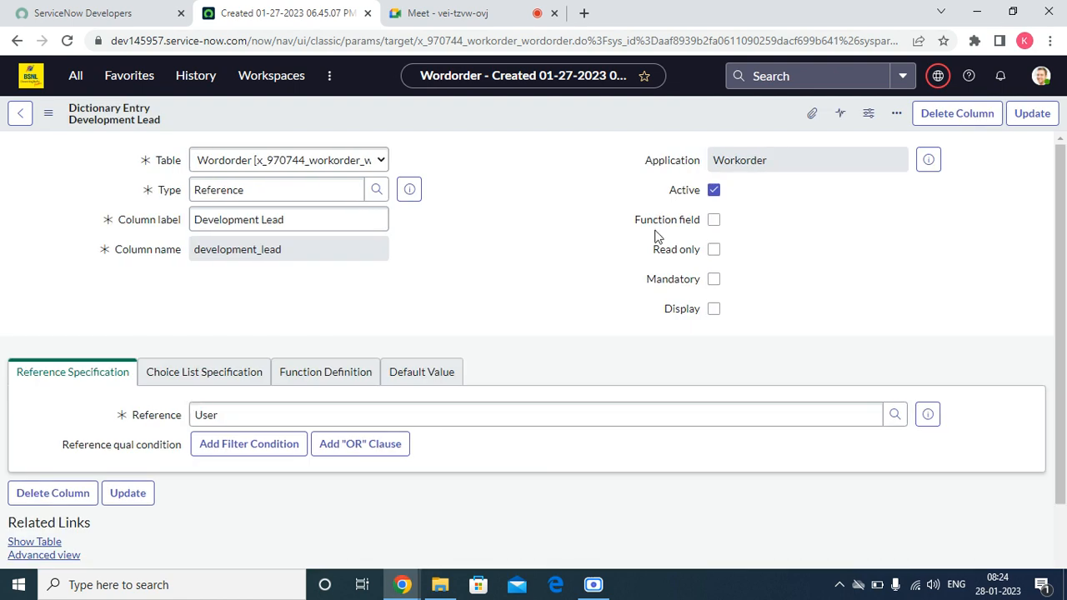
scroll(860, 286, down, 2)
scroll(563, 385, down, 3)
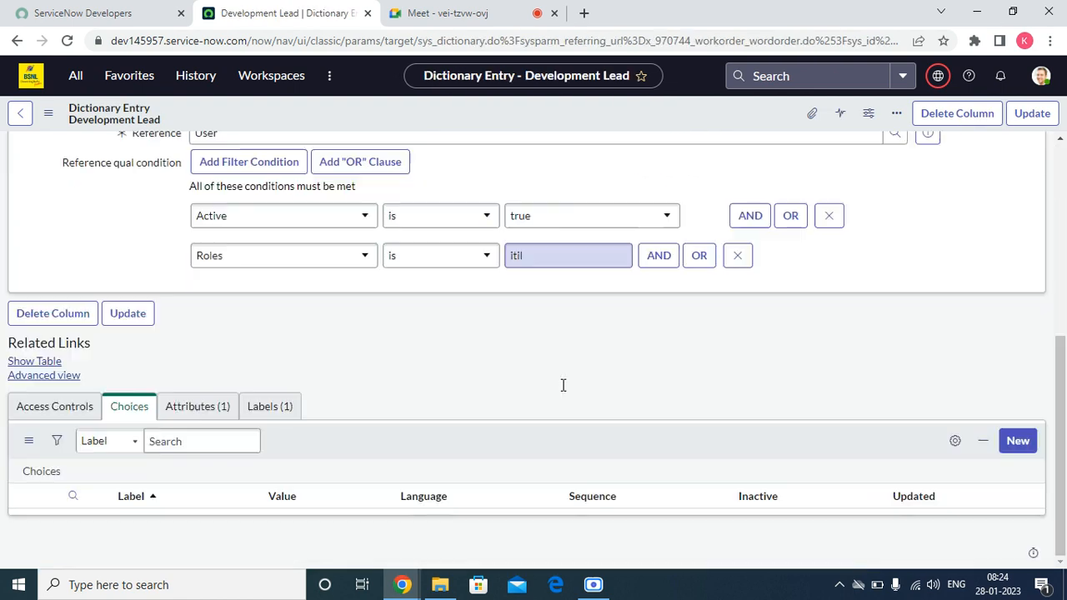
click(740, 257)
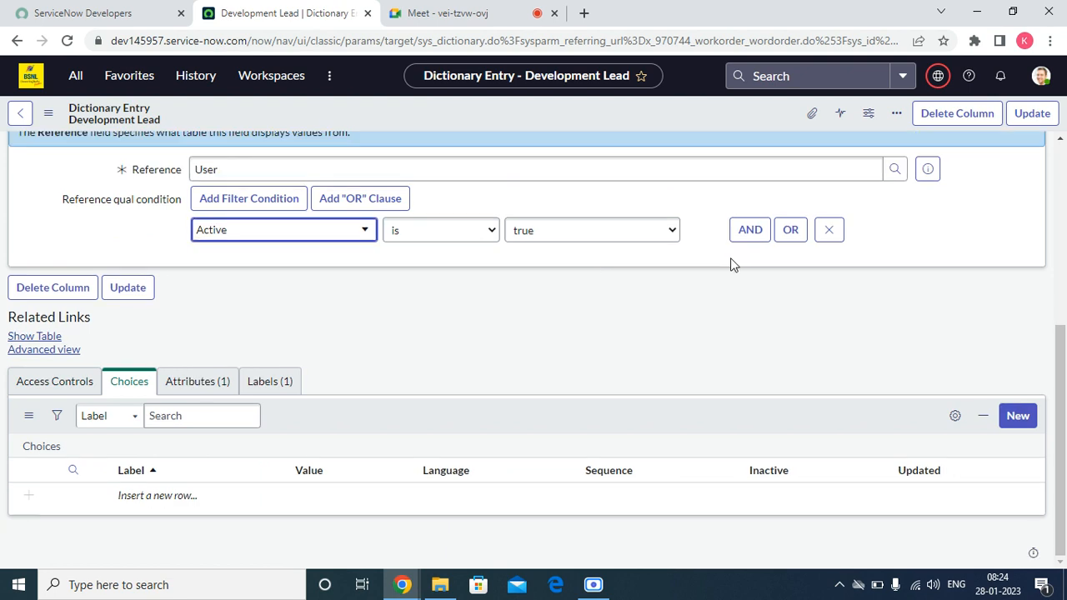
click(1048, 121)
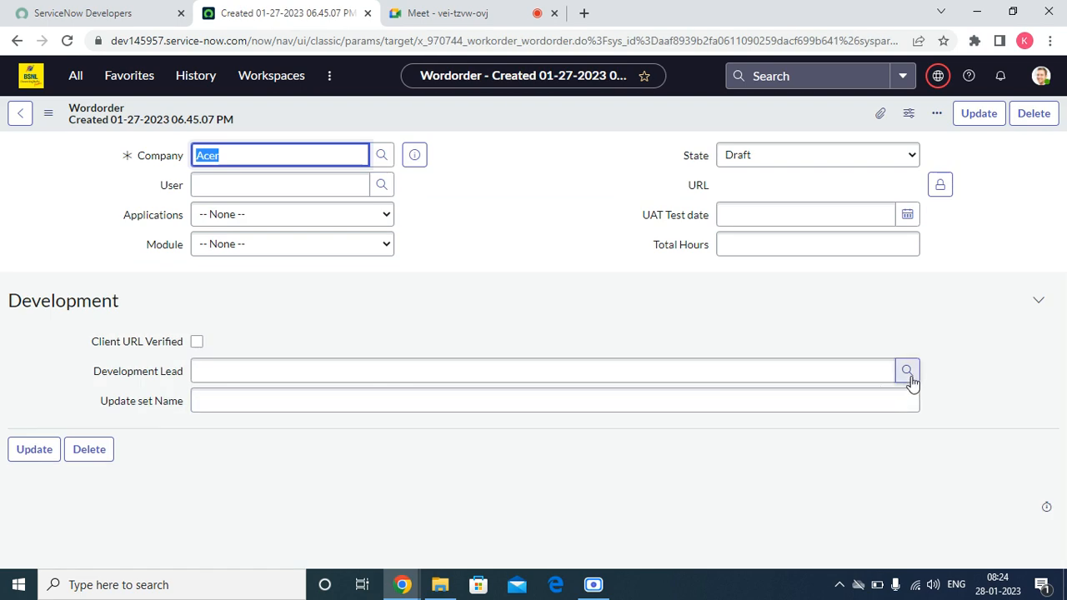
- Check the Development Lead lookup's users again with only the Active condition, and close it without a selection
click(909, 374)
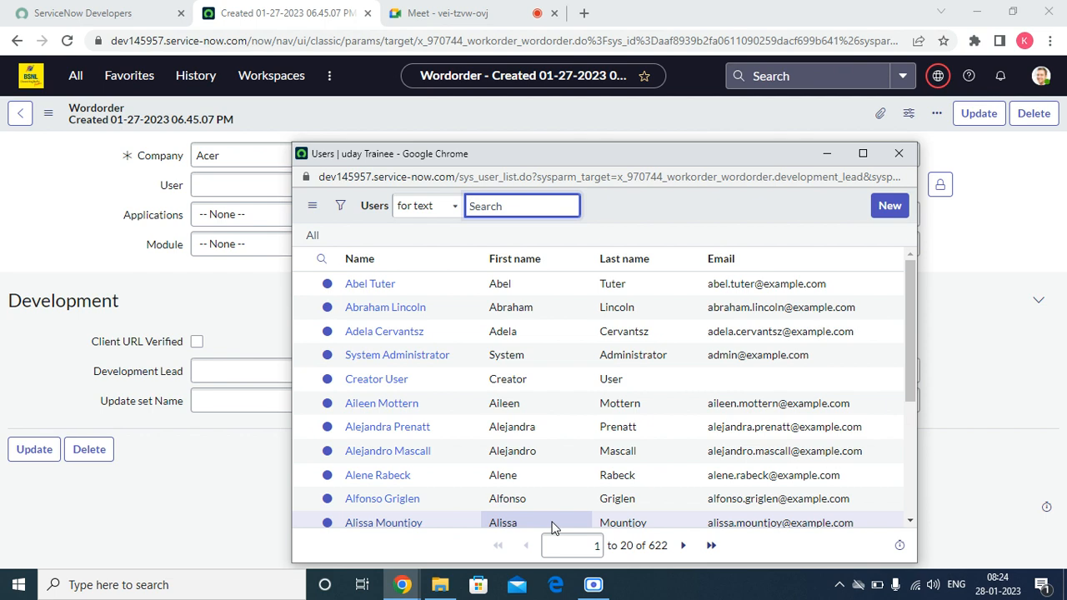
click(906, 155)
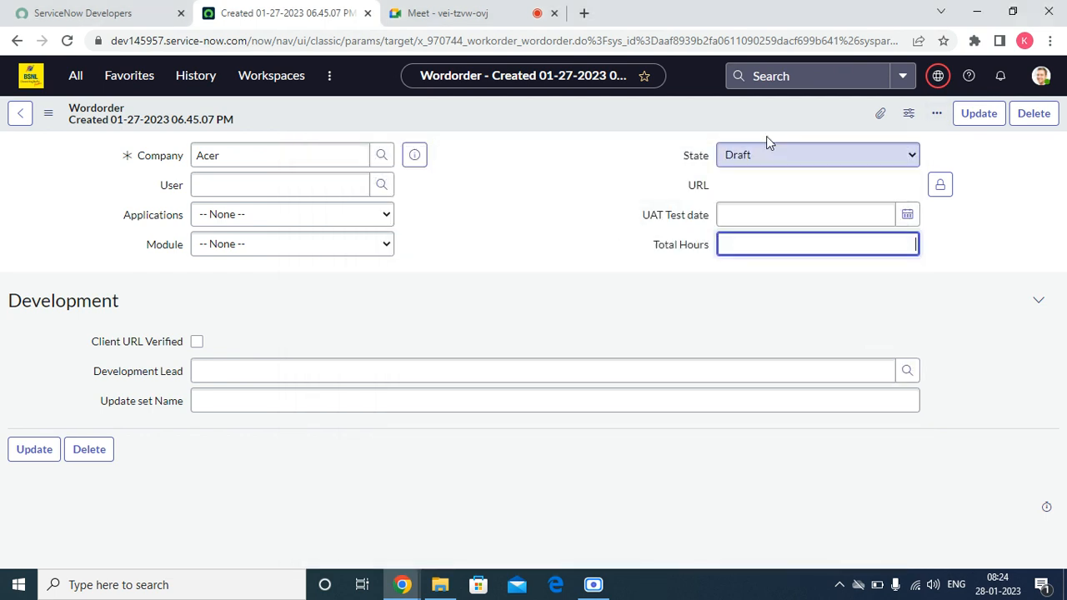
click(199, 343)
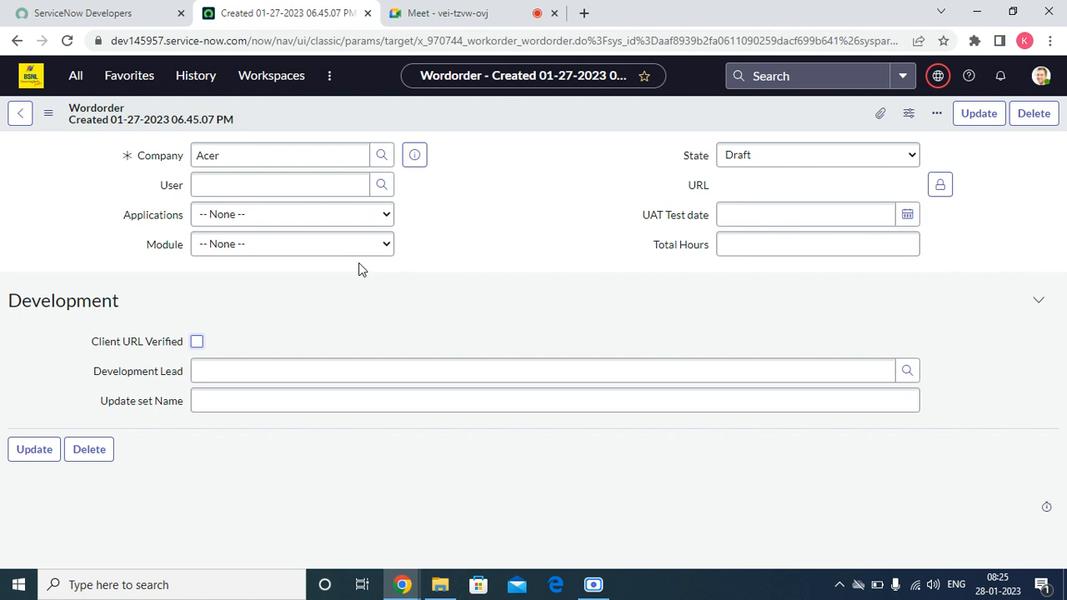
key(shift+Tab)
- Open the work order's form layout configuration and create a new section captioned Testing Details
right_click(444, 123)
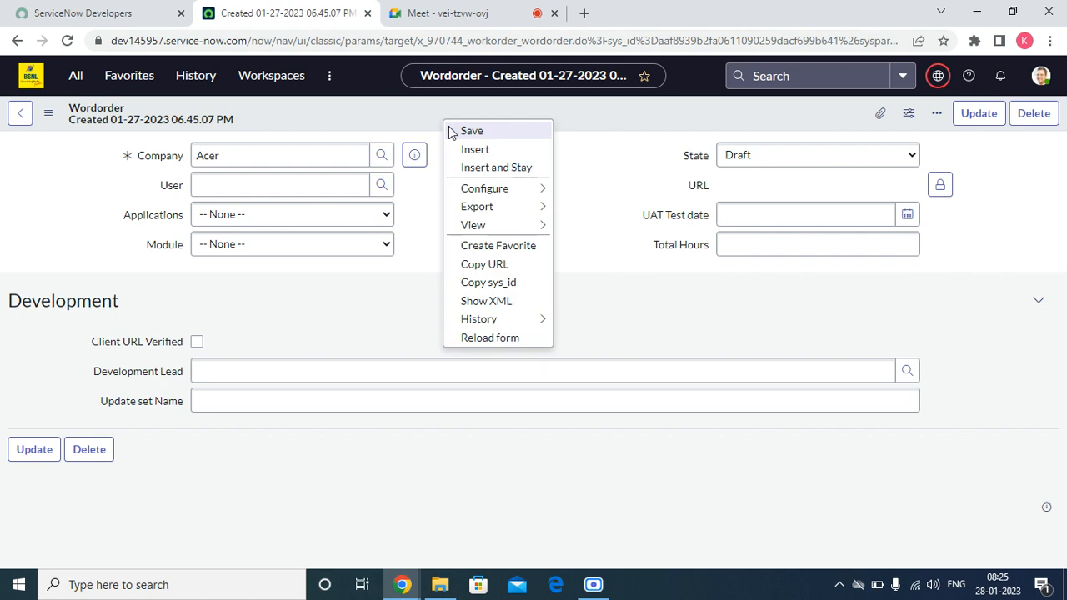
mouse_move(485, 189)
click(617, 208)
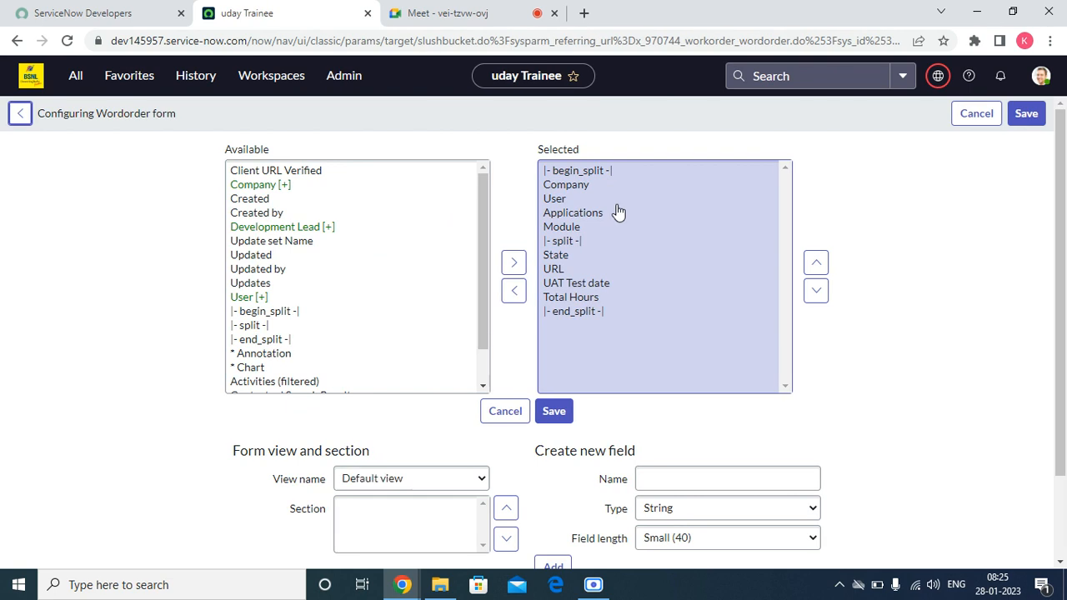
scroll(1057, 225, down, 2)
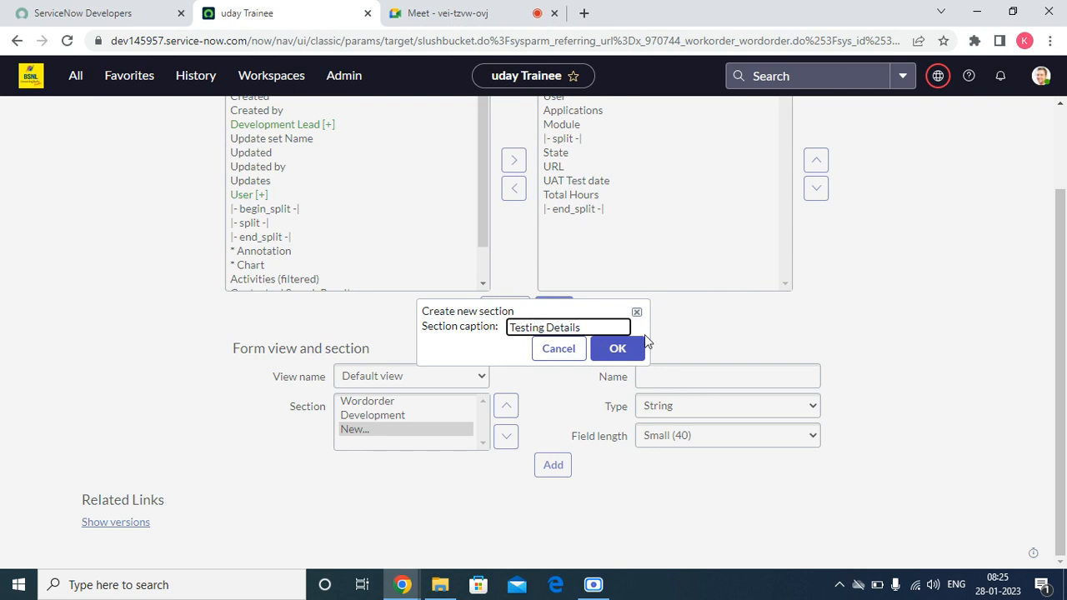
click(614, 348)
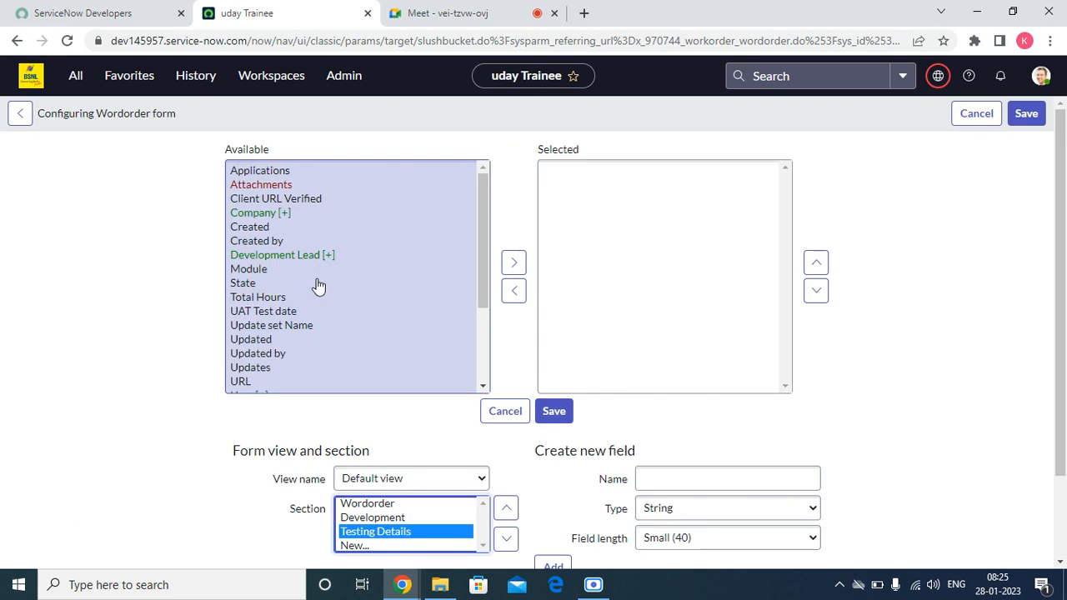
- Define a new field named UAT Tester of type Reference for the Testing Details section
scroll(321, 291, down, 3)
scroll(534, 383, down, 2)
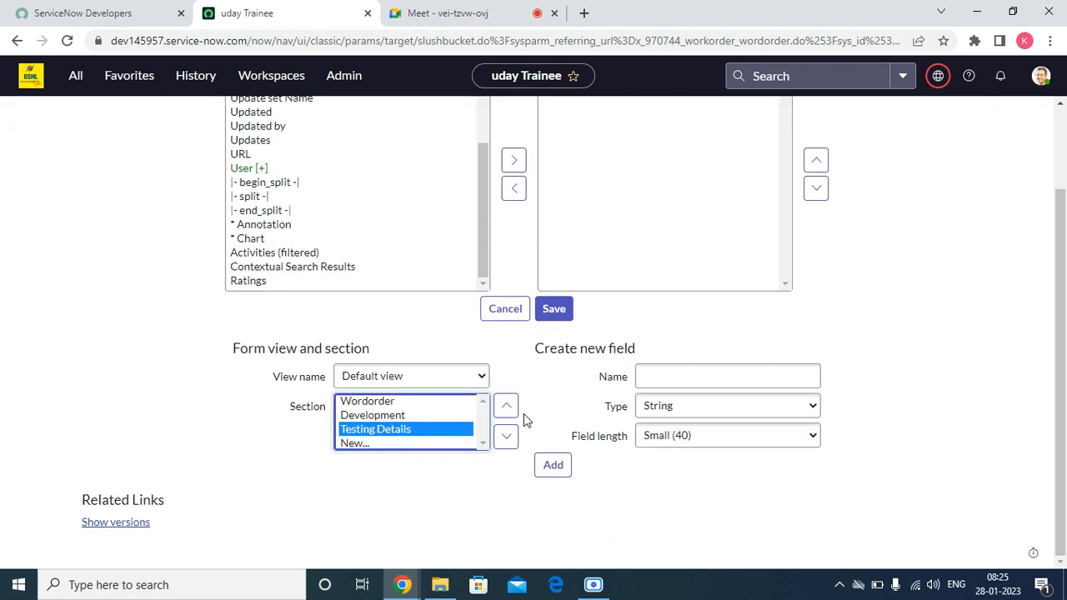
click(648, 376)
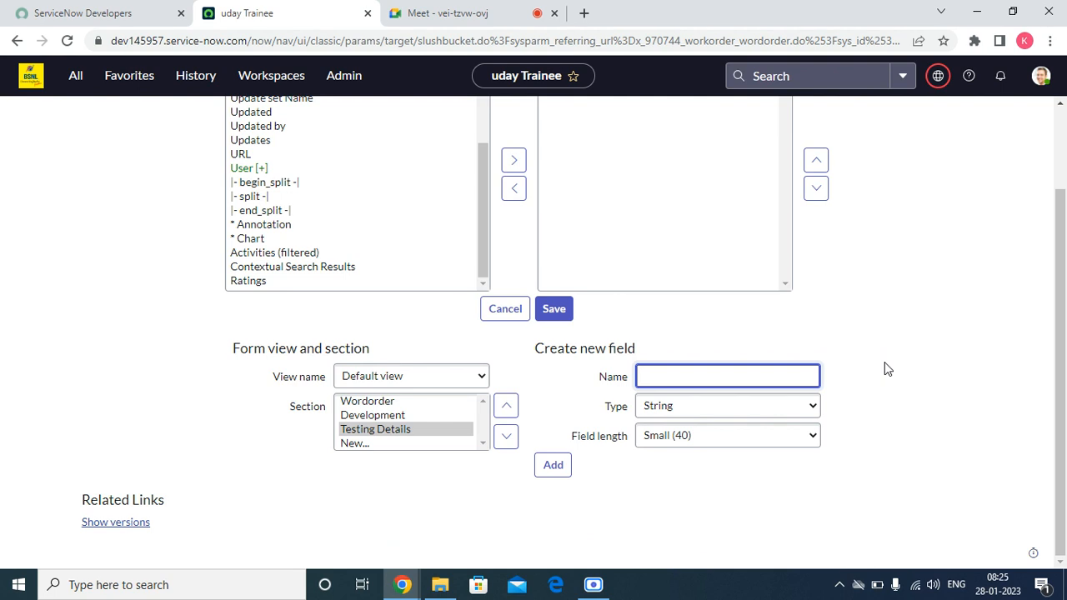
text(AT Tester)
click(757, 417)
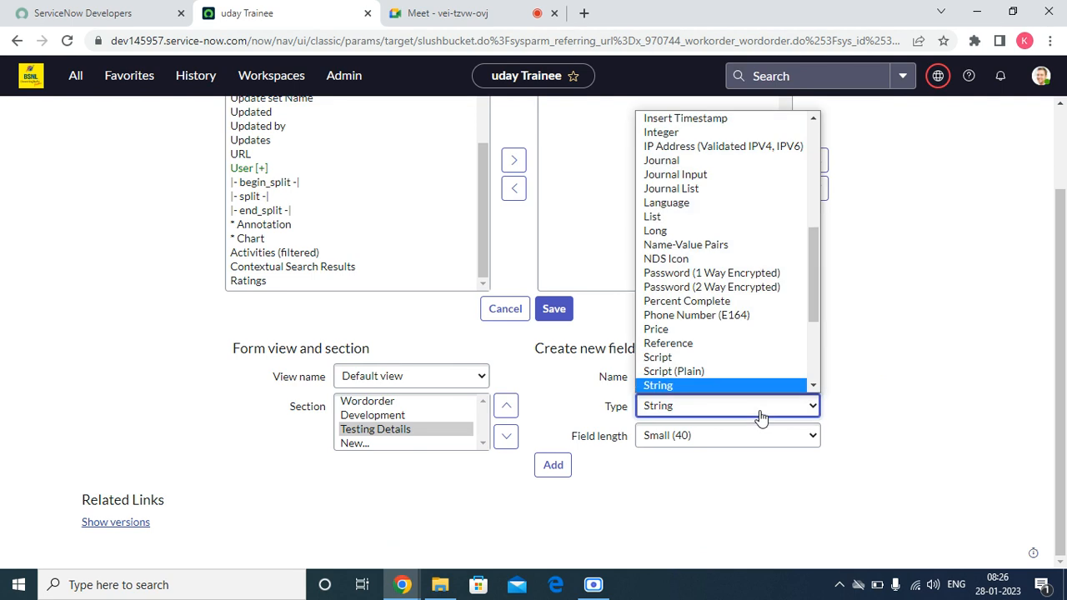
key(r)
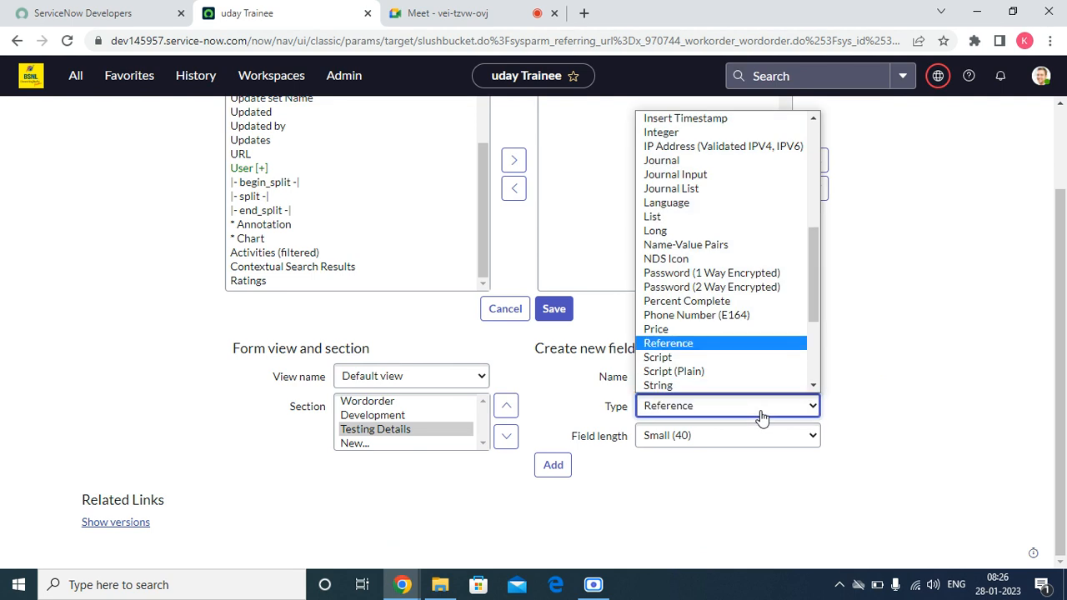
click(663, 344)
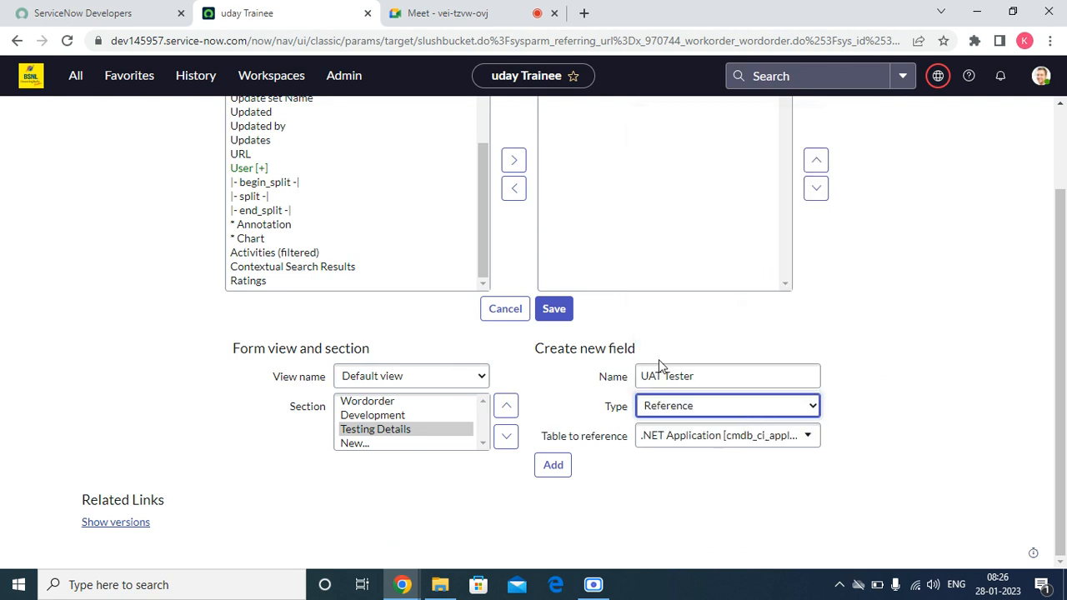
- Set the UAT Tester field's reference table to User [sys_user] and add the field to the section
click(701, 435)
text(re)
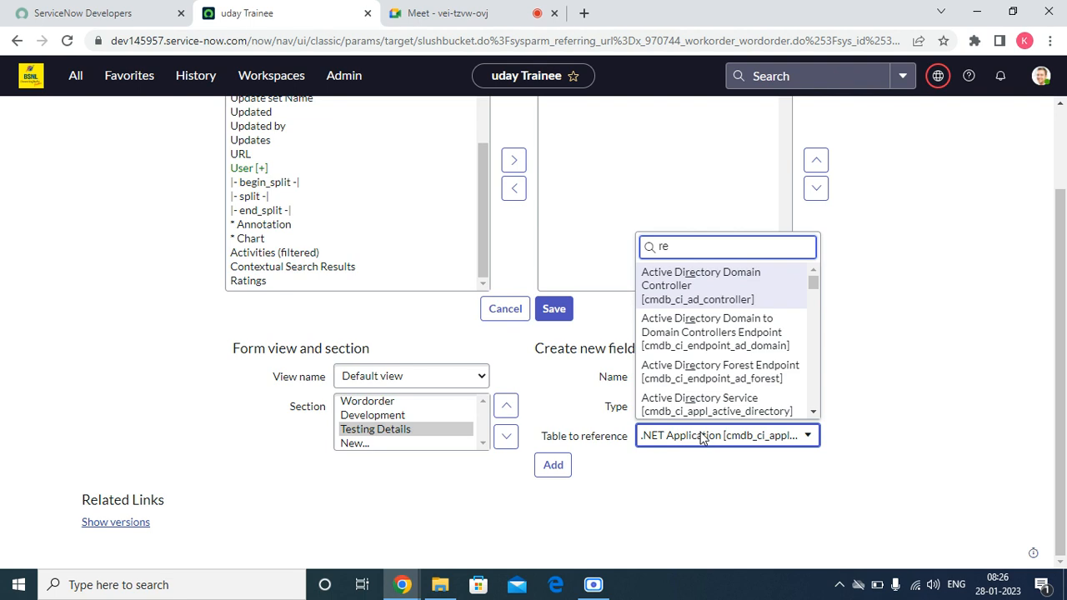
key(BackSpace)
key(BackSpace)
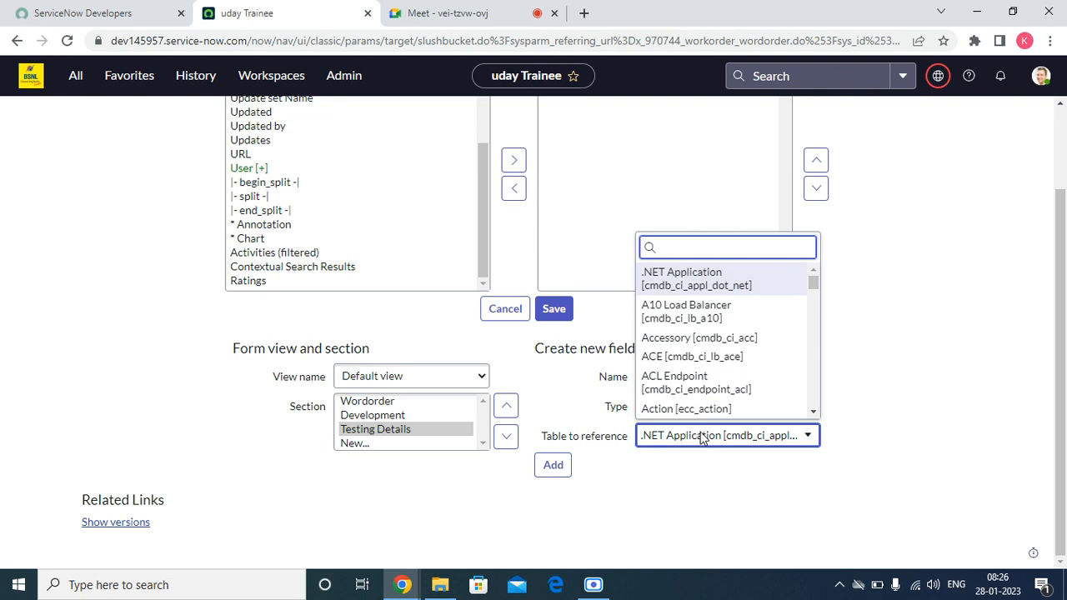
text(sysy-)
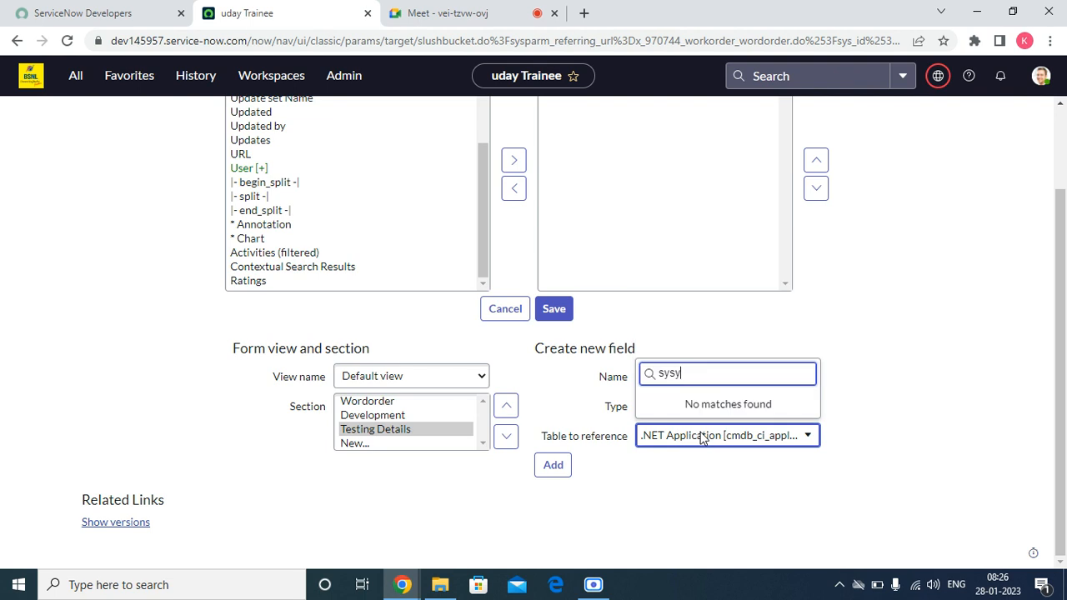
key(BackSpace)
text(-)
key(BackSpace)
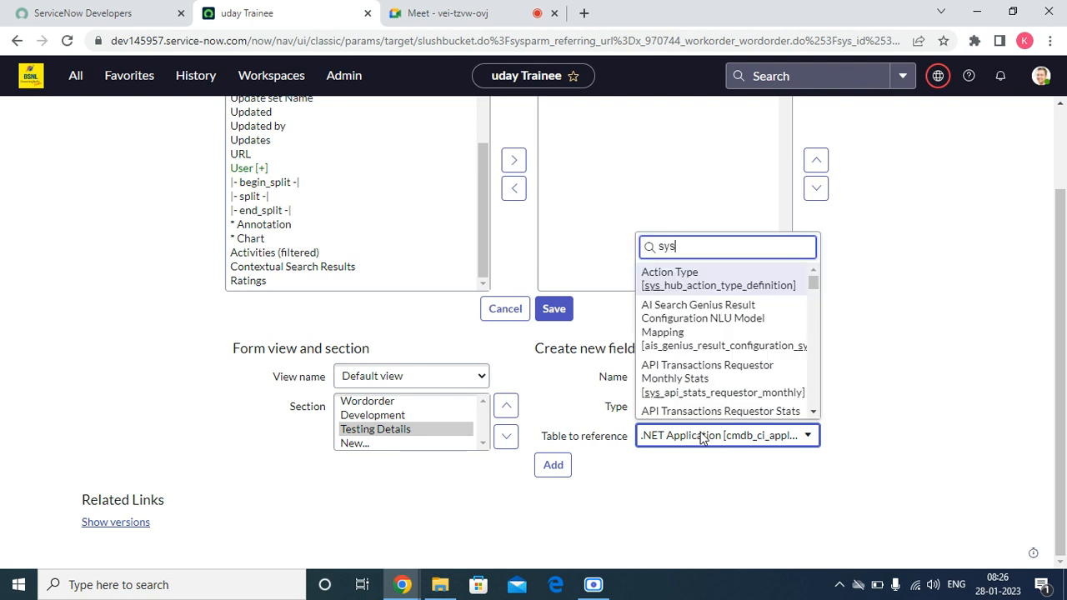
text(_user)
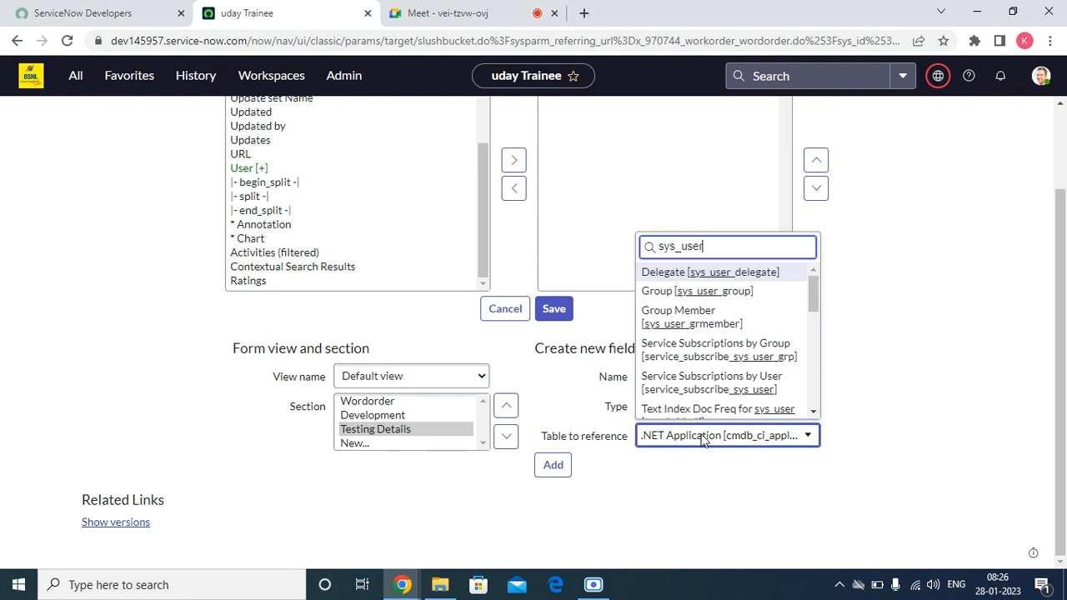
scroll(735, 321, down, 1)
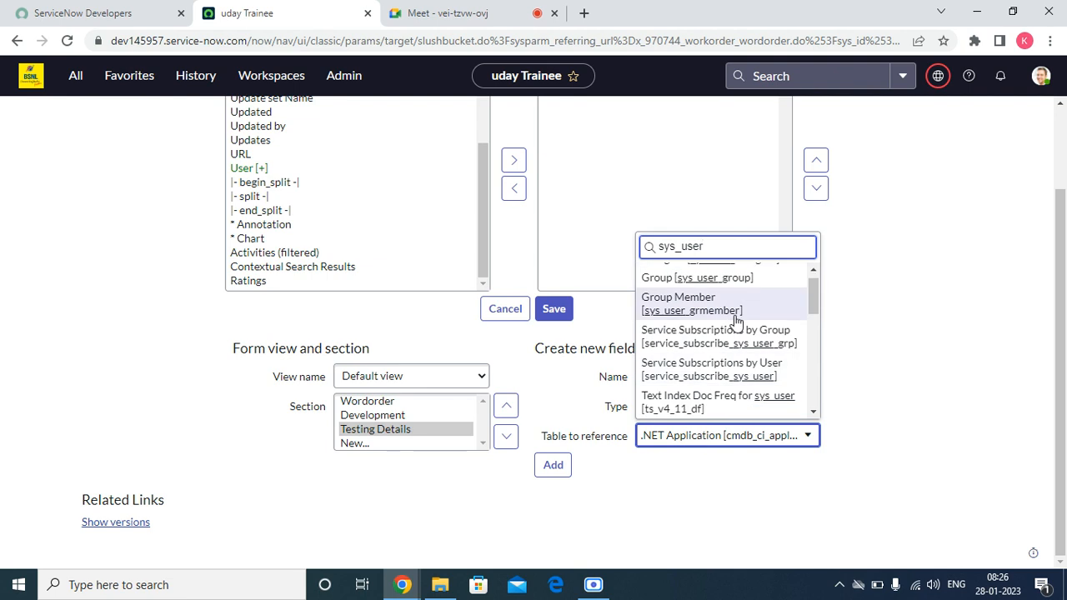
scroll(735, 321, down, 5)
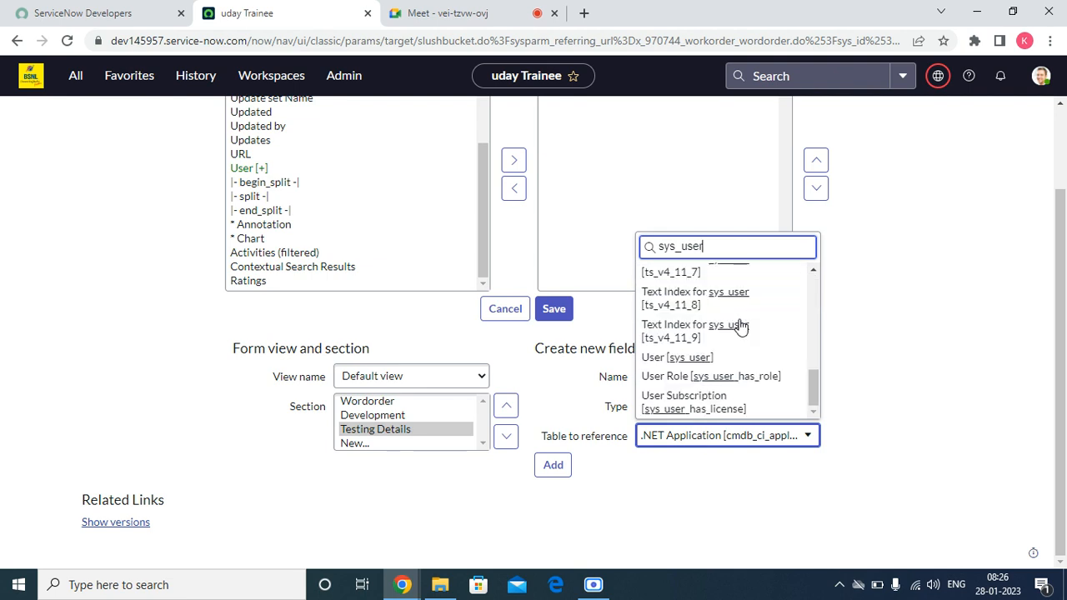
click(691, 367)
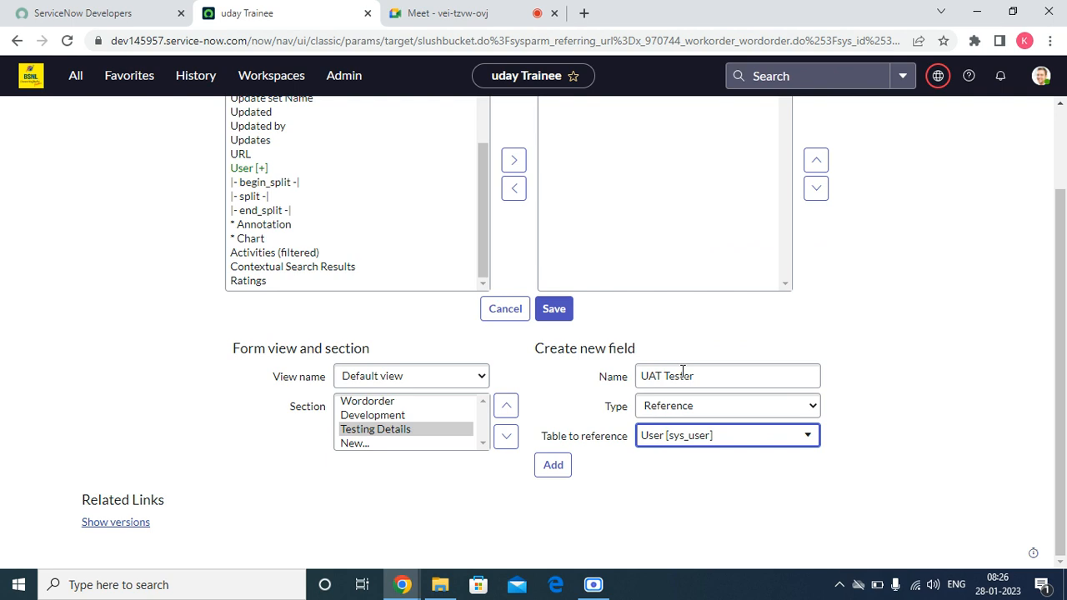
click(560, 467)
- Create a Date field named UAT Testing start date and add it to the Testing Details section
click(667, 480)
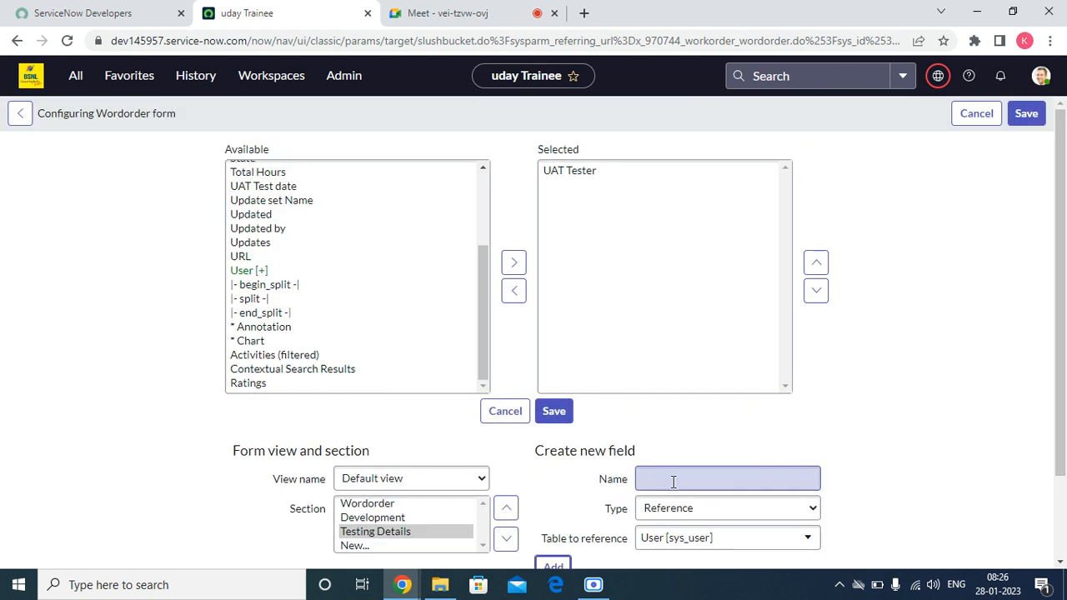
text(UAT)
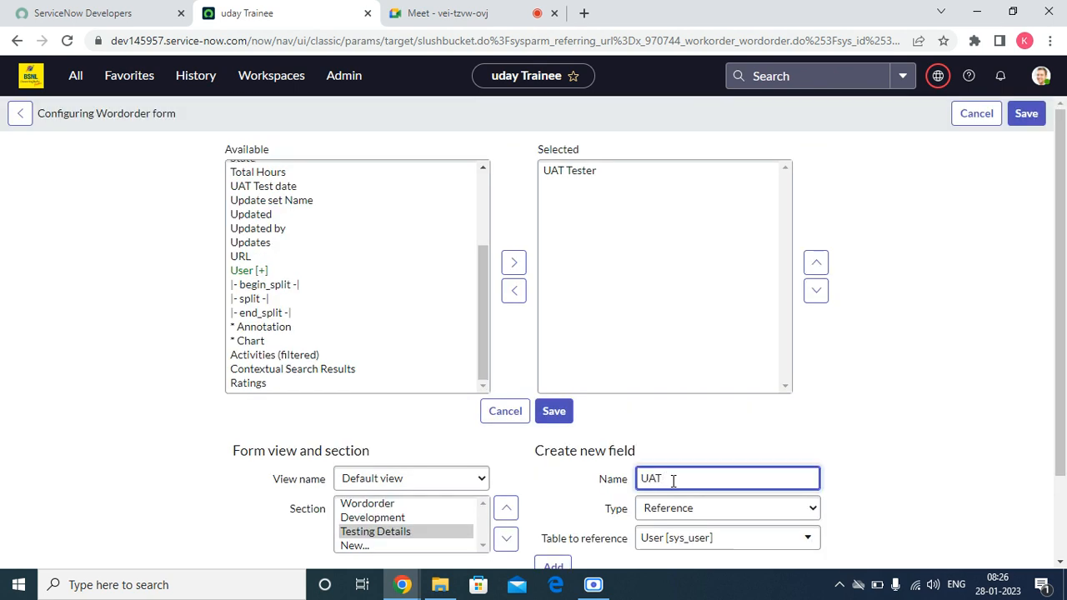
text( Testing start date)
click(706, 519)
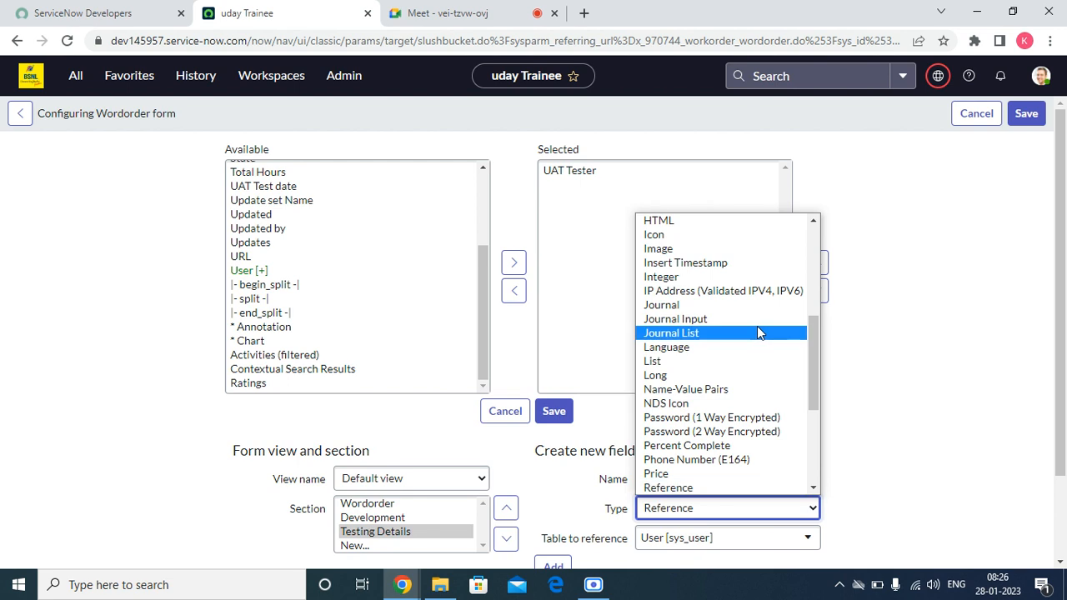
key(d)
click(700, 234)
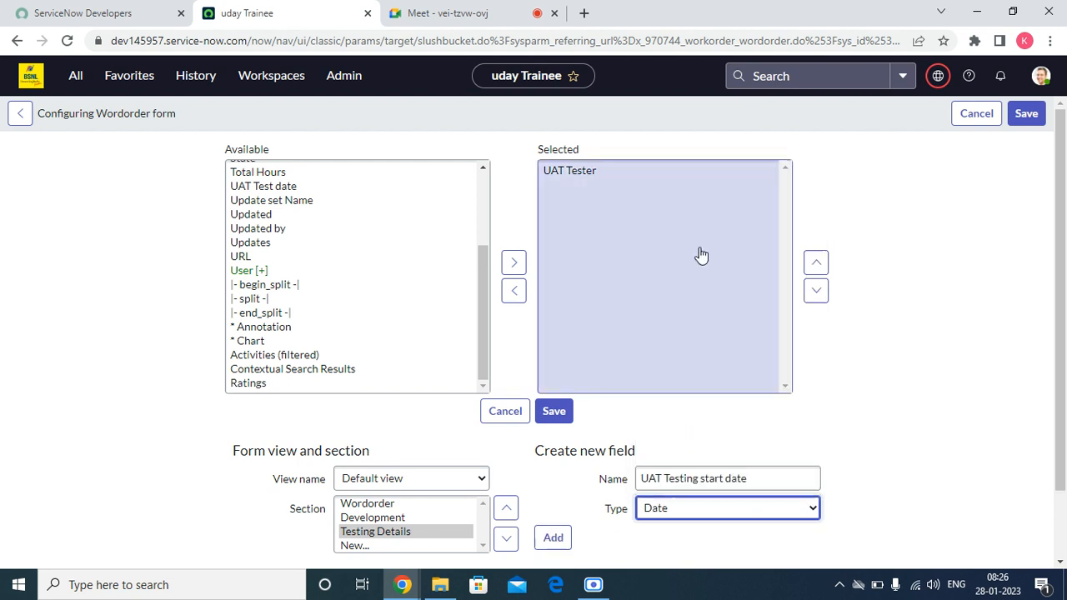
click(553, 538)
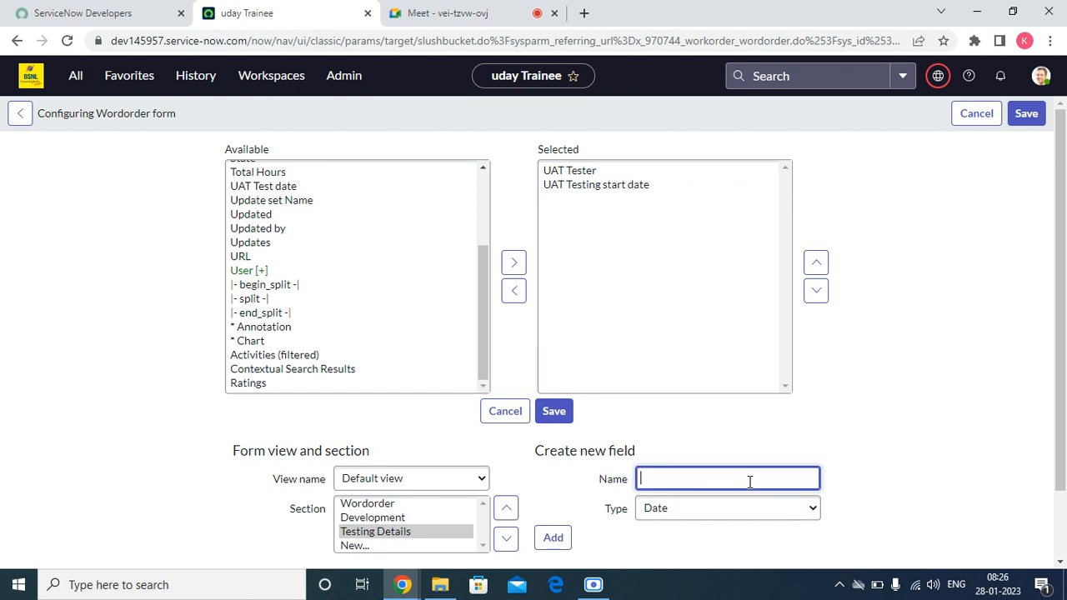
- Define another new field named Comments from UAT Tester with the type String
text(oen)
text(mm)
text(ents from)
text( UAT Tester)
click(725, 506)
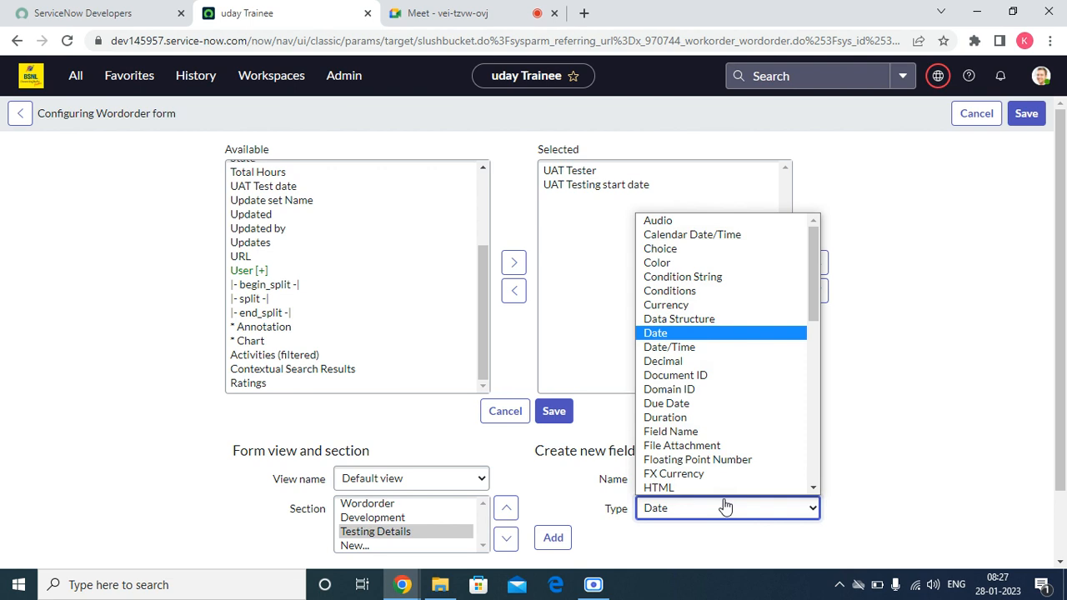
text(st)
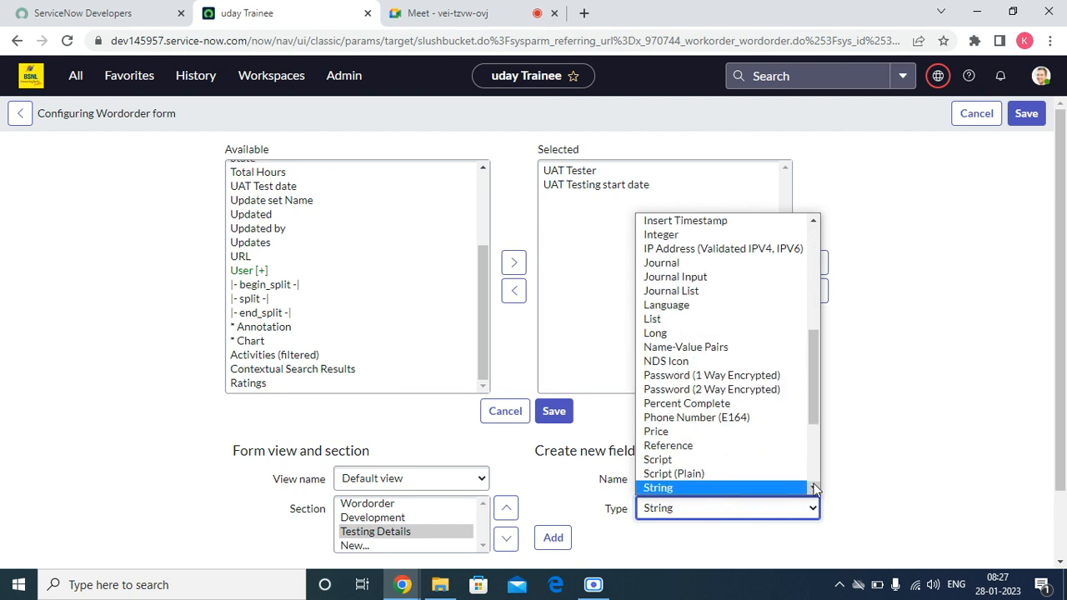
click(550, 546)
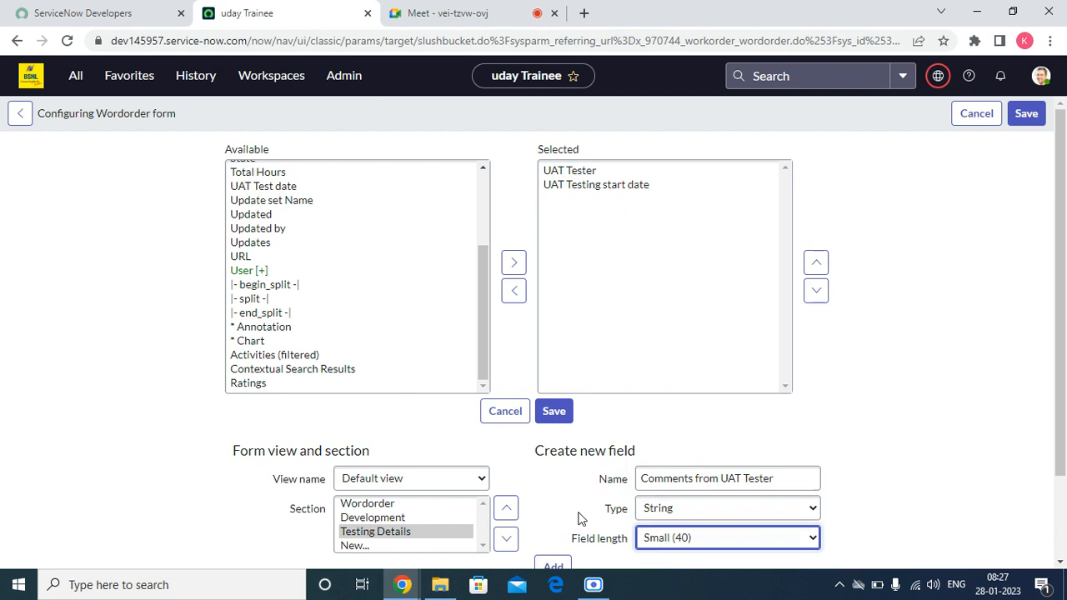
- Set the comments field's length to Large (1000) and add it to the Testing Details section
click(702, 541)
click(707, 518)
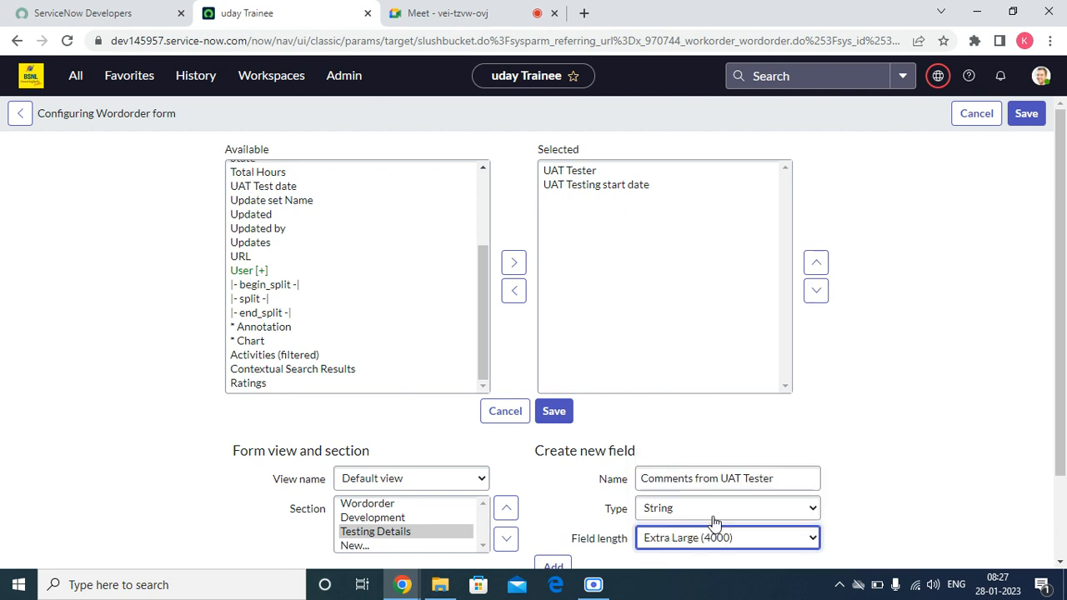
click(709, 536)
click(701, 504)
scroll(575, 517, down, 2)
click(553, 464)
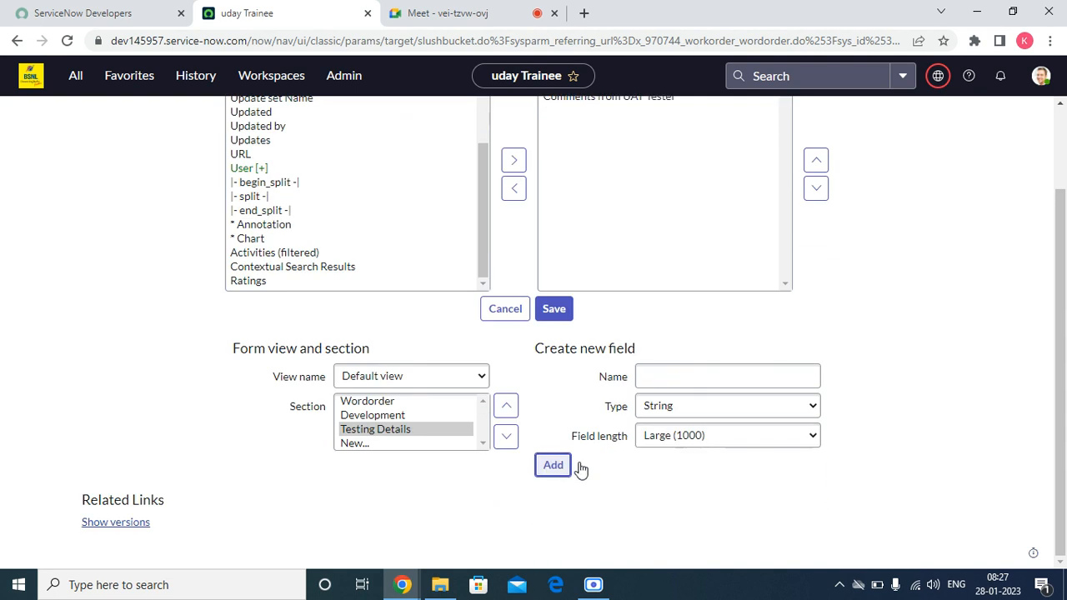
- Add begin_split, end_split and split to the Testing Details section and place begin_split above UAT Tester
double_click(267, 285)
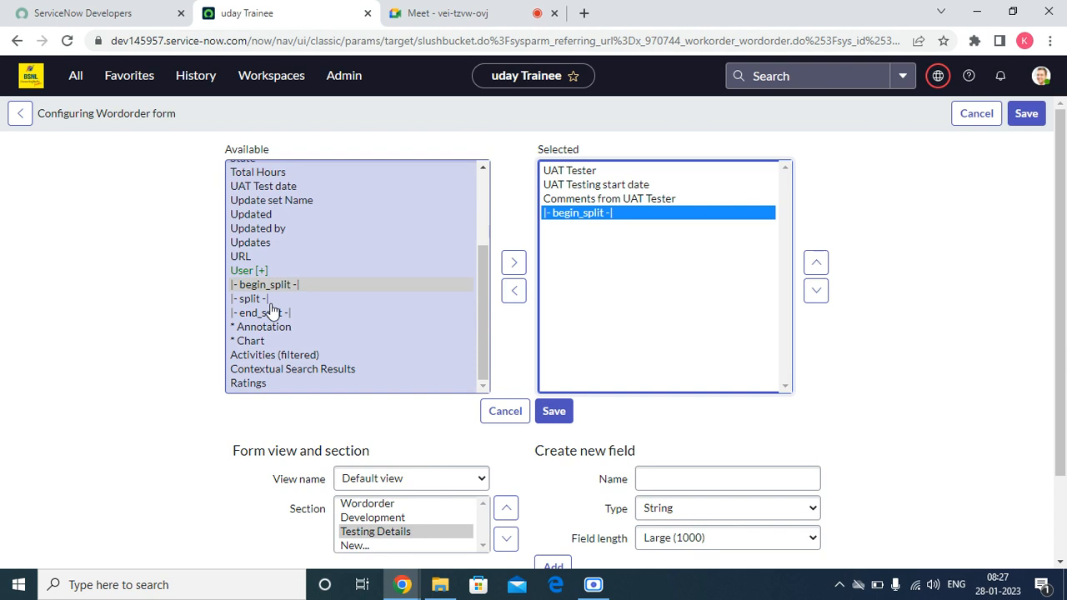
double_click(269, 313)
double_click(265, 299)
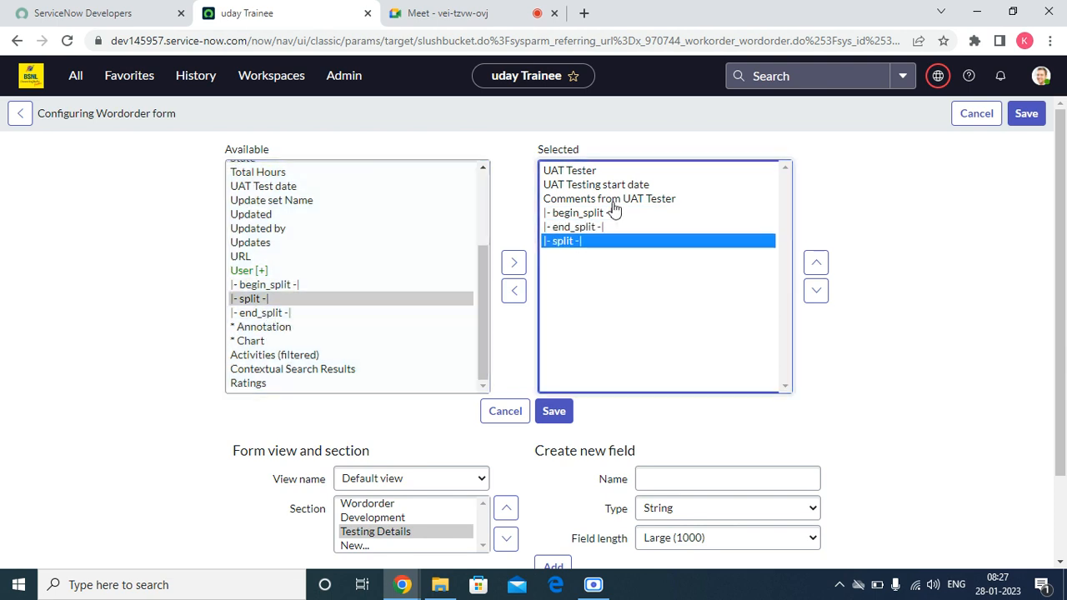
click(621, 215)
click(816, 263)
click(816, 263)
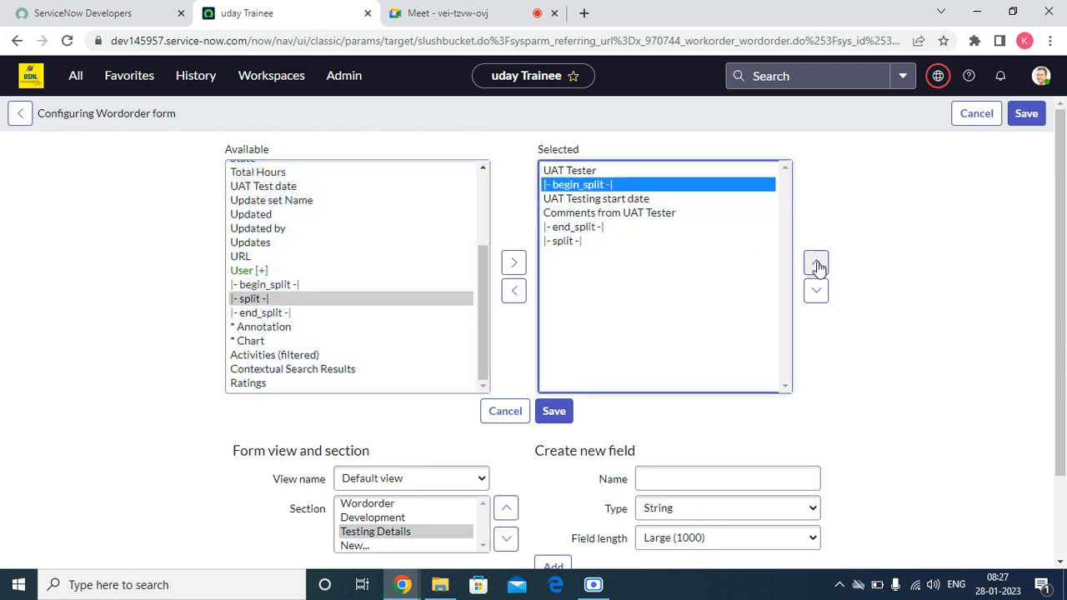
click(817, 263)
- Move split between UAT Tester and UAT Testing start date, save the section layout and close the completion dialog
click(580, 238)
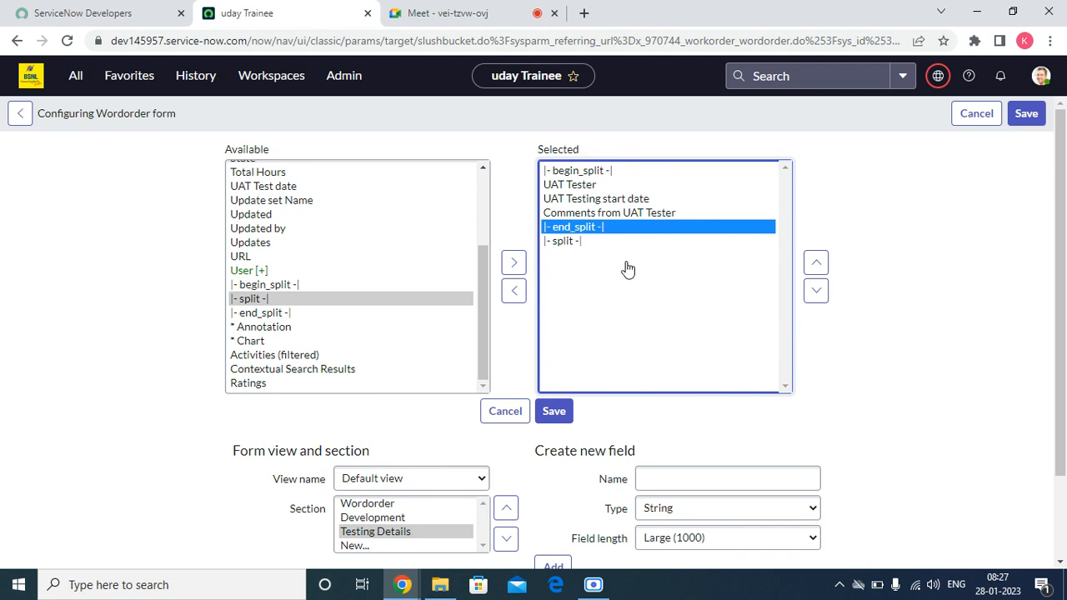
shift+click(607, 242)
click(616, 229)
click(605, 241)
click(816, 263)
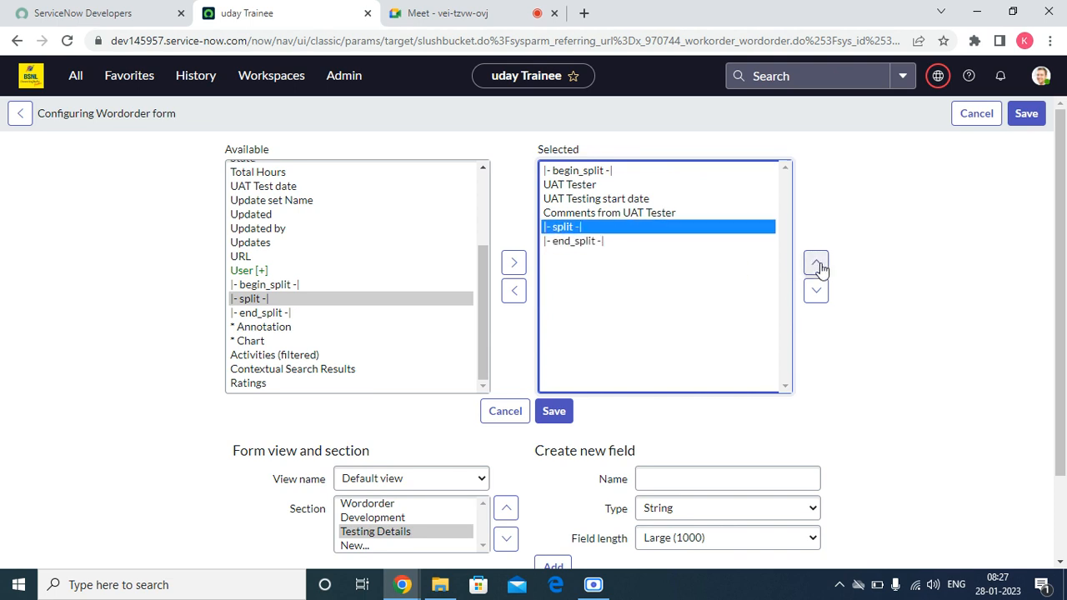
click(816, 264)
click(816, 264)
scroll(692, 321, down, 2)
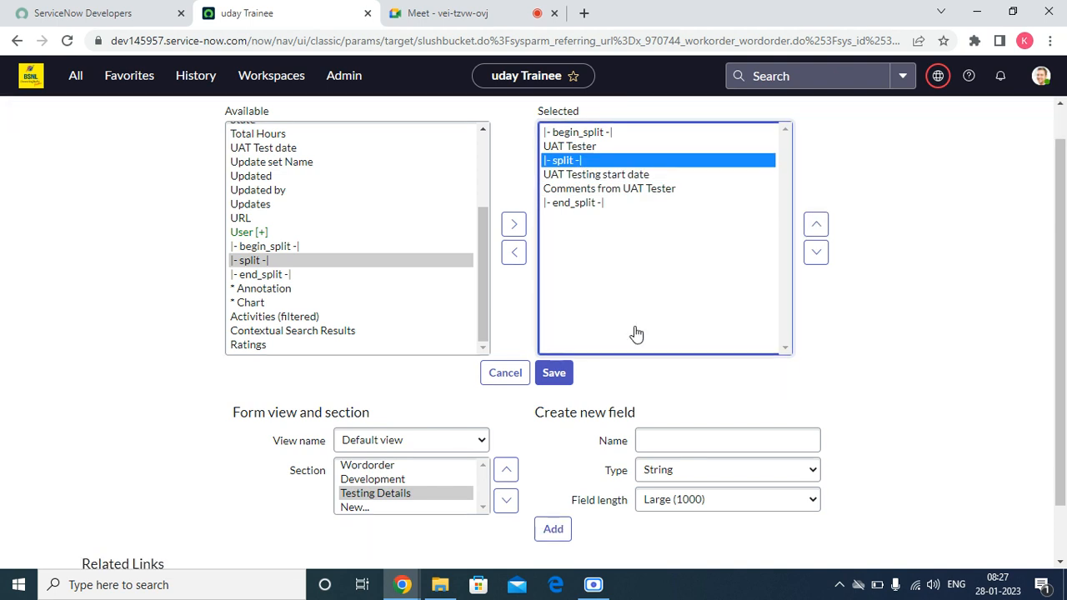
click(550, 309)
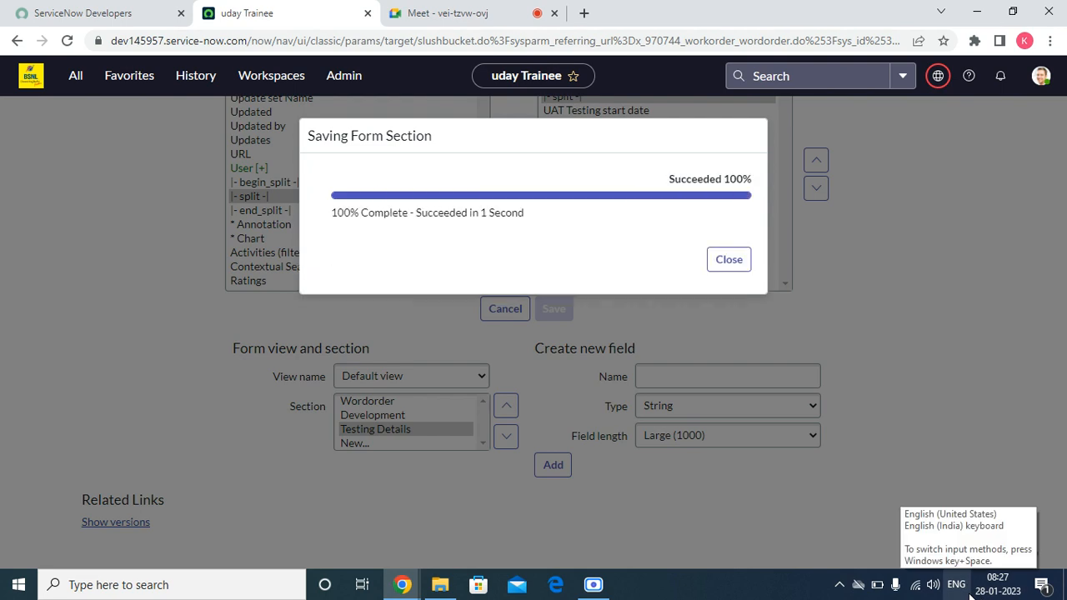
click(737, 259)
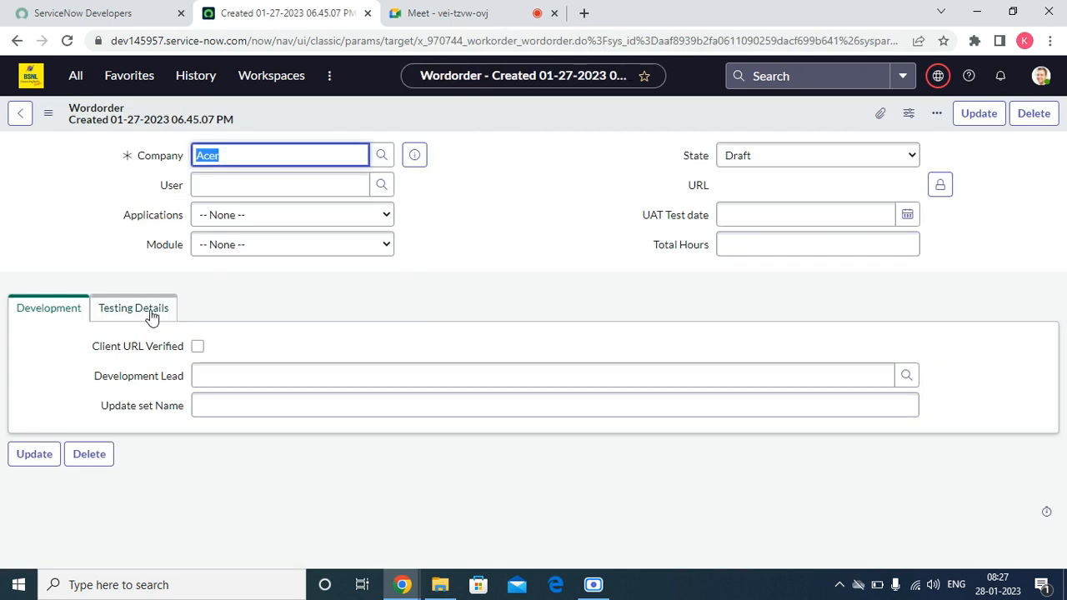
- Check the Testing Details section's fields on the work order form, and return to the Development section
click(149, 313)
click(759, 381)
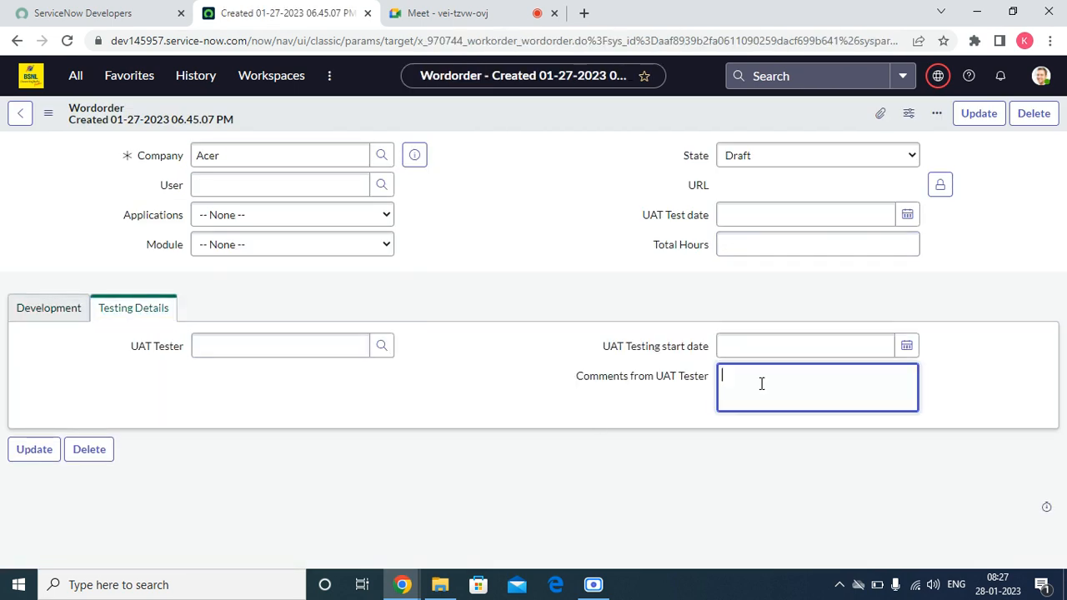
click(25, 317)
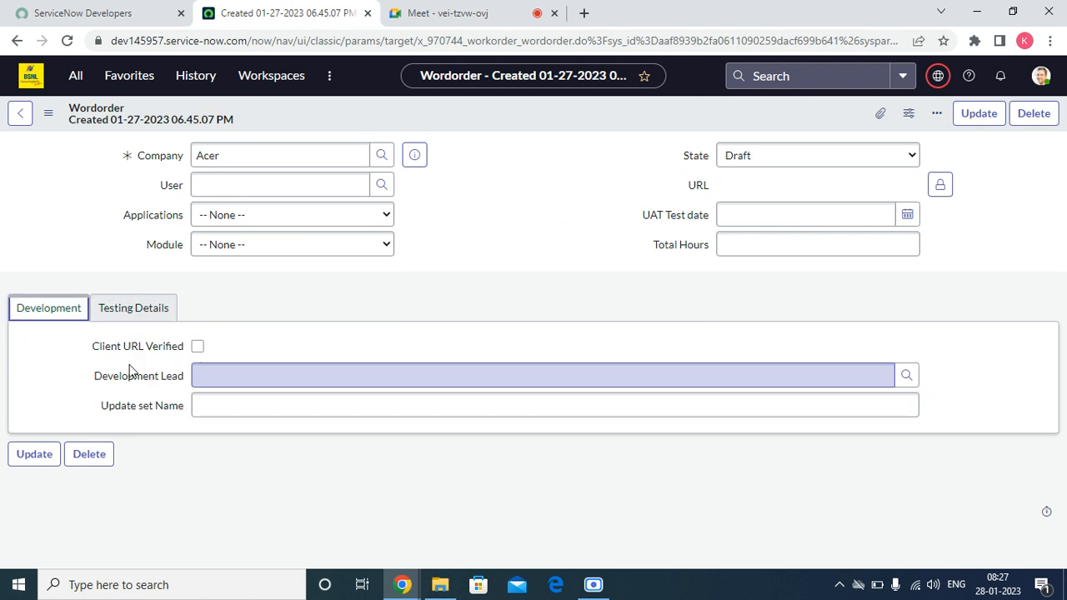
- Open the form layout configuration for the Development section and add begin_split, split and end_split to its selected fields
right_click(328, 117)
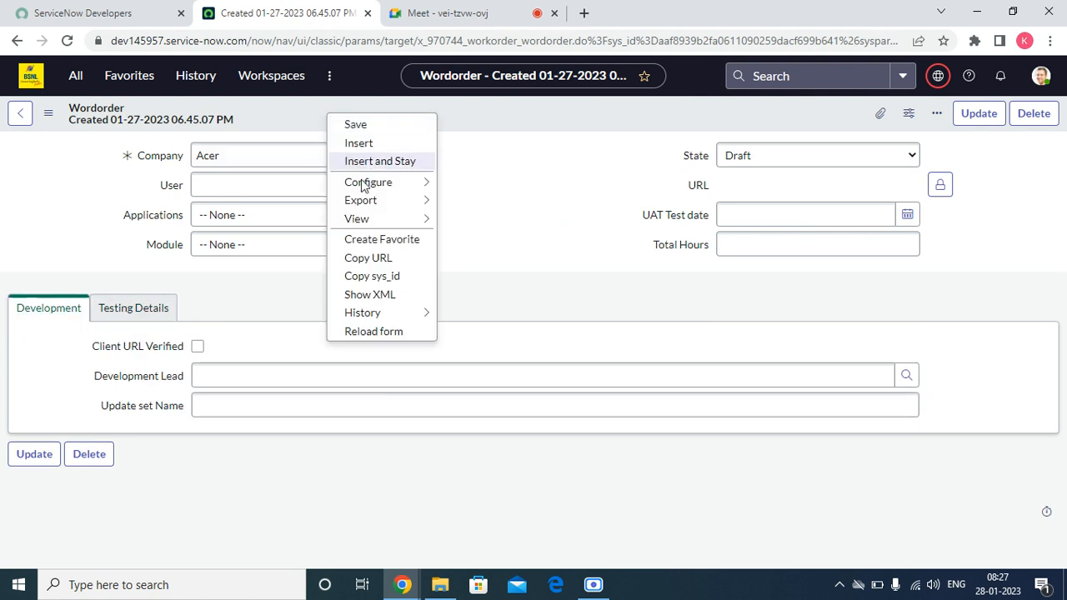
mouse_move(379, 185)
click(478, 205)
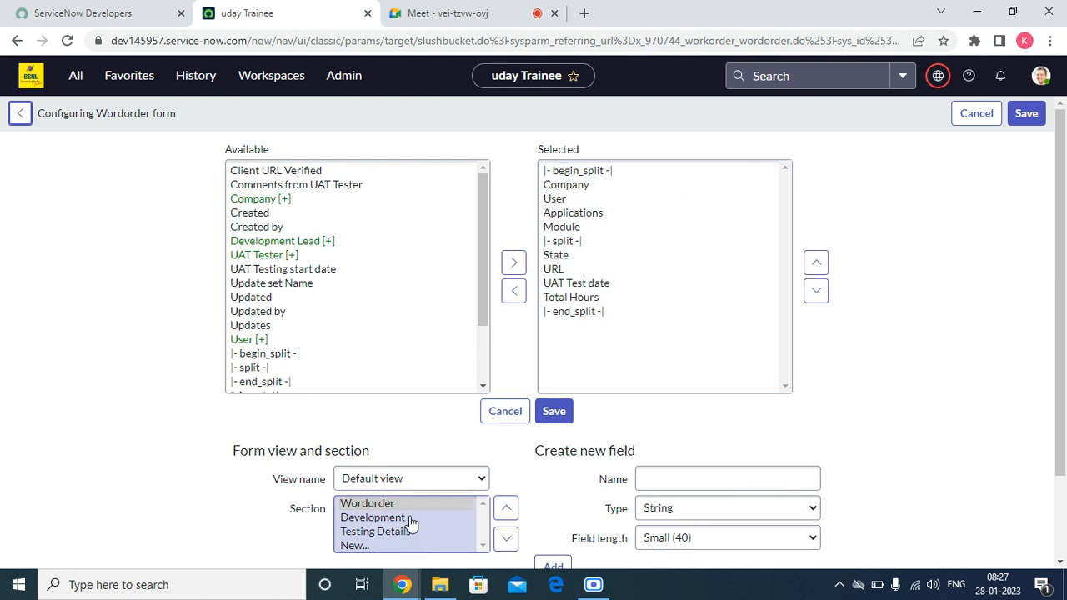
click(409, 518)
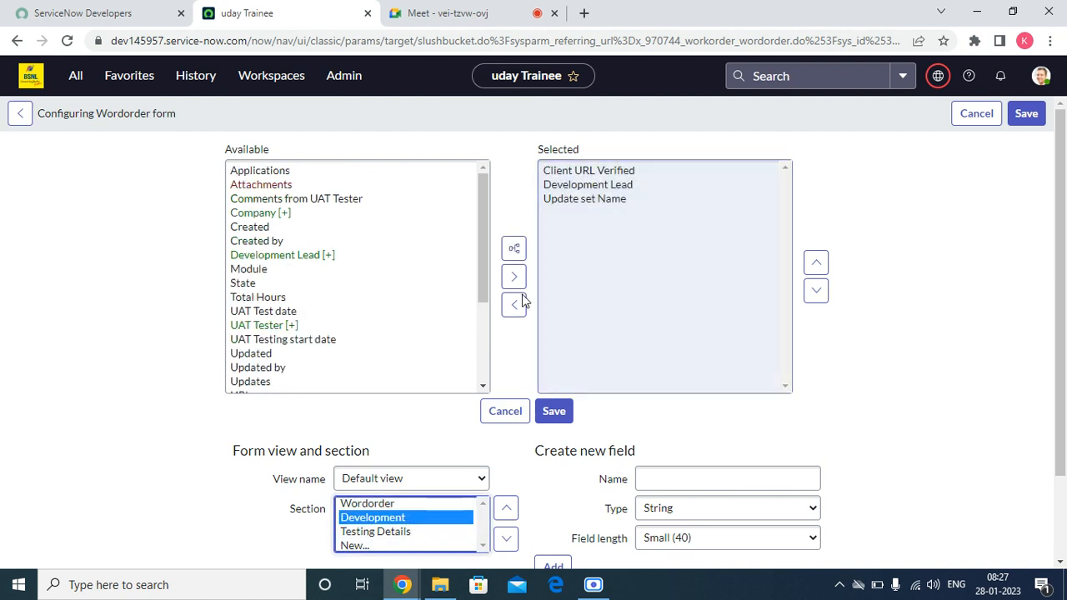
scroll(334, 301, down, 3)
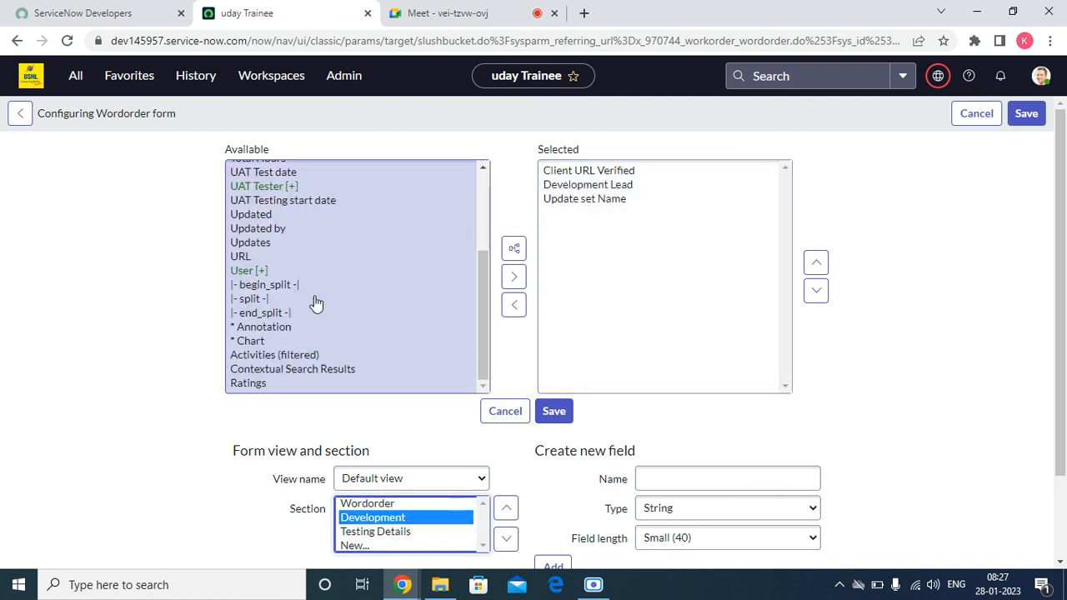
click(307, 290)
double_click(307, 290)
double_click(286, 298)
double_click(286, 313)
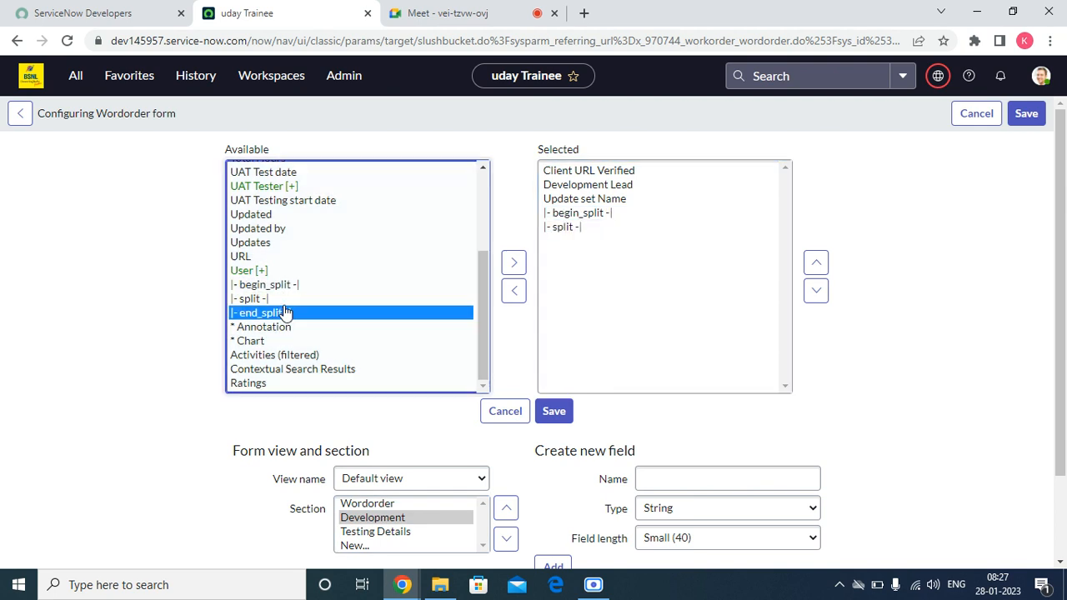
- Move begin_split above Client URL Verified in the Development section's selected fields
key(Up)
key(Up)
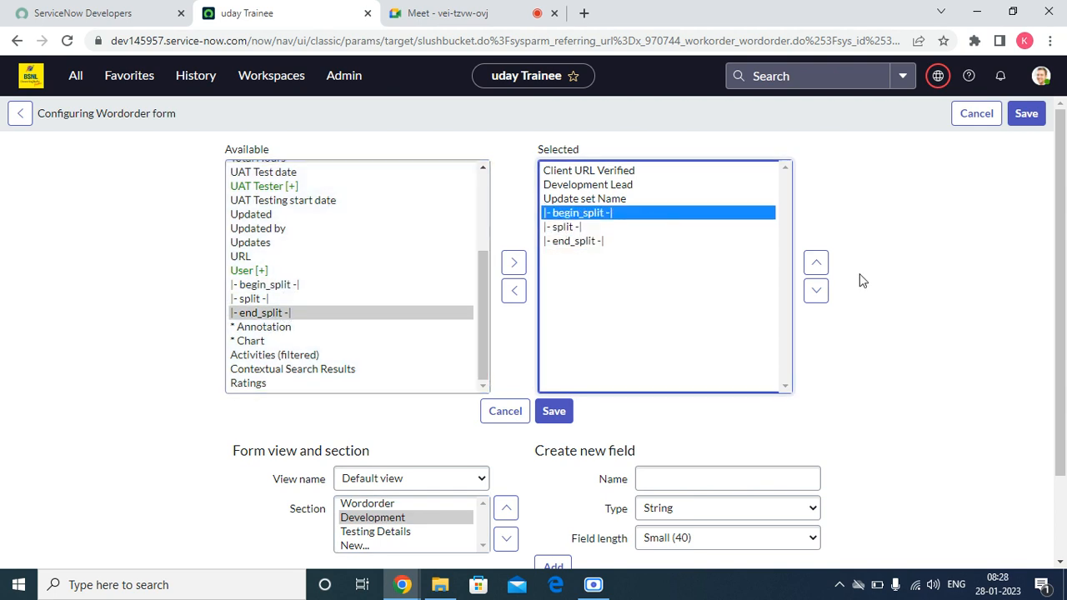
click(817, 263)
click(816, 263)
click(816, 263)
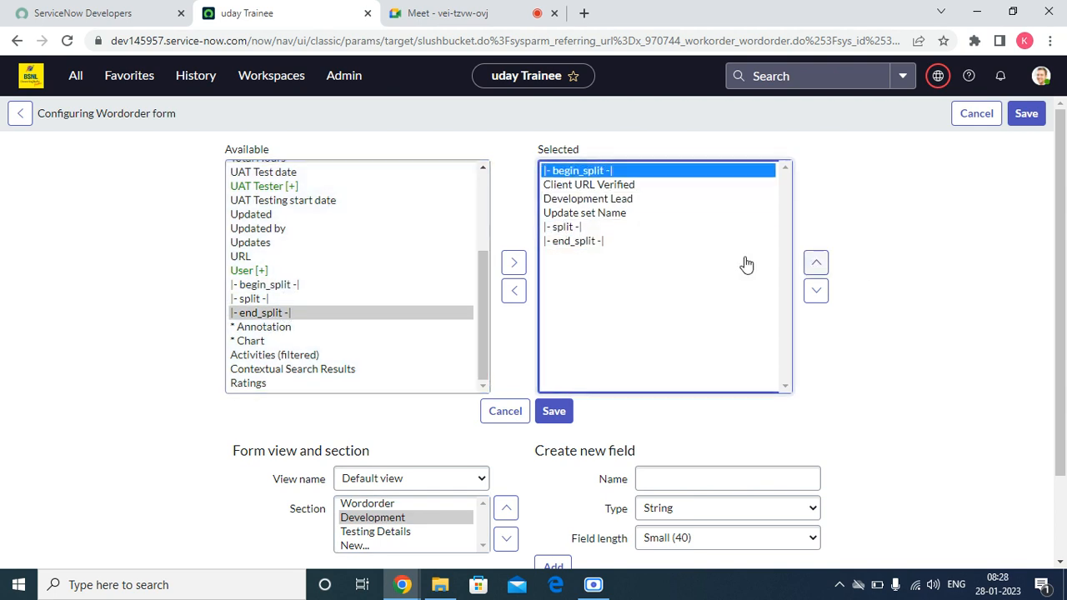
- Place split between Client URL Verified and Development Lead in the Development section and save the layout
click(590, 228)
click(822, 267)
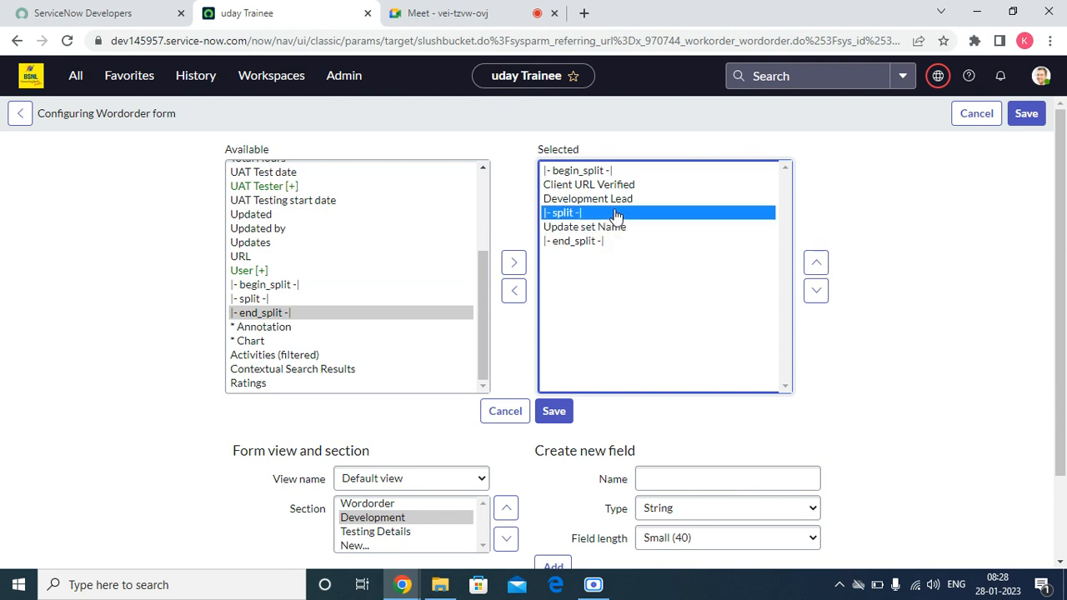
click(819, 265)
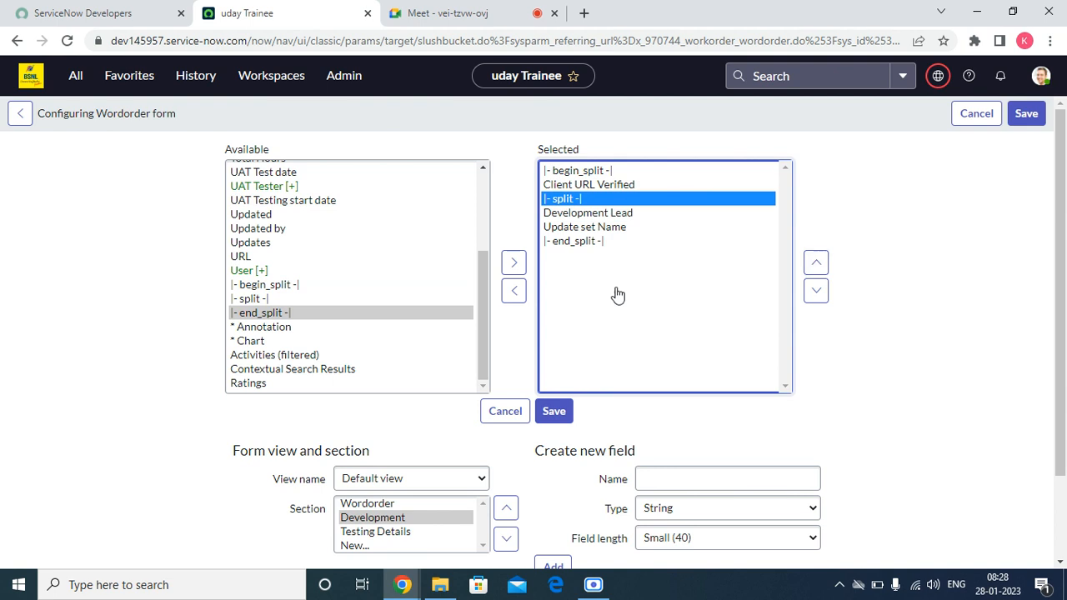
click(563, 411)
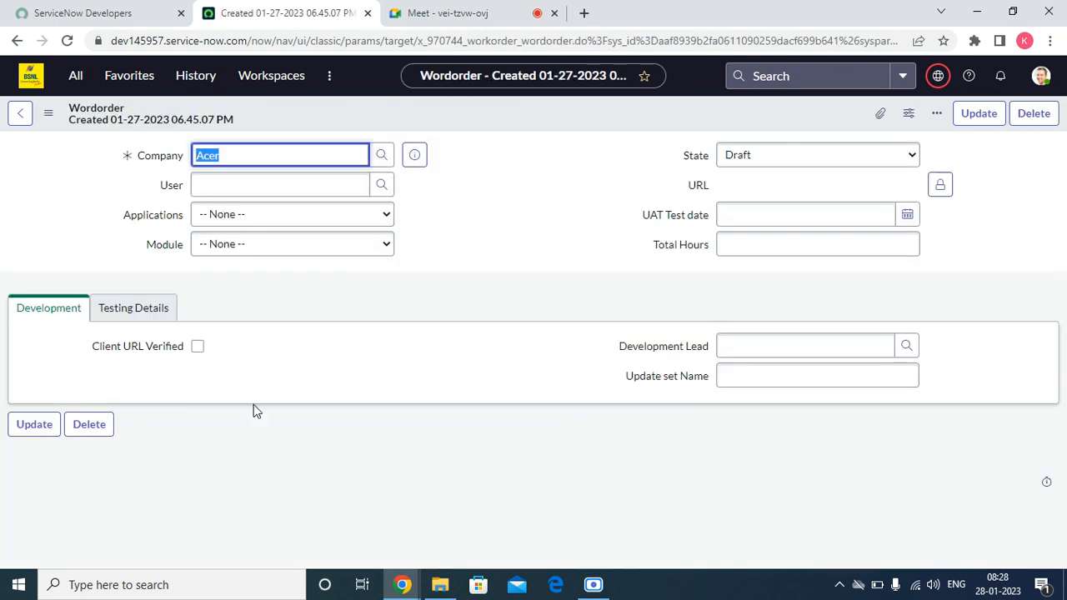
- Review the two-column arrangement of the fields in the Development and Testing Details sections on the work order form
click(116, 302)
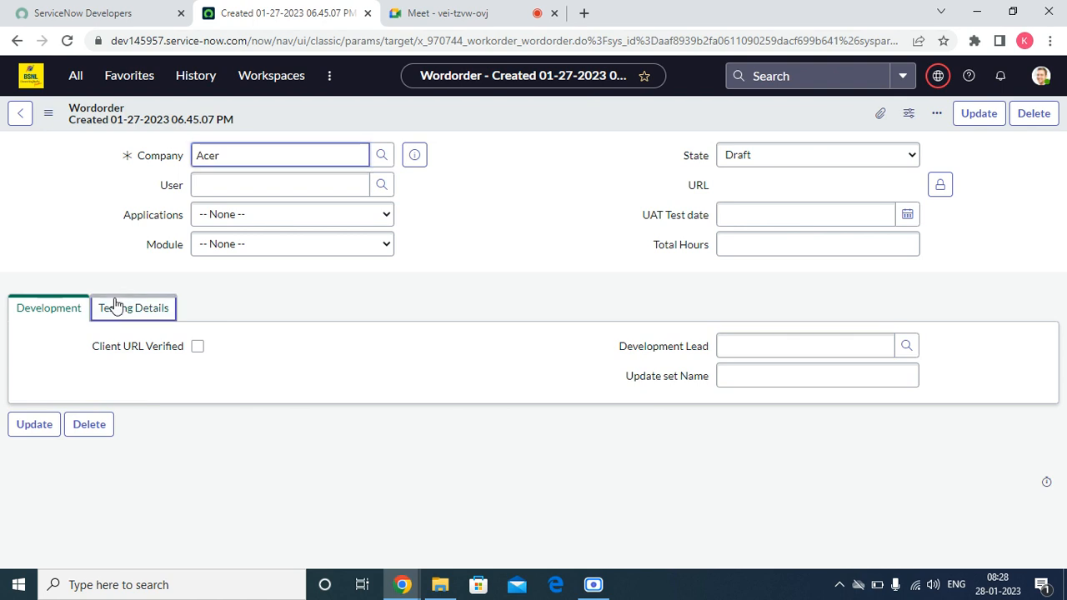
click(732, 372)
click(762, 210)
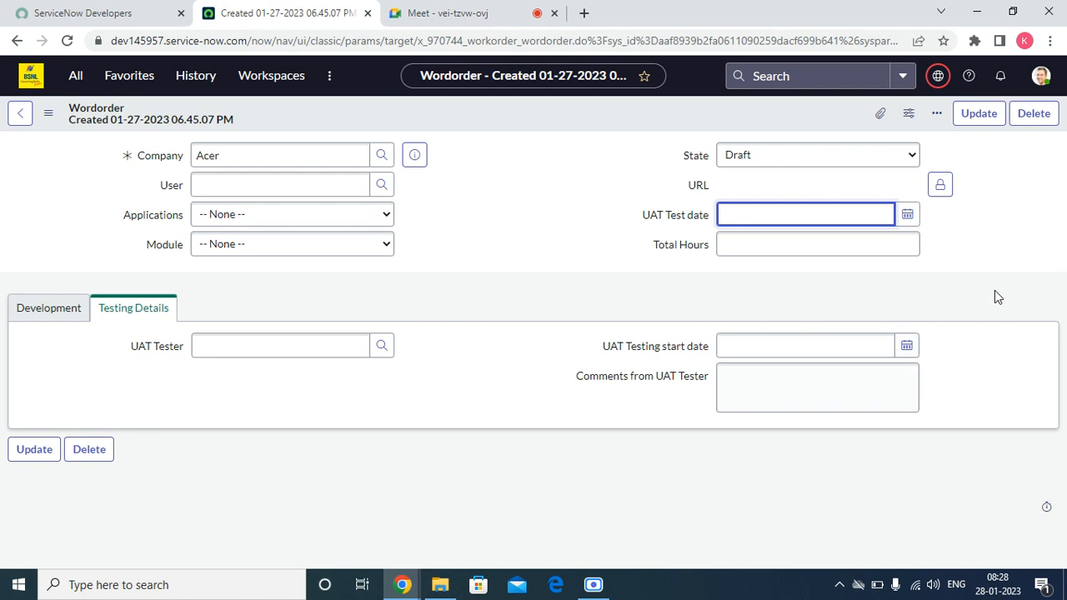
click(50, 310)
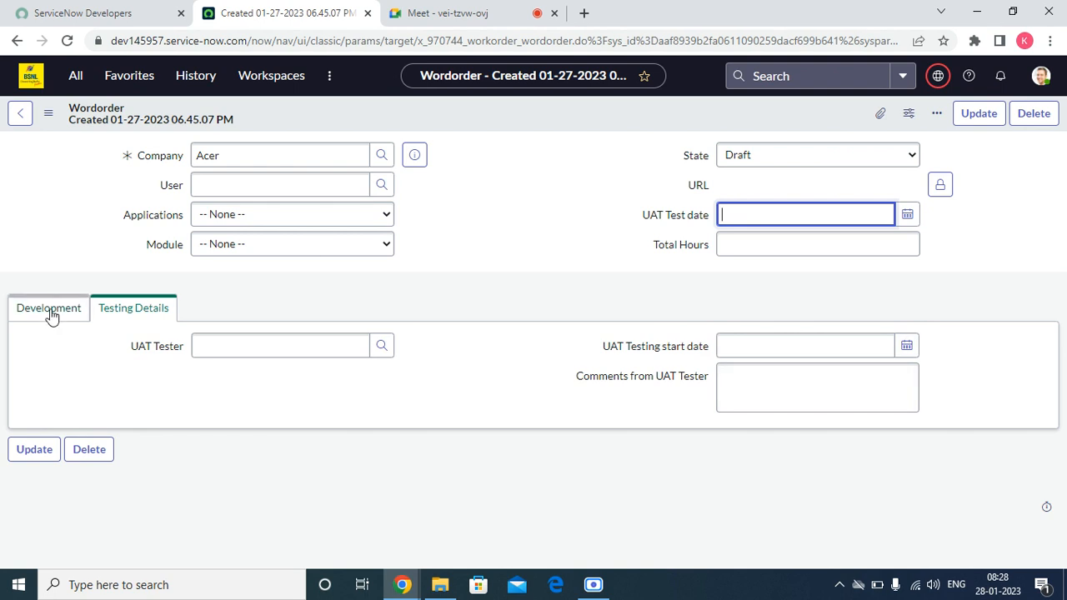
click(130, 317)
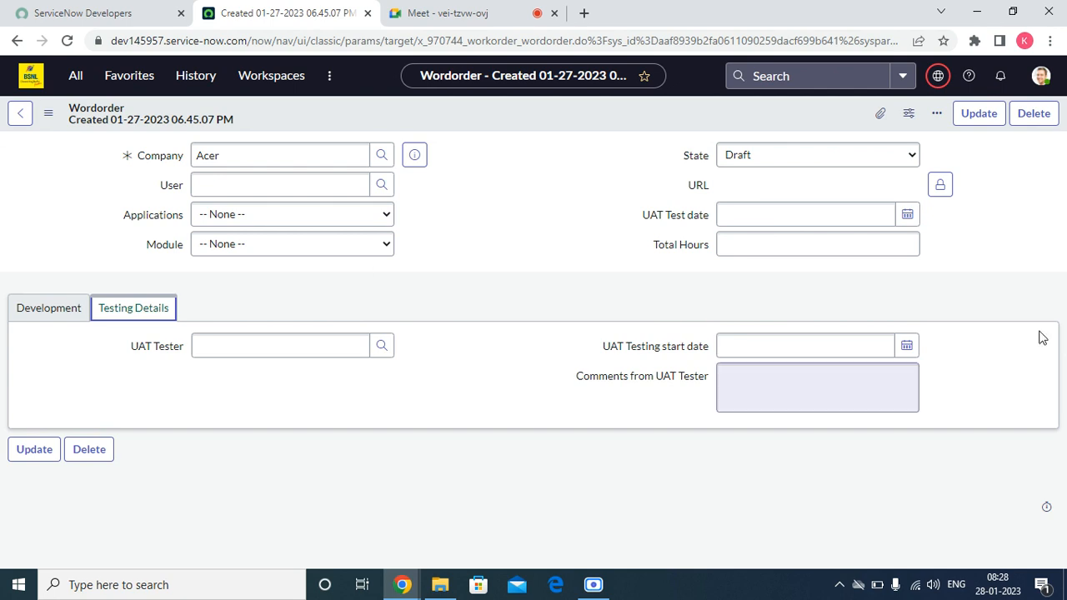
click(50, 315)
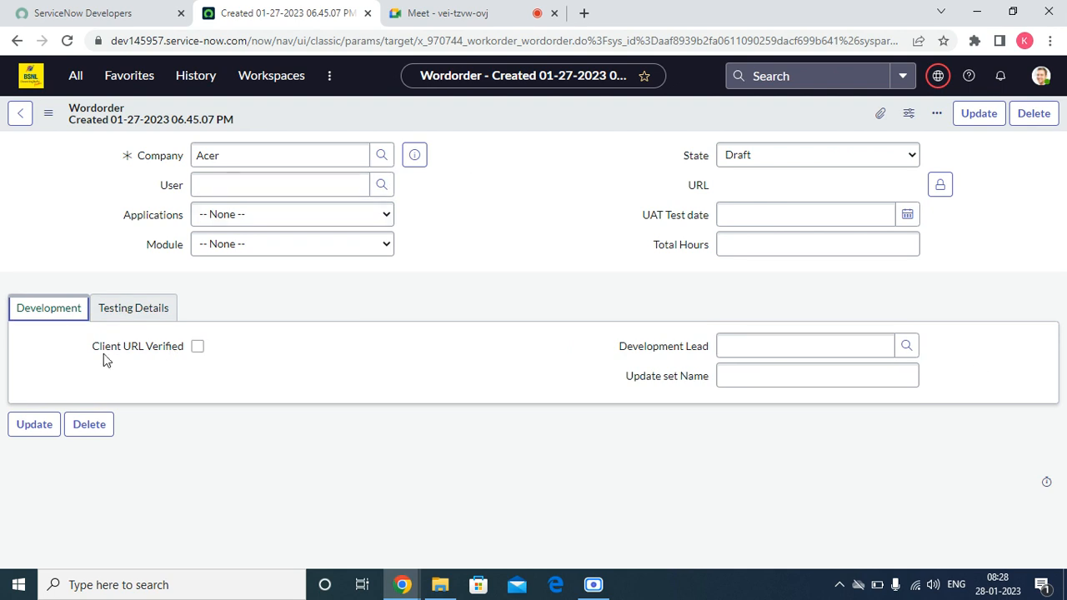
click(112, 310)
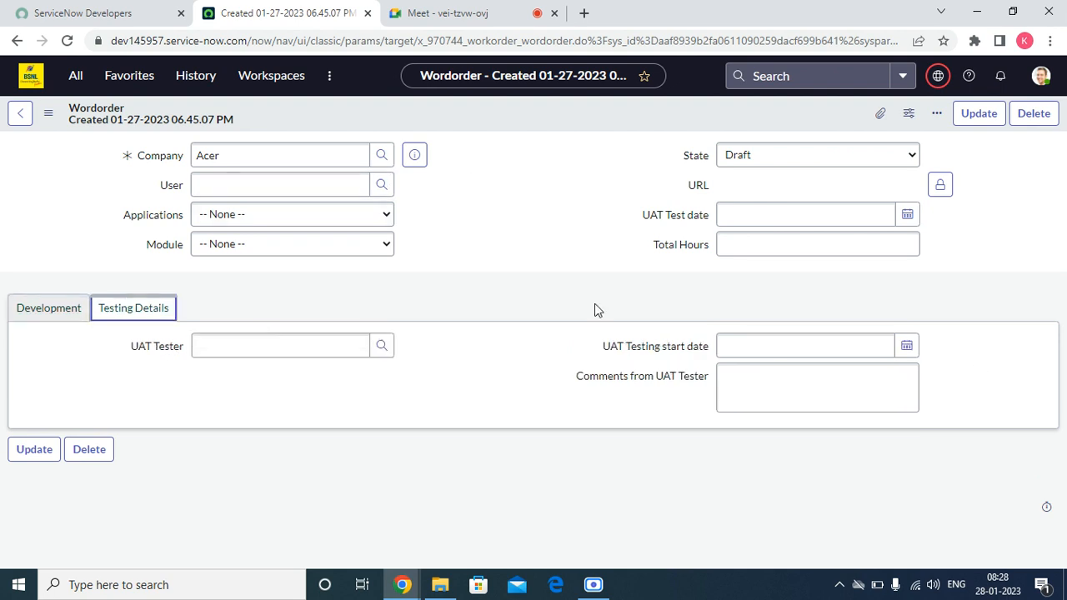
- Create a new form view named Developer in the work order form's layout configuration
right_click(345, 111)
mouse_move(400, 179)
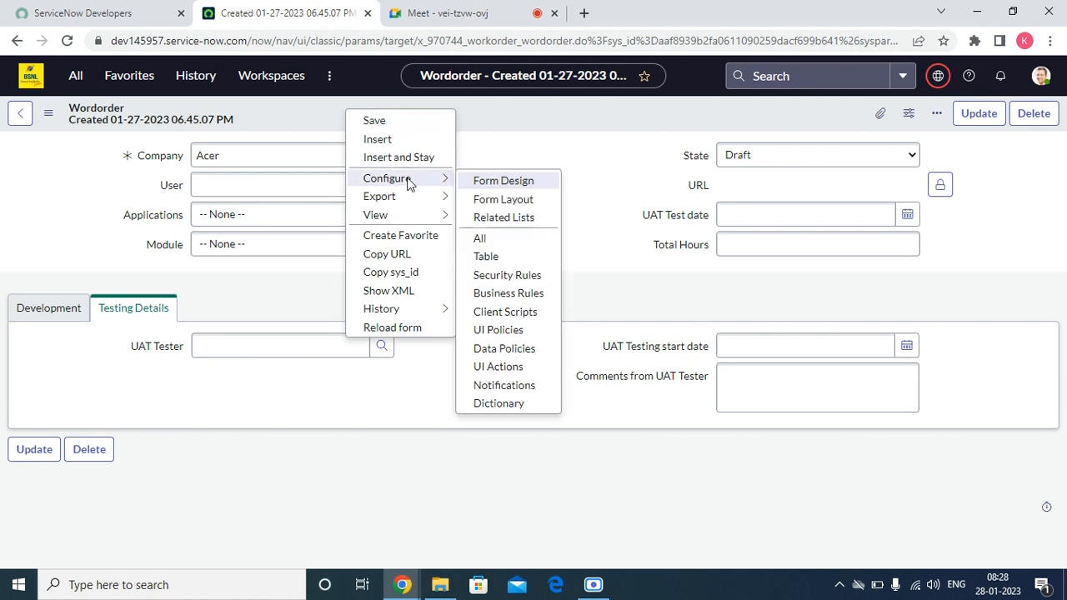
click(504, 199)
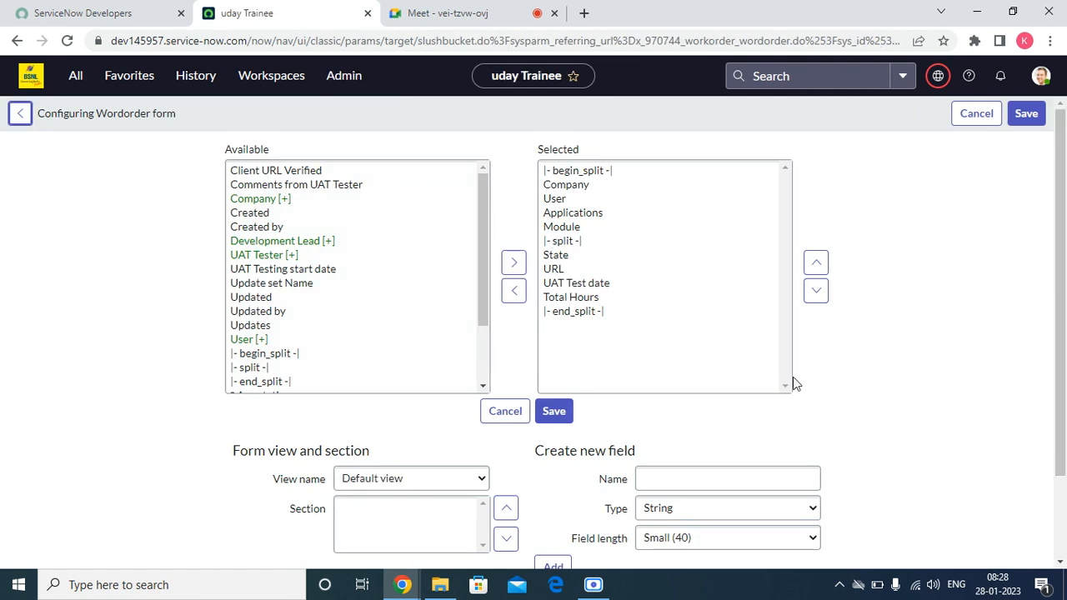
scroll(797, 383, down, 2)
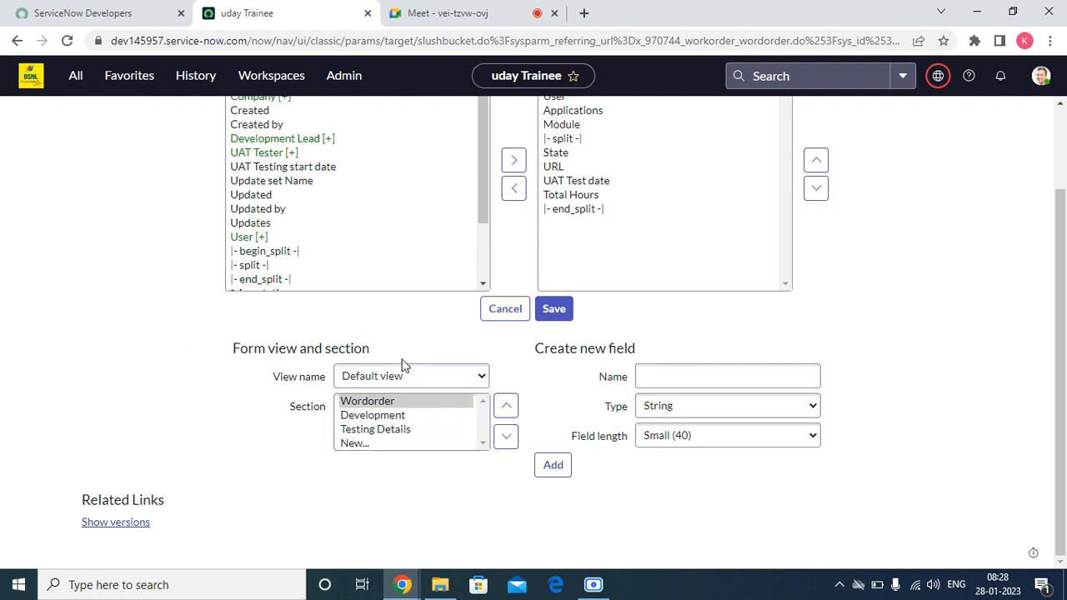
click(448, 377)
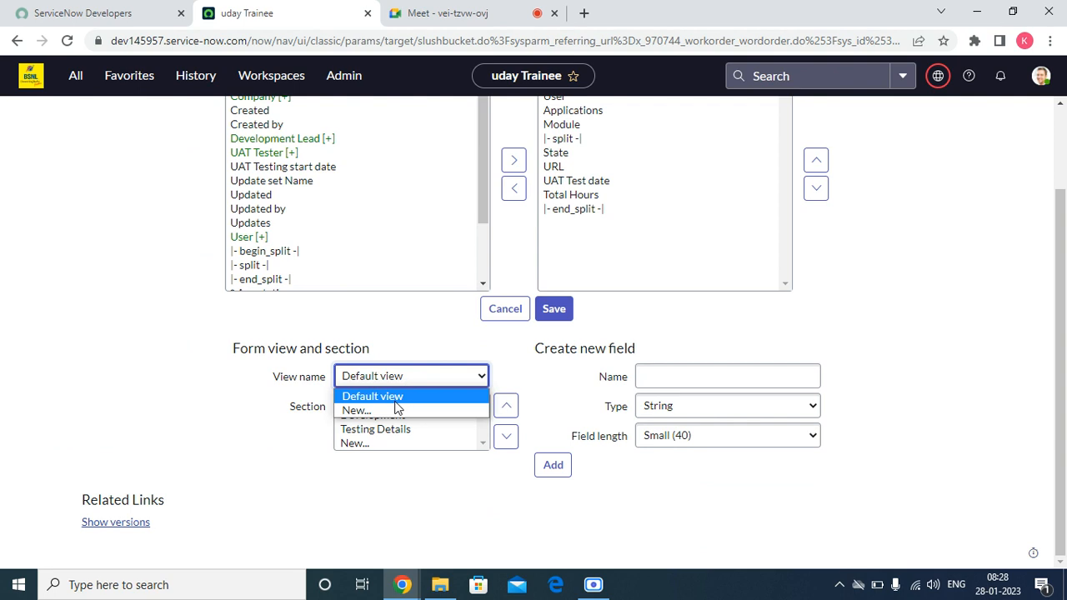
click(395, 411)
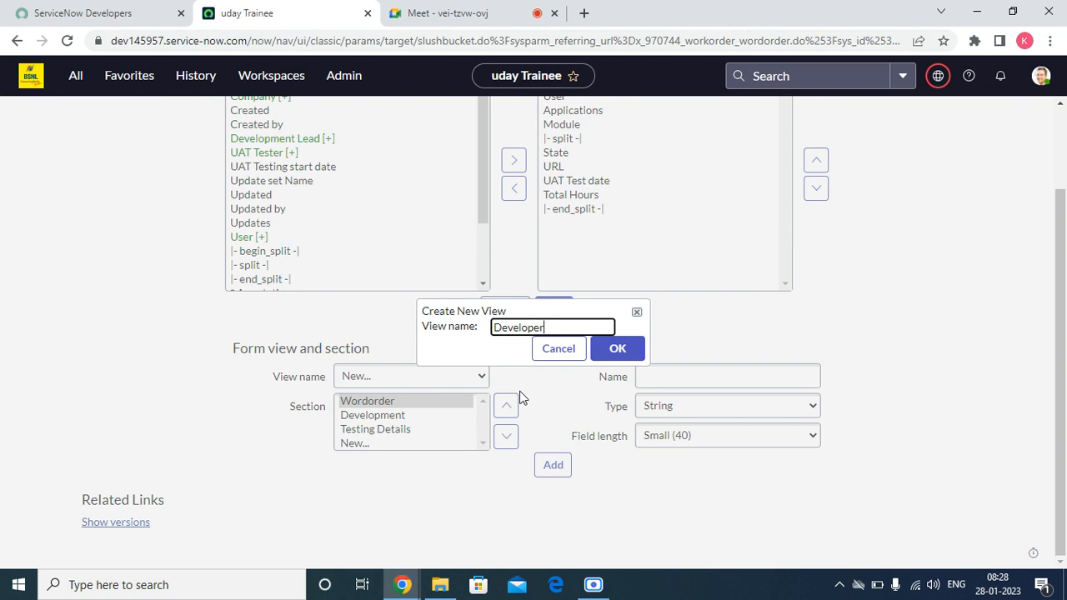
click(615, 347)
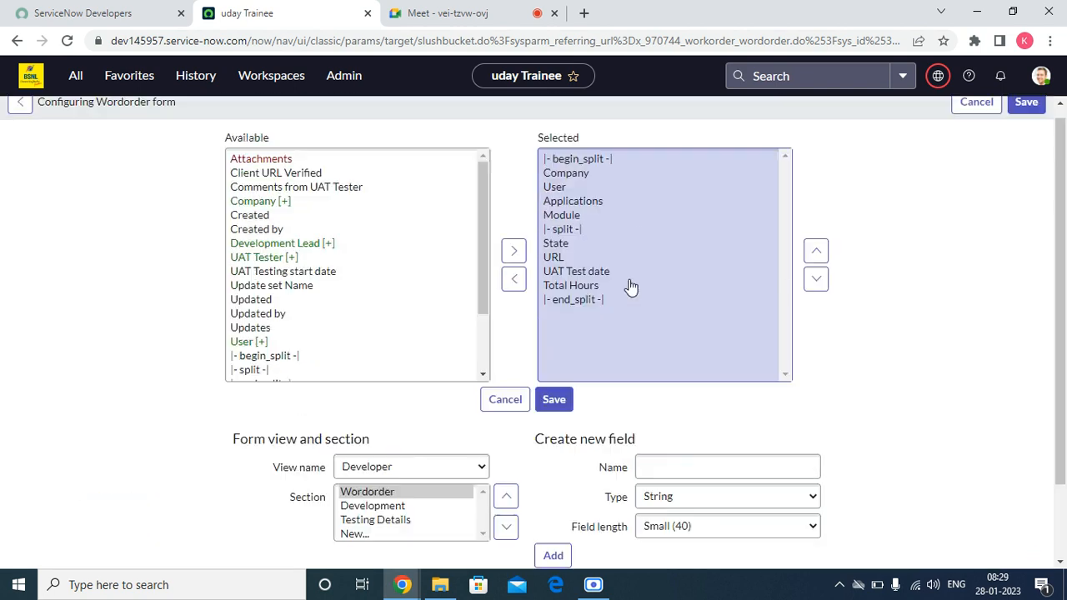
- Remove every field and split marker from the Developer view's Wordorder section and save the layout
drag(634, 315, 633, 261)
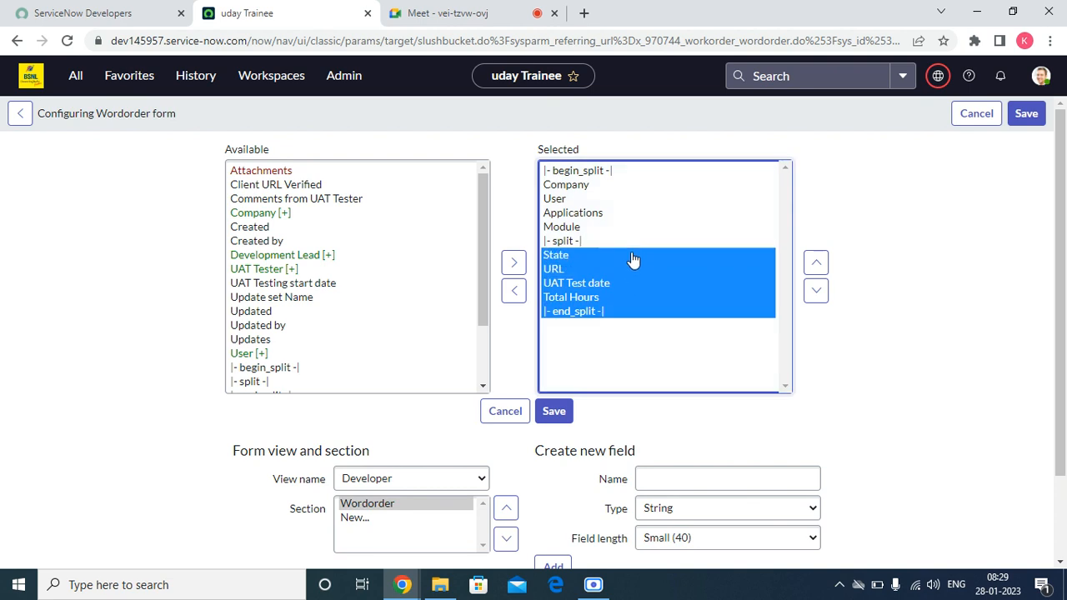
drag(626, 314, 639, 173)
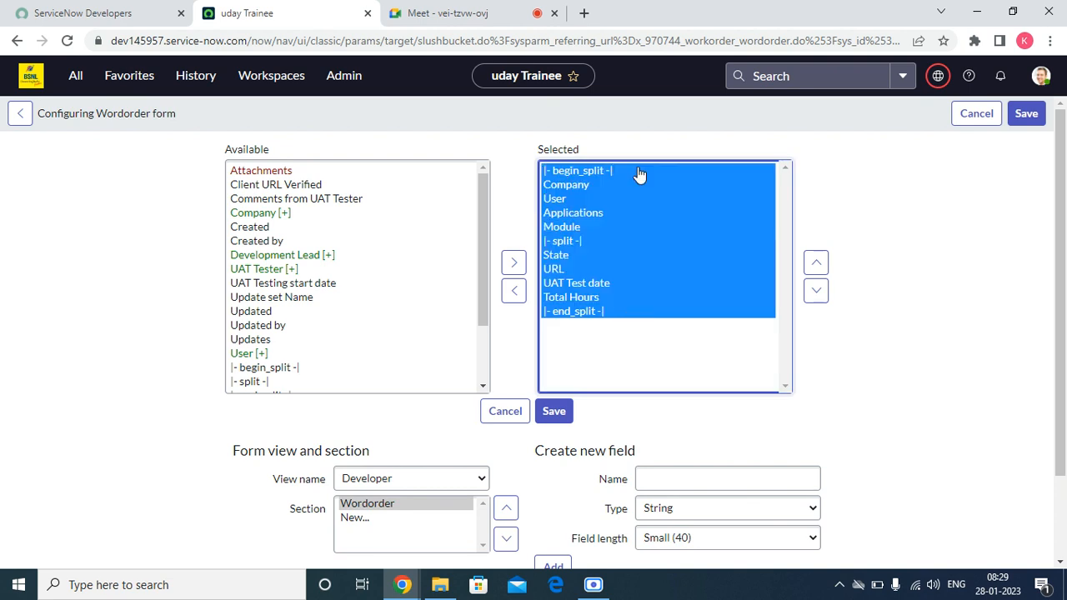
click(512, 290)
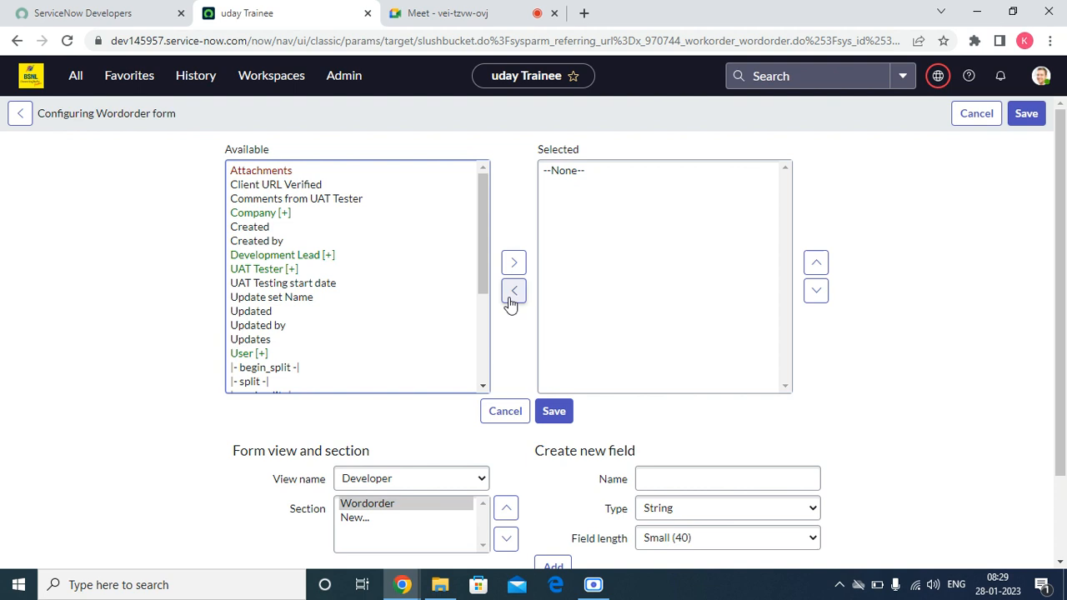
click(557, 414)
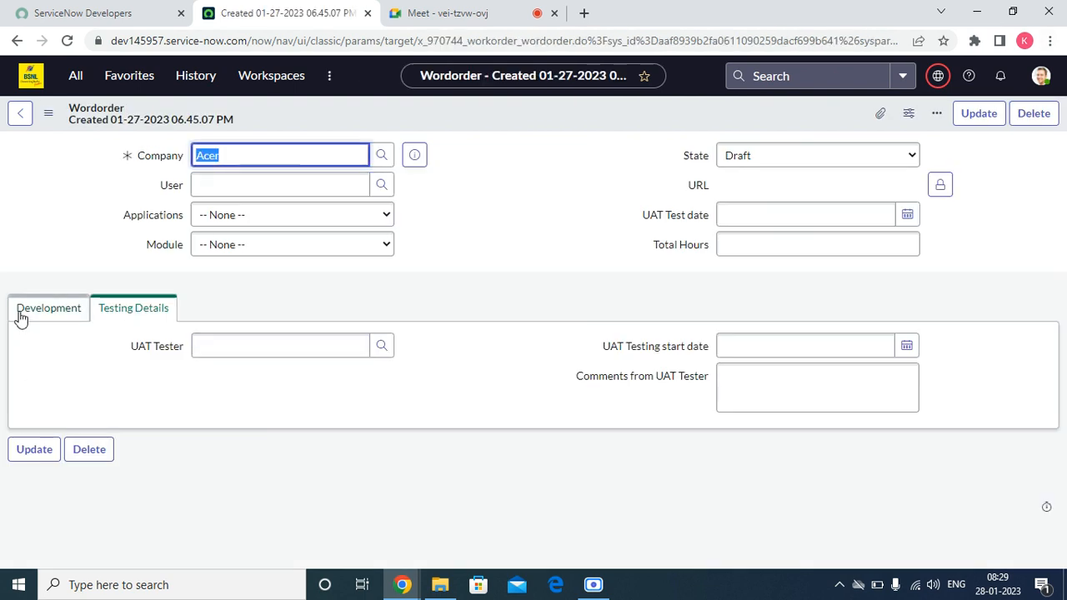
- Show the Development section, and switch the work order form from the default view to the Developer view
click(23, 315)
click(112, 115)
right_click(112, 115)
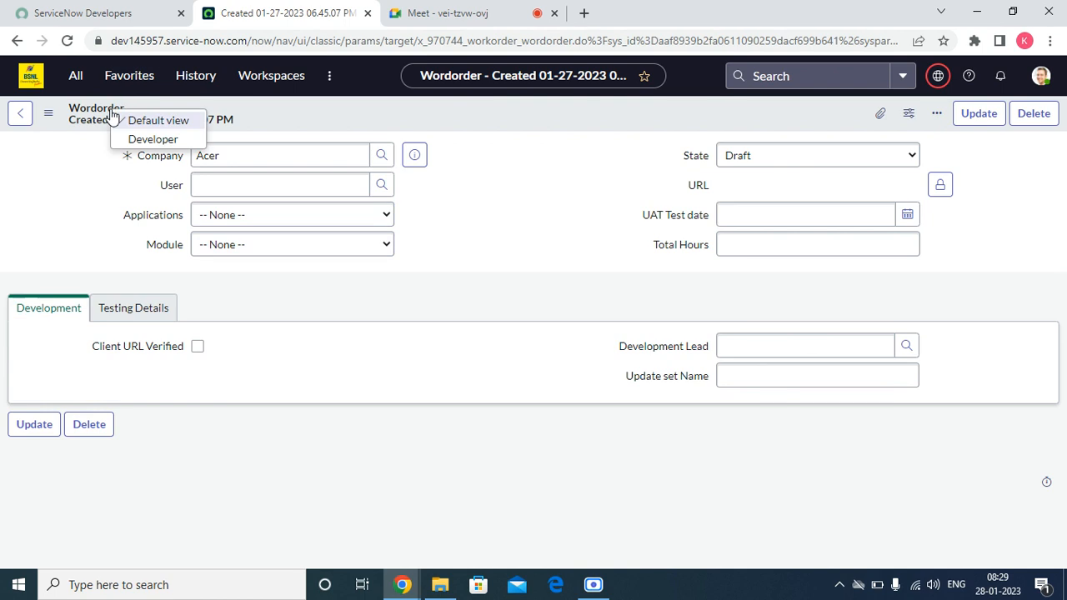
click(141, 146)
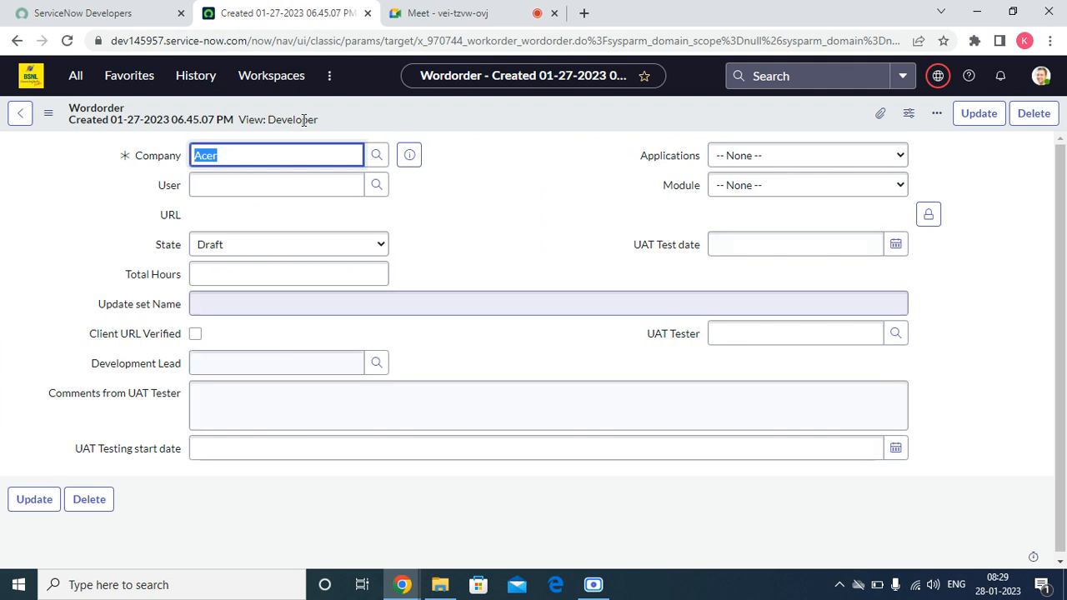
- Try again to clear all selected fields from the Developer view's form layout, save it and reload the Developer view
right_click(433, 107)
mouse_move(467, 182)
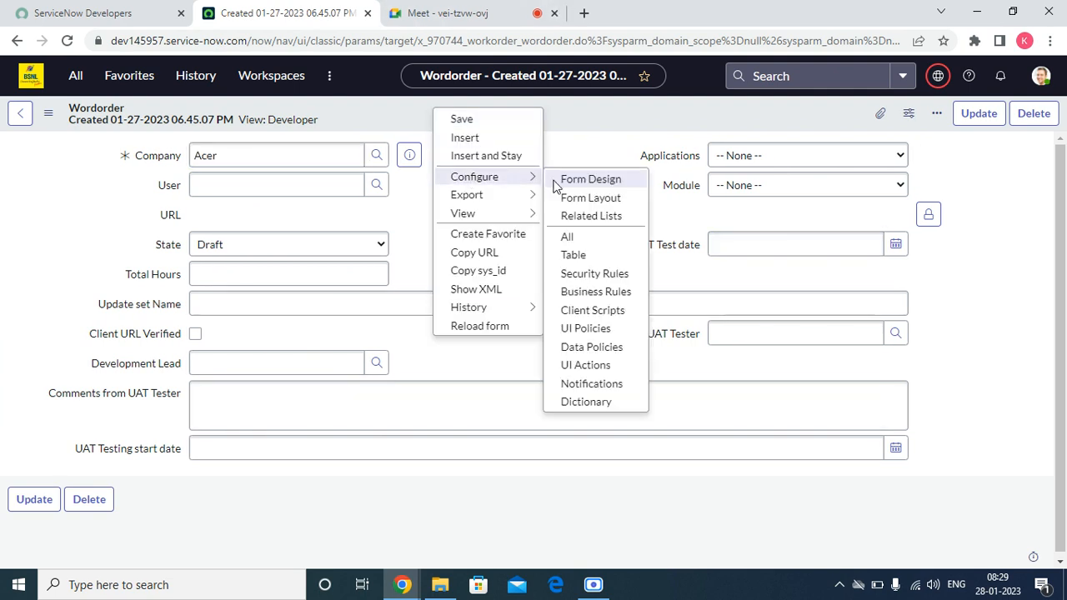
click(589, 200)
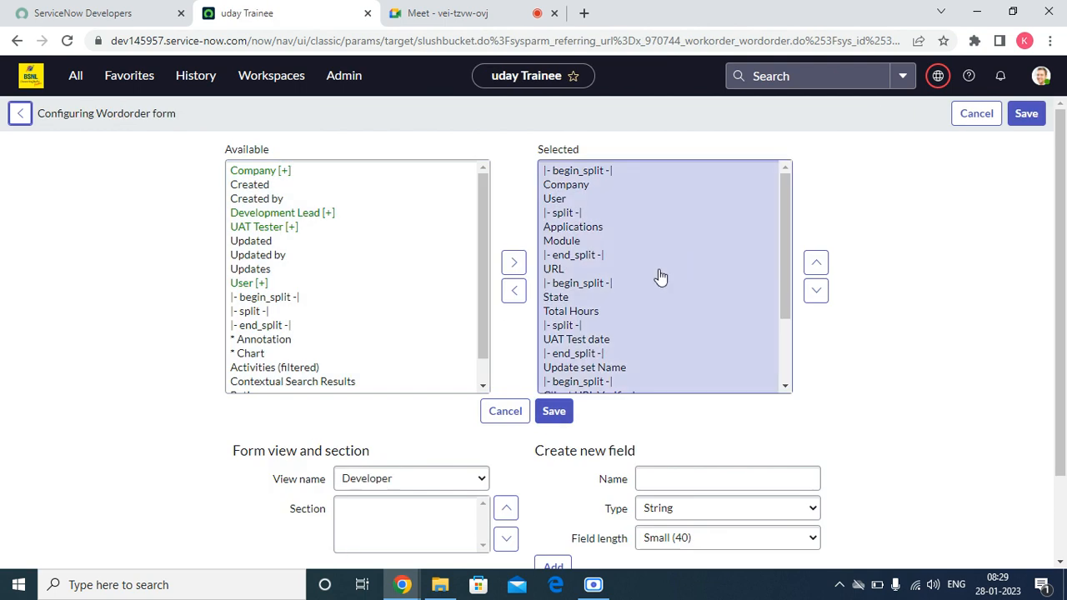
click(659, 270)
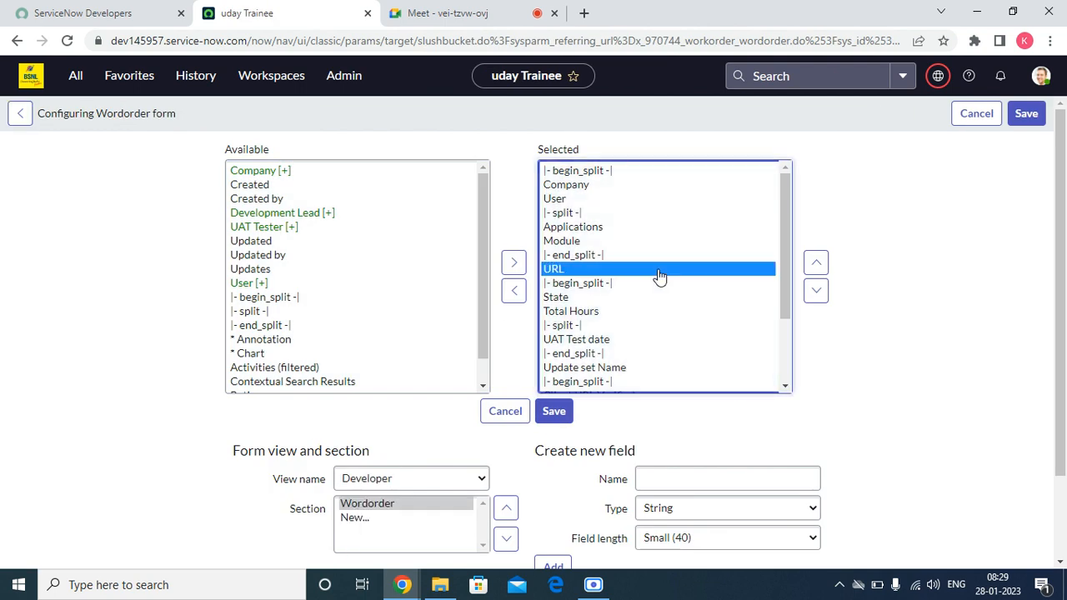
key(ctrl+a)
click(515, 290)
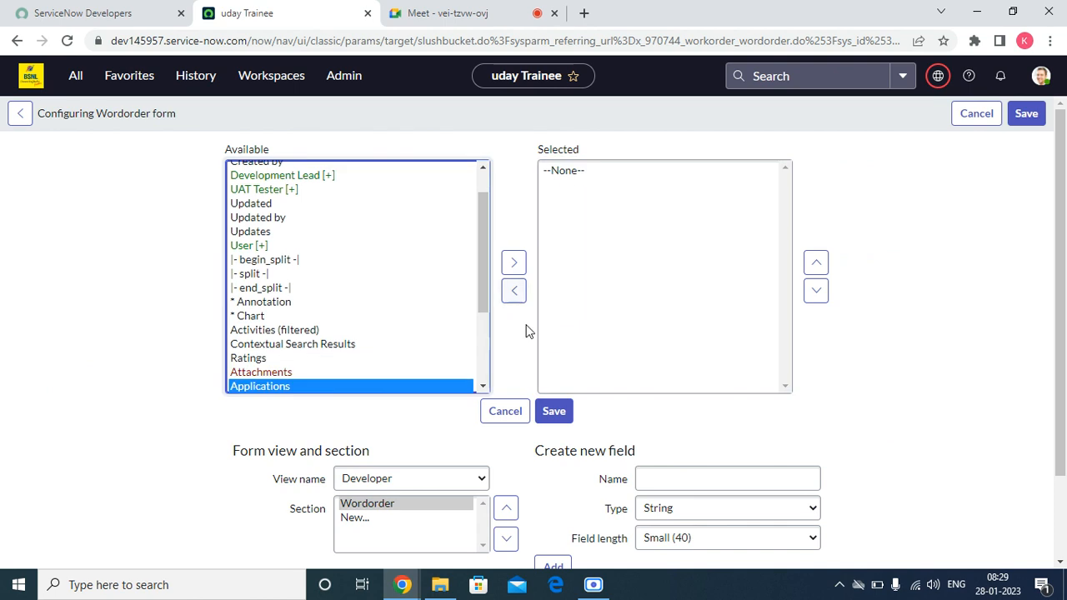
click(549, 413)
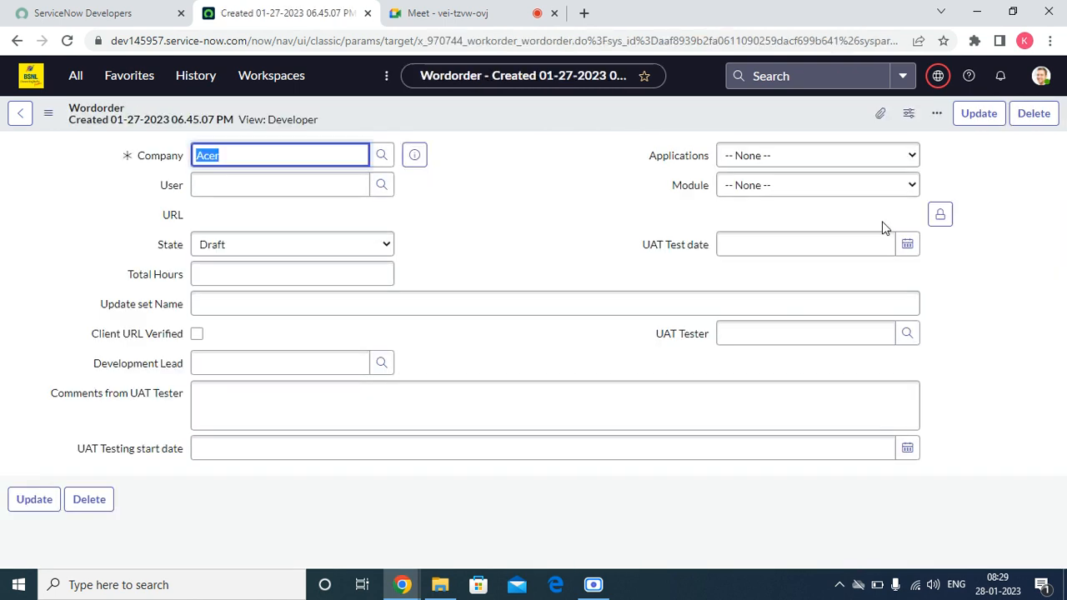
click(298, 121)
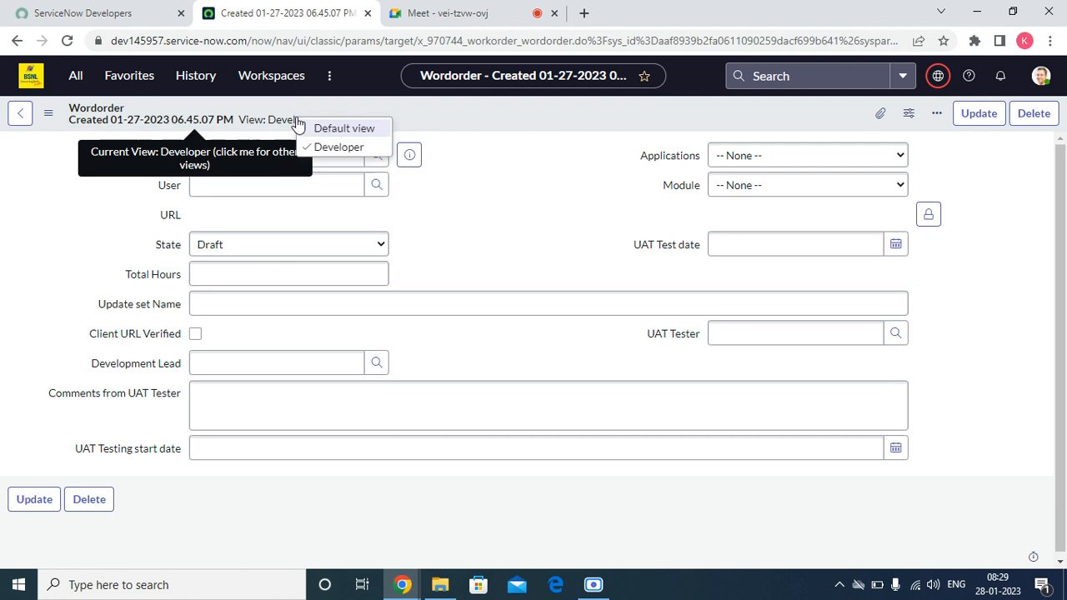
click(348, 148)
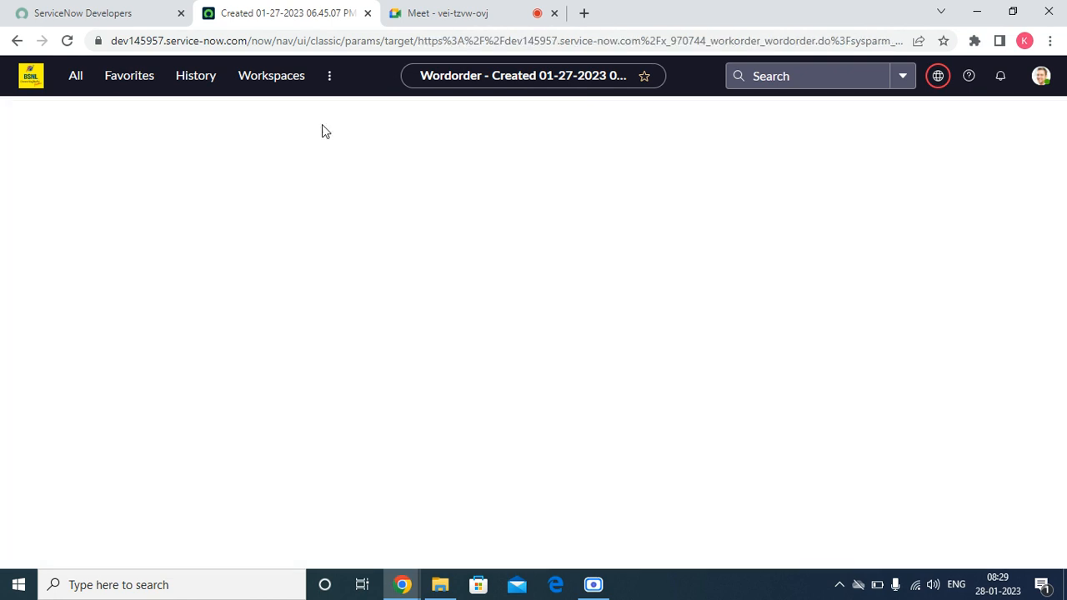
- Switch the work order form to the default view and back to the Developer view
right_click(305, 124)
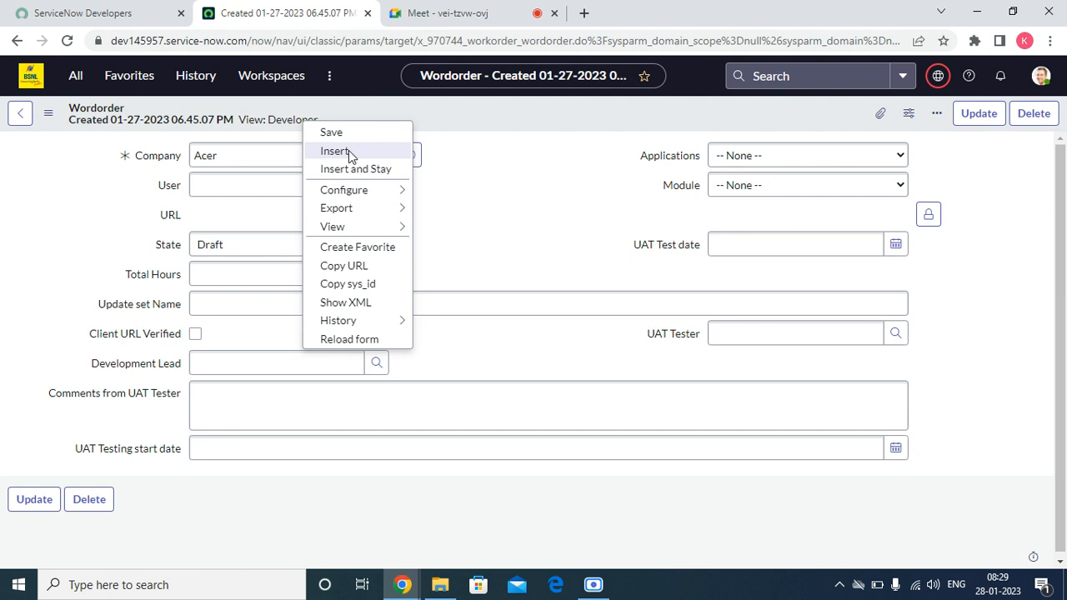
click(304, 121)
click(349, 125)
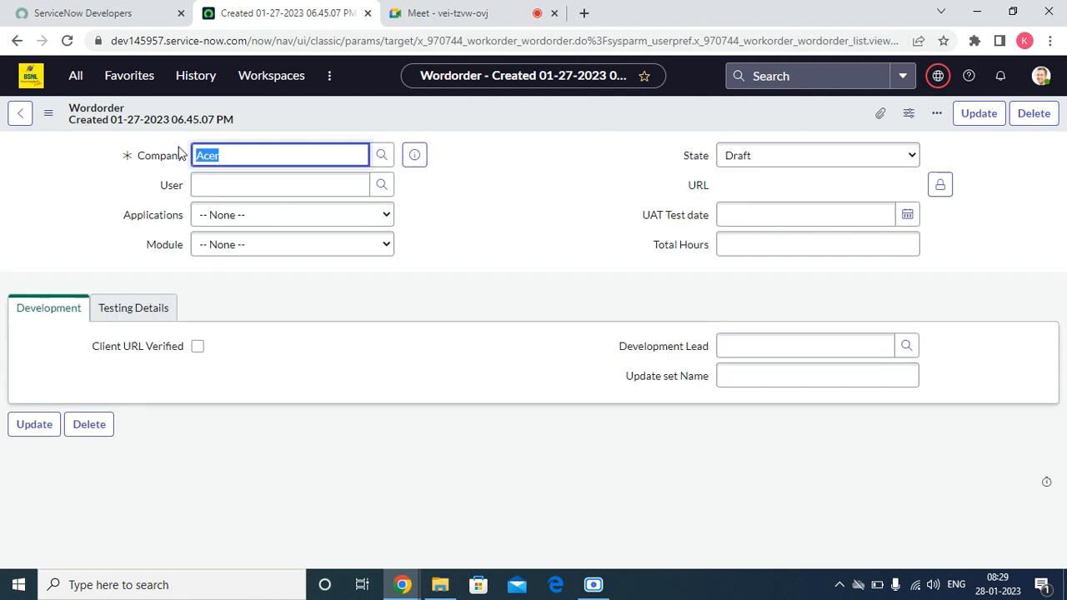
click(174, 119)
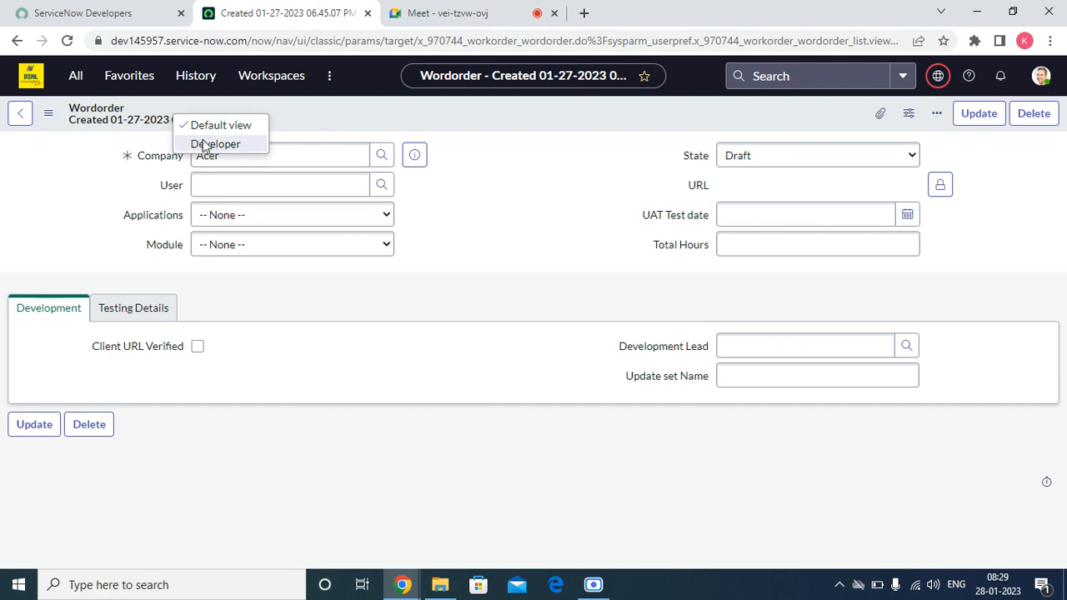
click(202, 140)
- In the Developer view's form layout, remove the fields from Company through UAT Test date with the split markers between them, and save
right_click(250, 115)
mouse_move(300, 178)
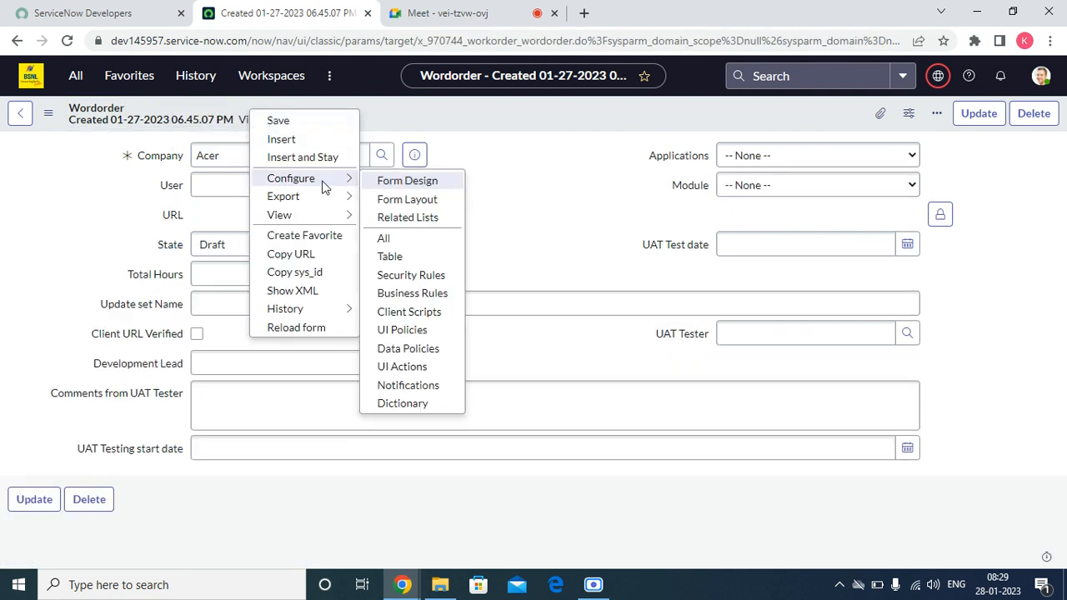
click(435, 207)
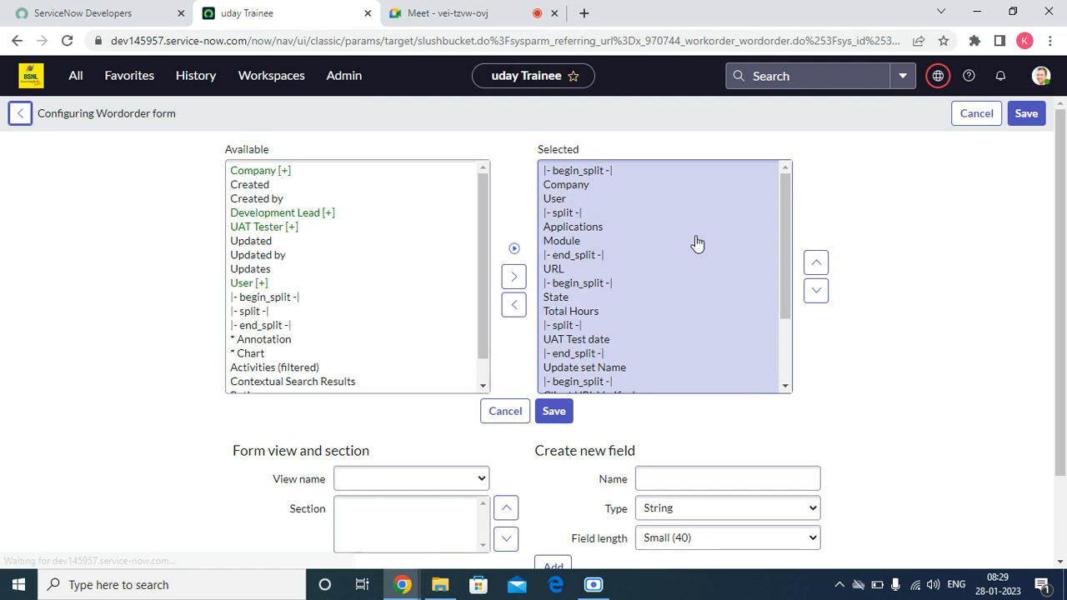
double_click(643, 200)
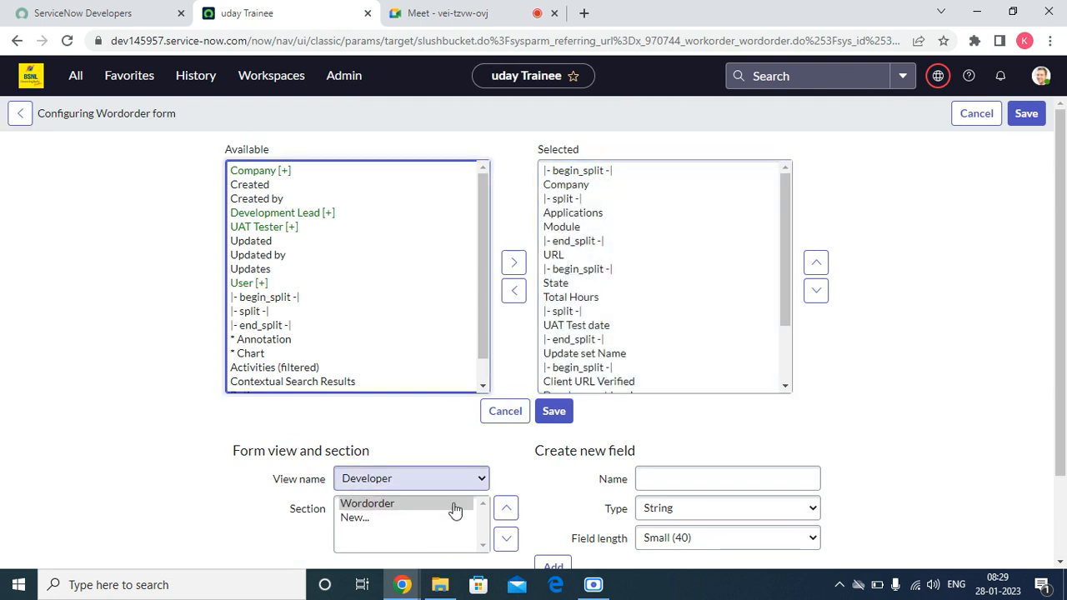
click(651, 311)
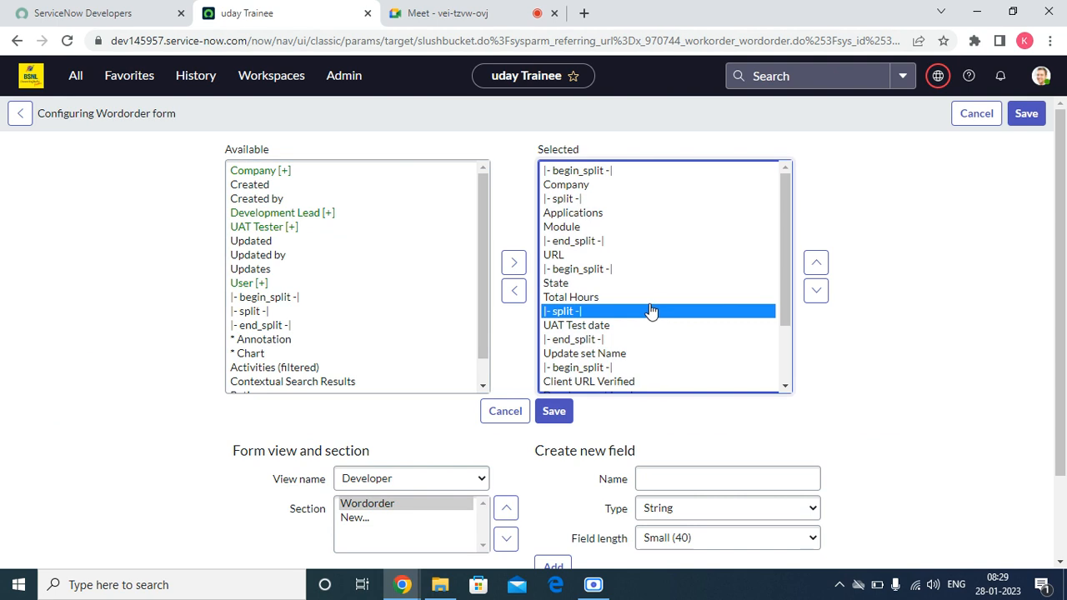
double_click(651, 311)
double_click(613, 299)
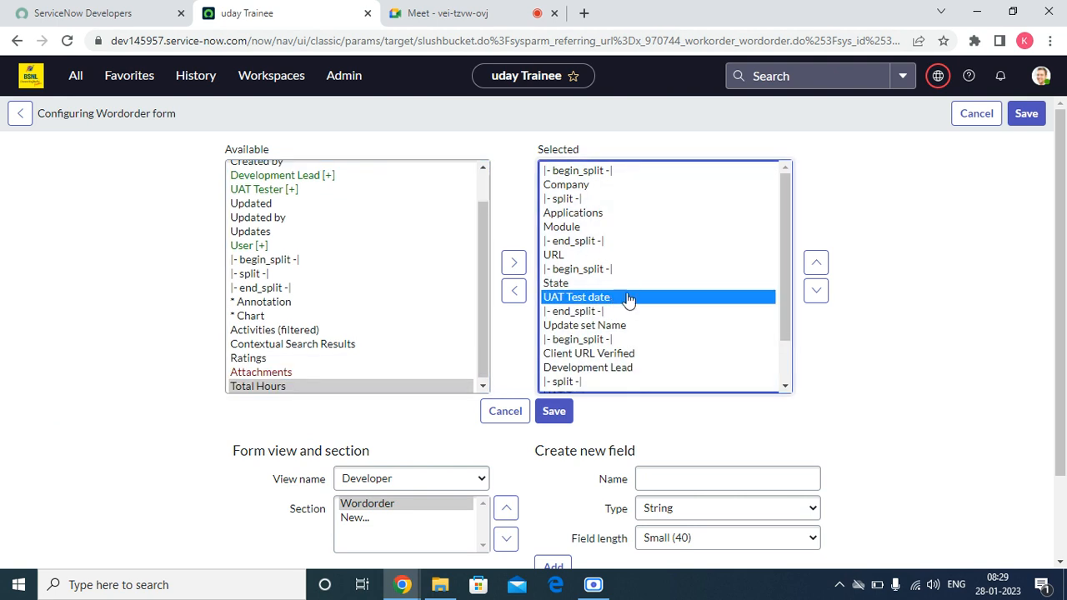
drag(628, 298, 622, 187)
click(514, 291)
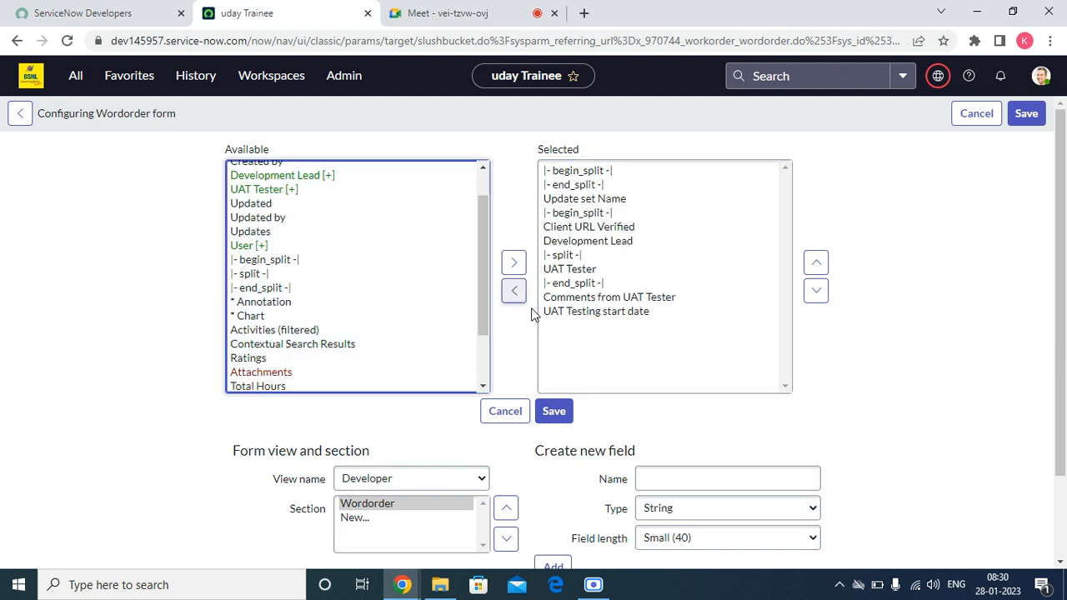
click(555, 412)
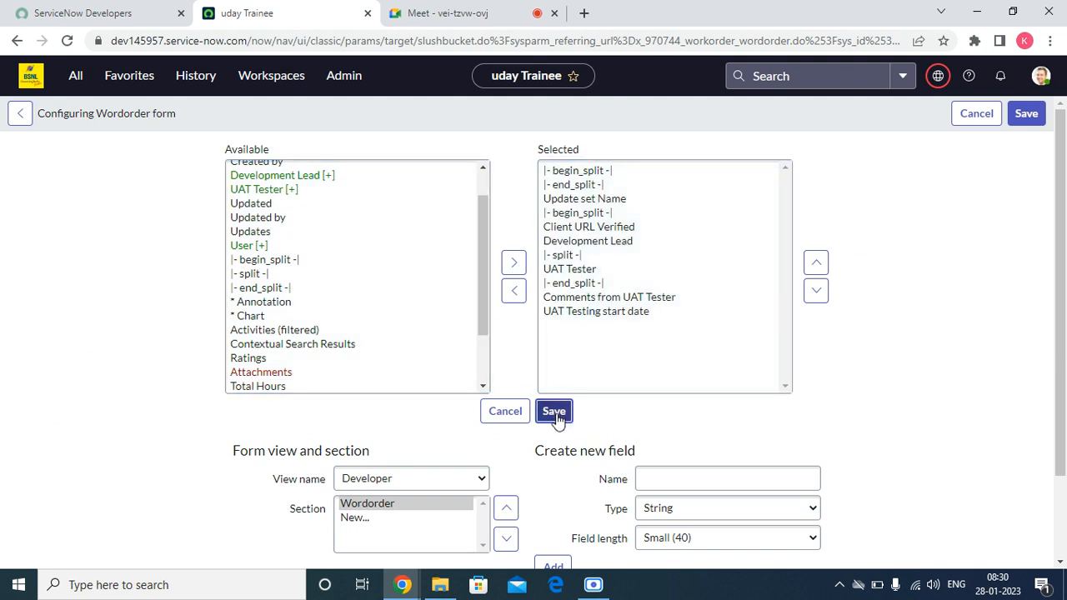
click(1034, 114)
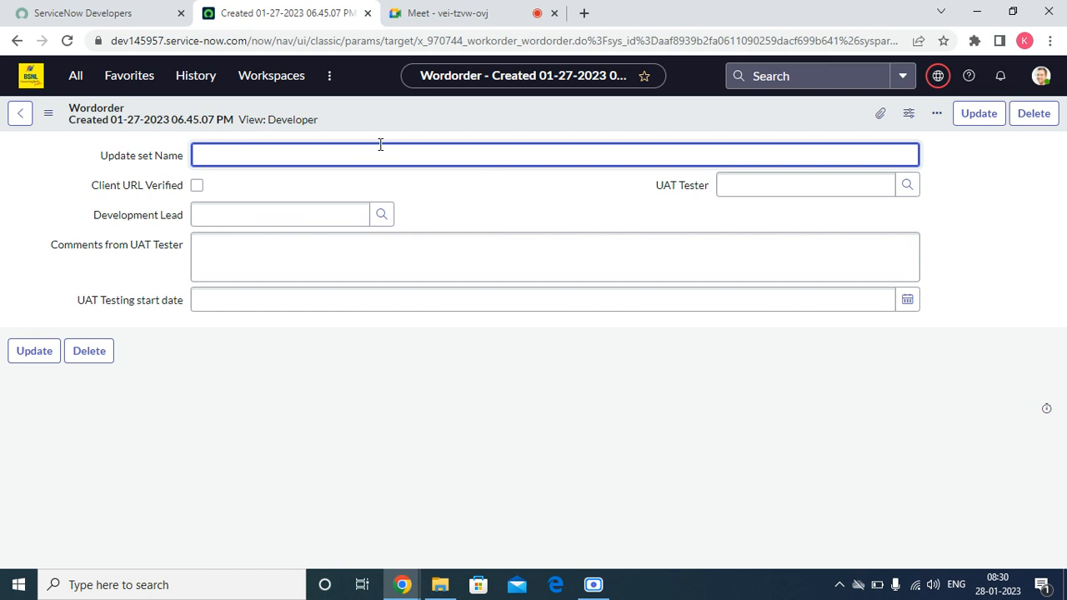
- Reopen the Developer view's form layout and remove UAT Tester, the leading begin and end split markers, and the split marker below Development Lead
right_click(360, 130)
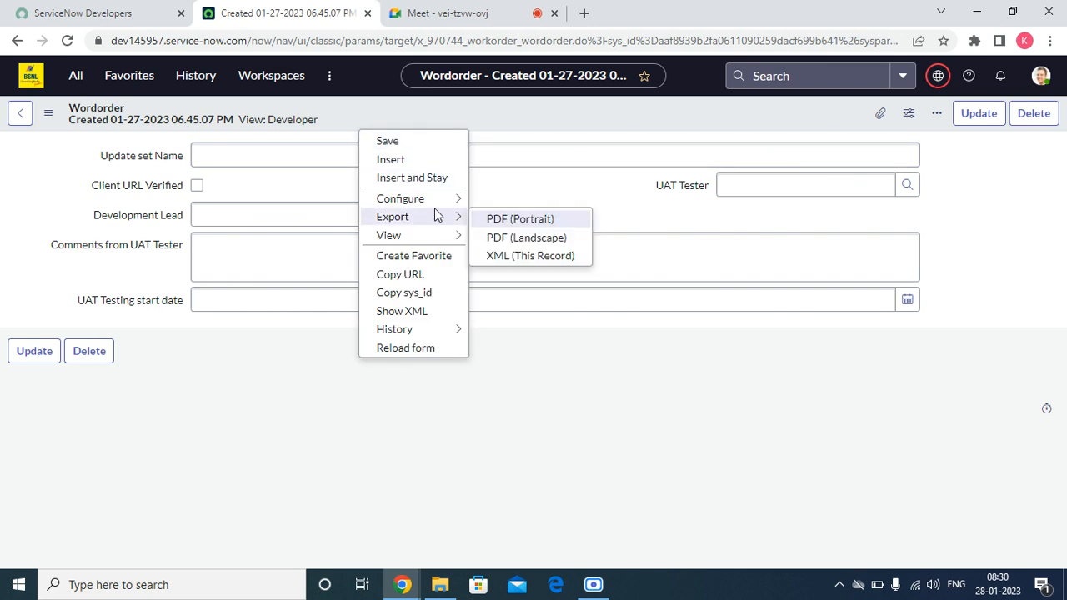
mouse_move(443, 206)
click(521, 222)
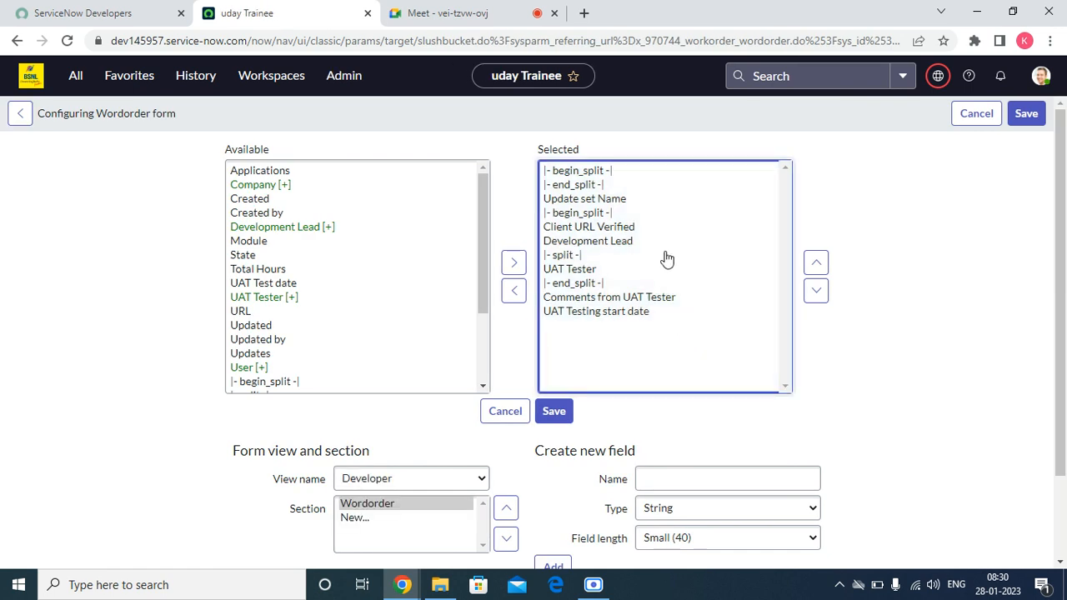
click(654, 270)
double_click(654, 270)
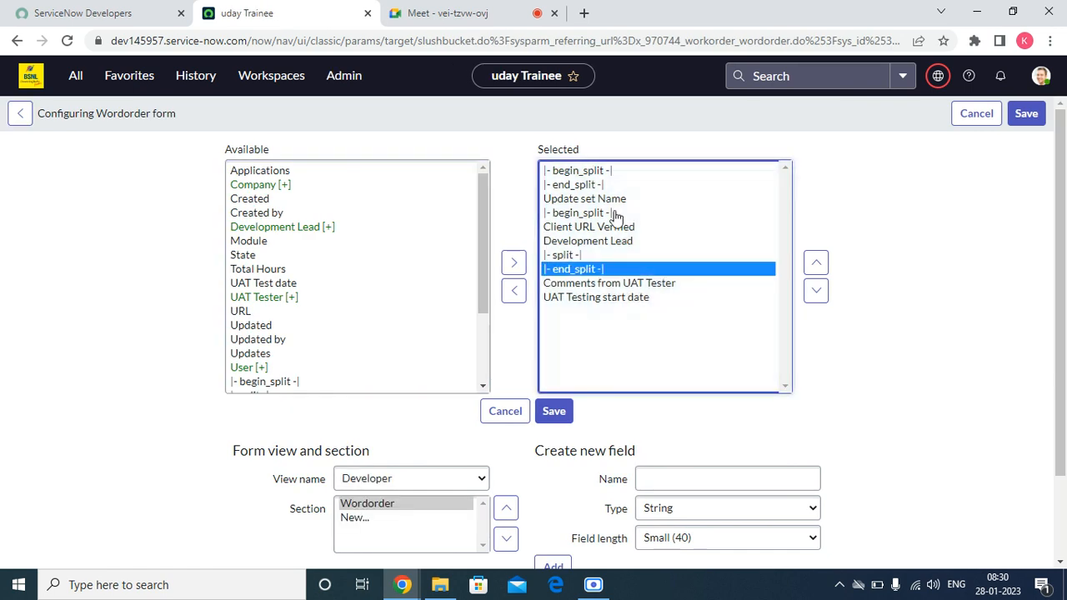
click(595, 172)
double_click(596, 173)
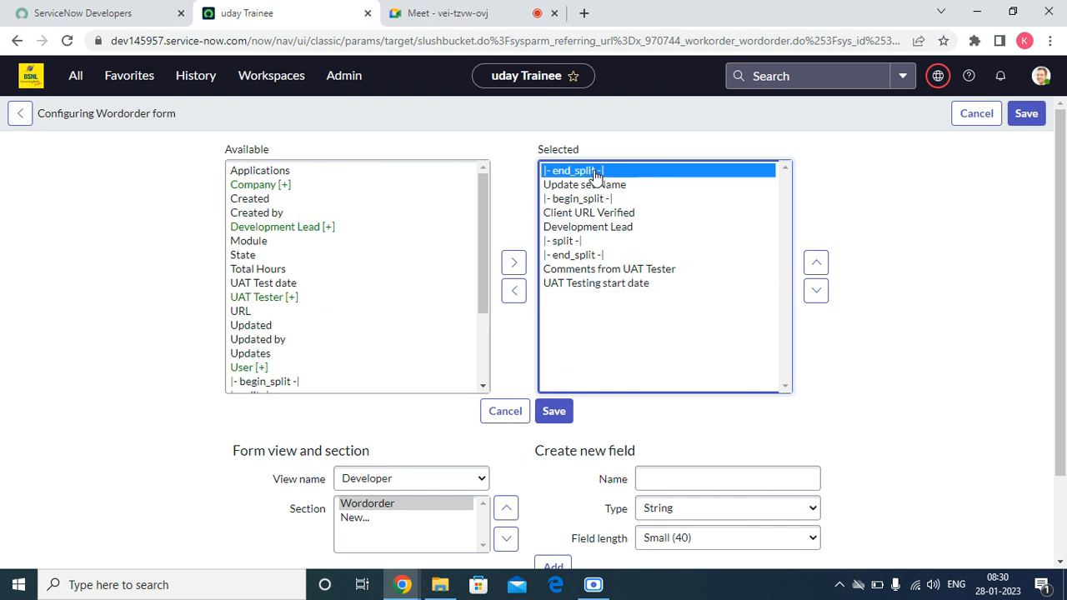
click(515, 291)
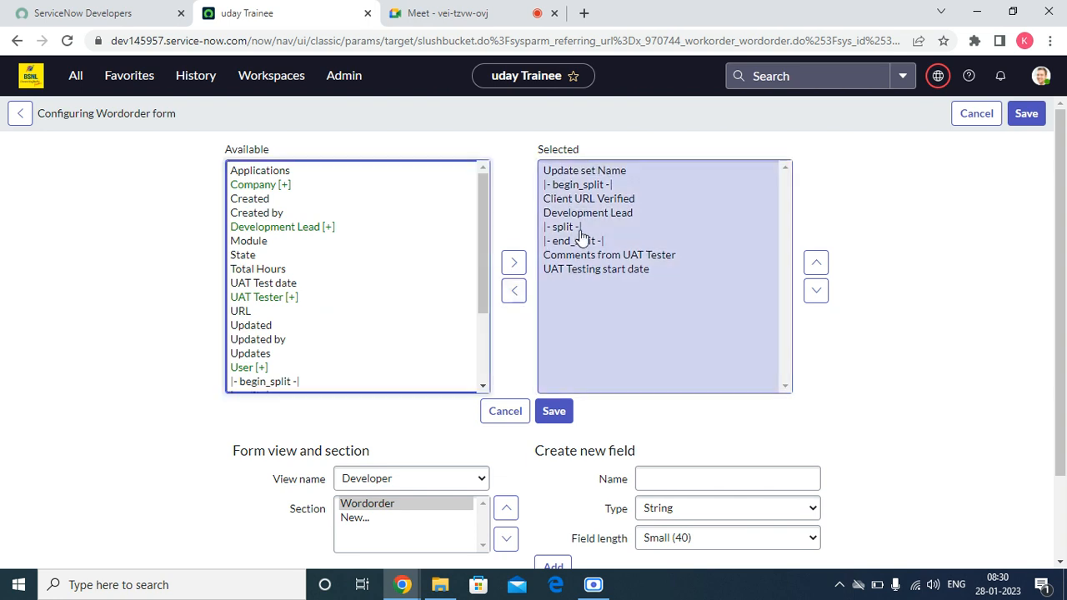
click(581, 229)
double_click(580, 231)
click(514, 294)
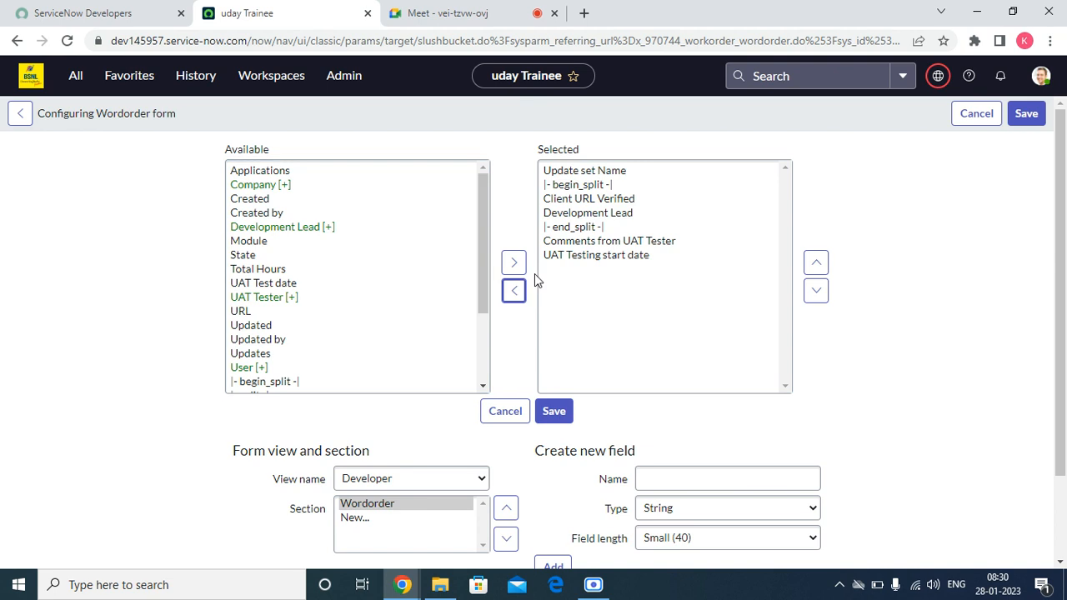
click(515, 293)
- Try to empty the Developer layout by removing the remaining UAT, Development Lead, Client URL Verified and Update set Name fields and split markers, and save
double_click(573, 228)
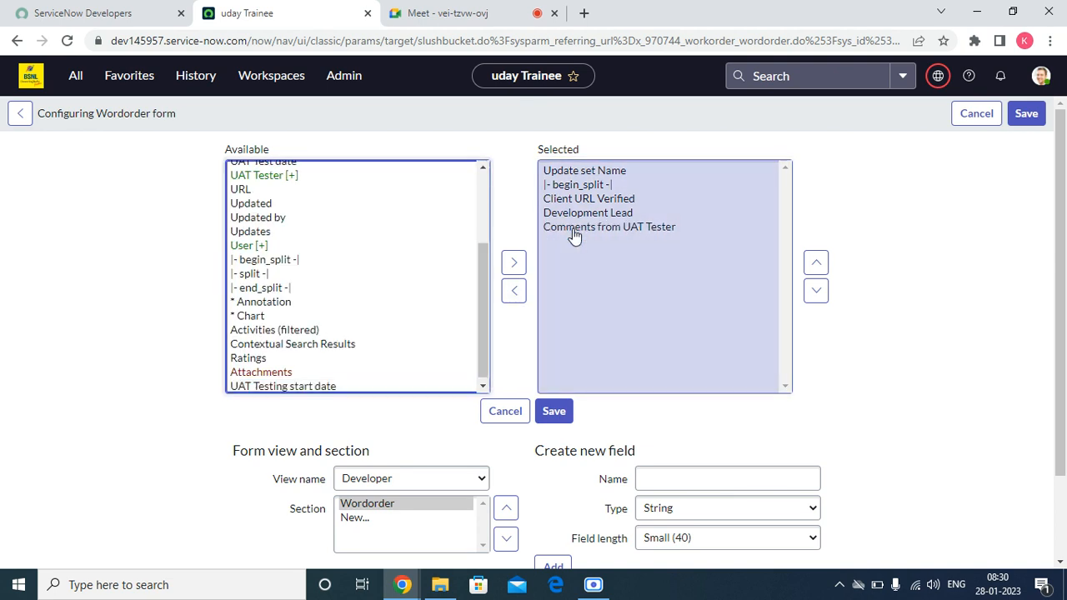
click(574, 232)
double_click(572, 228)
click(573, 215)
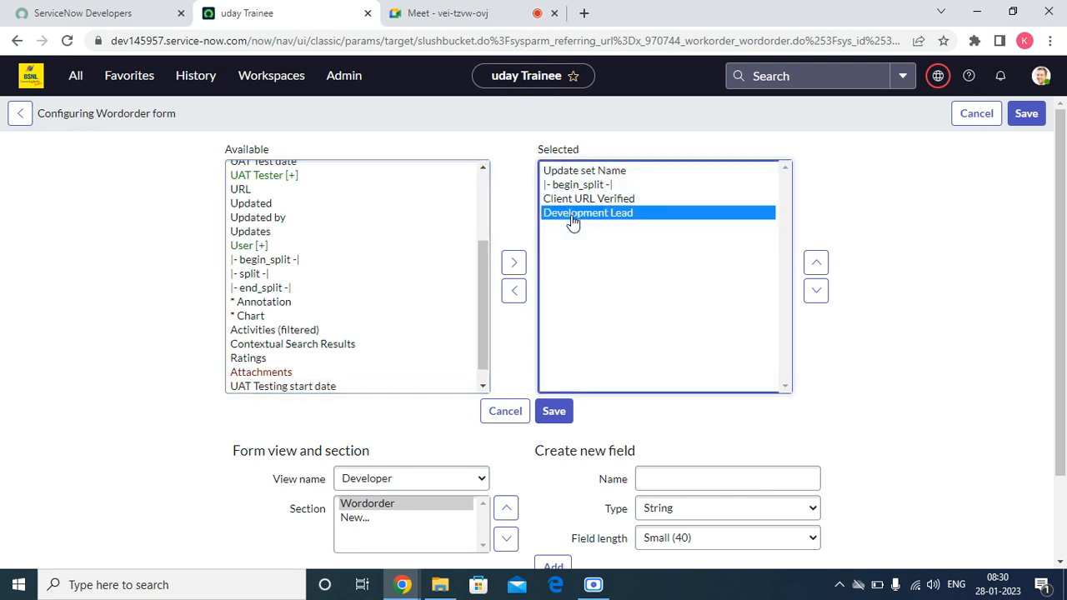
double_click(572, 214)
double_click(571, 200)
double_click(572, 173)
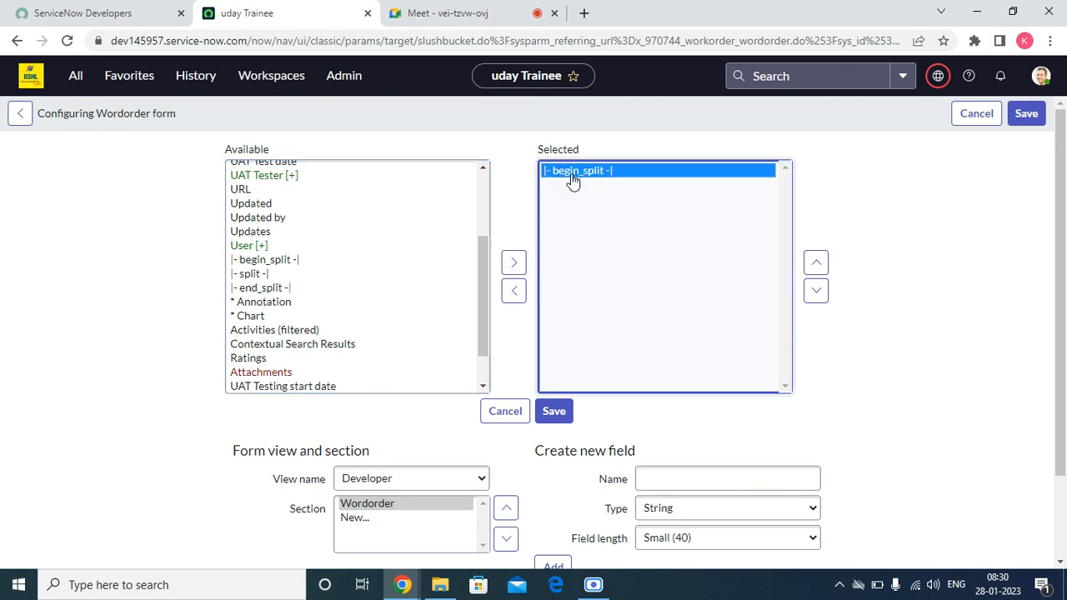
double_click(573, 172)
click(552, 412)
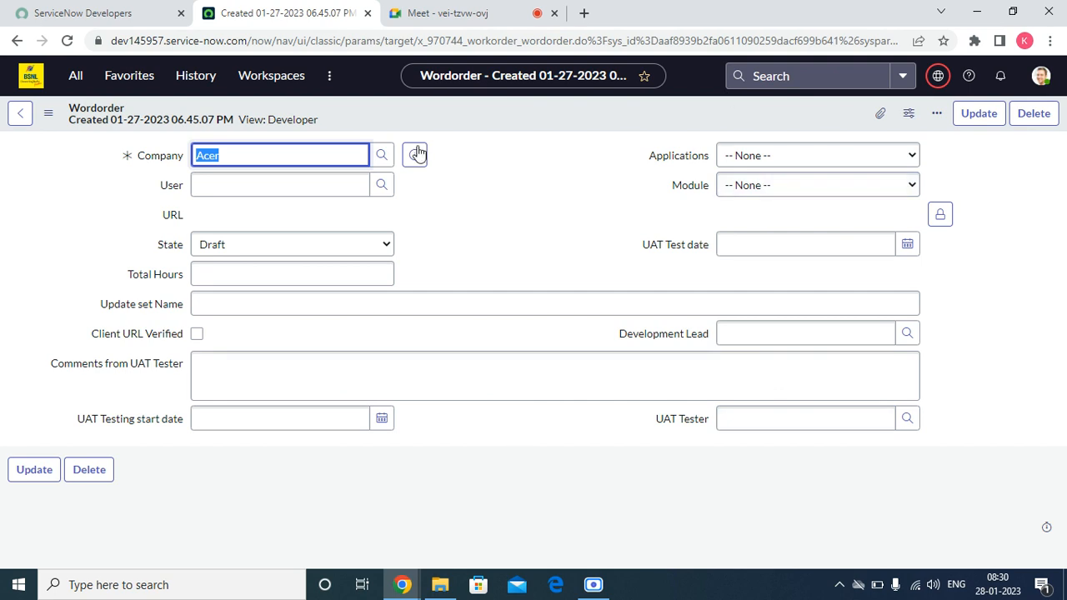
- Reopen the form layout for the Developer view and remove all selected fields and split markers at once
click(283, 122)
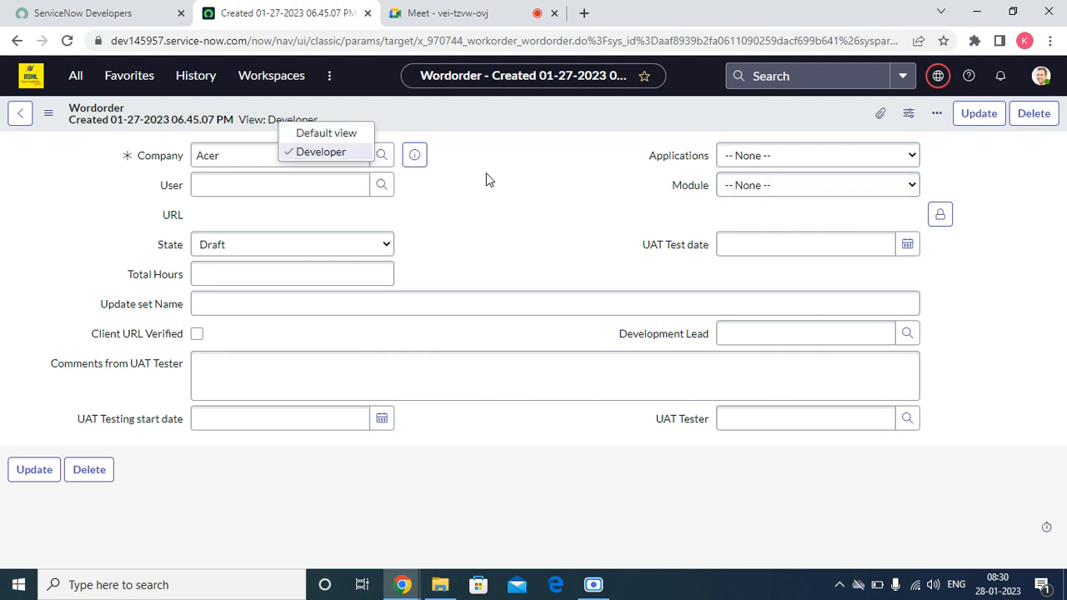
right_click(411, 90)
right_click(359, 87)
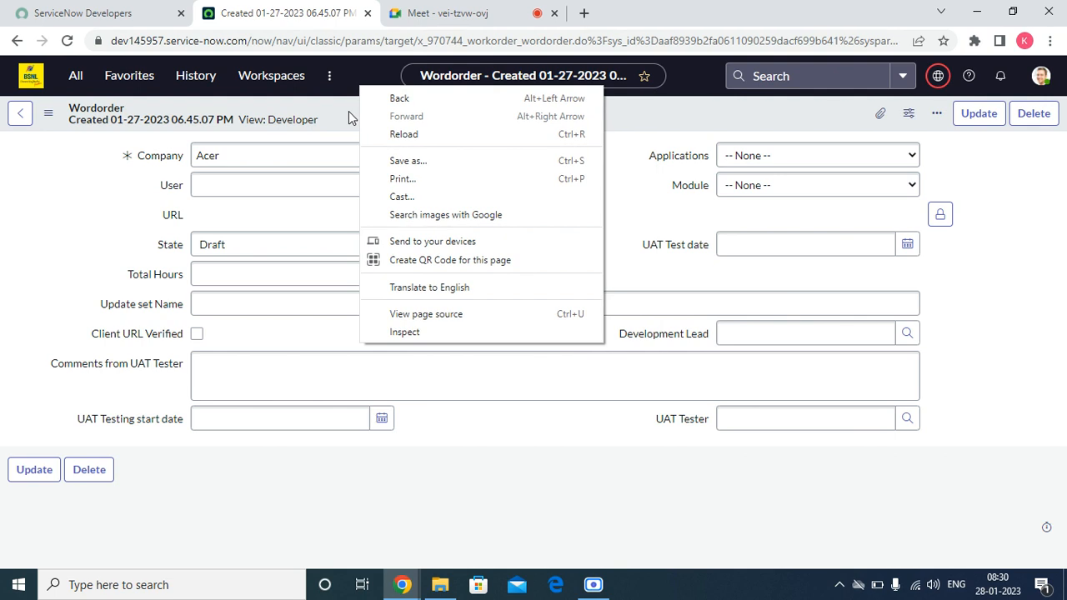
right_click(349, 111)
mouse_move(420, 185)
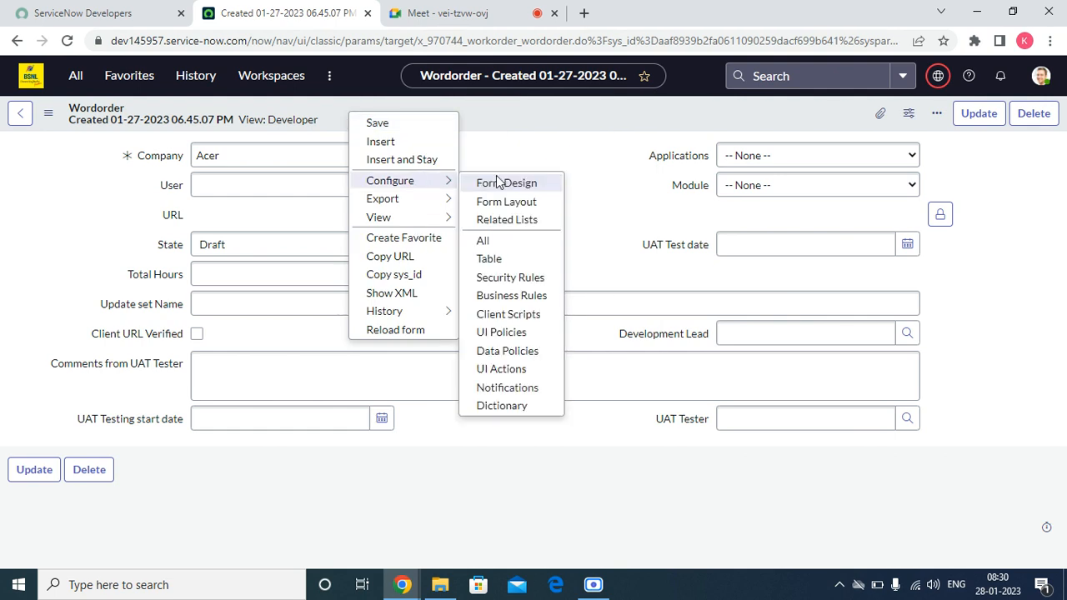
click(513, 203)
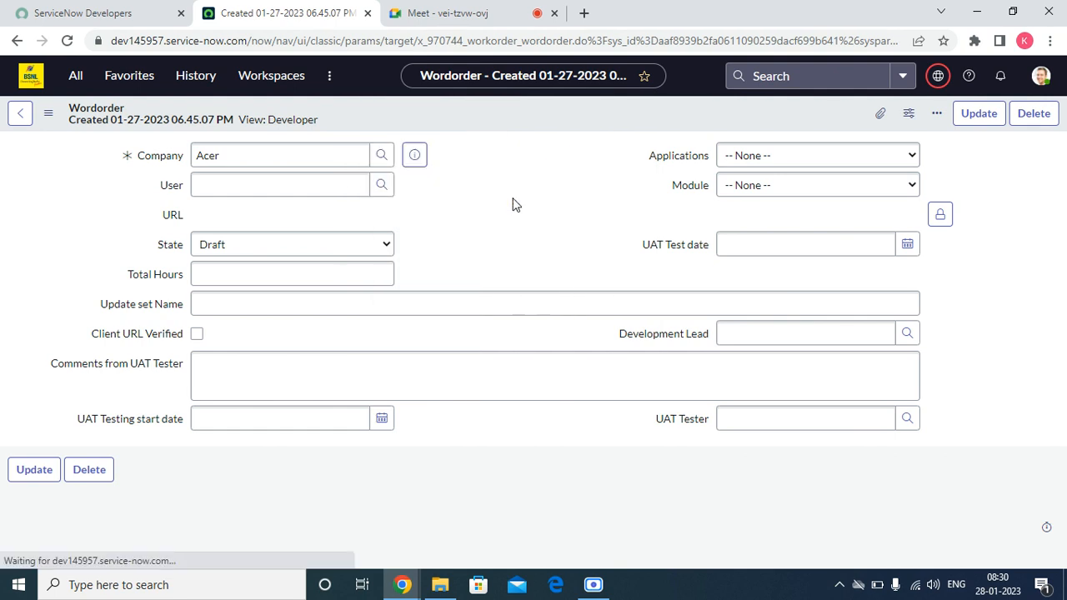
double_click(614, 243)
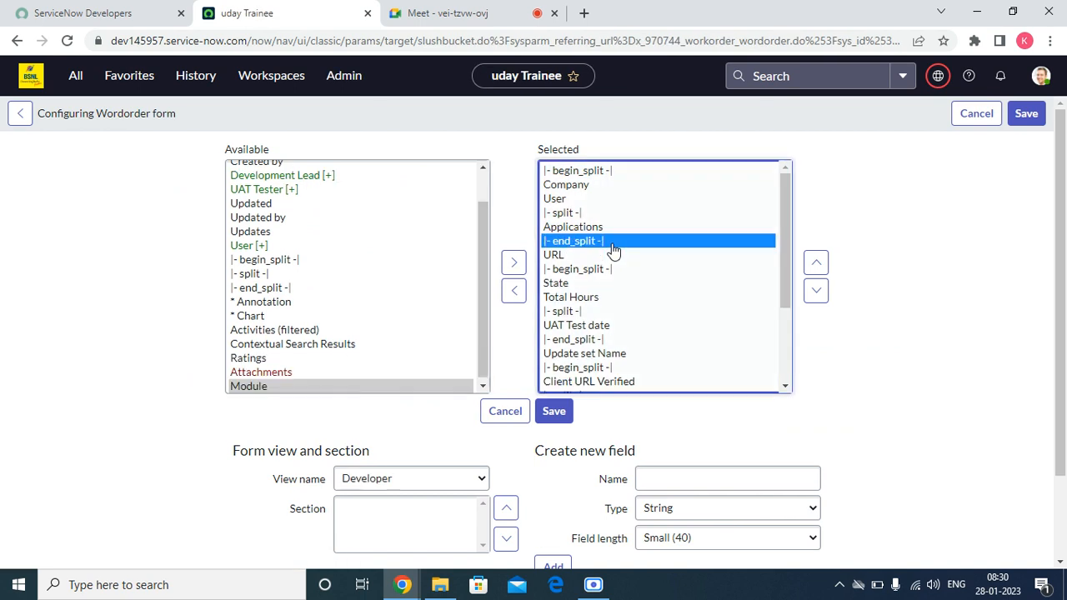
drag(660, 355, 660, 287)
key(ctrl+a)
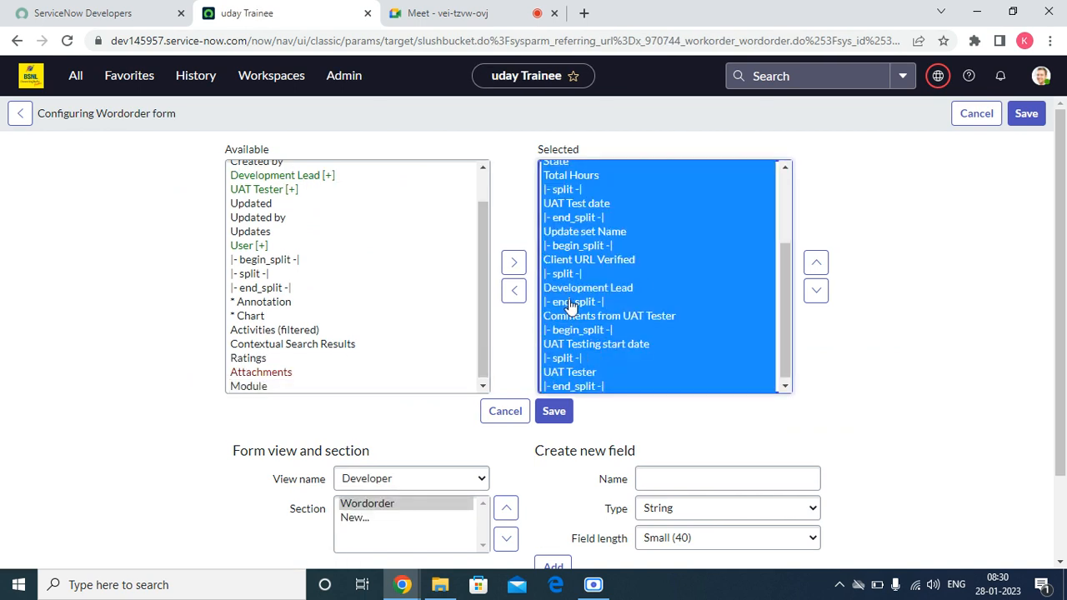
click(515, 290)
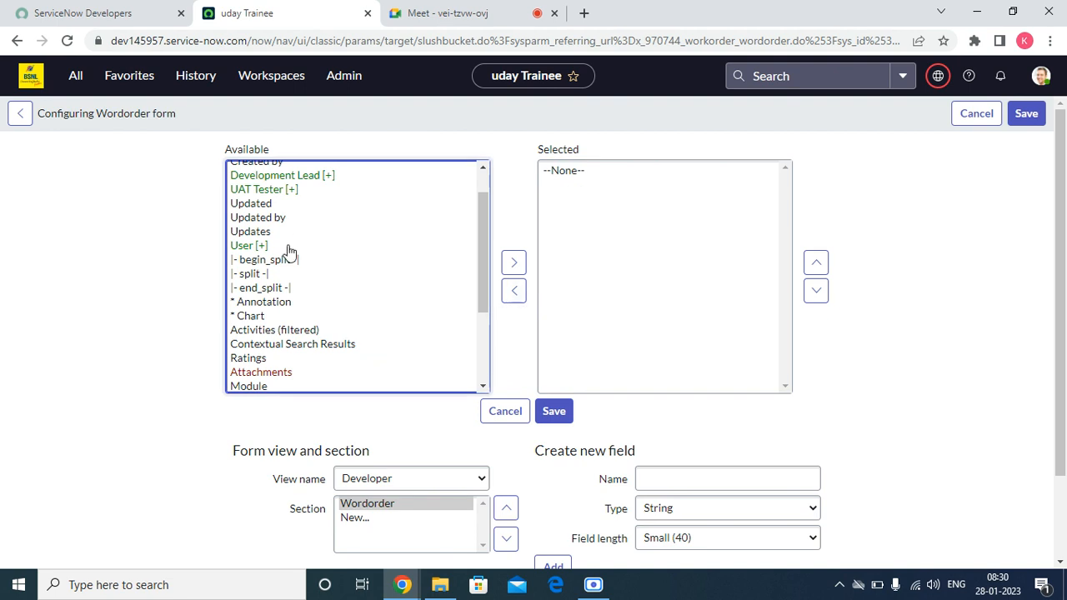
- Add Company, State and Client URL Verified to the Developer view's selected fields
scroll(292, 263, up, 1)
double_click(271, 172)
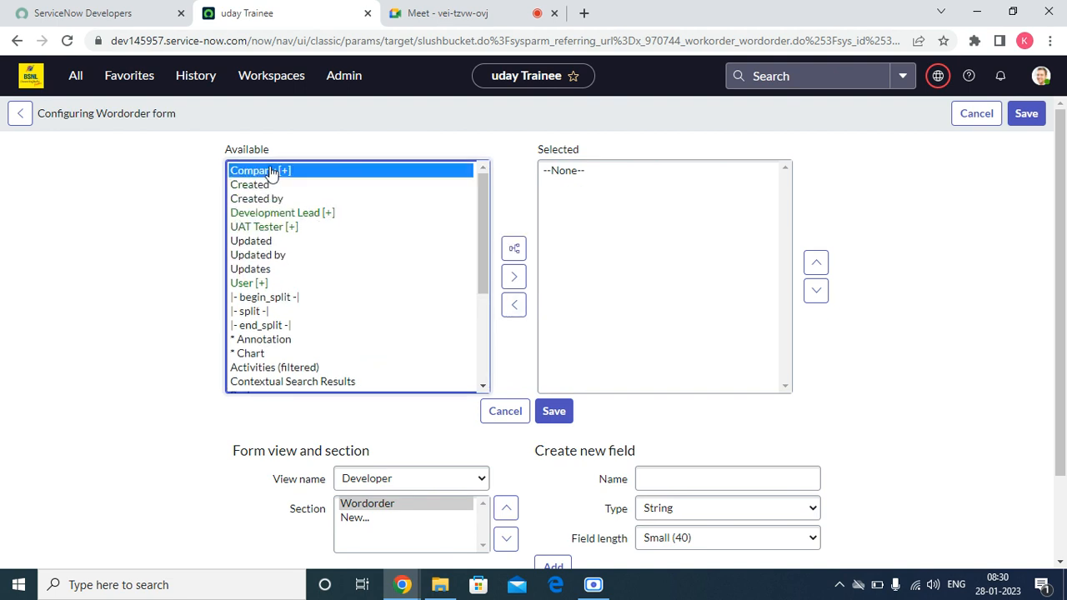
scroll(325, 317, down, 5)
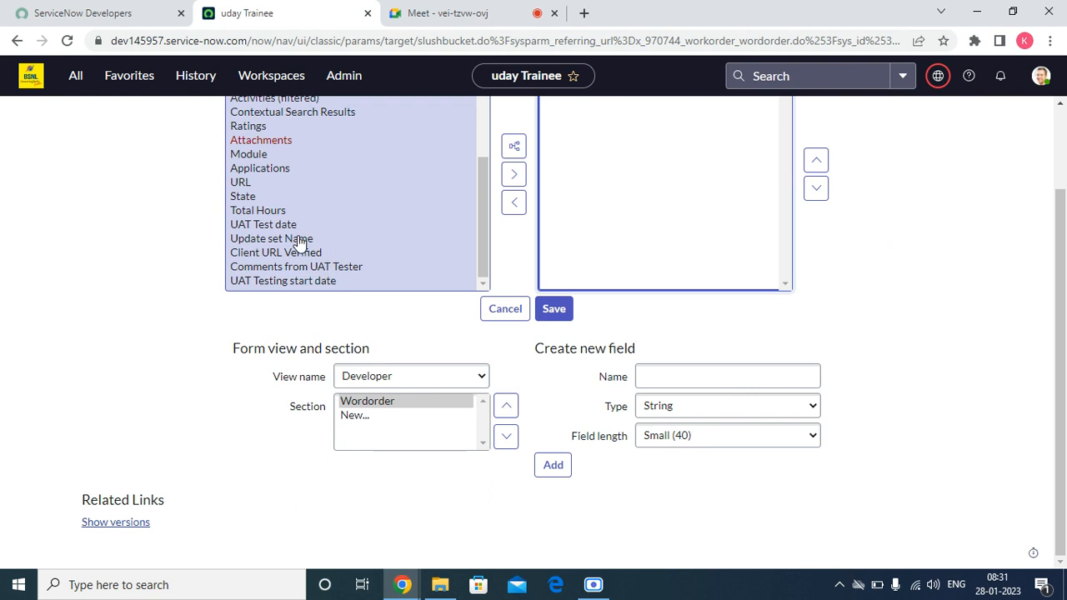
double_click(299, 241)
double_click(300, 291)
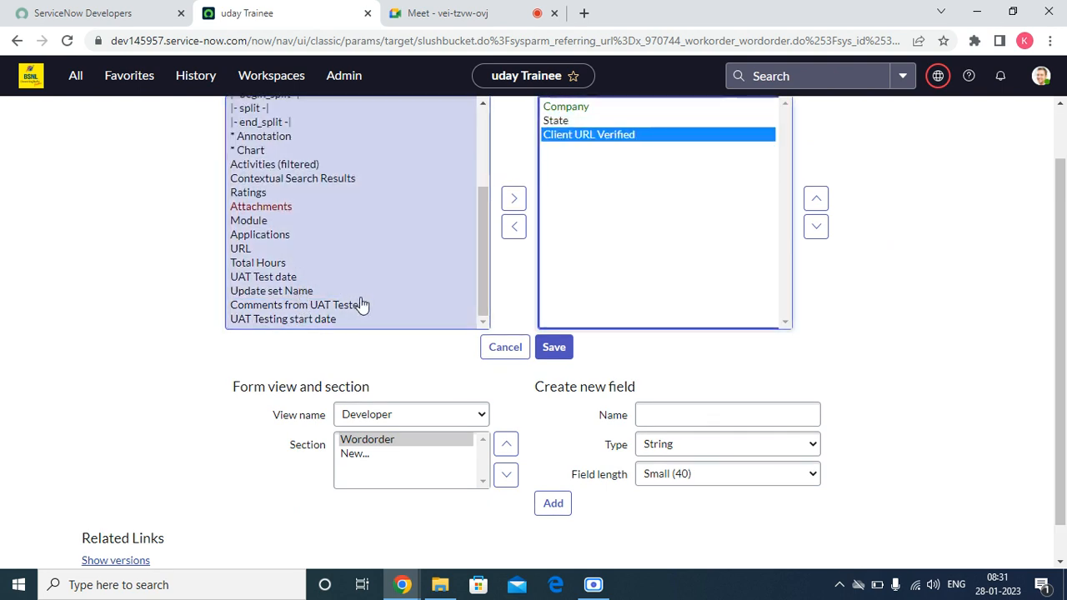
- Add Development Lead to the Developer view's selected fields and move it directly below Company
click(261, 197)
key(Up)
key(Up)
key(Up)
key(Up)
key(Up)
key(Up)
key(Up)
key(Up)
key(Up)
key(Up)
key(Up)
key(Up)
key(Up)
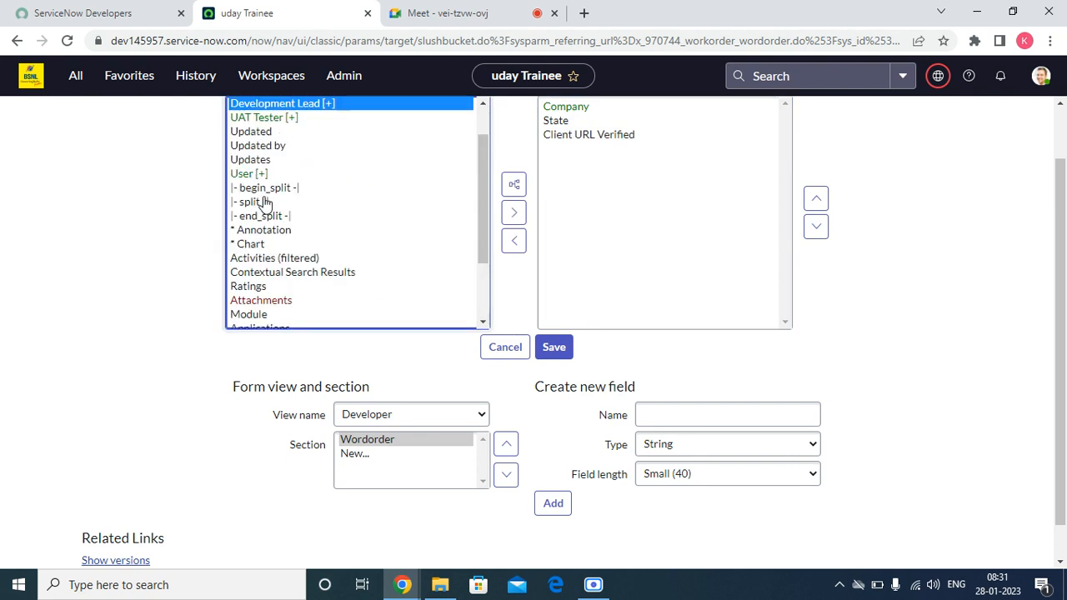
click(517, 213)
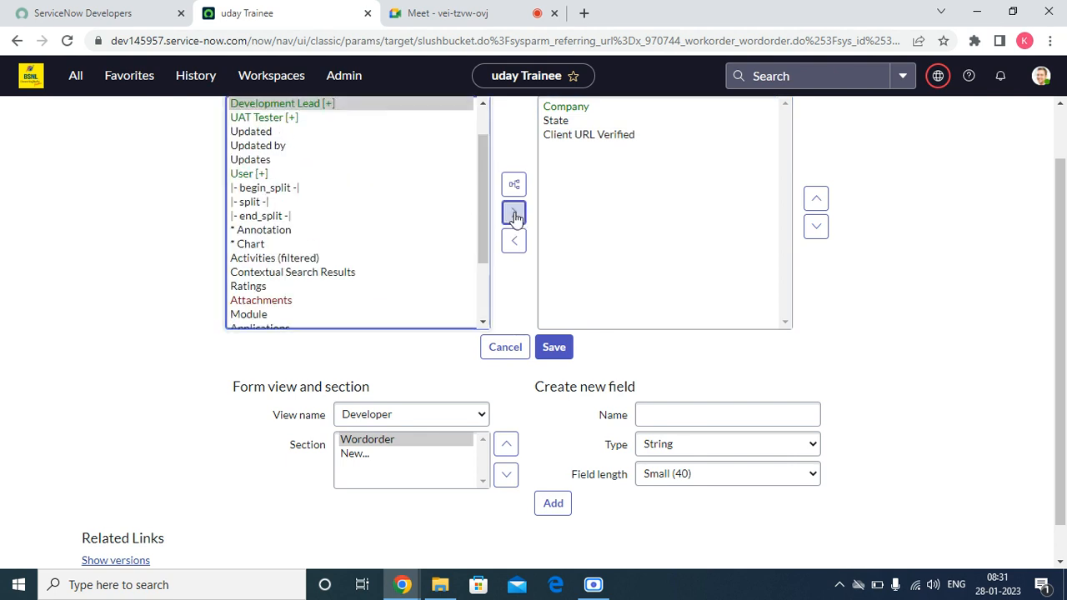
scroll(778, 269, up, 1)
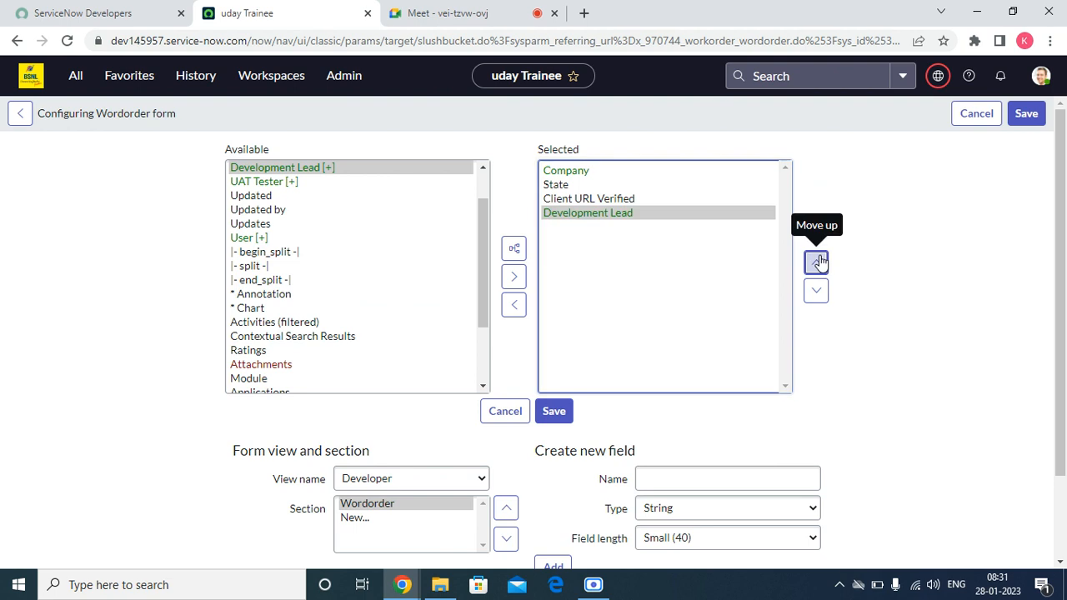
click(815, 263)
click(814, 264)
click(638, 317)
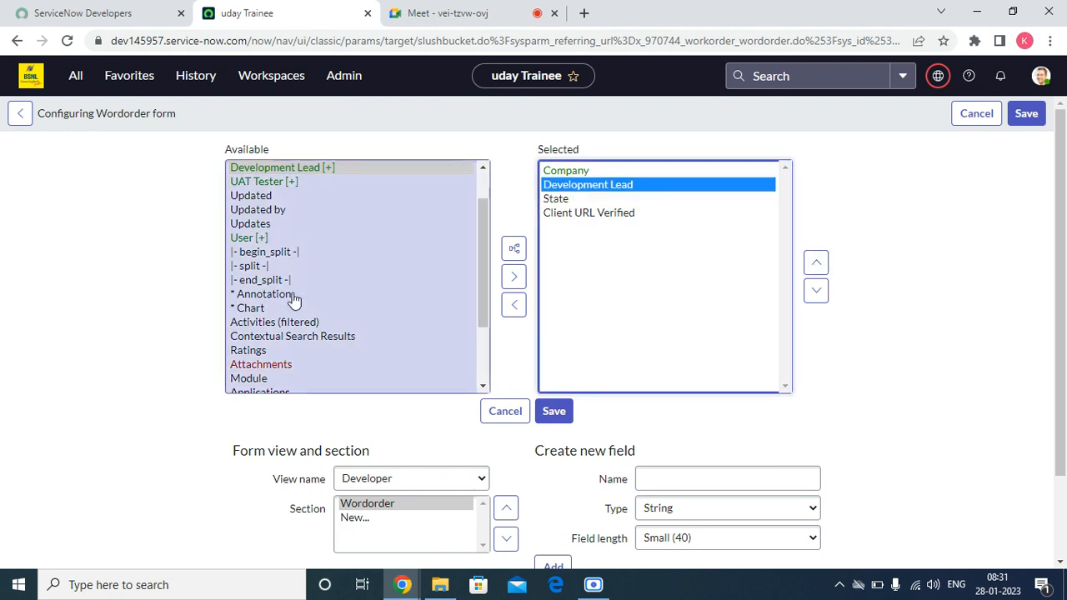
- Add the begin_split, split and end_split markers to the Developer view's selected fields and move begin_split above Company
double_click(273, 253)
click(269, 266)
click(269, 266)
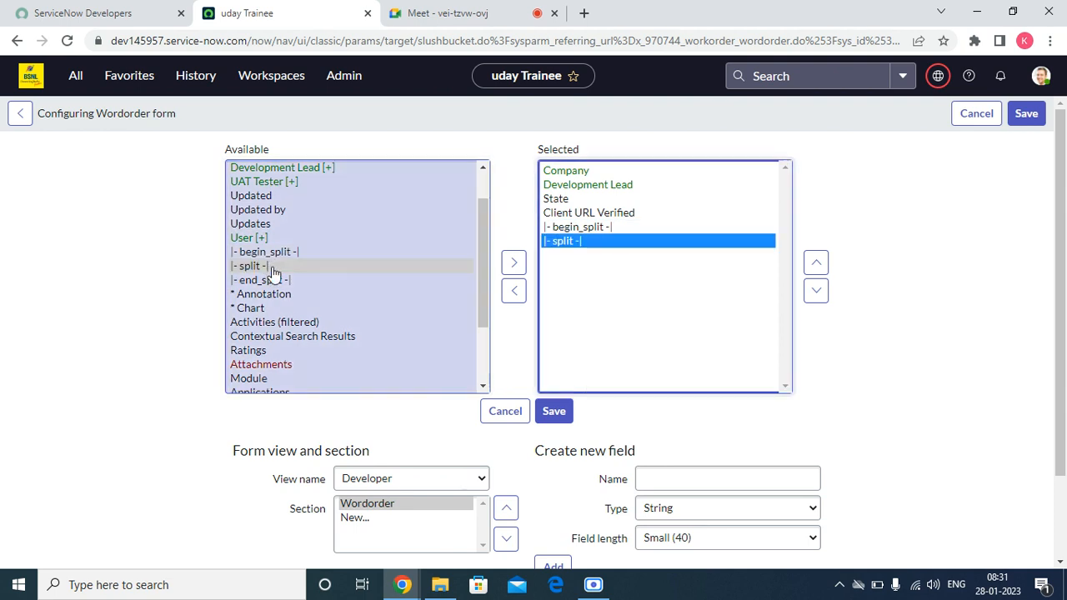
click(279, 280)
click(280, 280)
click(605, 236)
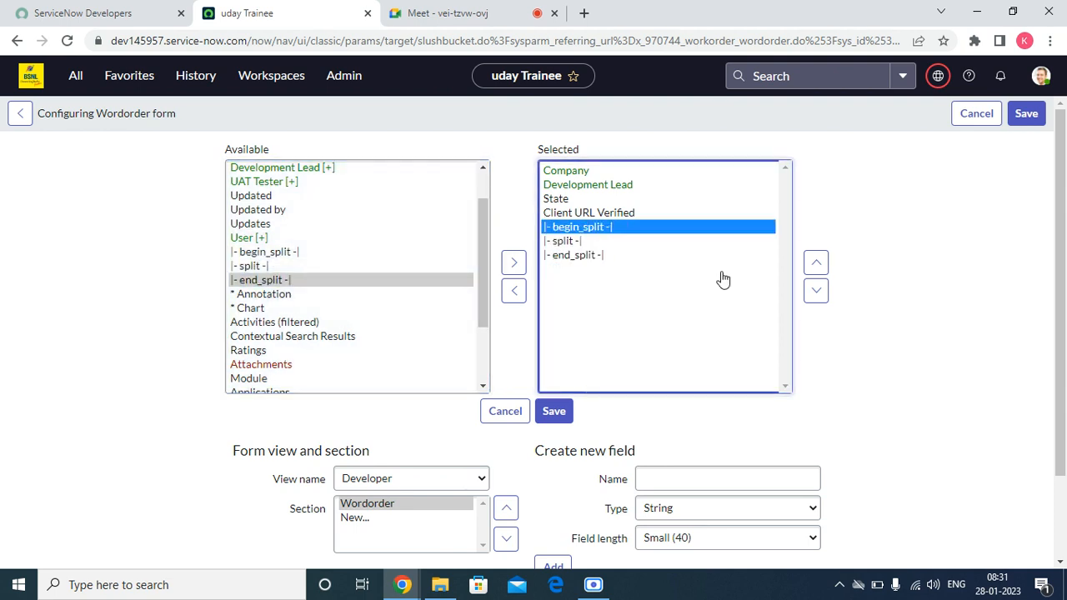
click(816, 262)
click(816, 262)
click(817, 263)
click(816, 263)
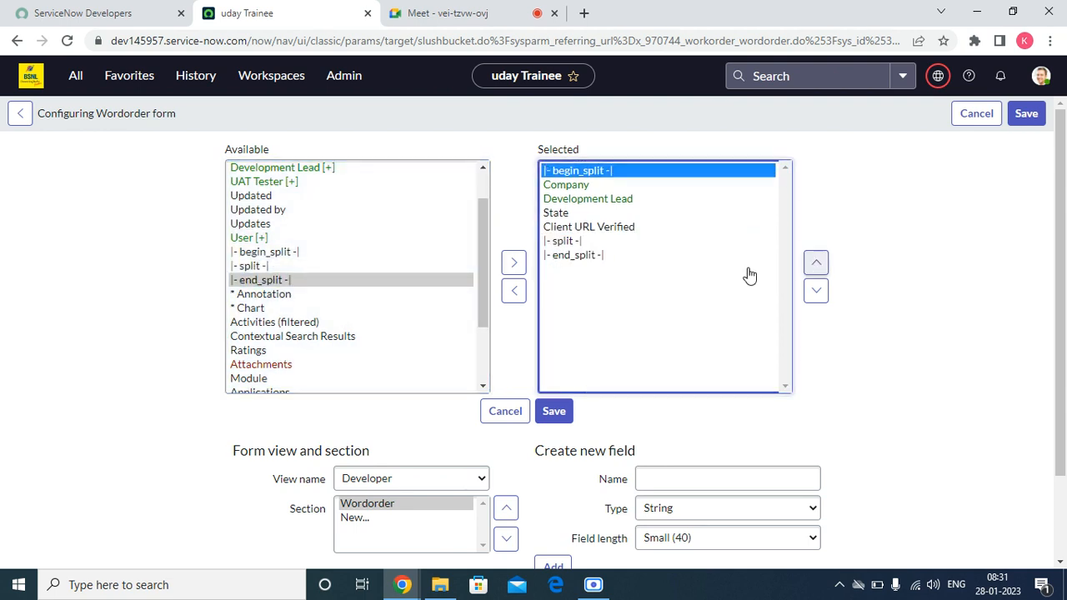
- Move the split marker directly below Development Lead and Client URL Verified above State, and save the Developer layout
click(613, 241)
click(816, 263)
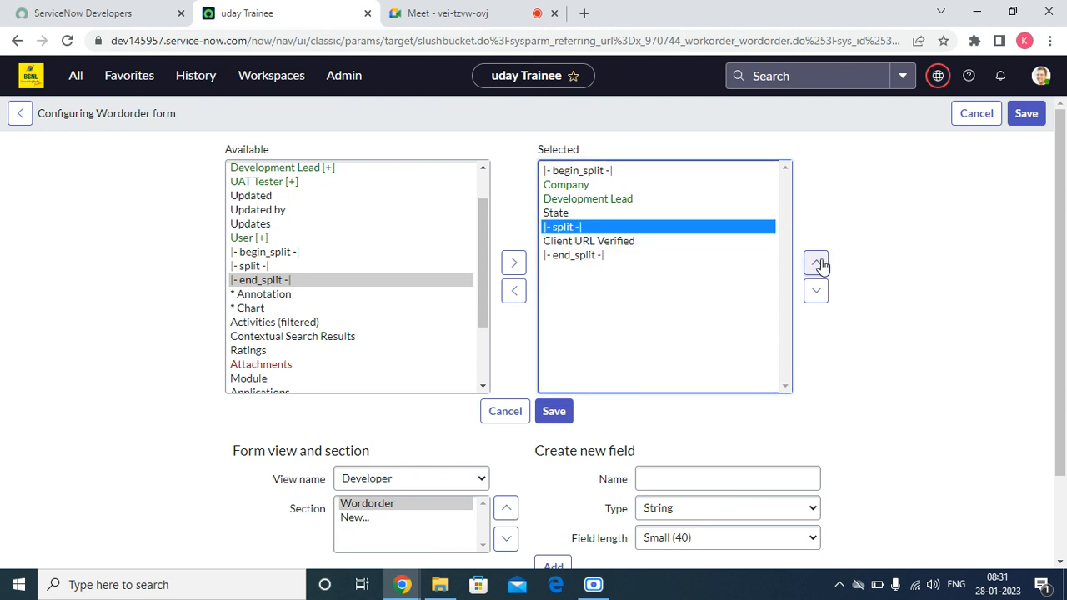
click(817, 264)
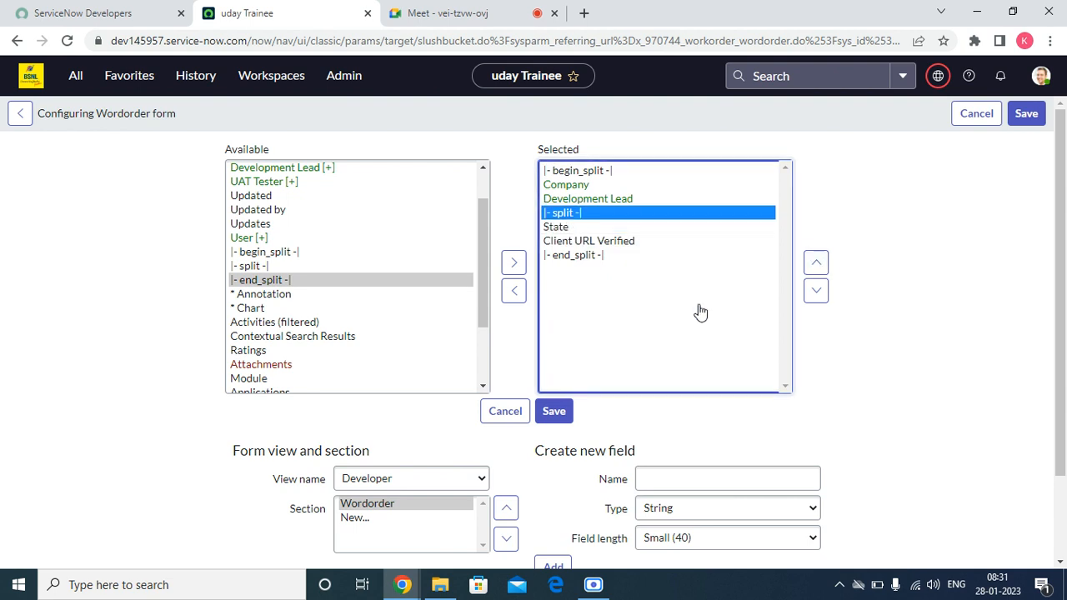
click(622, 241)
click(817, 263)
click(553, 411)
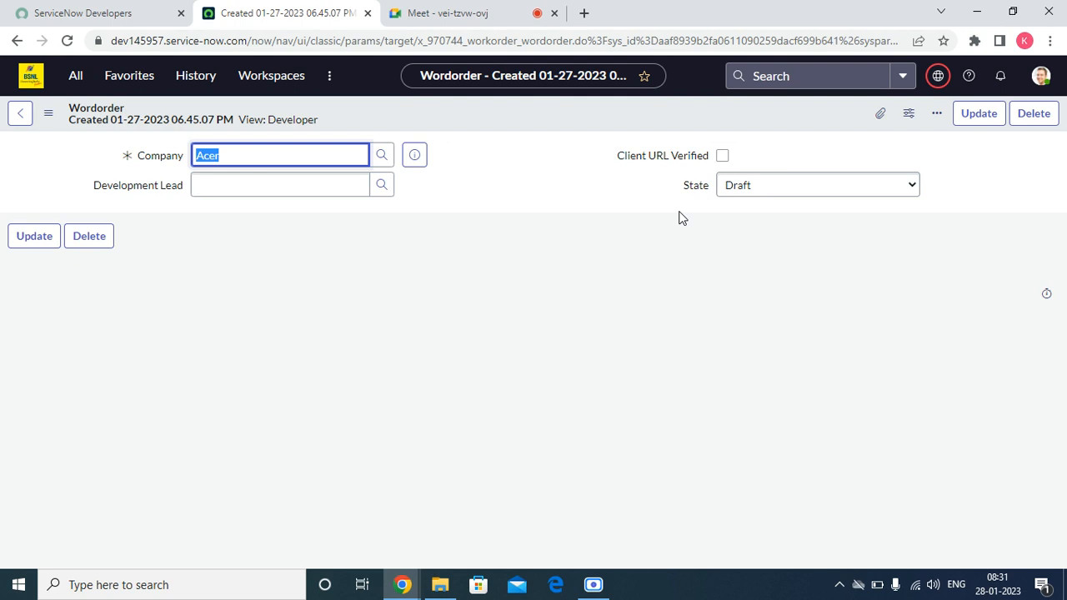
- Switch the work order record to the Default view and show its Testing Details section
click(311, 125)
click(330, 128)
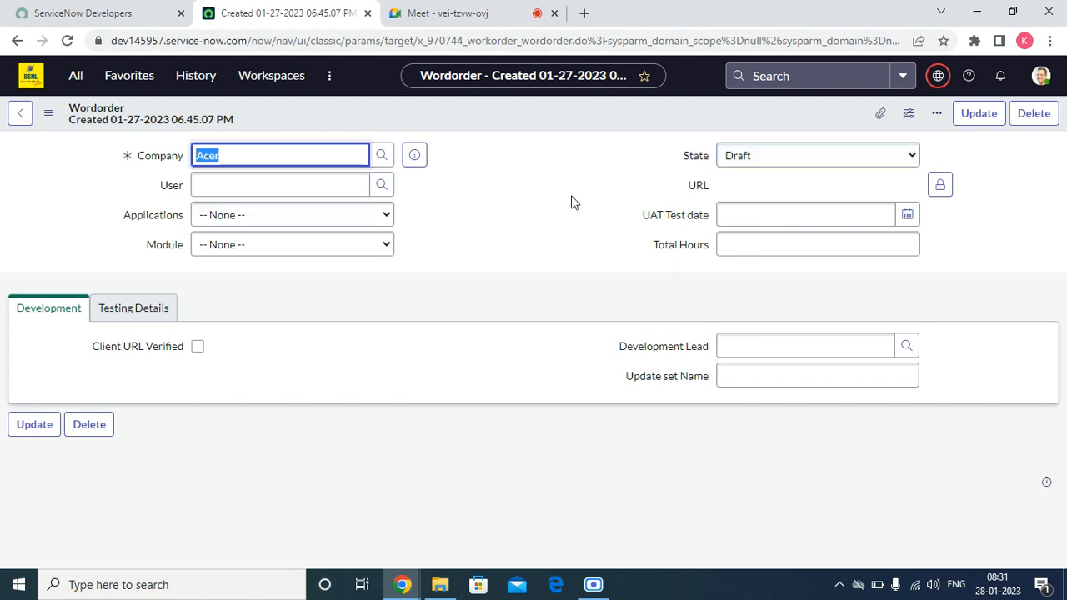
click(131, 307)
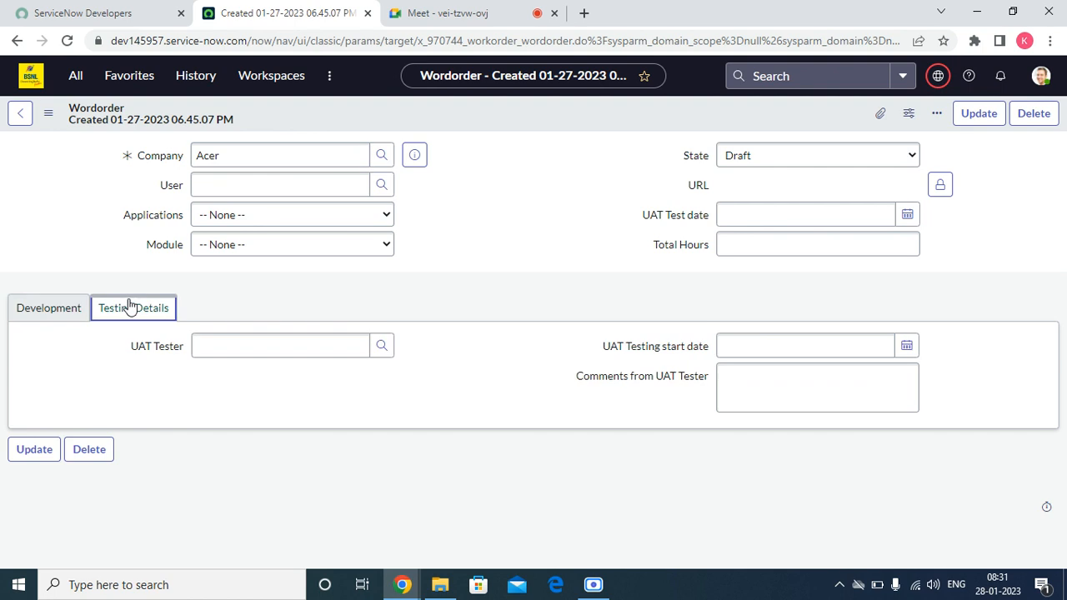
- Open Form Design for the work order form and display the Developer view's layout
right_click(319, 122)
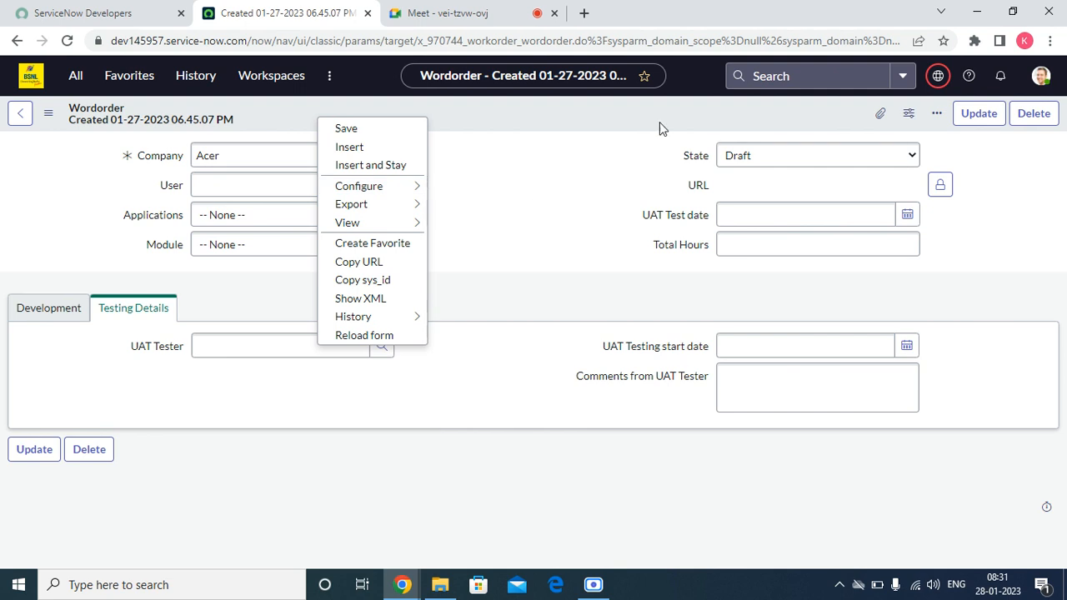
mouse_move(411, 186)
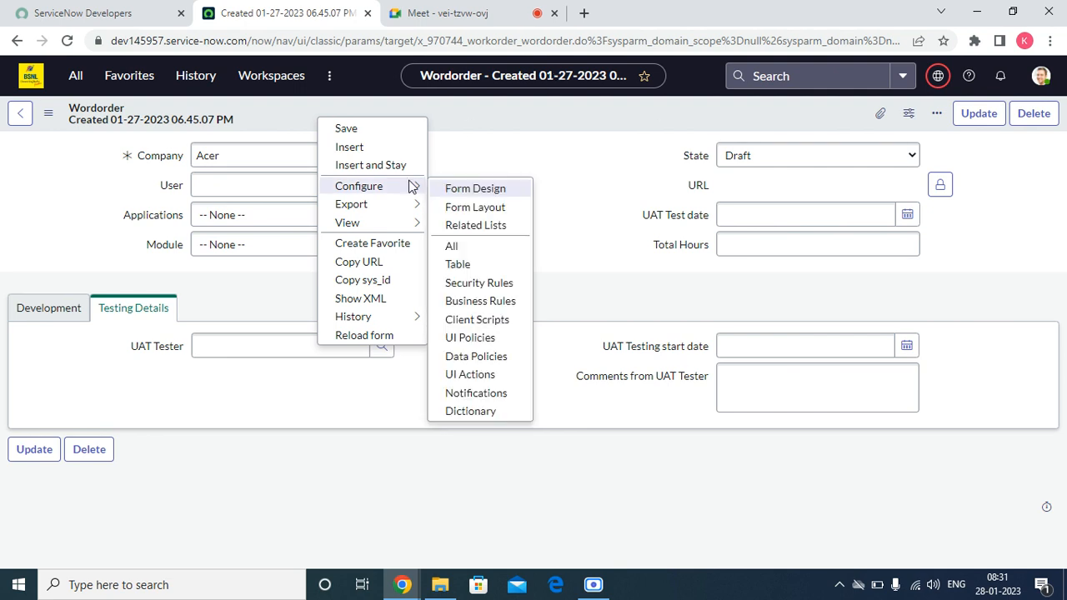
click(507, 188)
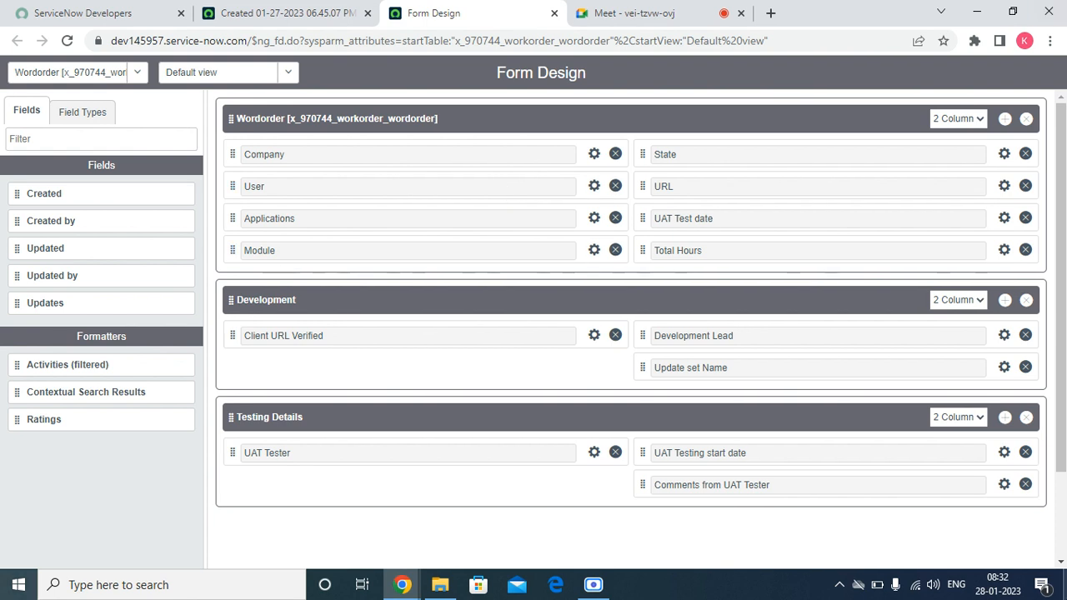
click(231, 74)
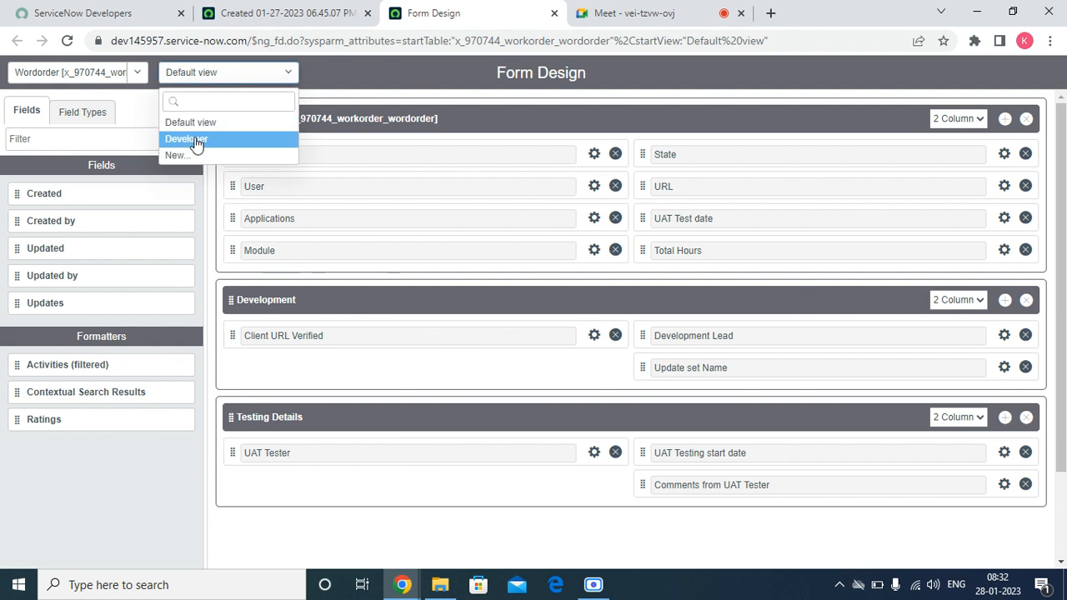
click(196, 144)
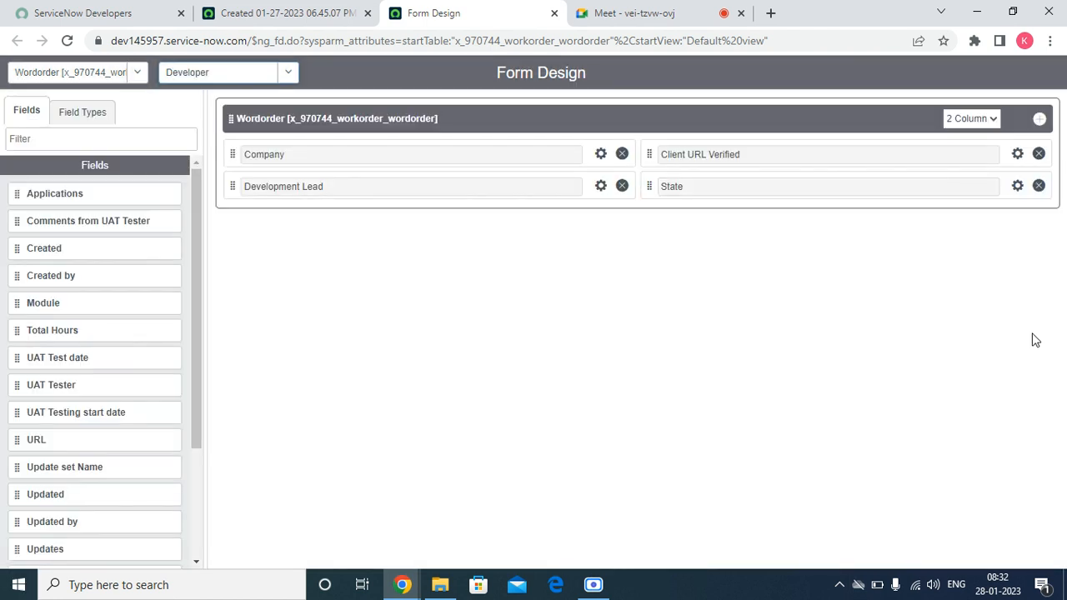
- Create a new form view named Testing from the Developer view
click(226, 77)
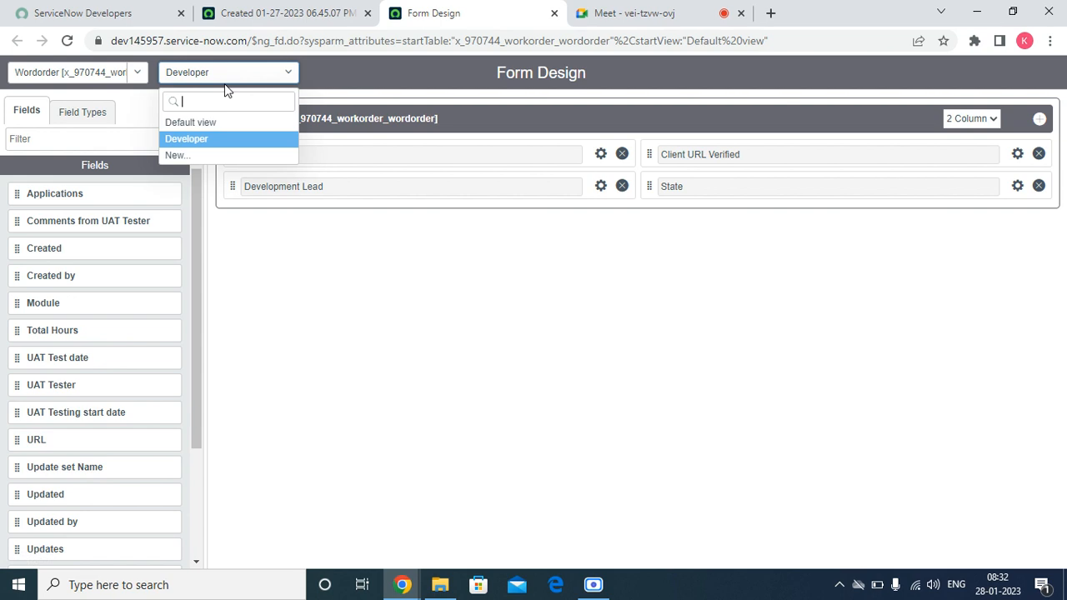
click(200, 156)
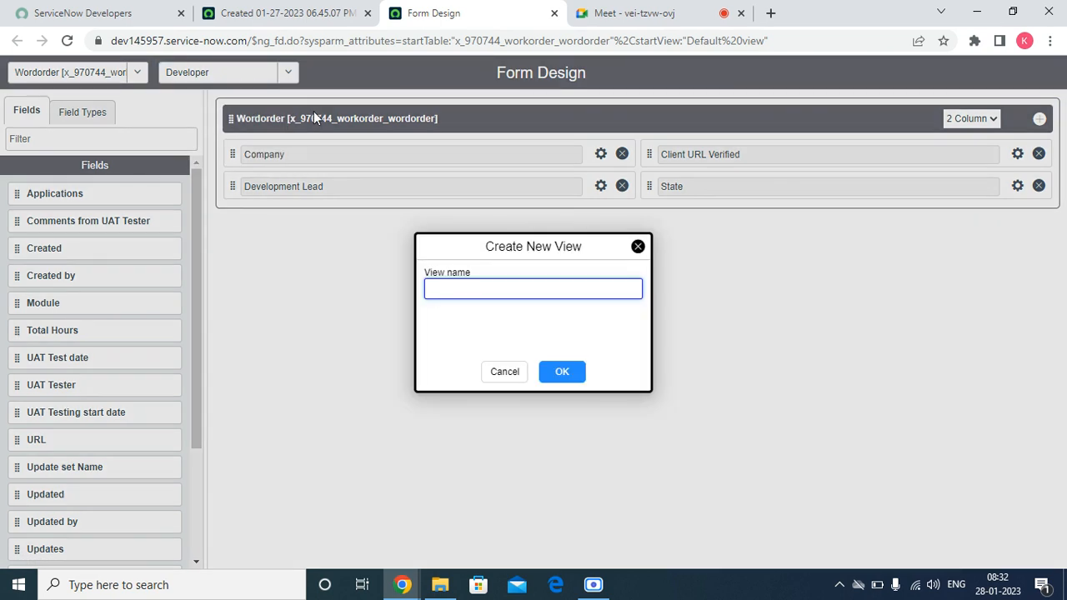
text(Testing)
click(564, 377)
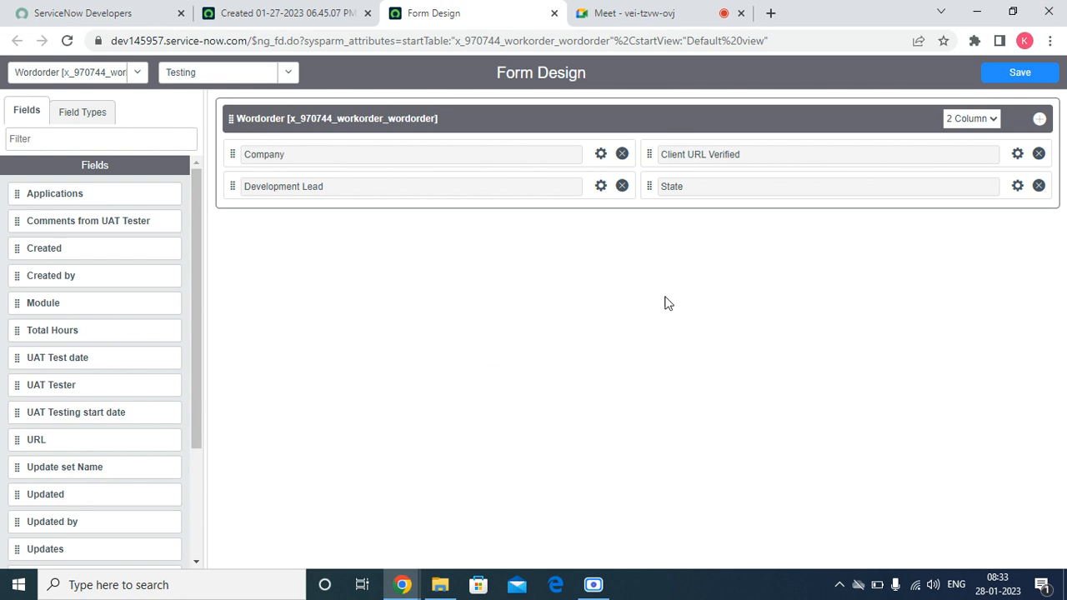
- In the Testing view, replace Development Lead with UAT Tester, add Comments from UAT Tester below State, and save
click(623, 185)
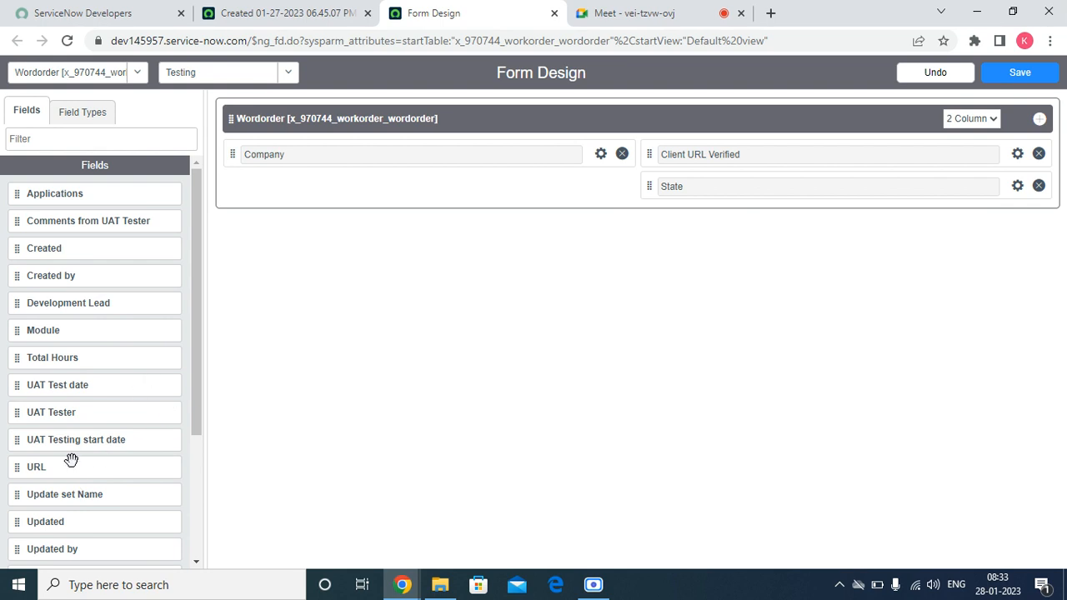
drag(51, 412, 281, 185)
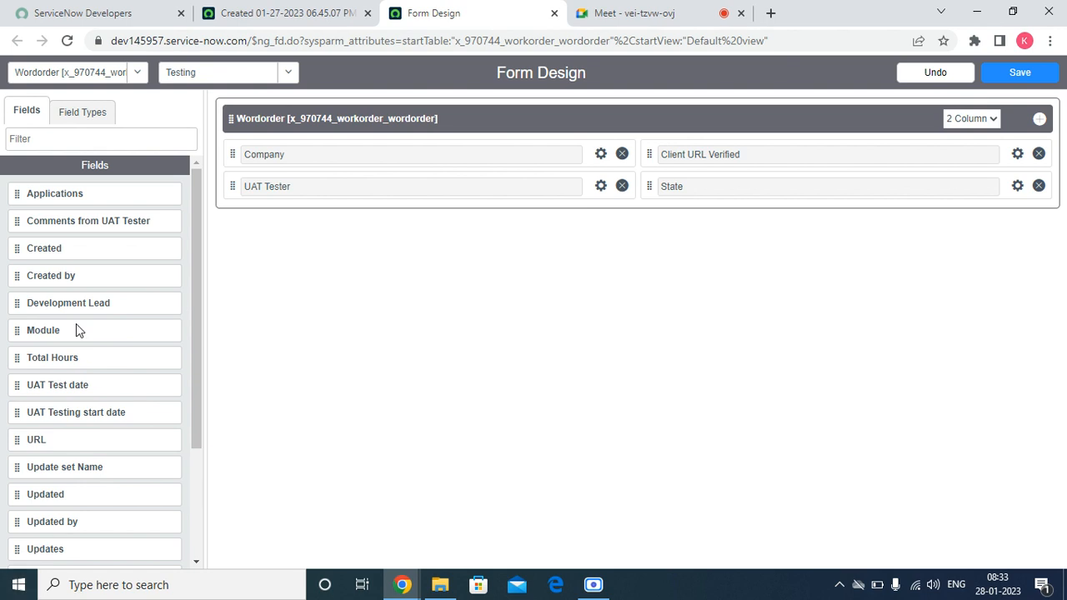
drag(74, 226, 755, 223)
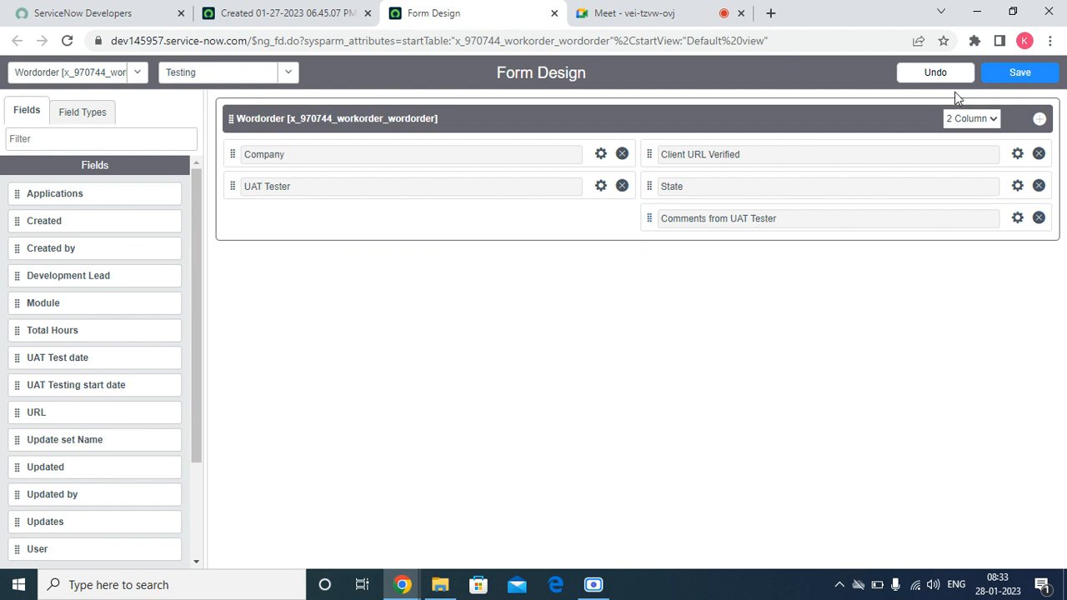
click(1038, 74)
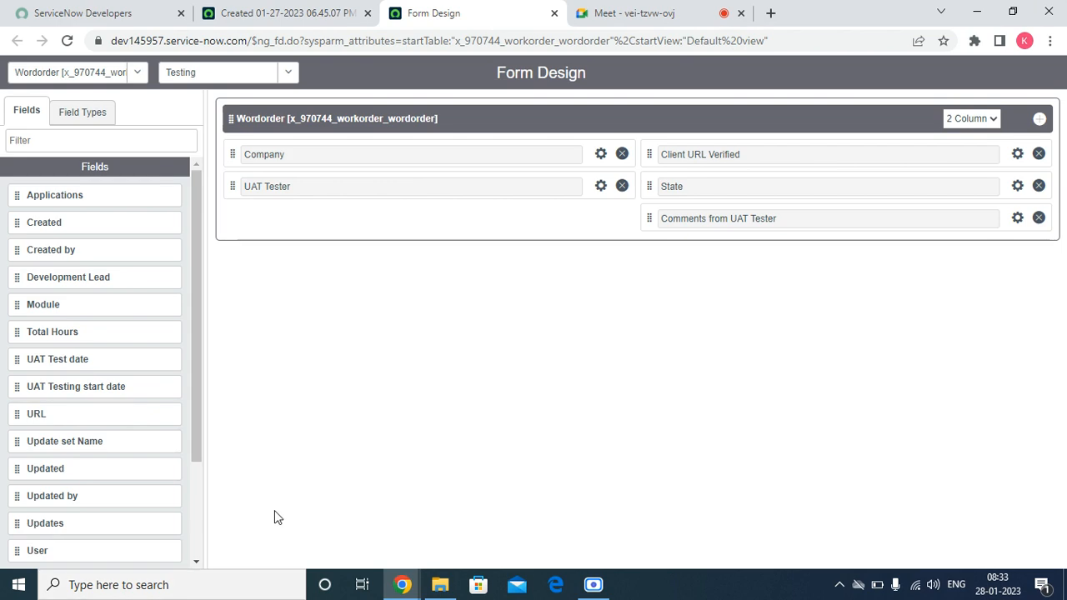
- Reload the work order record, switch it to the Testing view and examine the fields it shows
click(284, 12)
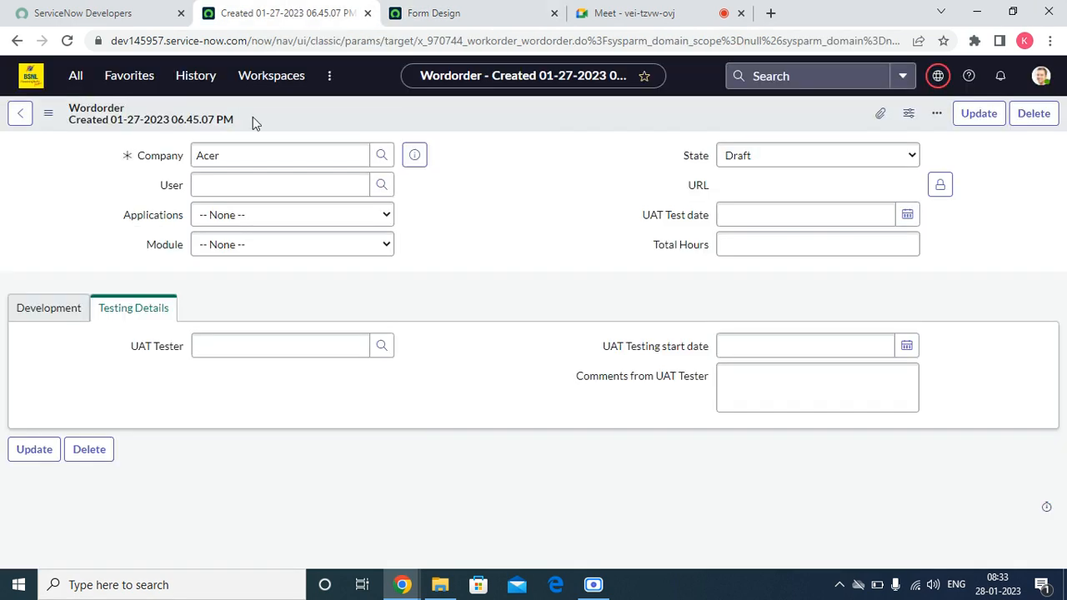
click(106, 125)
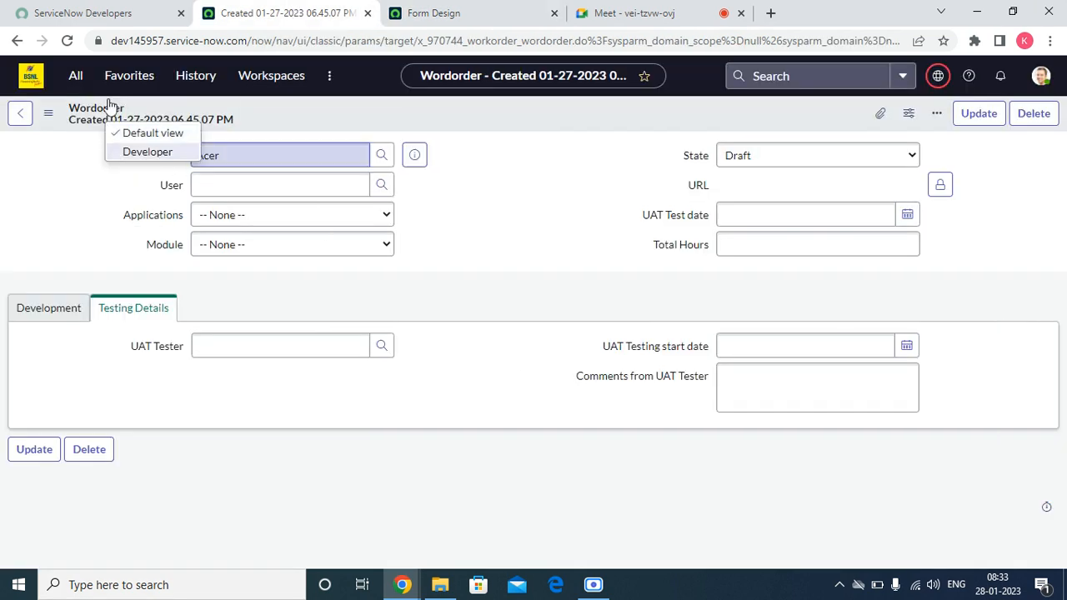
click(63, 45)
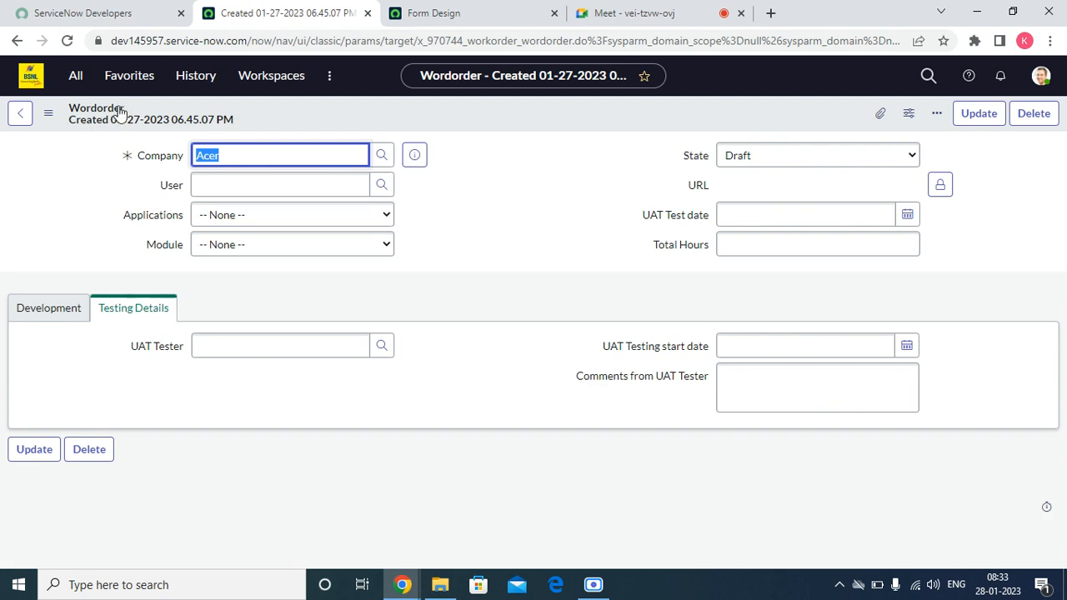
click(120, 113)
click(158, 142)
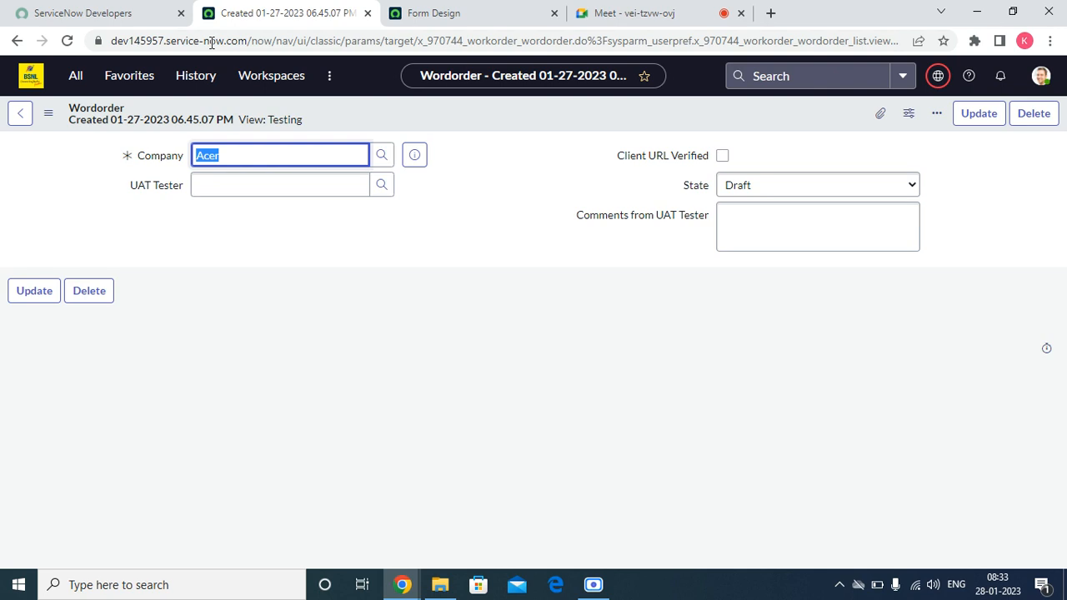
click(319, 191)
click(768, 206)
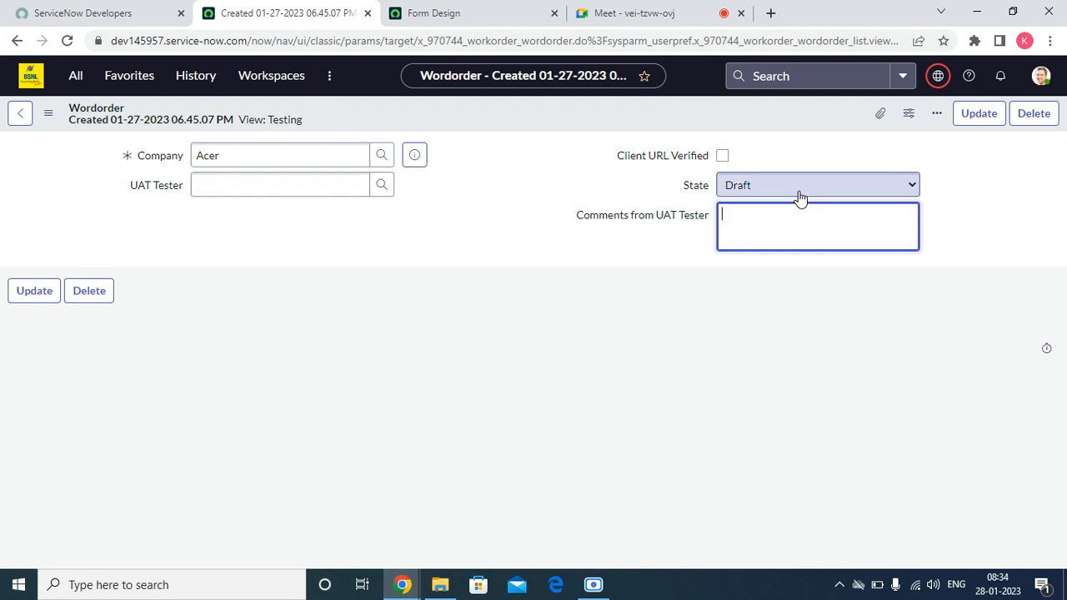
click(801, 186)
click(564, 224)
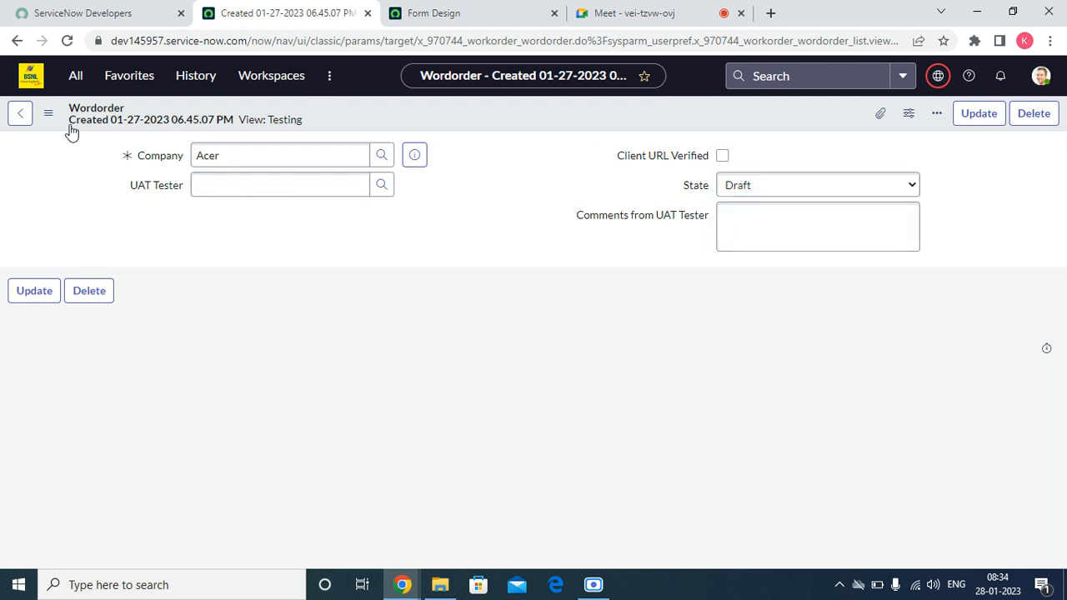
- Compare the record's layouts by switching it to the Default view, the Developer view and back to the Testing view
right_click(138, 114)
click(157, 134)
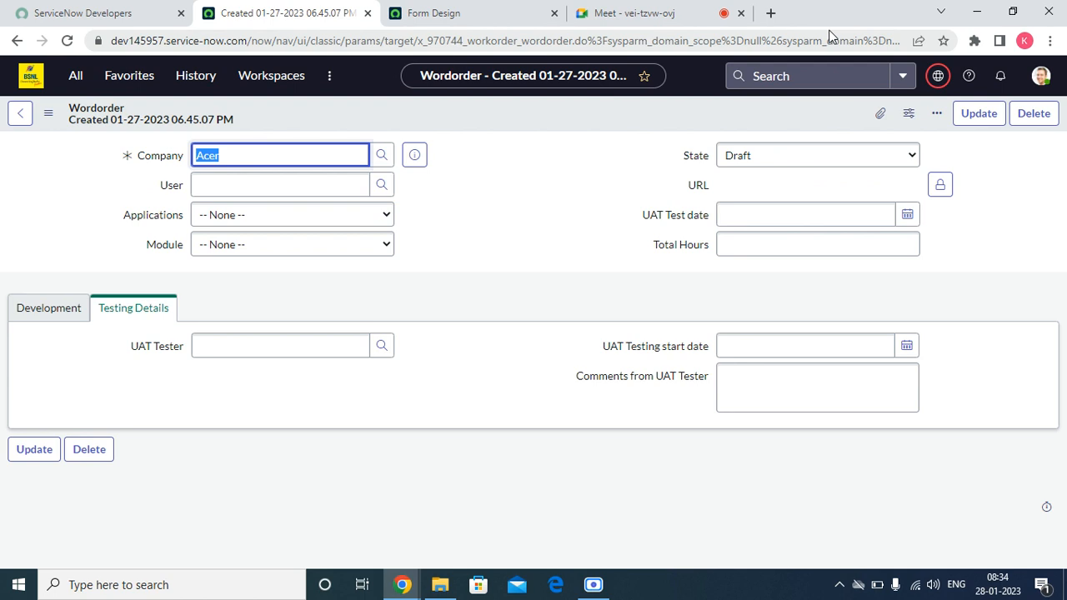
click(148, 121)
click(171, 147)
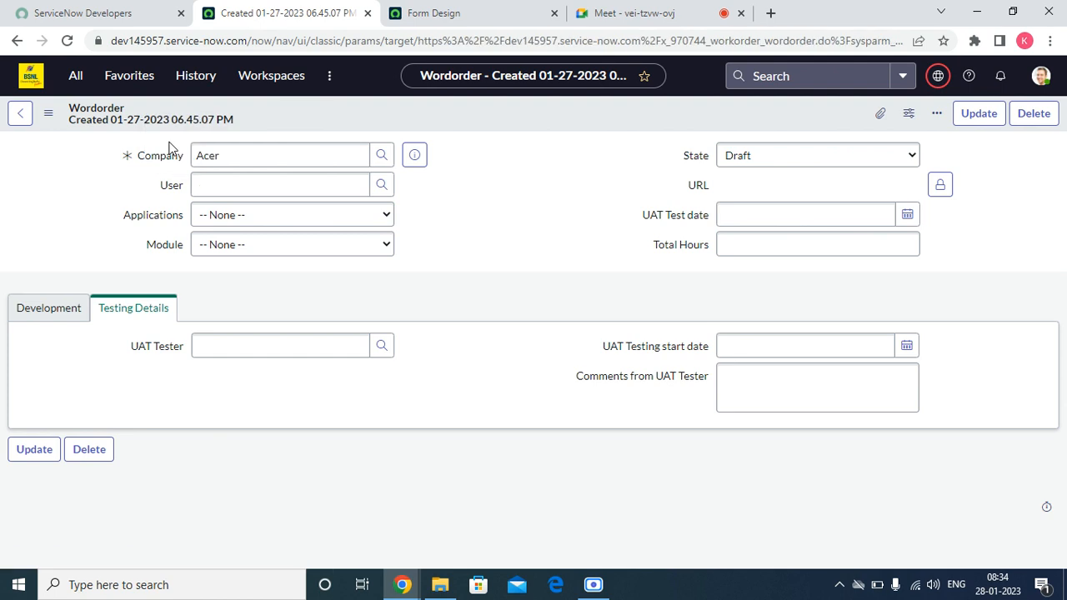
click(178, 117)
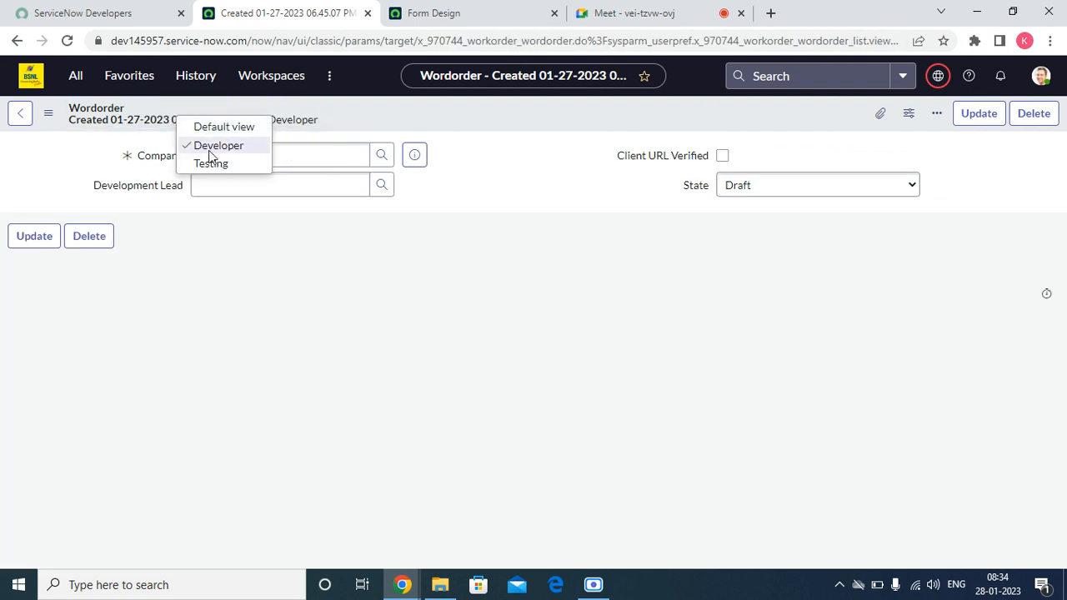
click(214, 162)
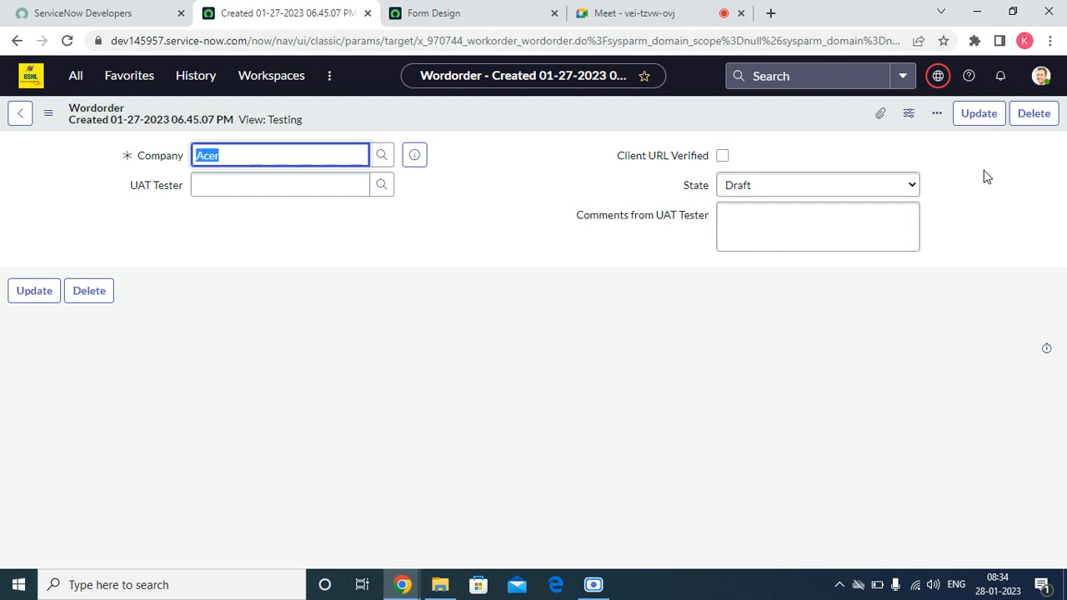
- Return to Form Design, display the Default view and add a new section below the main Wordorder section
click(444, 13)
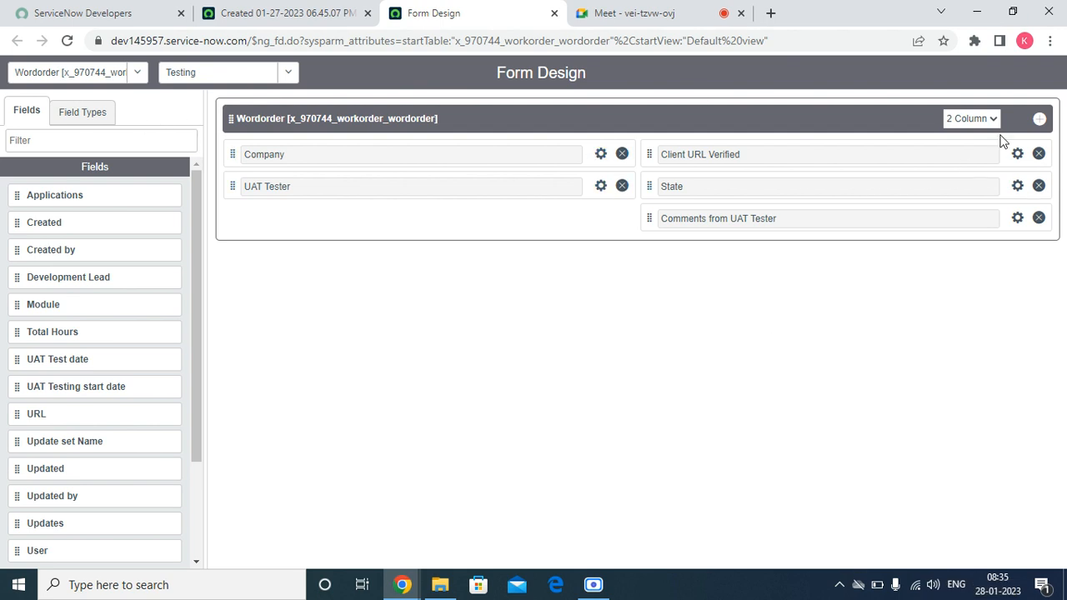
click(210, 71)
click(206, 123)
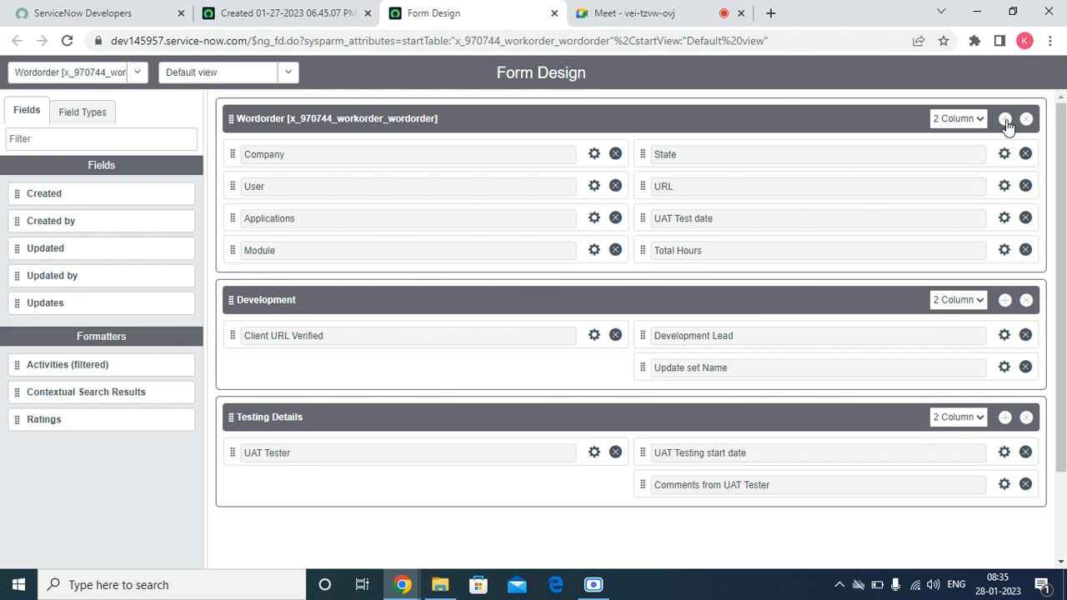
click(1006, 120)
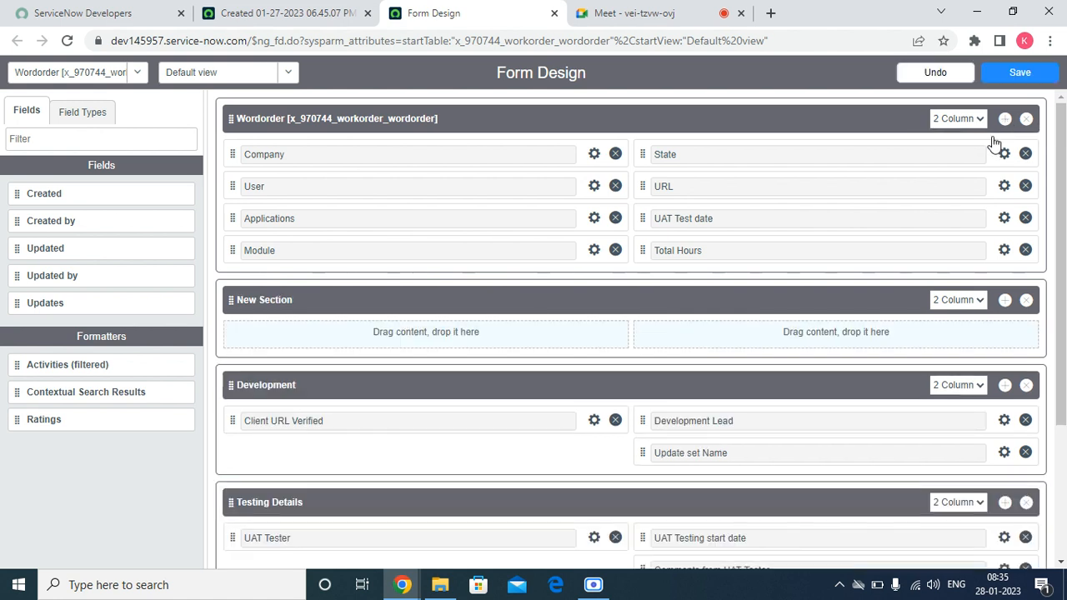
- Name the new section Details and save the Default view's form design
click(307, 304)
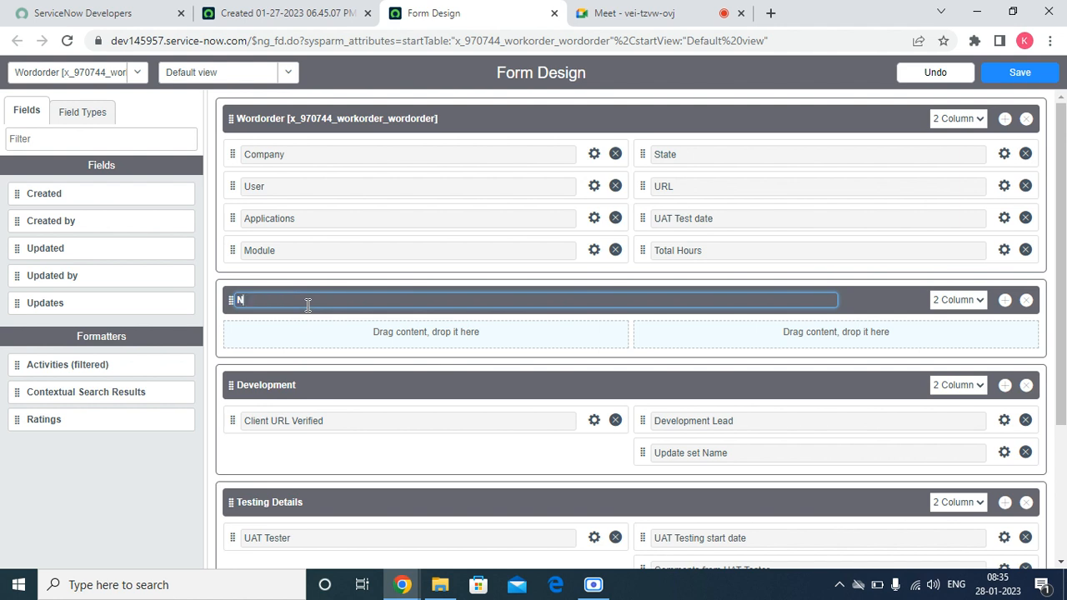
key(BackSpace)
text(New)
key(BackSpace)
key(BackSpace)
key(BackSpace)
text(Details)
click(990, 74)
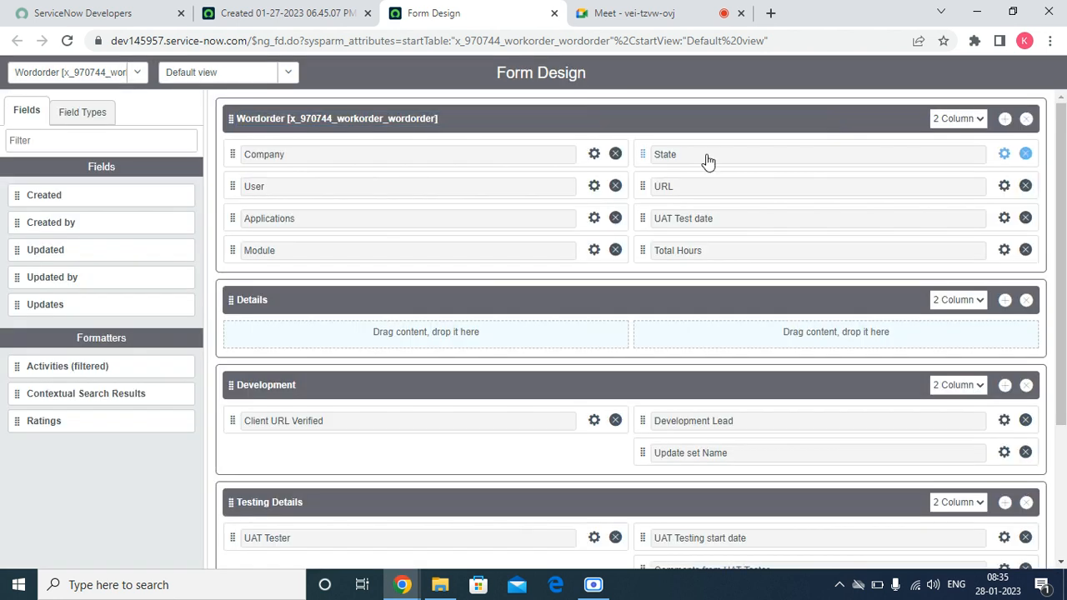
- Switch the work order record to the Default view and look through its Testing Details, Development and Details sections
click(332, 15)
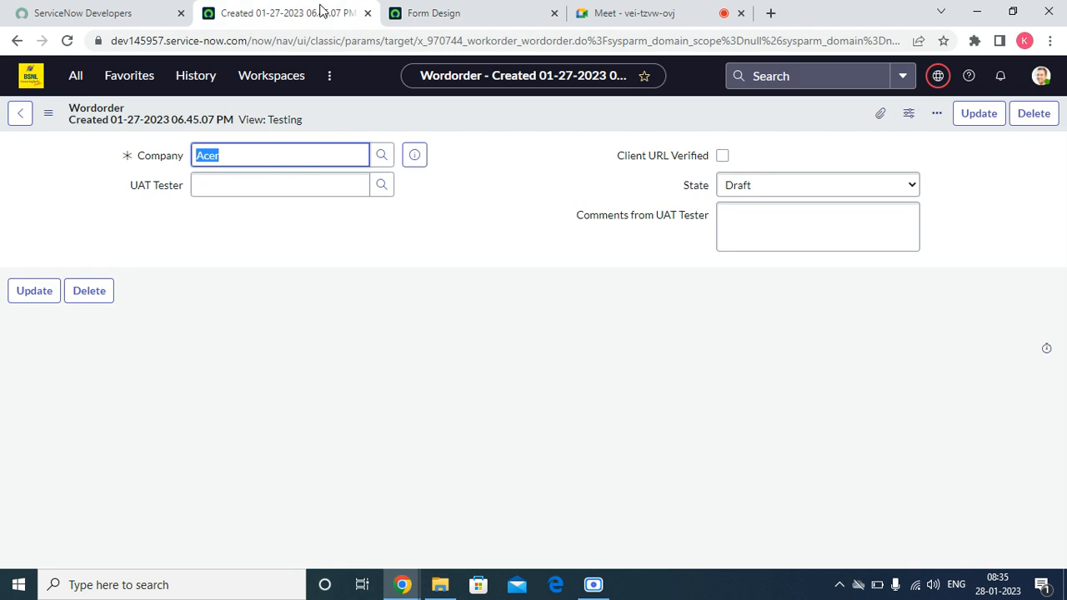
click(279, 129)
click(311, 174)
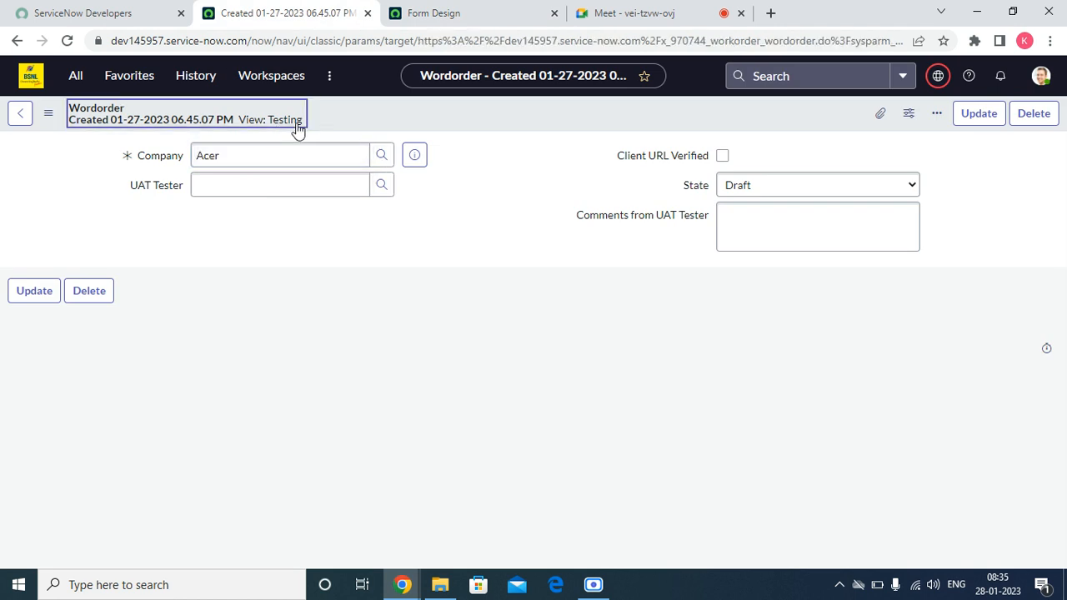
click(310, 131)
click(323, 135)
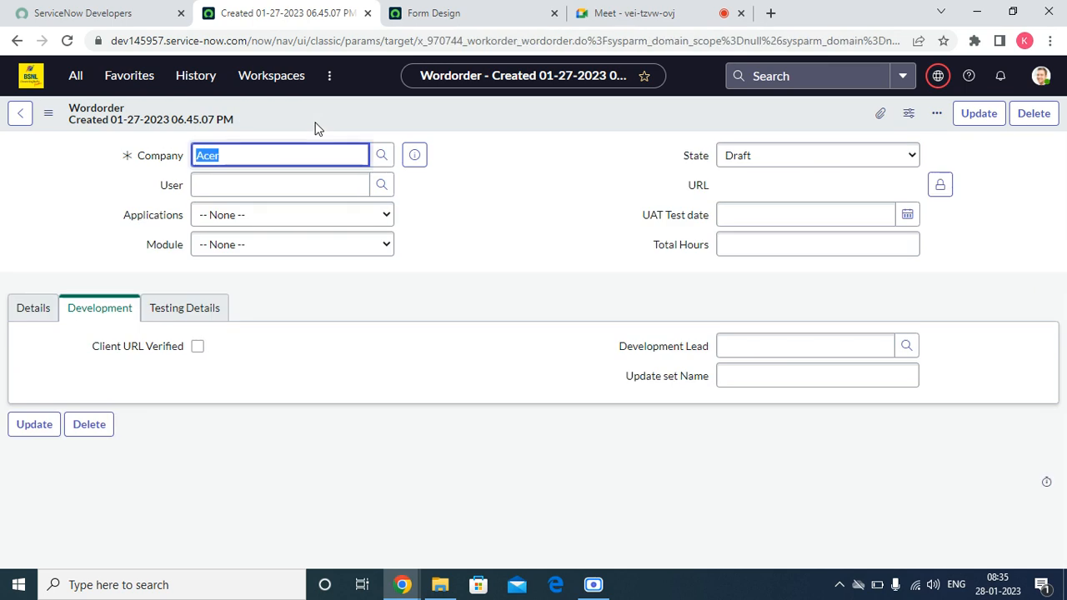
click(198, 321)
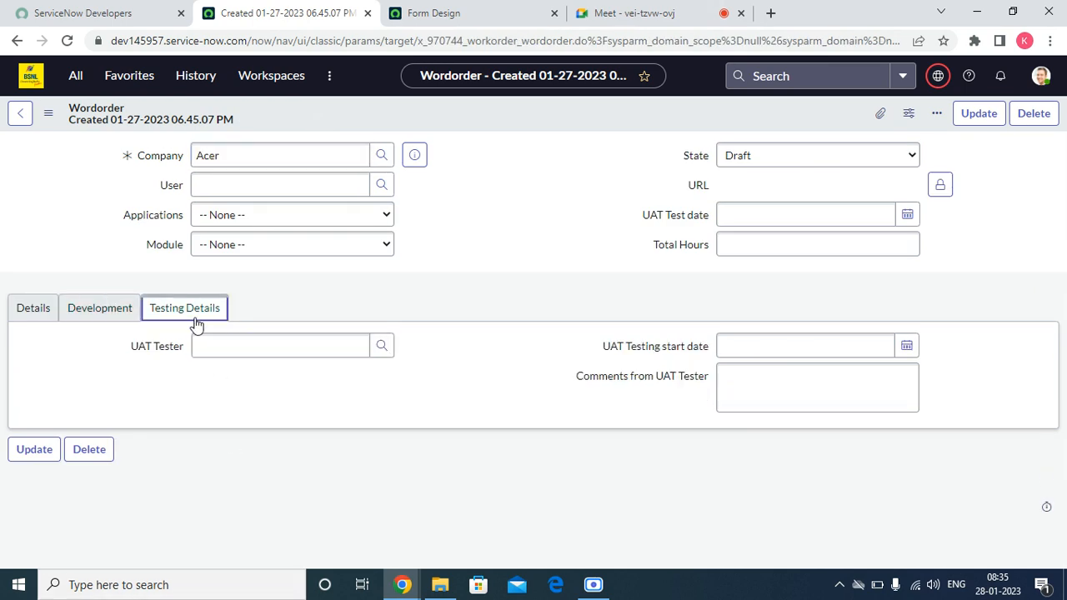
click(75, 321)
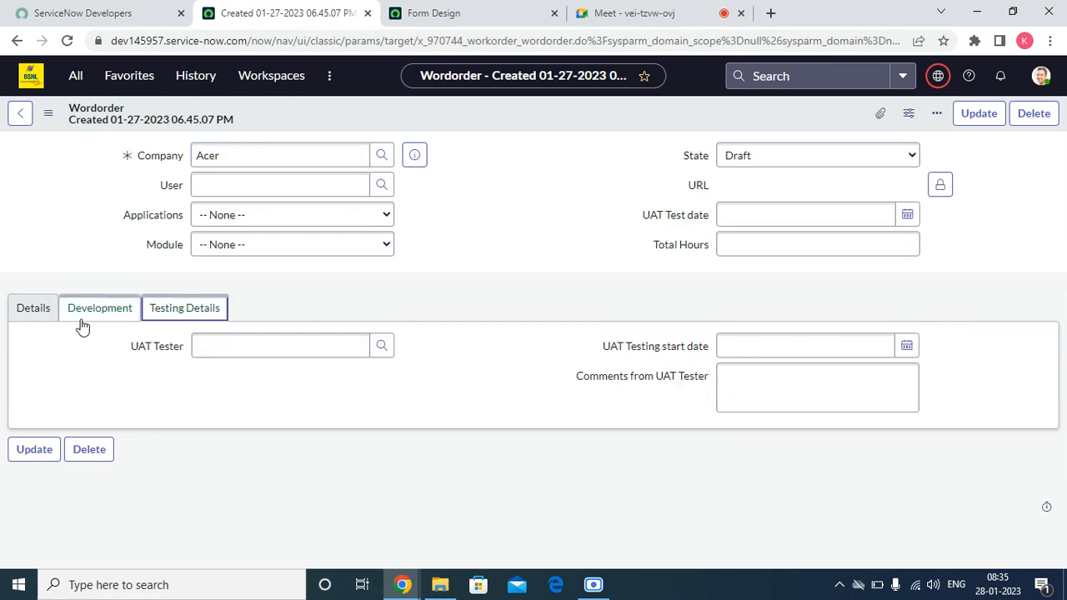
click(31, 308)
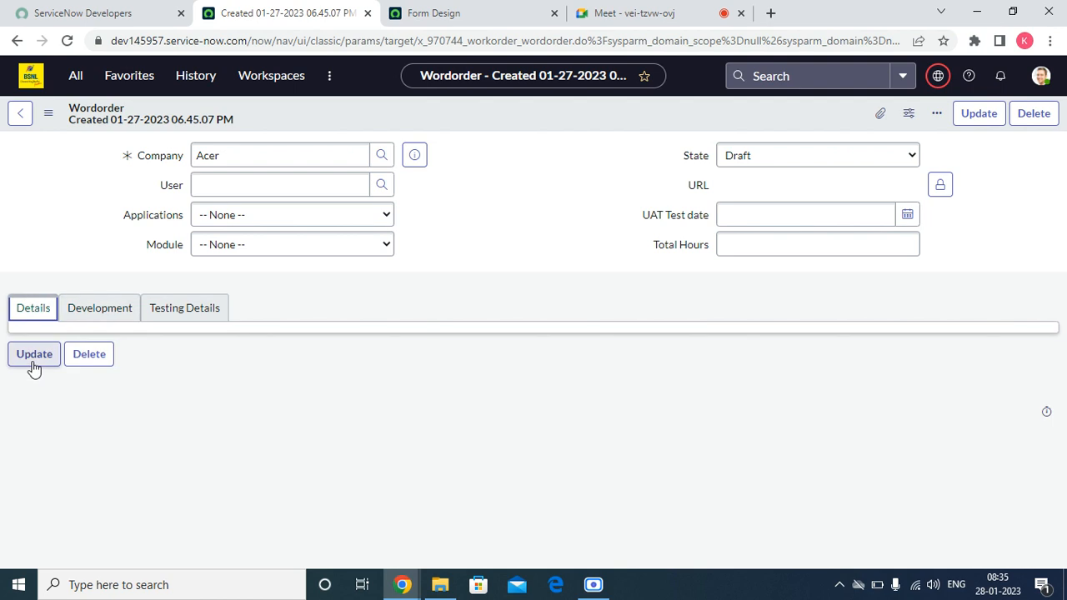
- Return to Form Design, remove the empty Details section from the Default view and save the form design
click(419, 13)
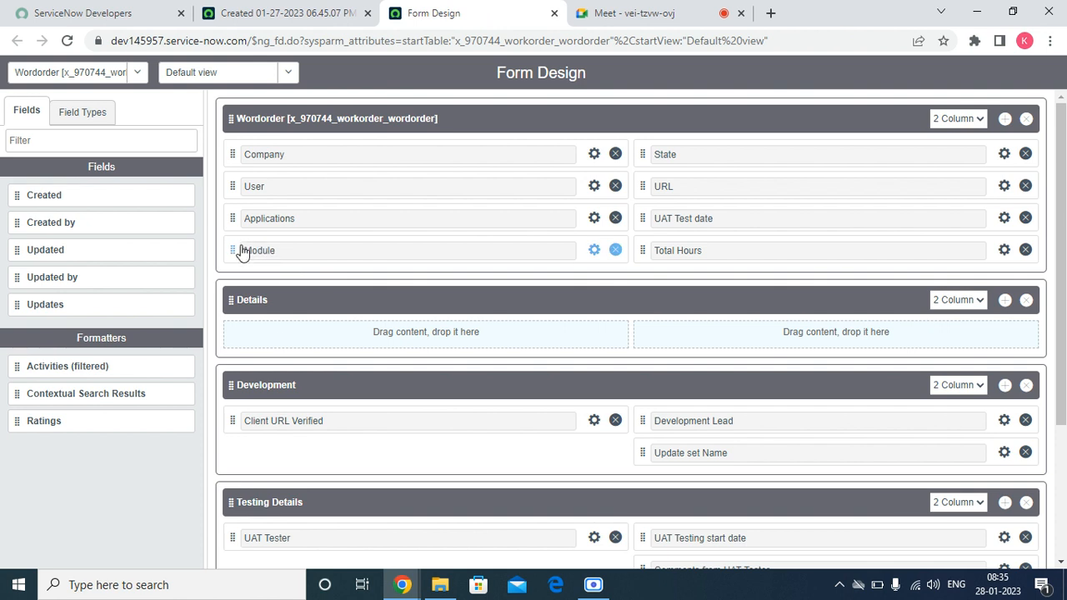
click(63, 122)
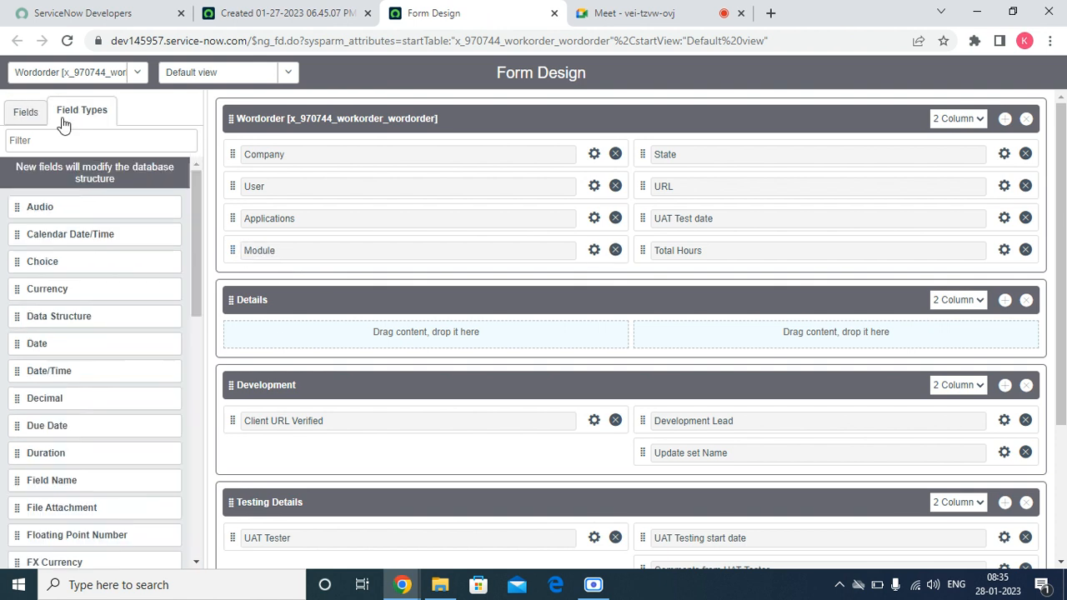
click(25, 111)
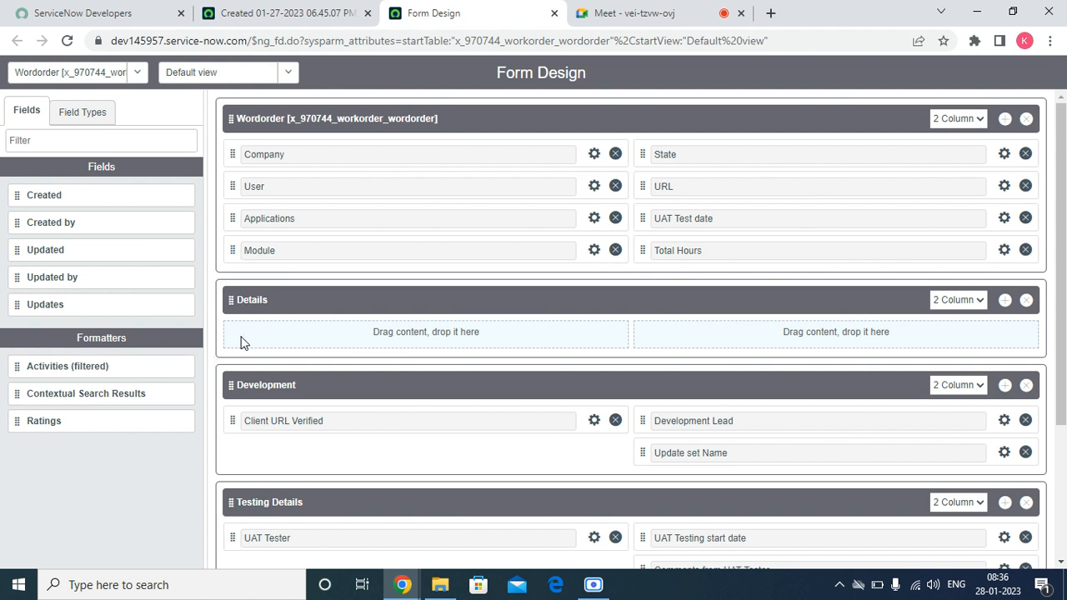
mouse_move(236, 253)
mouse_down()
mouse_move(247, 348)
mouse_move(259, 349)
mouse_move(245, 253)
mouse_up()
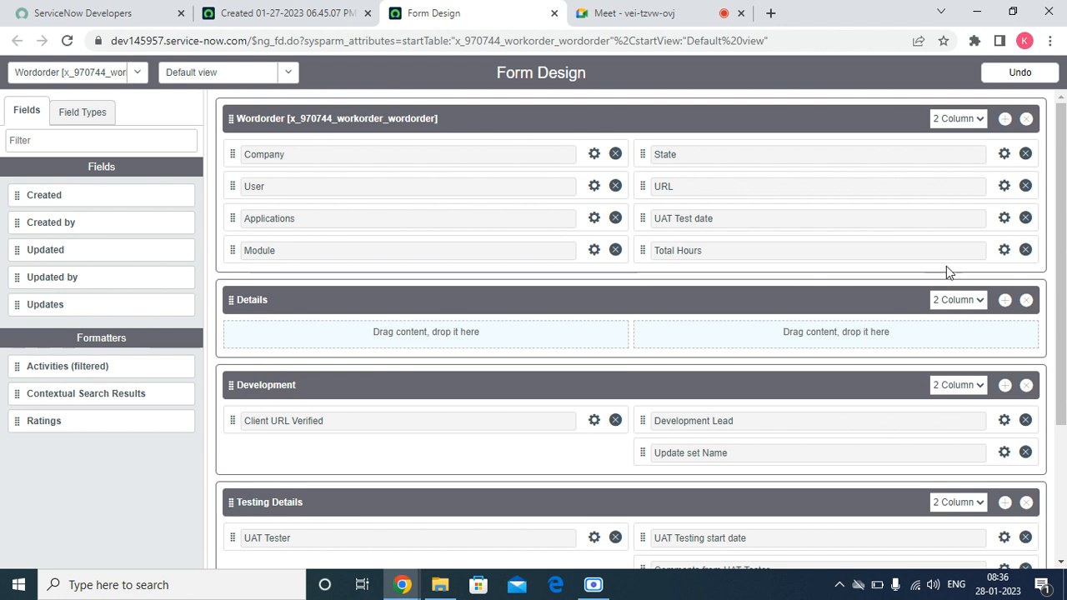
click(1027, 302)
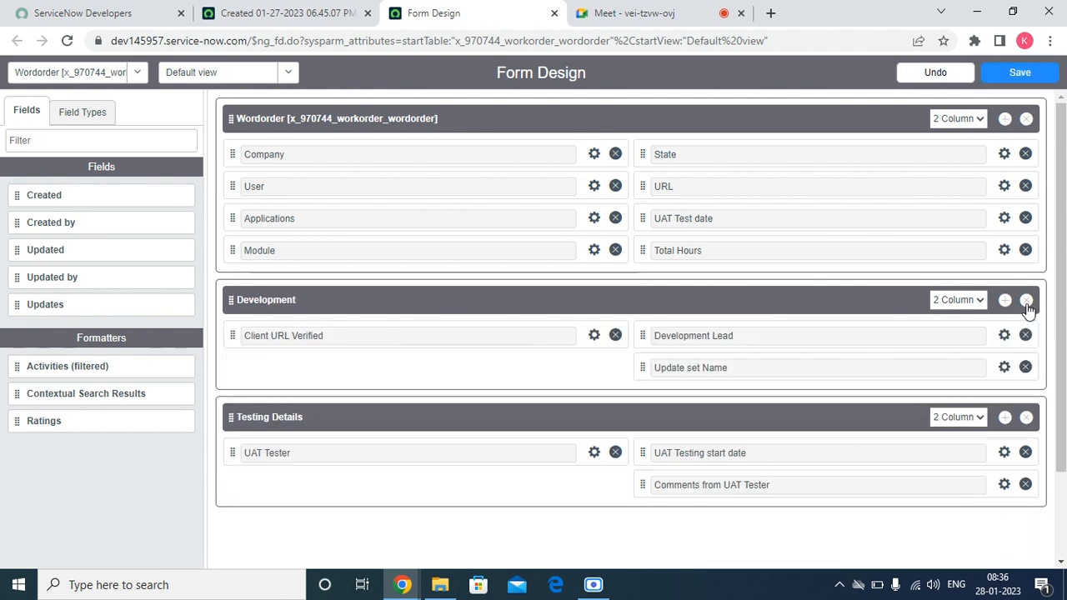
click(1020, 73)
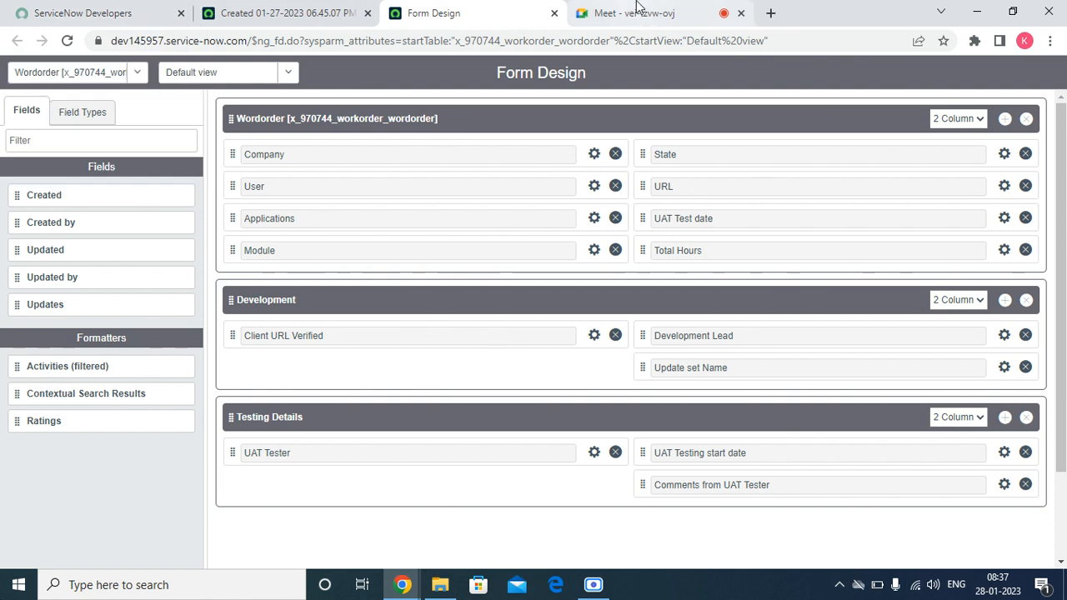
- Reload the work order record to check its Default view sections, and close Form Design
click(300, 15)
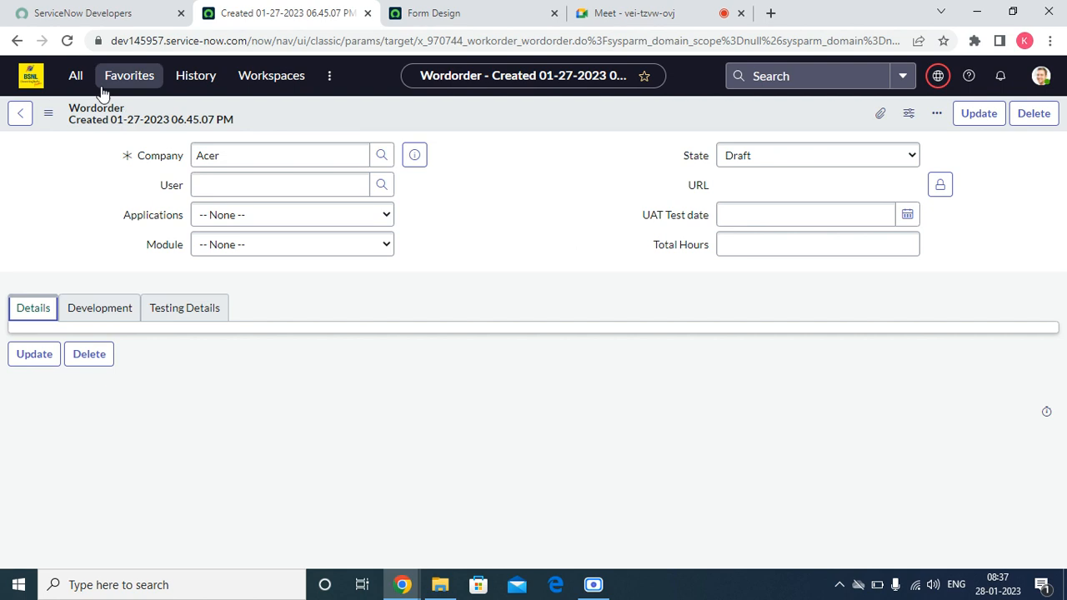
click(67, 41)
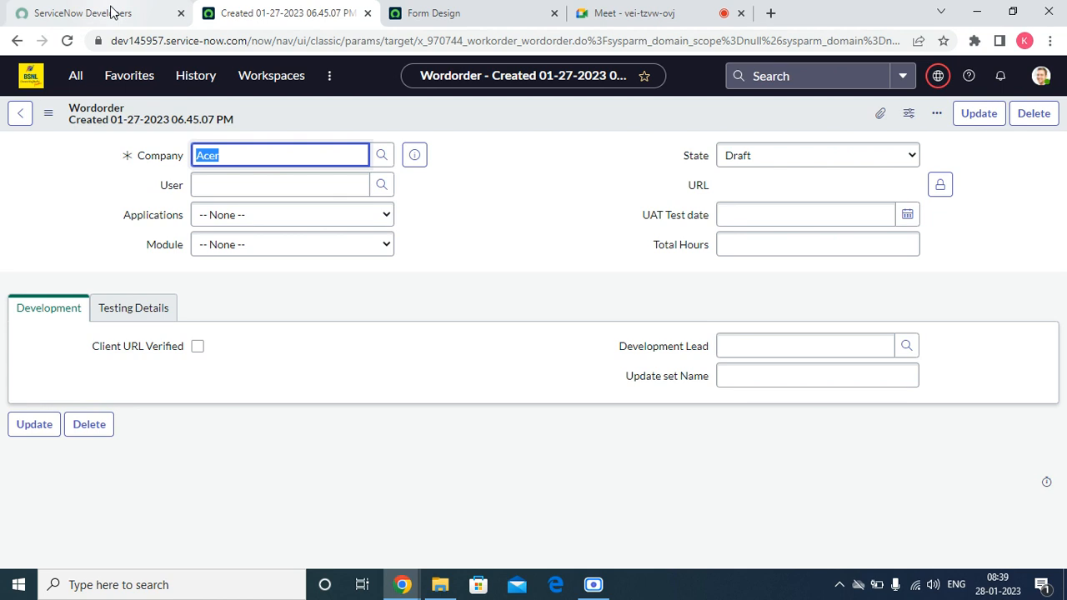
mouse_move(111, 11)
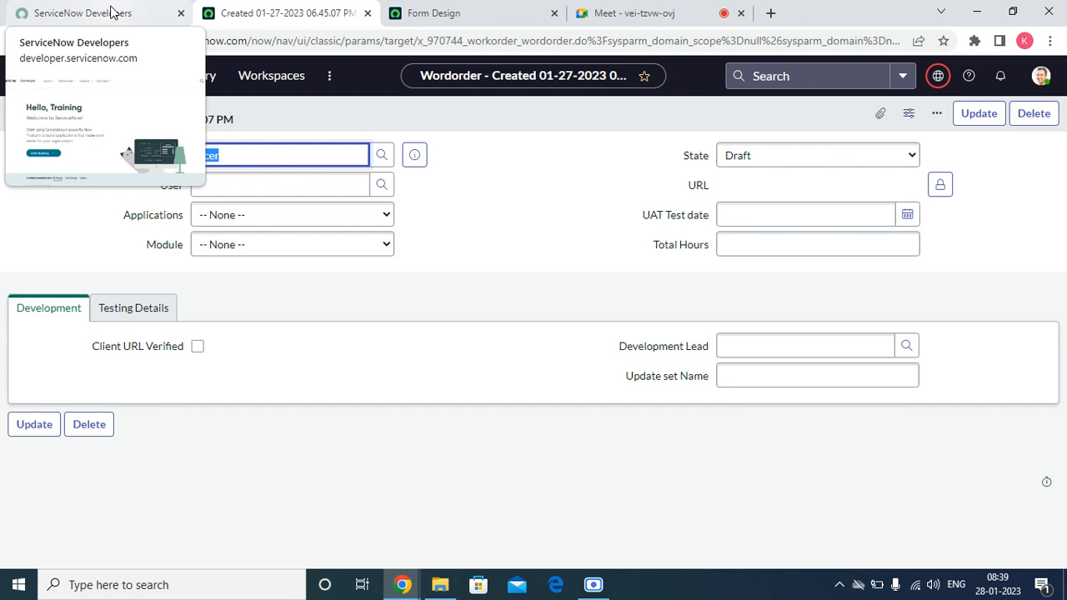
click(414, 10)
click(554, 12)
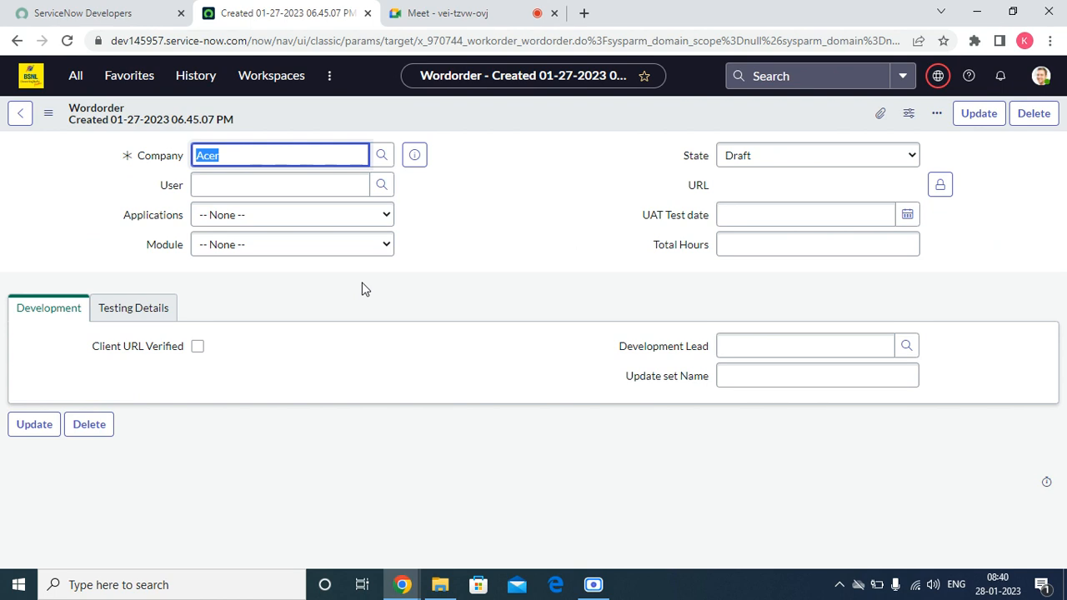
click(594, 585)
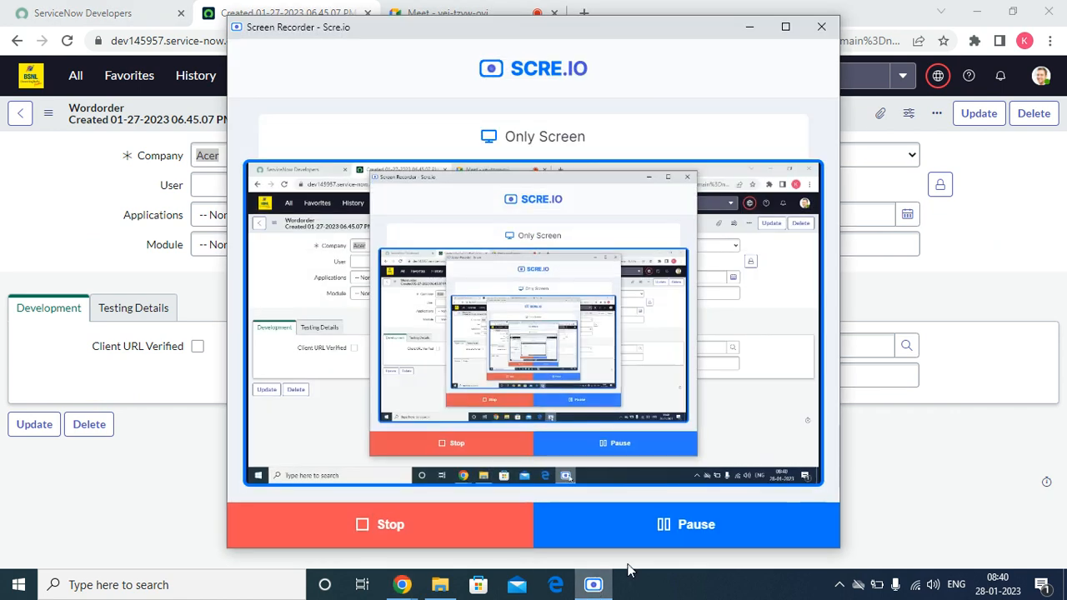